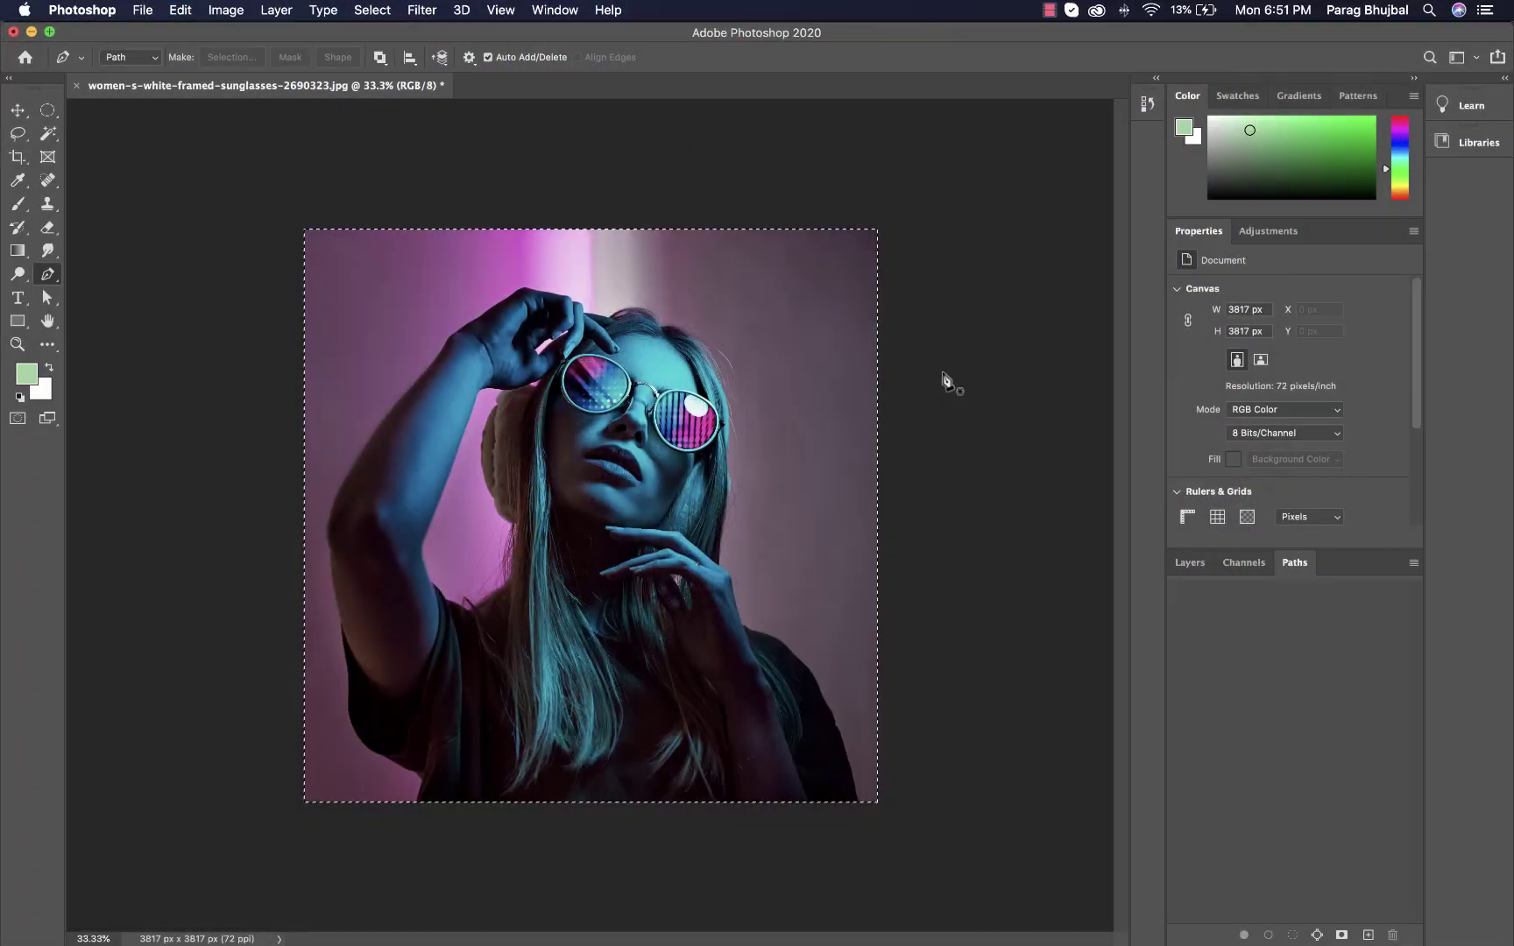
Create a new A4 document (2480 x 3508 px, 300 ppi) from the A4 preset
left_click(142, 10)
left_click(145, 33)
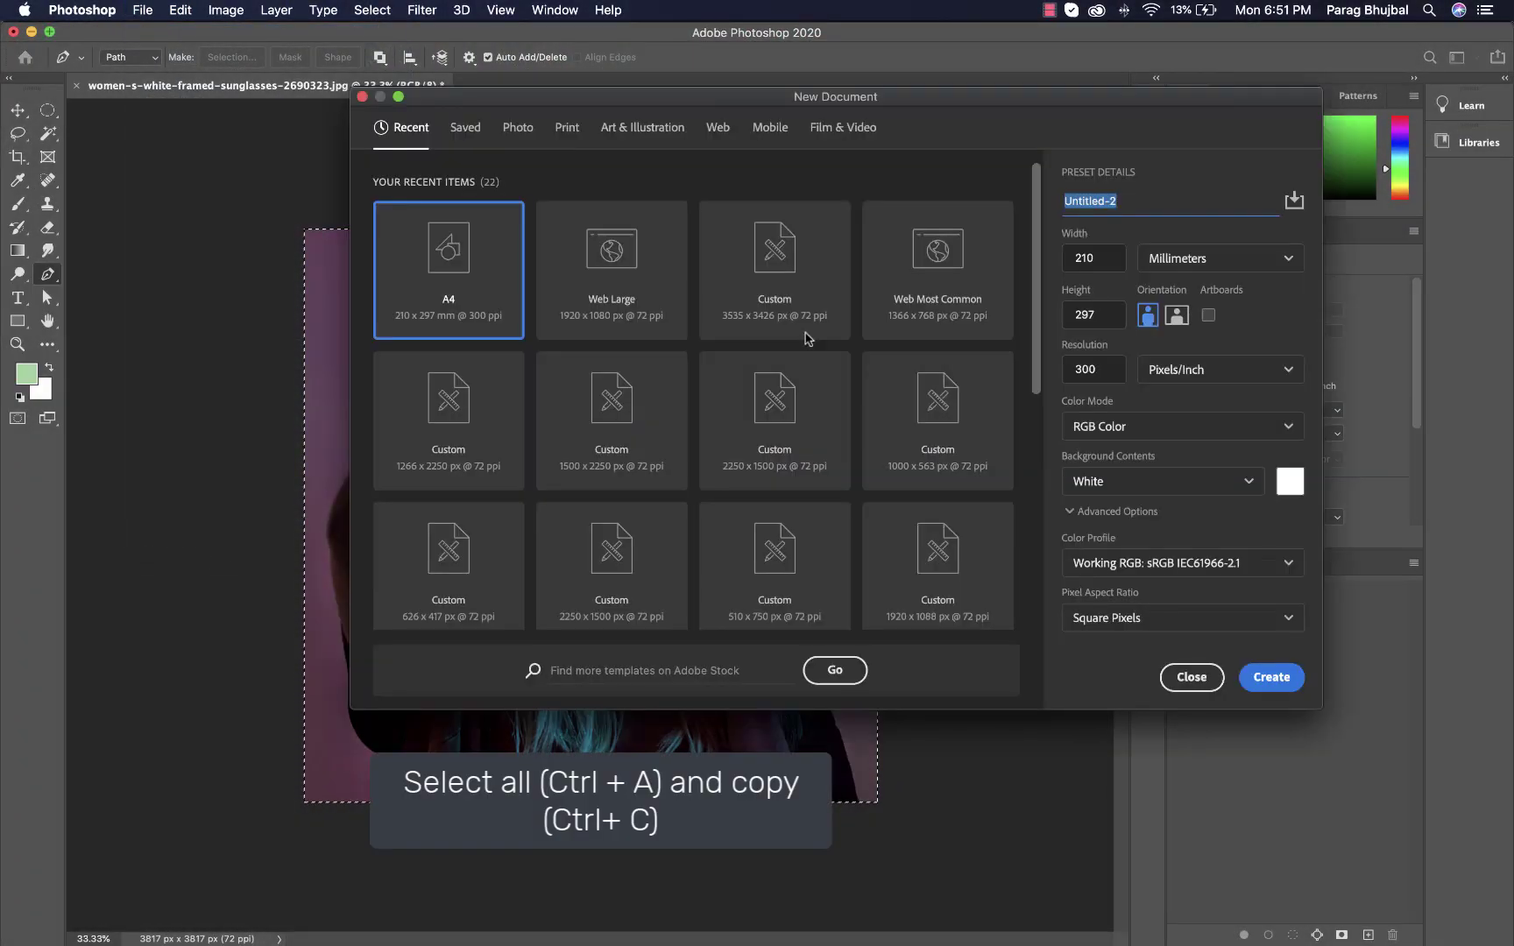
left_click(630, 282)
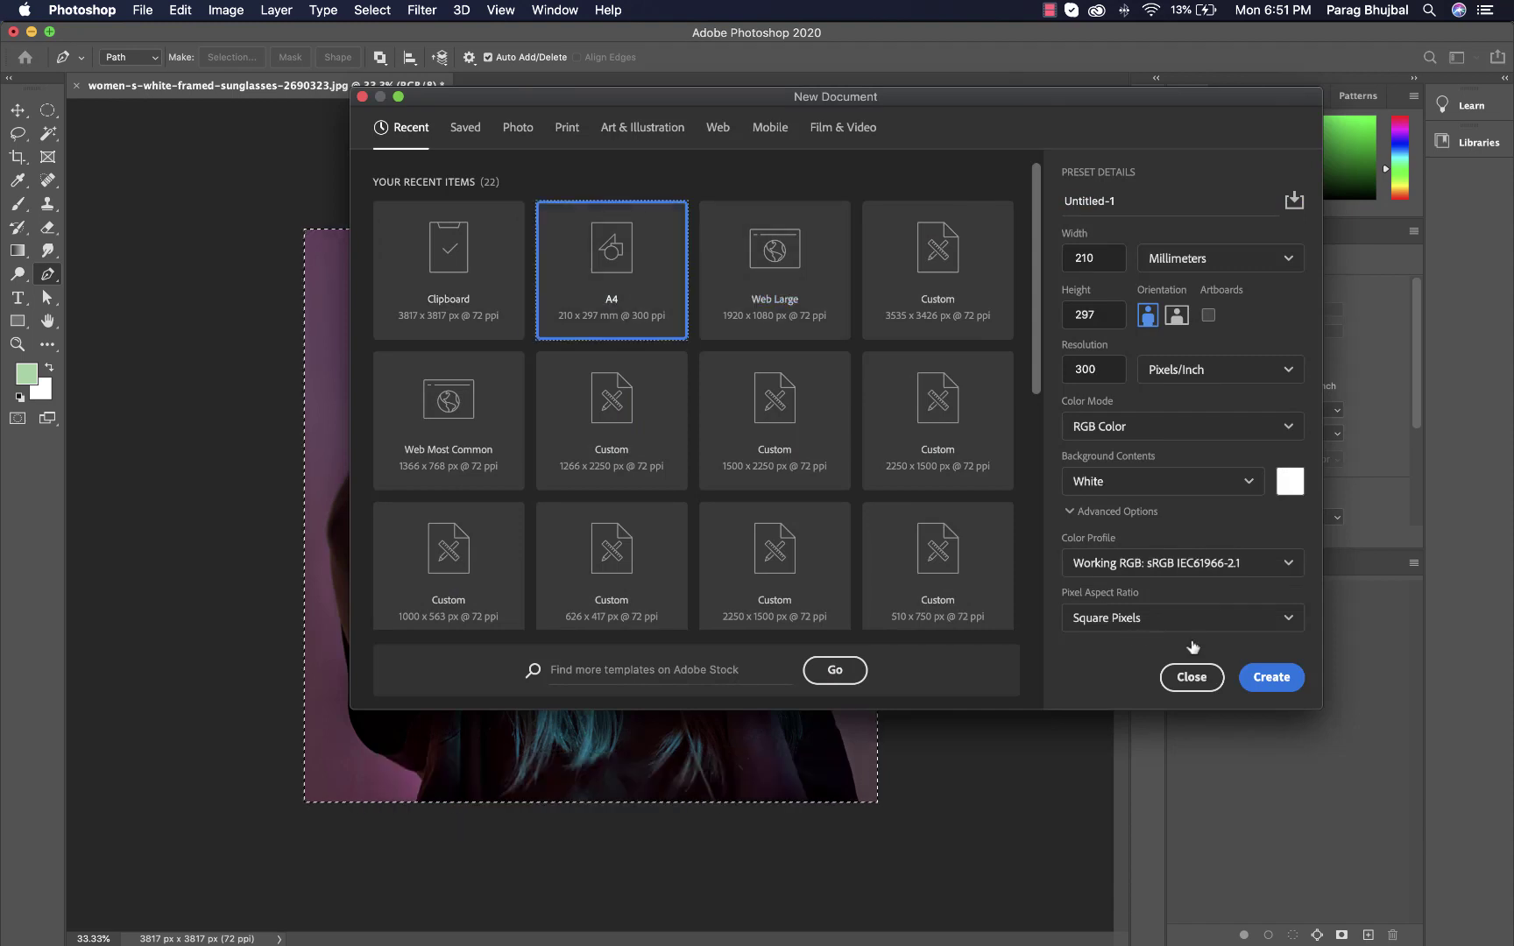
left_click(1272, 677)
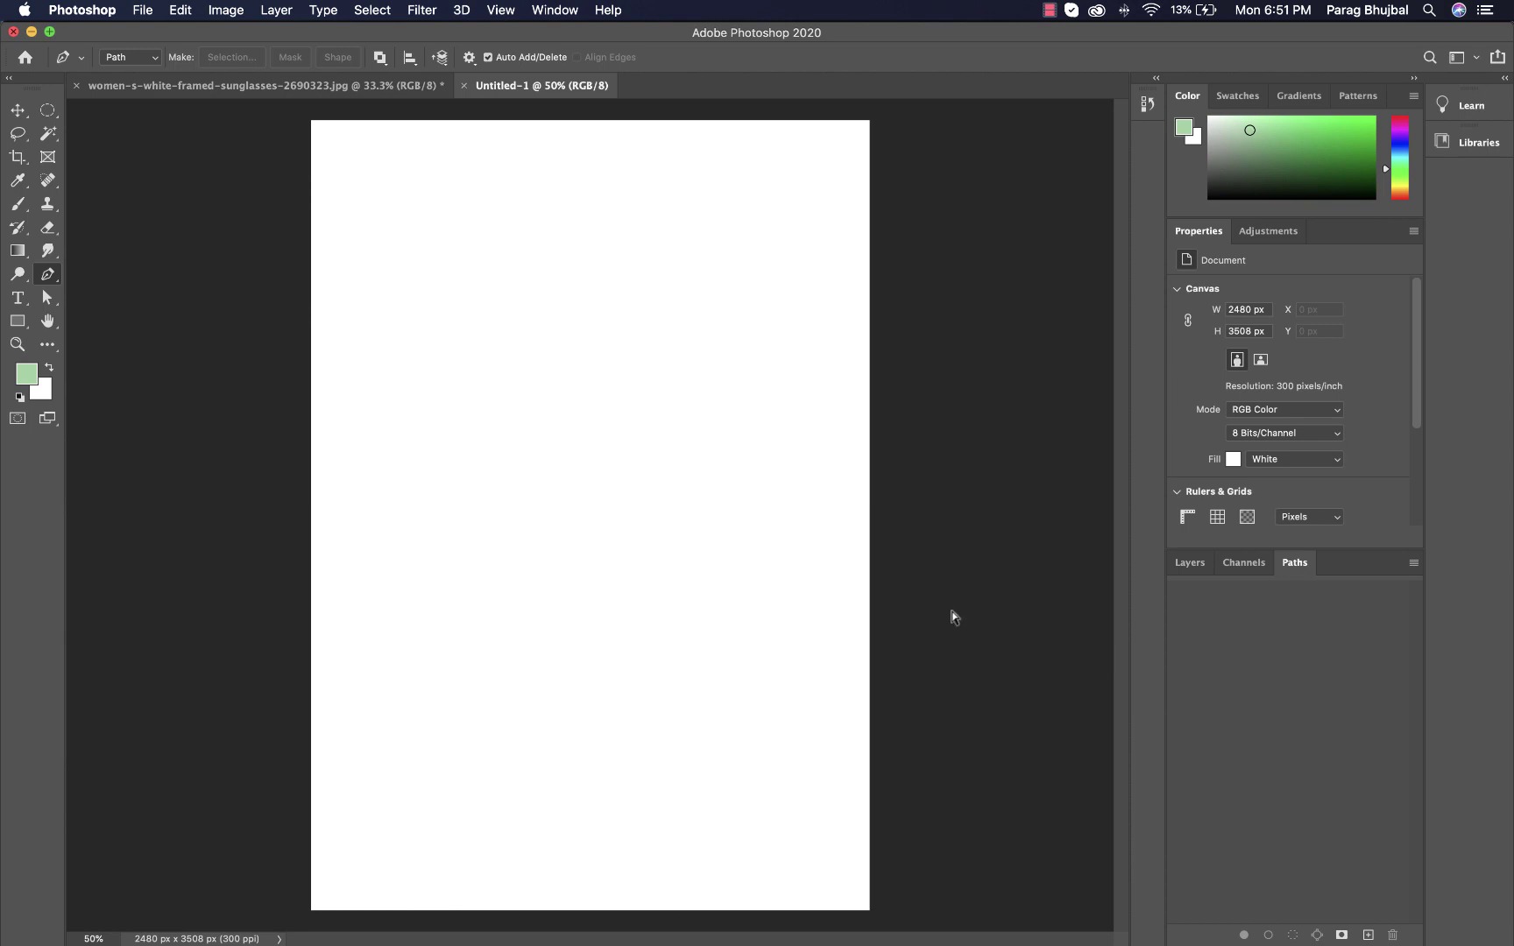
Fill the A4 canvas with a dark radial gradient dragged outward from the centre
right_click(22, 251)
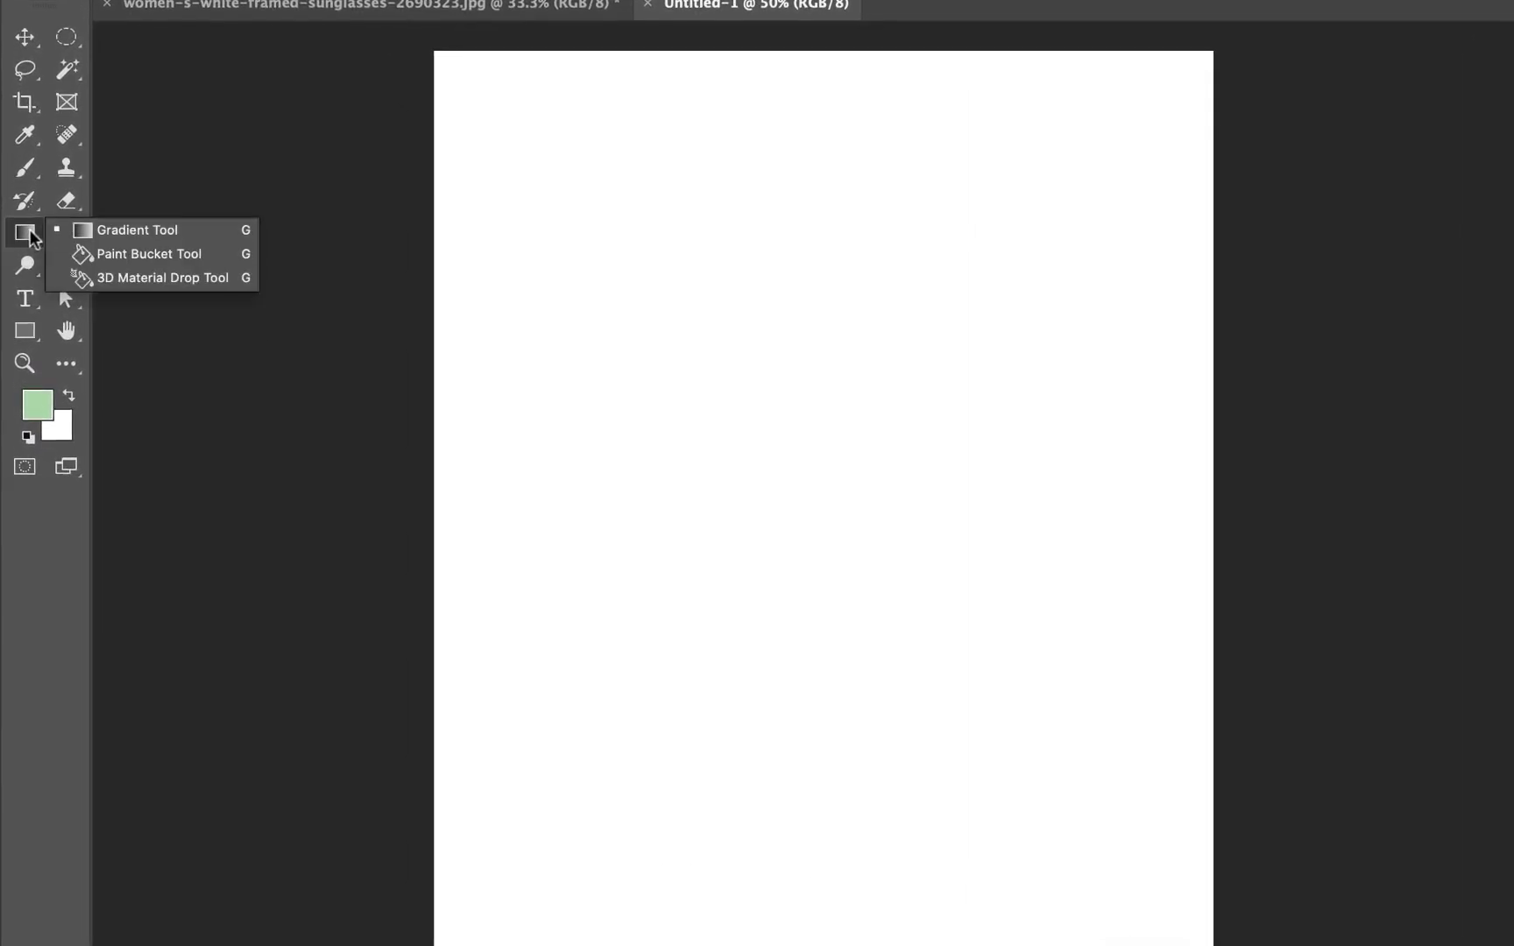
left_click(85, 231)
left_click_drag(799, 583, 1170, 359)
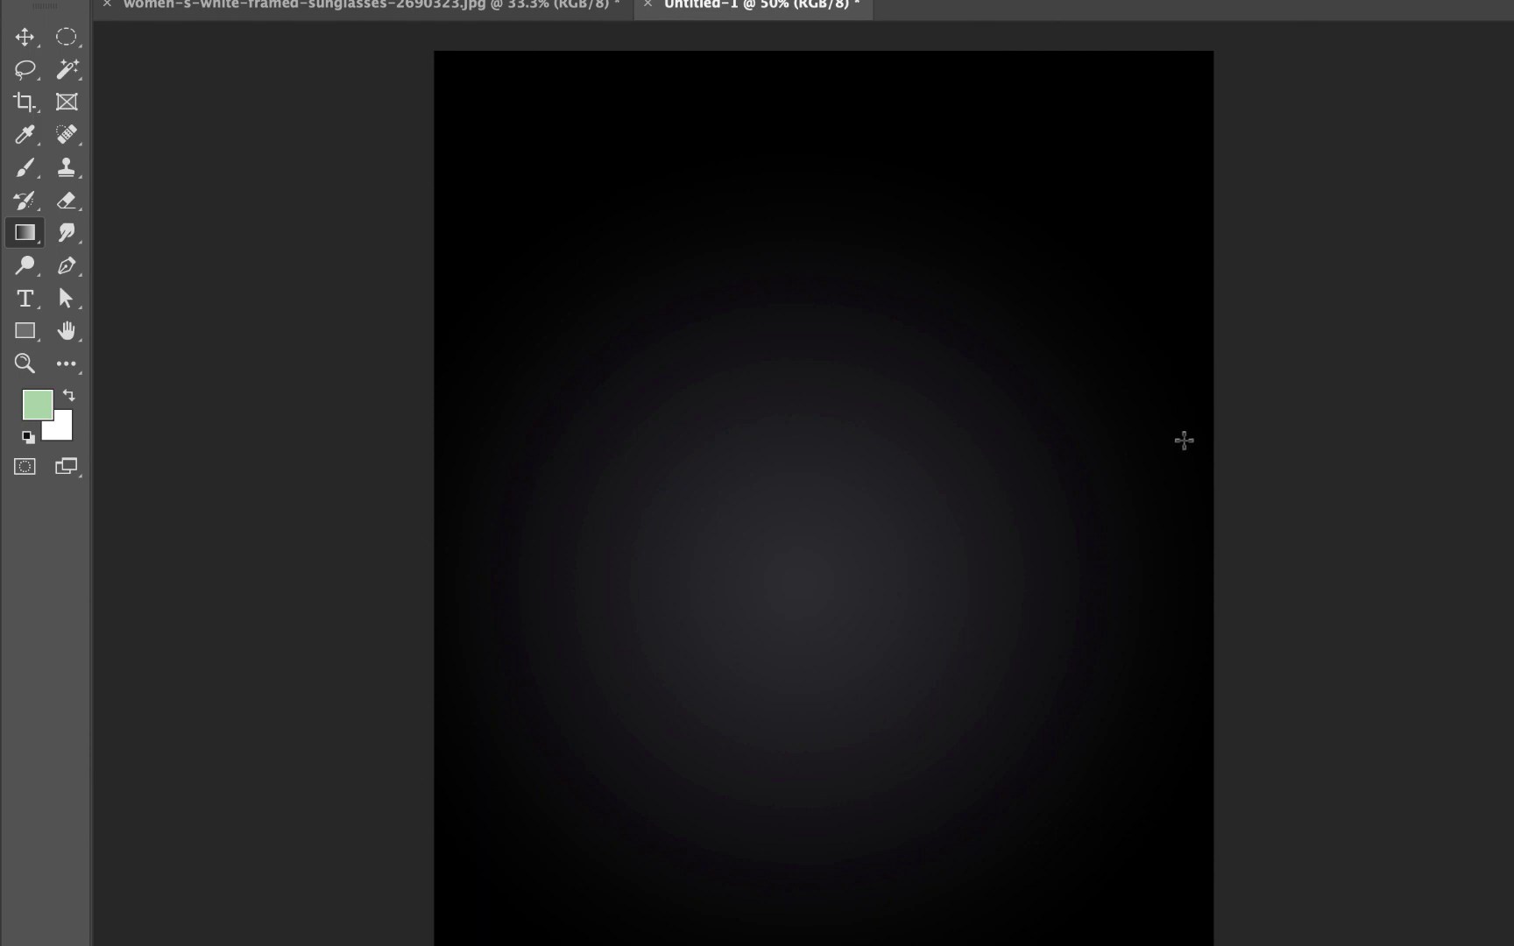
left_click_drag(797, 395, 1244, 169)
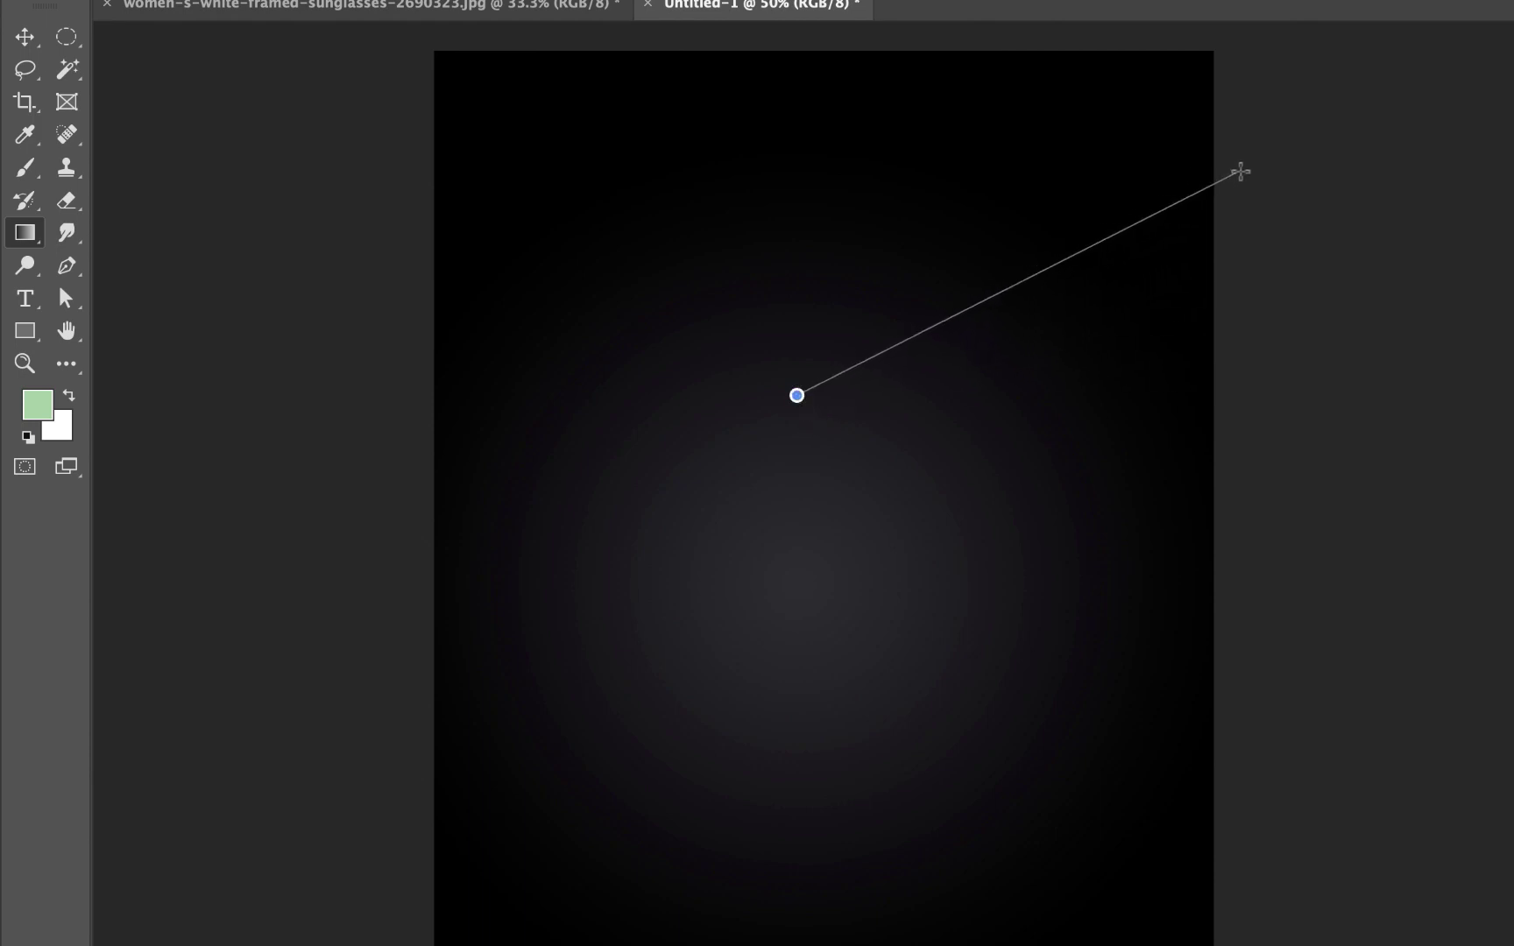
left_click(26, 36)
Paste the sunglasses photo, scale it to 50% and centre it across the top of the canvas
key("ctrl+v")
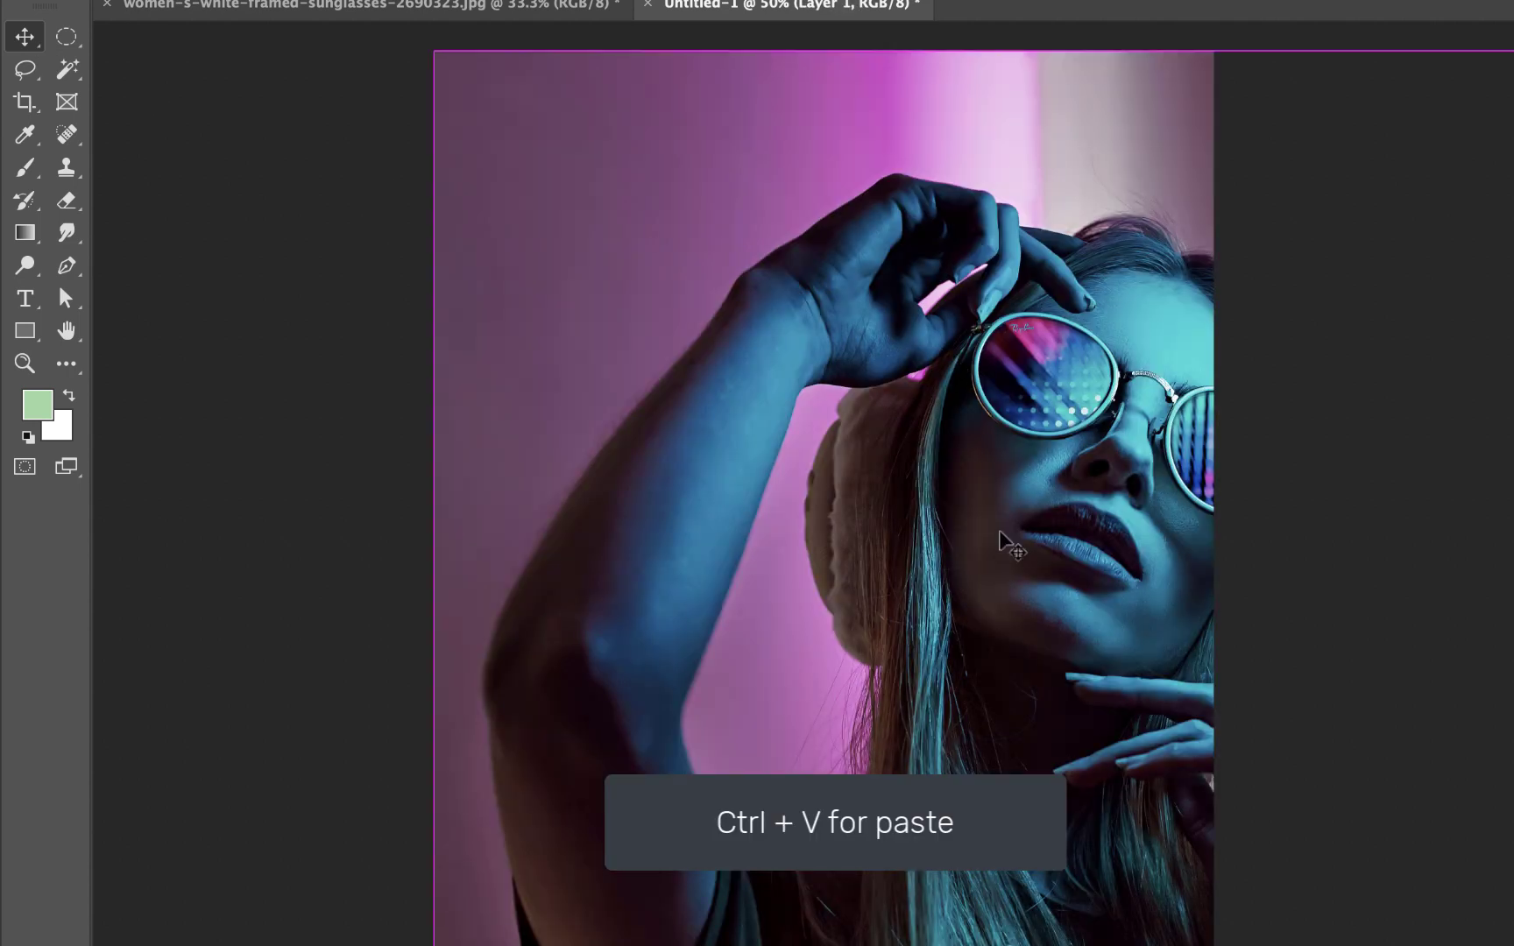
key("ctrl+t")
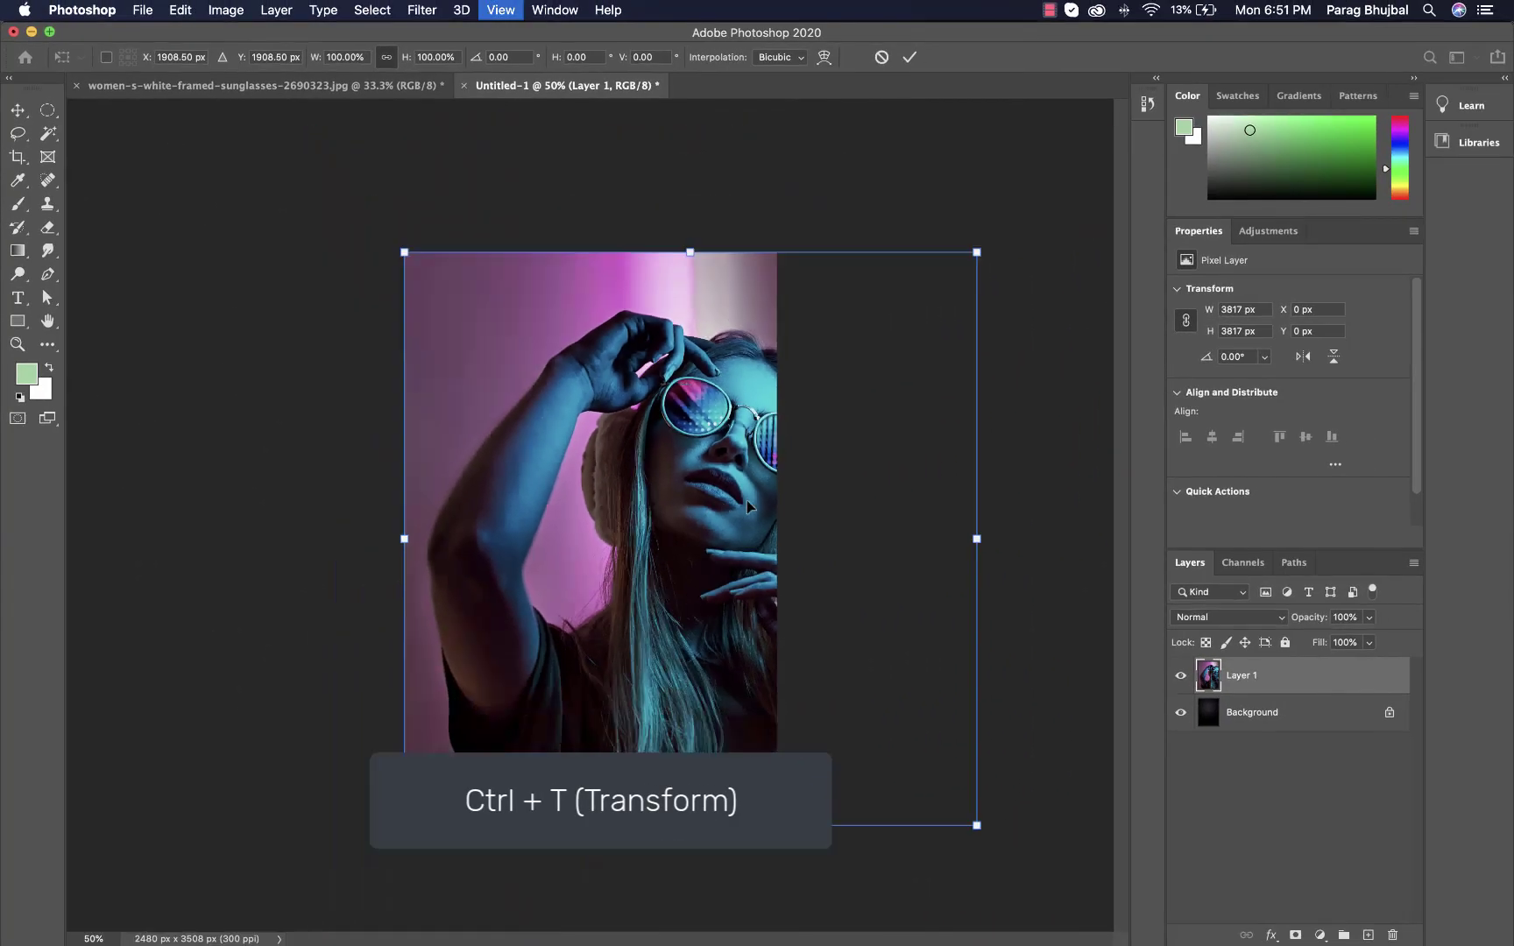
key("ctrl+minus")
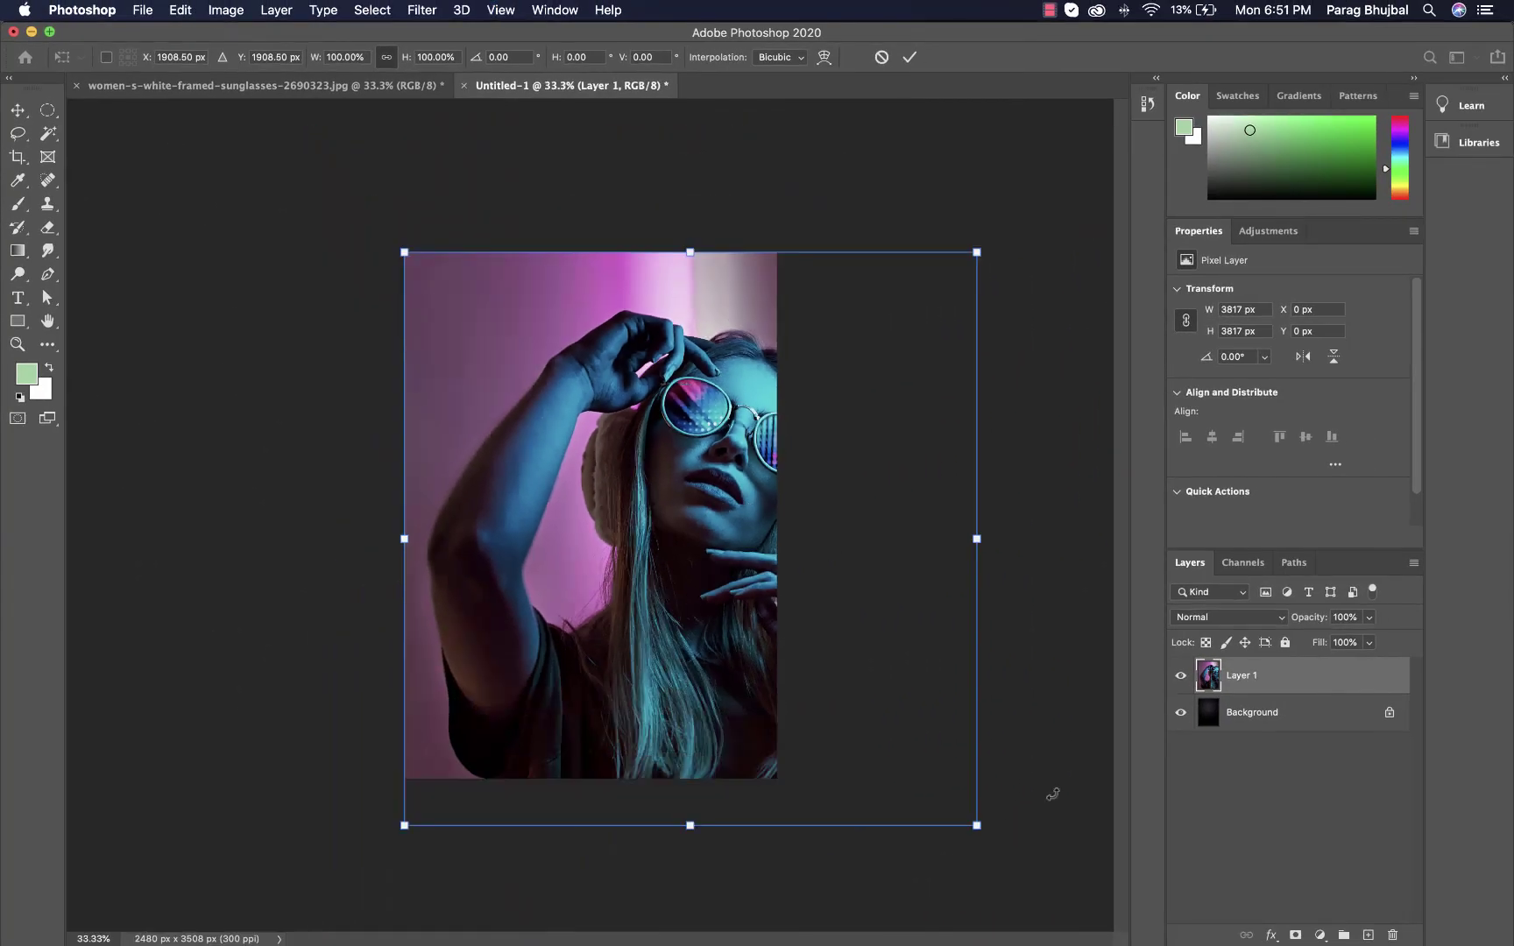
left_click_drag(979, 826, 739, 586)
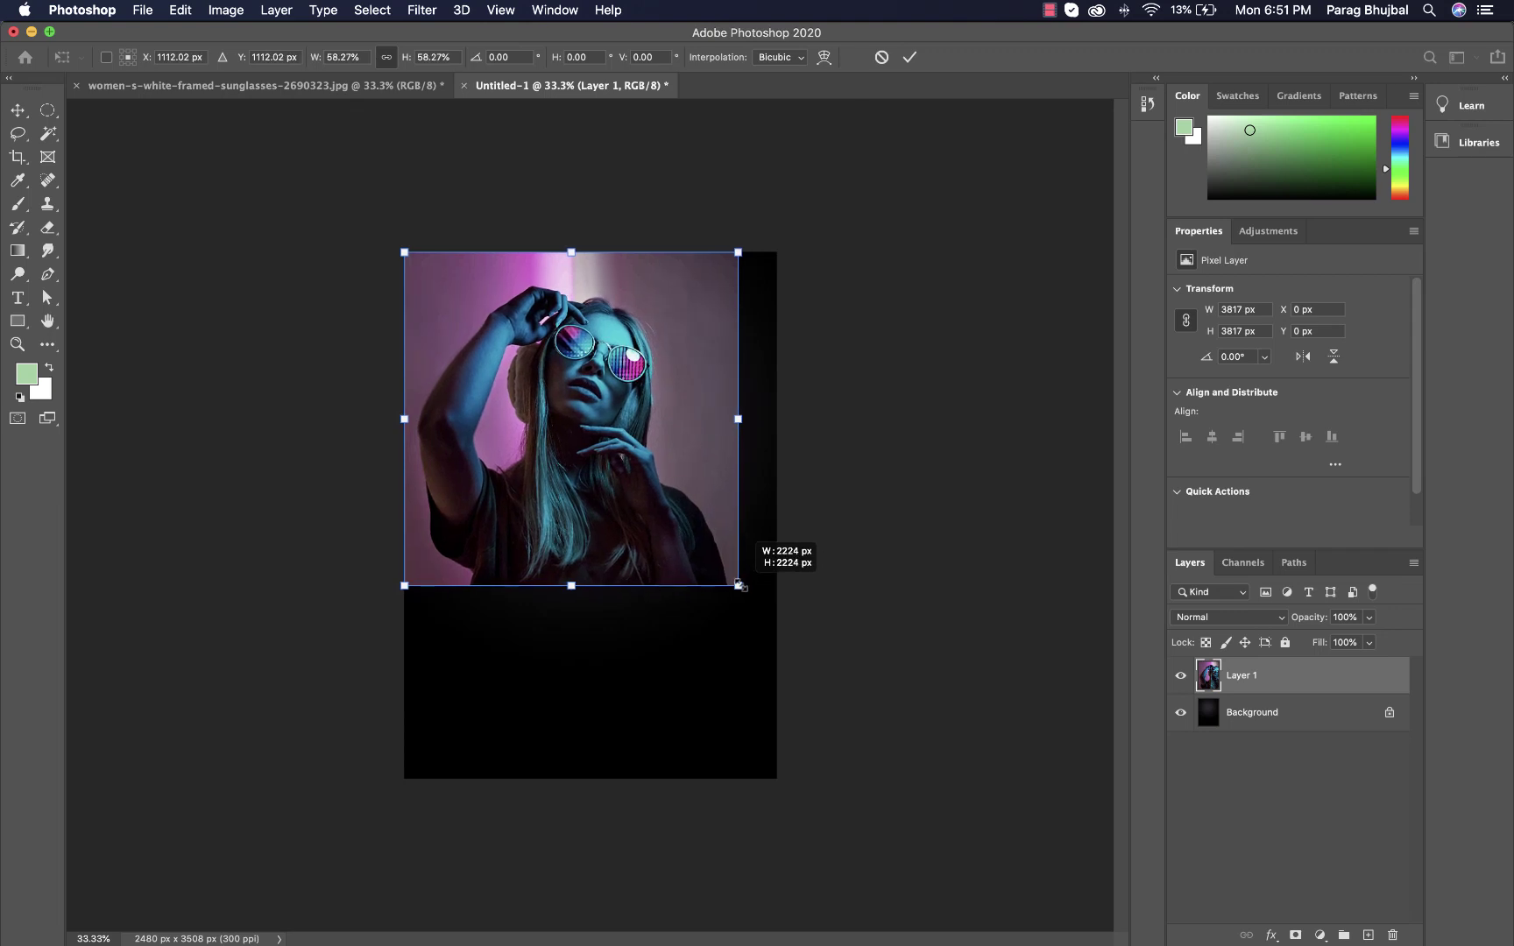
left_click_drag(739, 586, 690, 539)
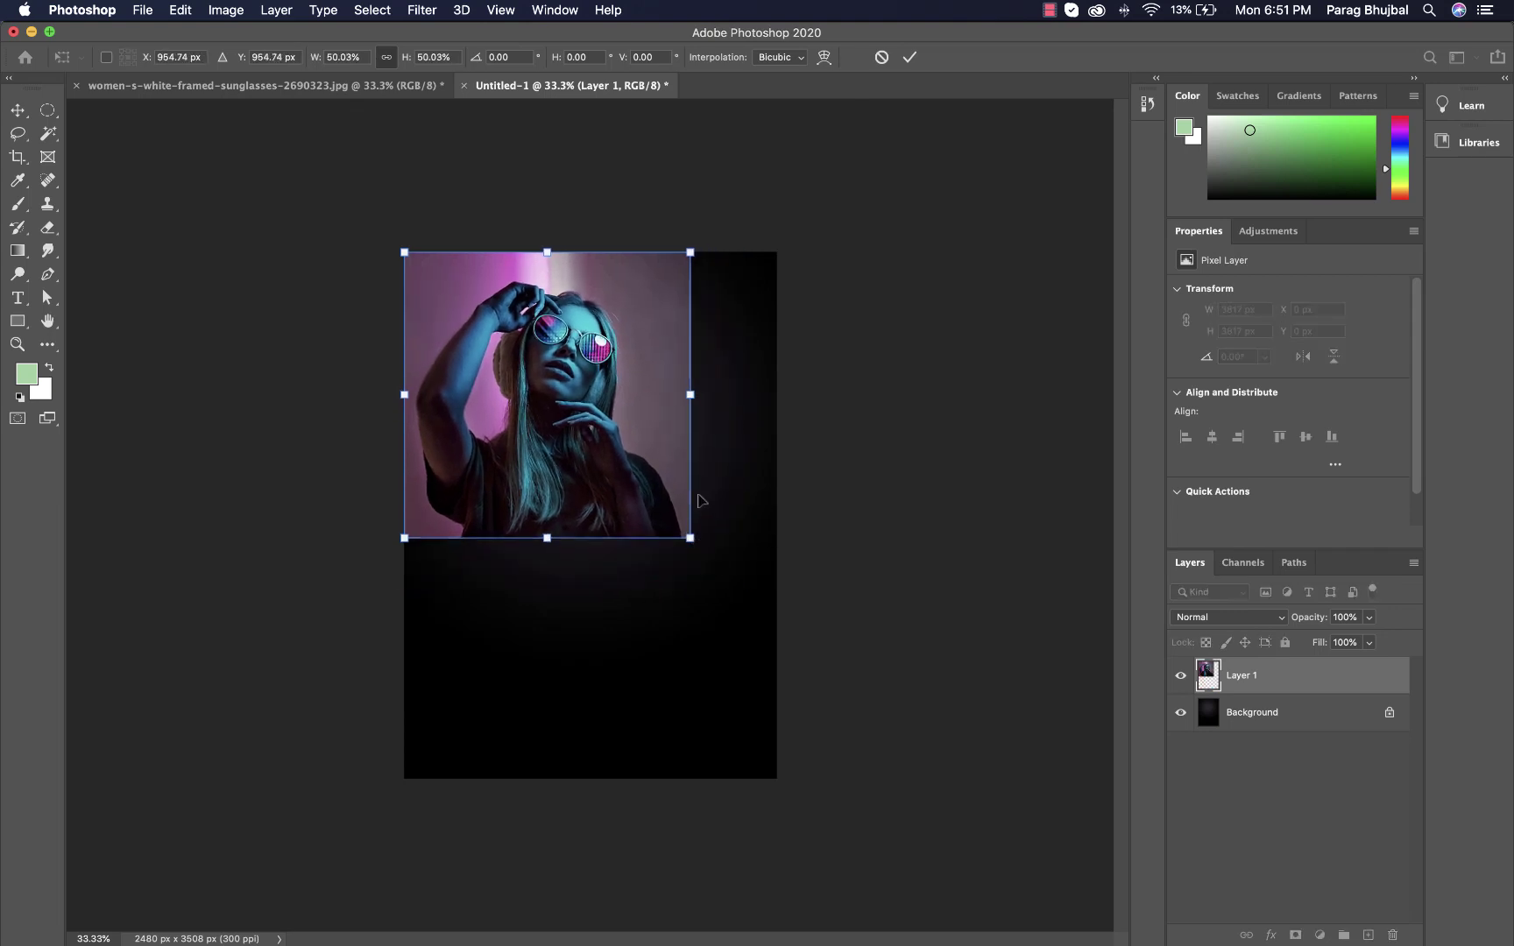
left_click_drag(615, 453, 650, 454)
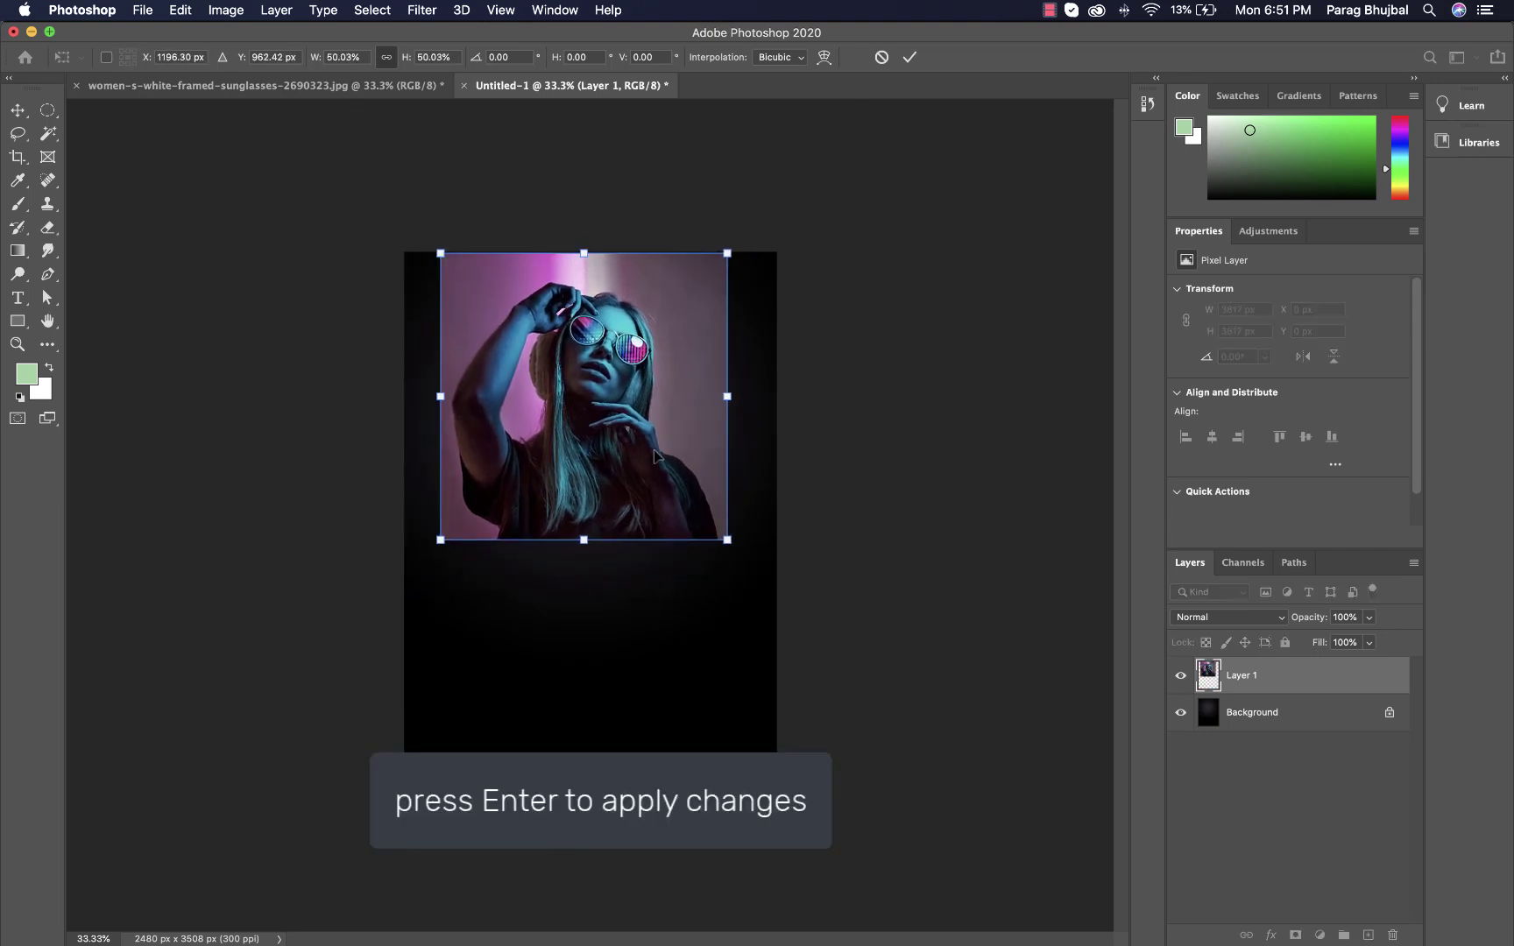
key("Return")
key("super+plus")
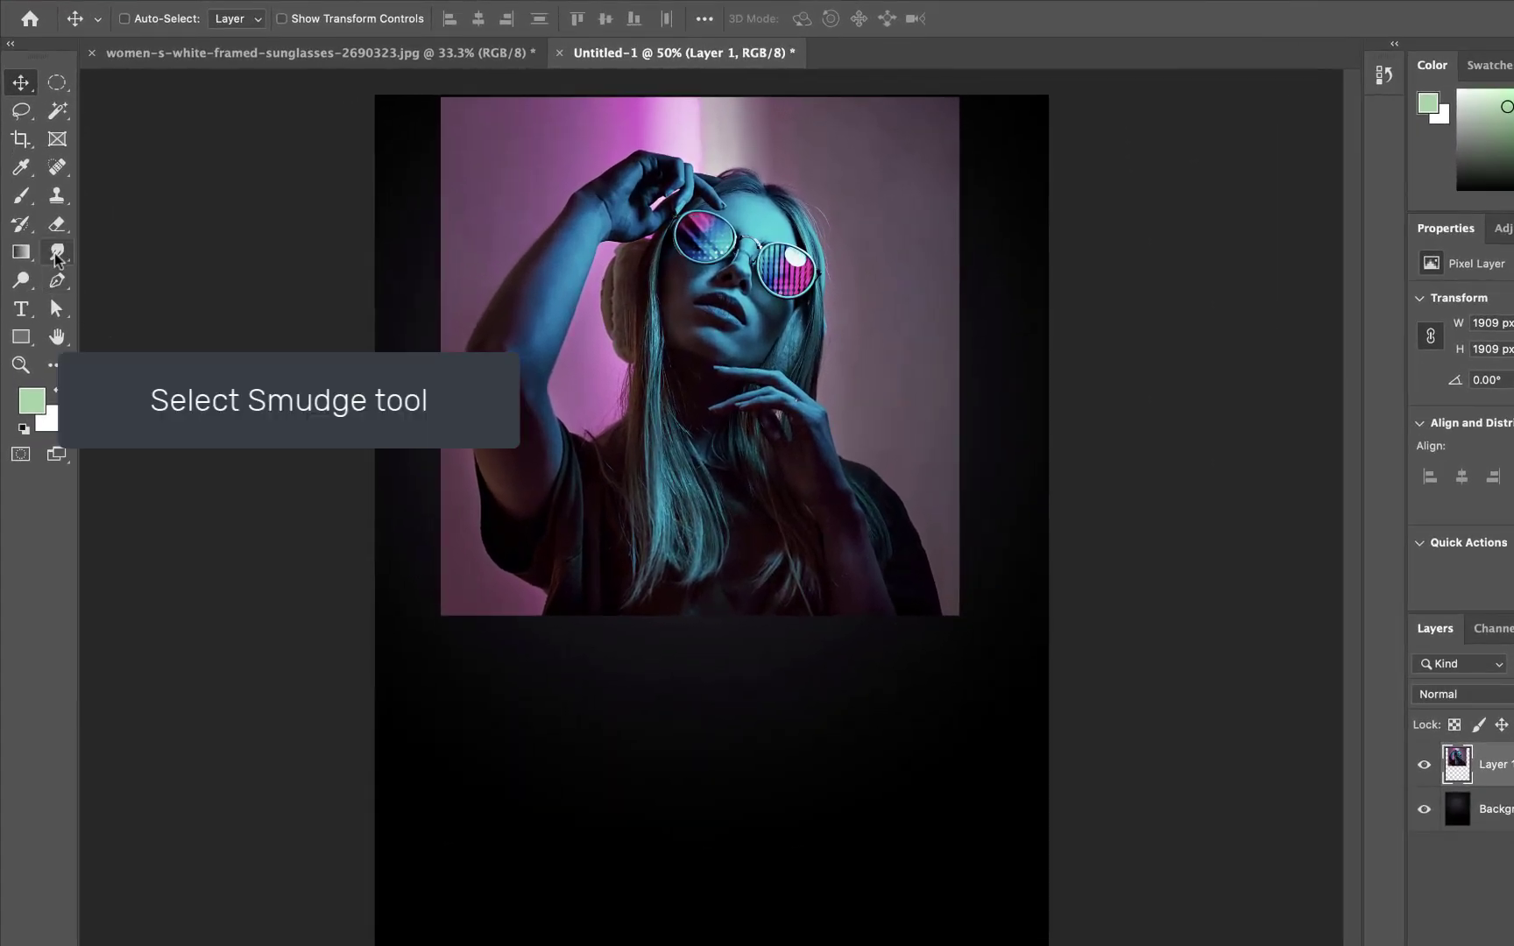
Select the Smudge Tool with a textured brush at size 200
left_click(57, 252)
left_click(143, 291)
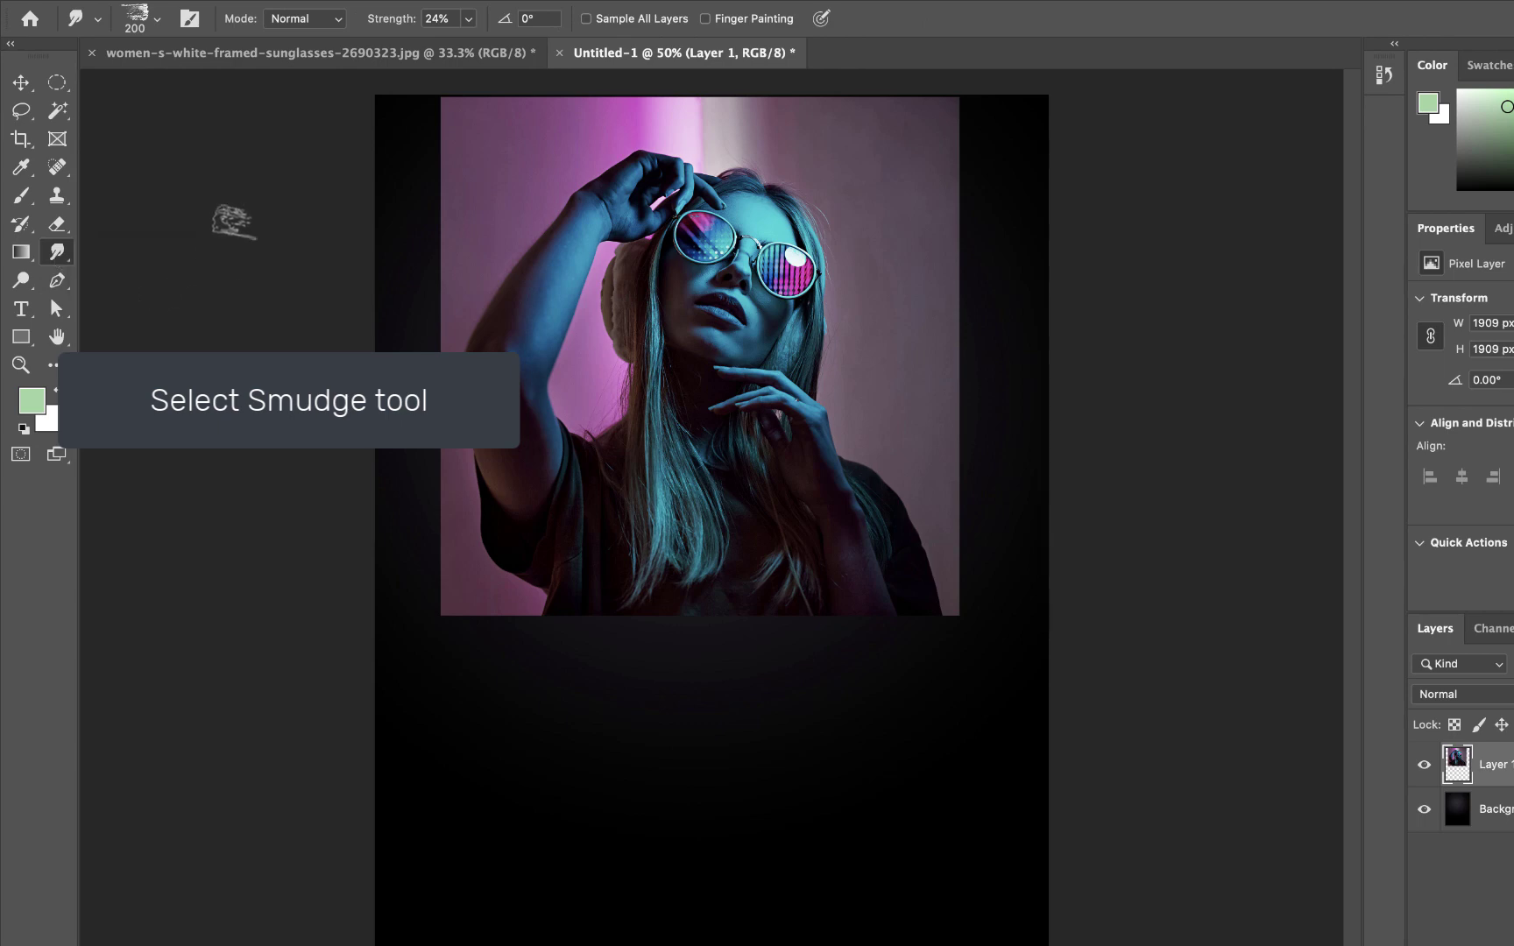
left_click(158, 19)
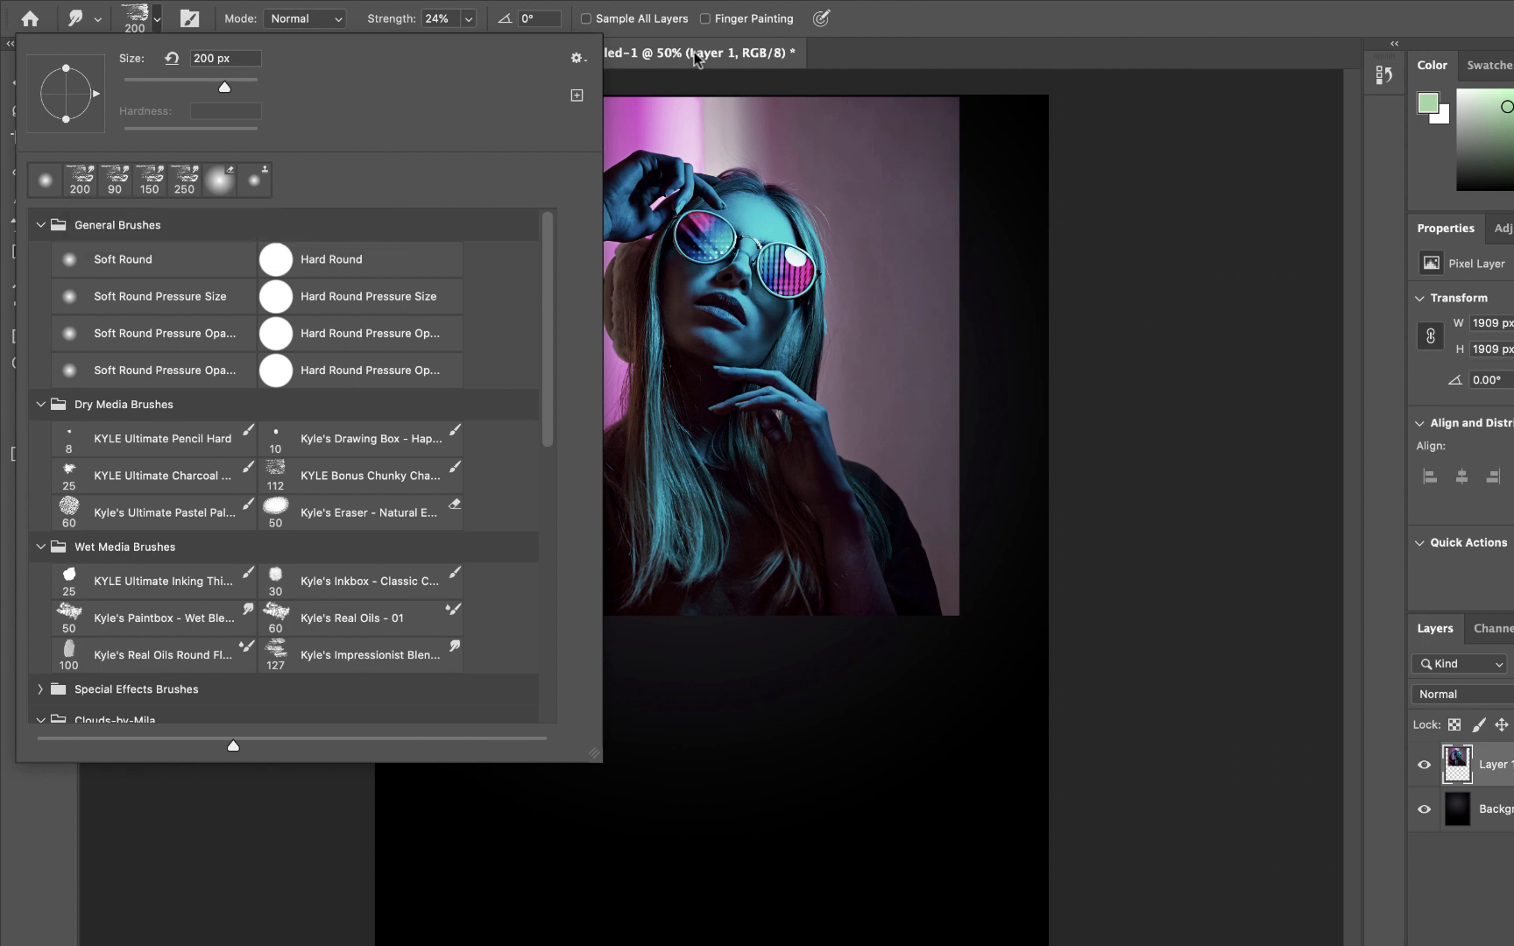
left_click(922, 36)
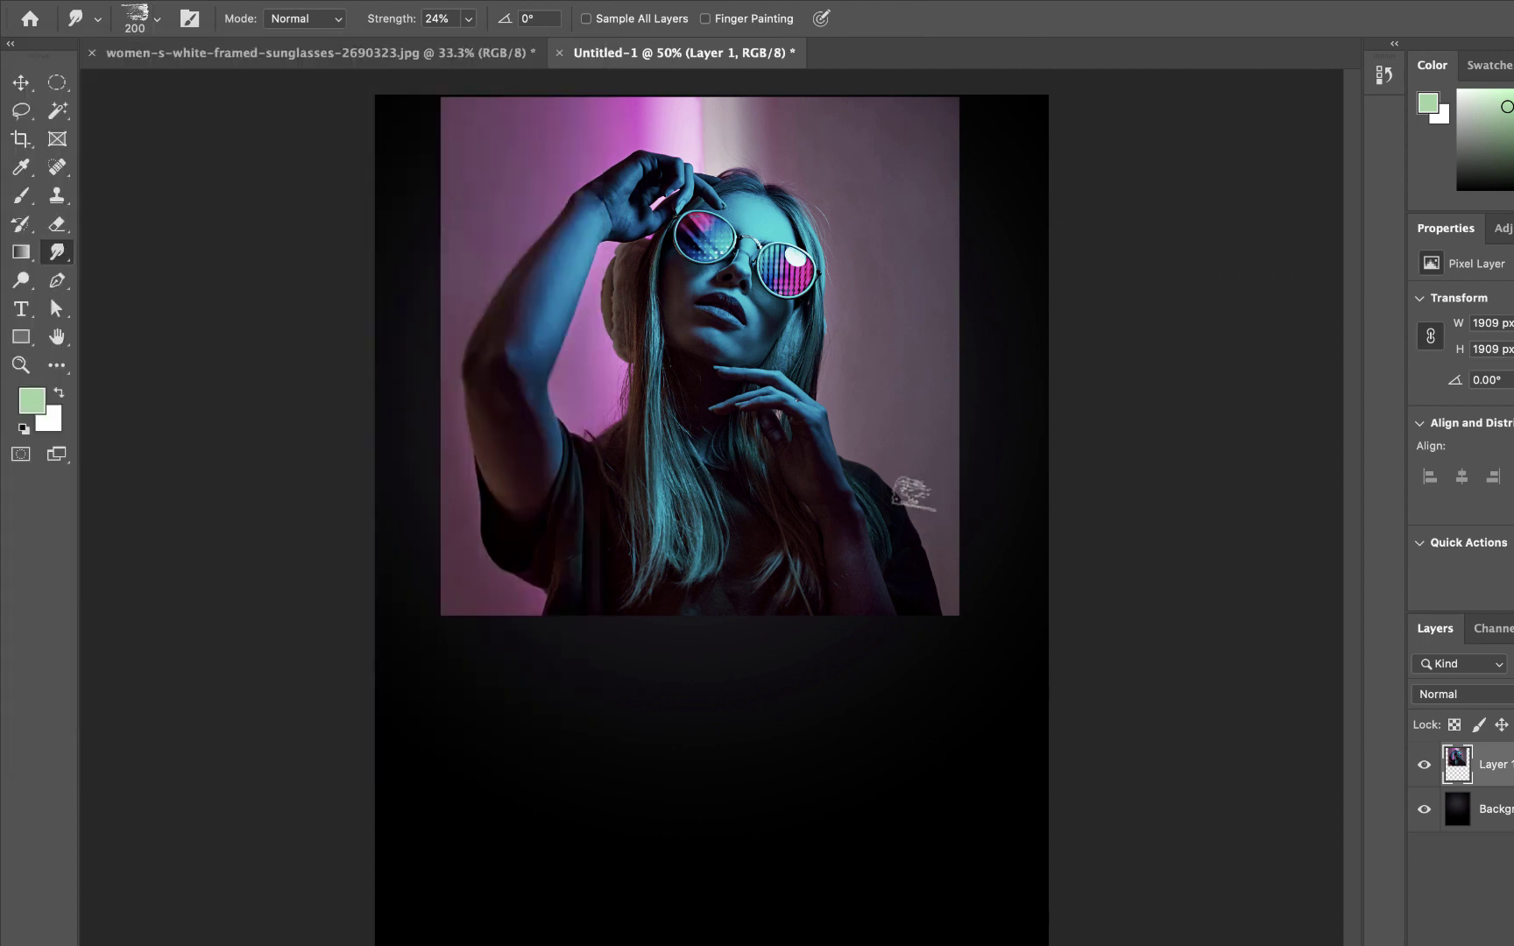
Smudge the photo's lower-right, upper-left, upper-right and right edges into the dark background
mouse_move(951, 530)
left_mouse_down()
mouse_move(957, 606)
mouse_move(981, 607)
mouse_move(867, 598)
mouse_move(932, 623)
mouse_move(727, 616)
mouse_move(762, 627)
mouse_move(681, 611)
mouse_move(596, 645)
mouse_move(596, 604)
mouse_move(457, 653)
mouse_move(482, 587)
mouse_move(378, 608)
mouse_move(398, 540)
mouse_move(379, 534)
mouse_move(428, 480)
mouse_move(382, 500)
mouse_move(419, 419)
mouse_move(399, 365)
mouse_move(443, 302)
mouse_move(344, 321)
mouse_move(426, 254)
left_mouse_up()
key("bracketleft")
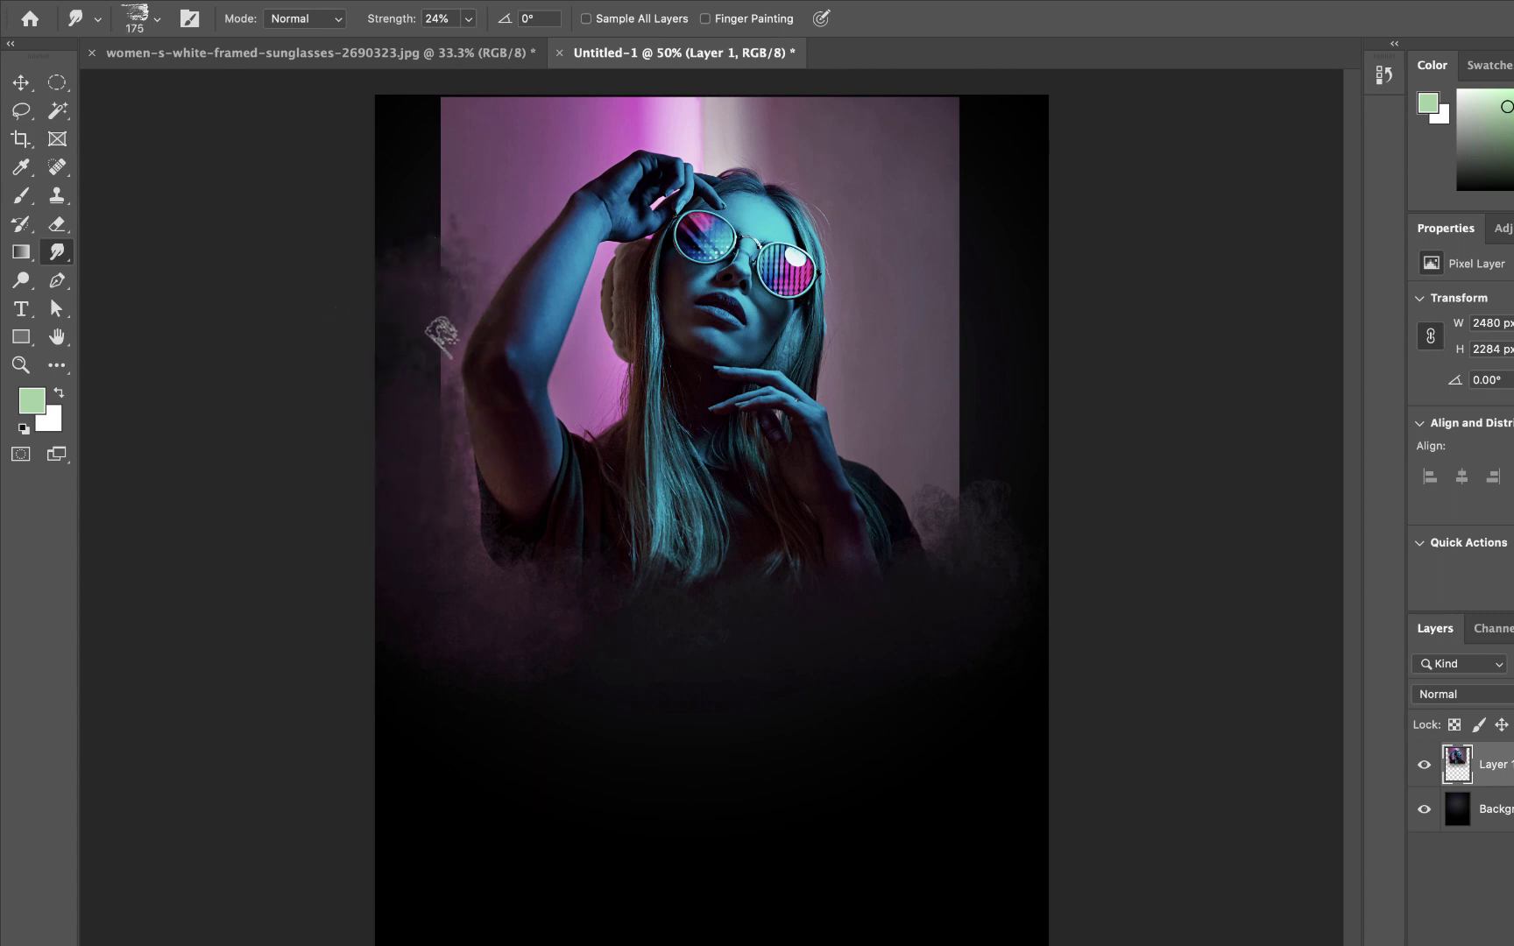
mouse_move(328, 336)
left_mouse_down()
mouse_move(338, 263)
mouse_move(328, 277)
left_mouse_up()
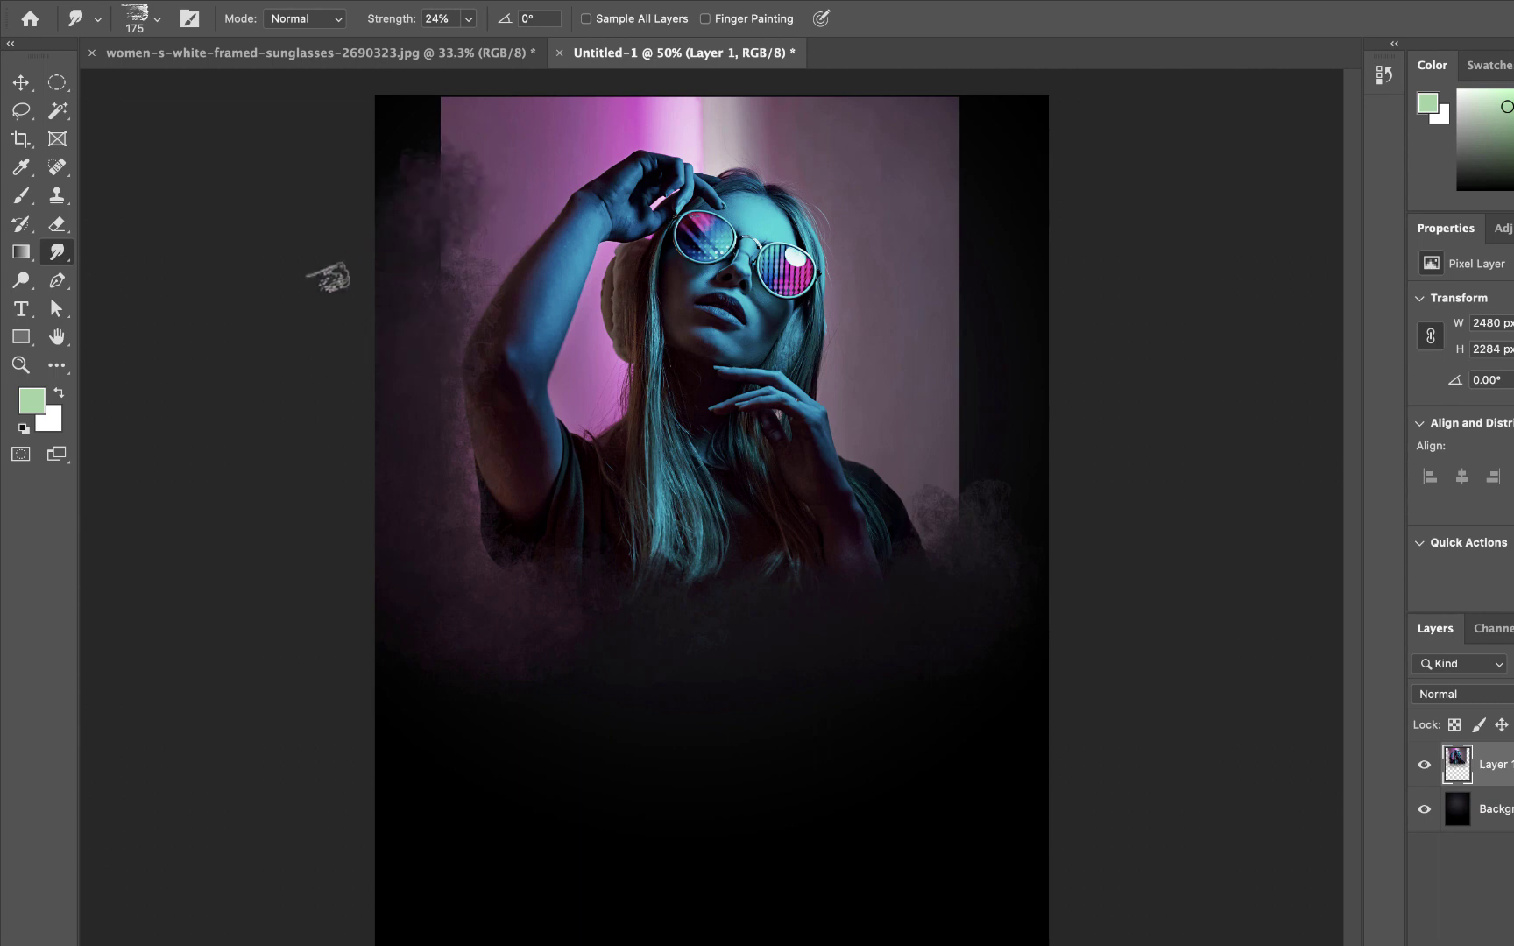
left_click_drag(356, 120, 522, 105)
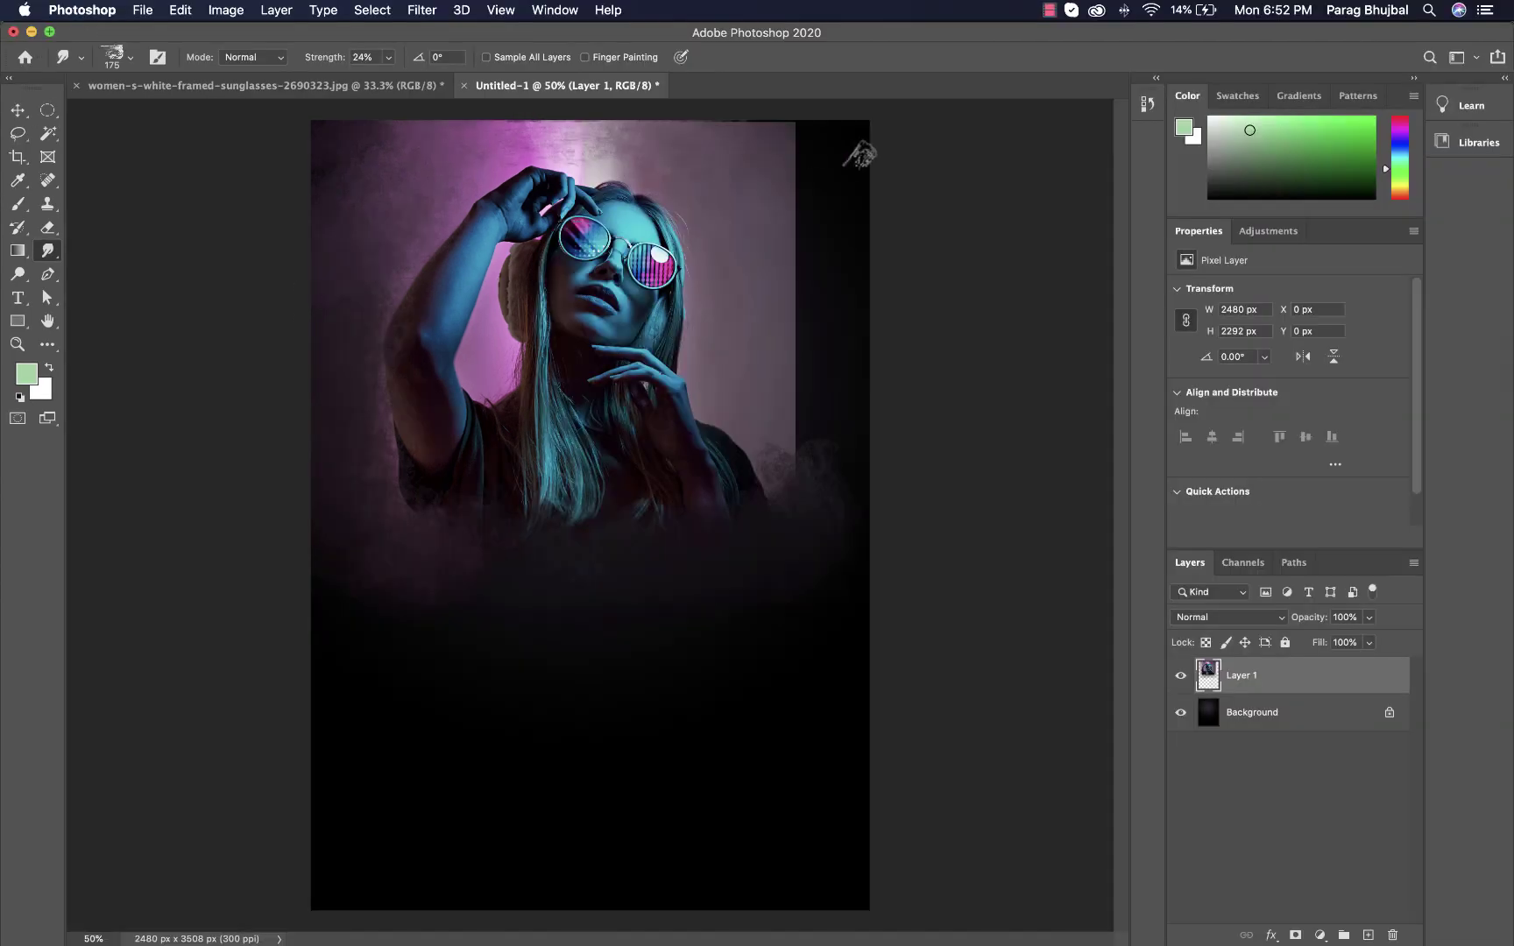
left_click_drag(613, 85, 931, 133)
left_click_drag(757, 217, 901, 282)
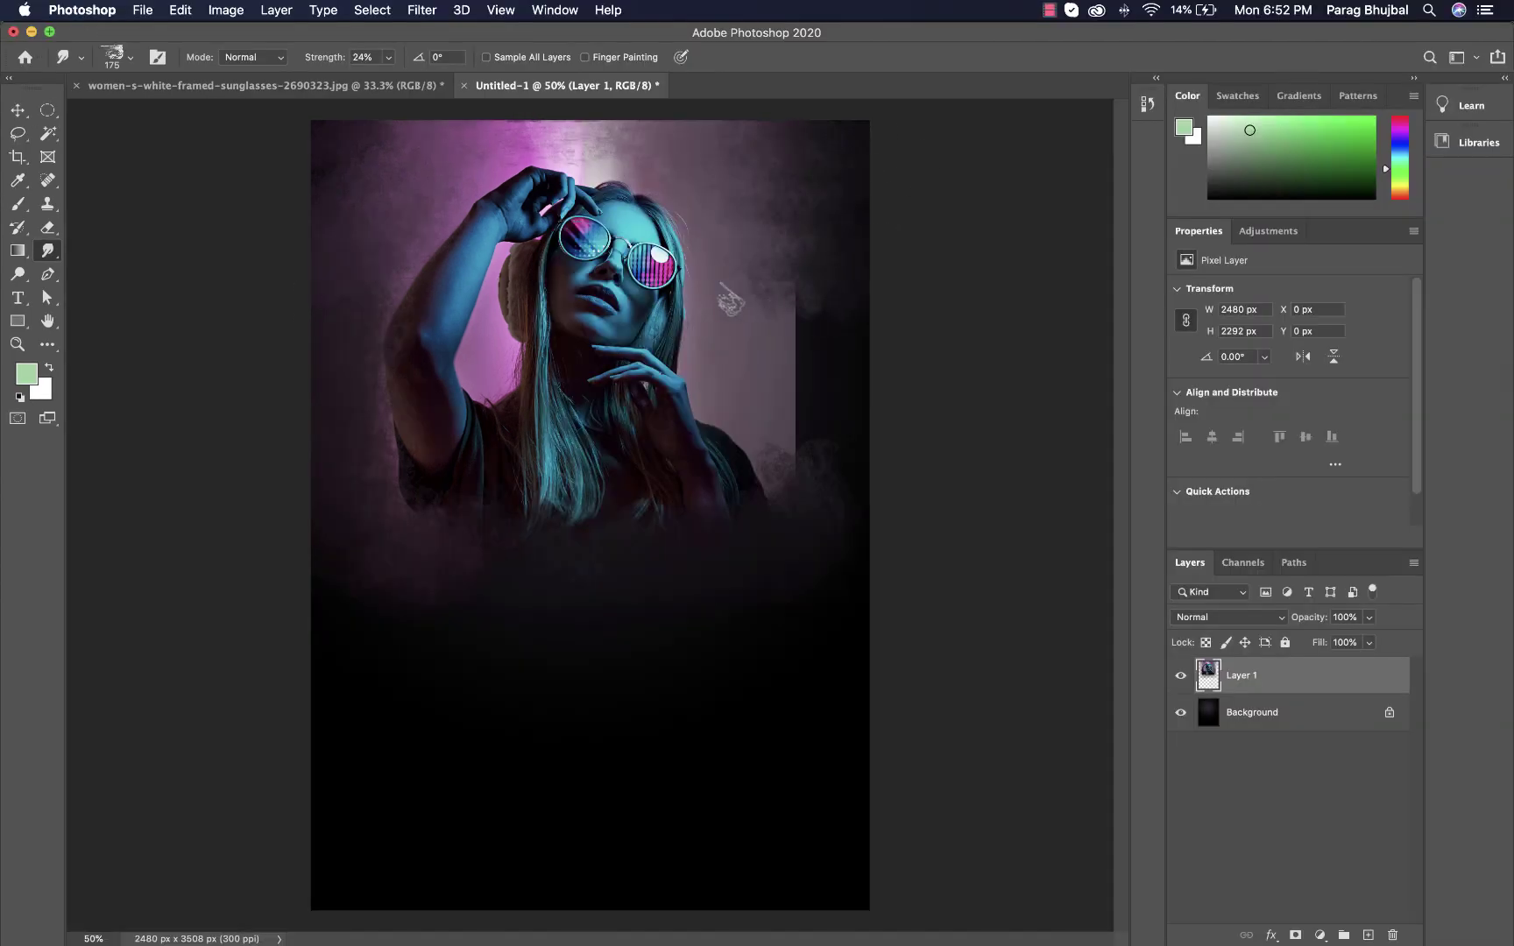
left_click_drag(747, 289, 939, 363)
left_click_drag(753, 361, 910, 433)
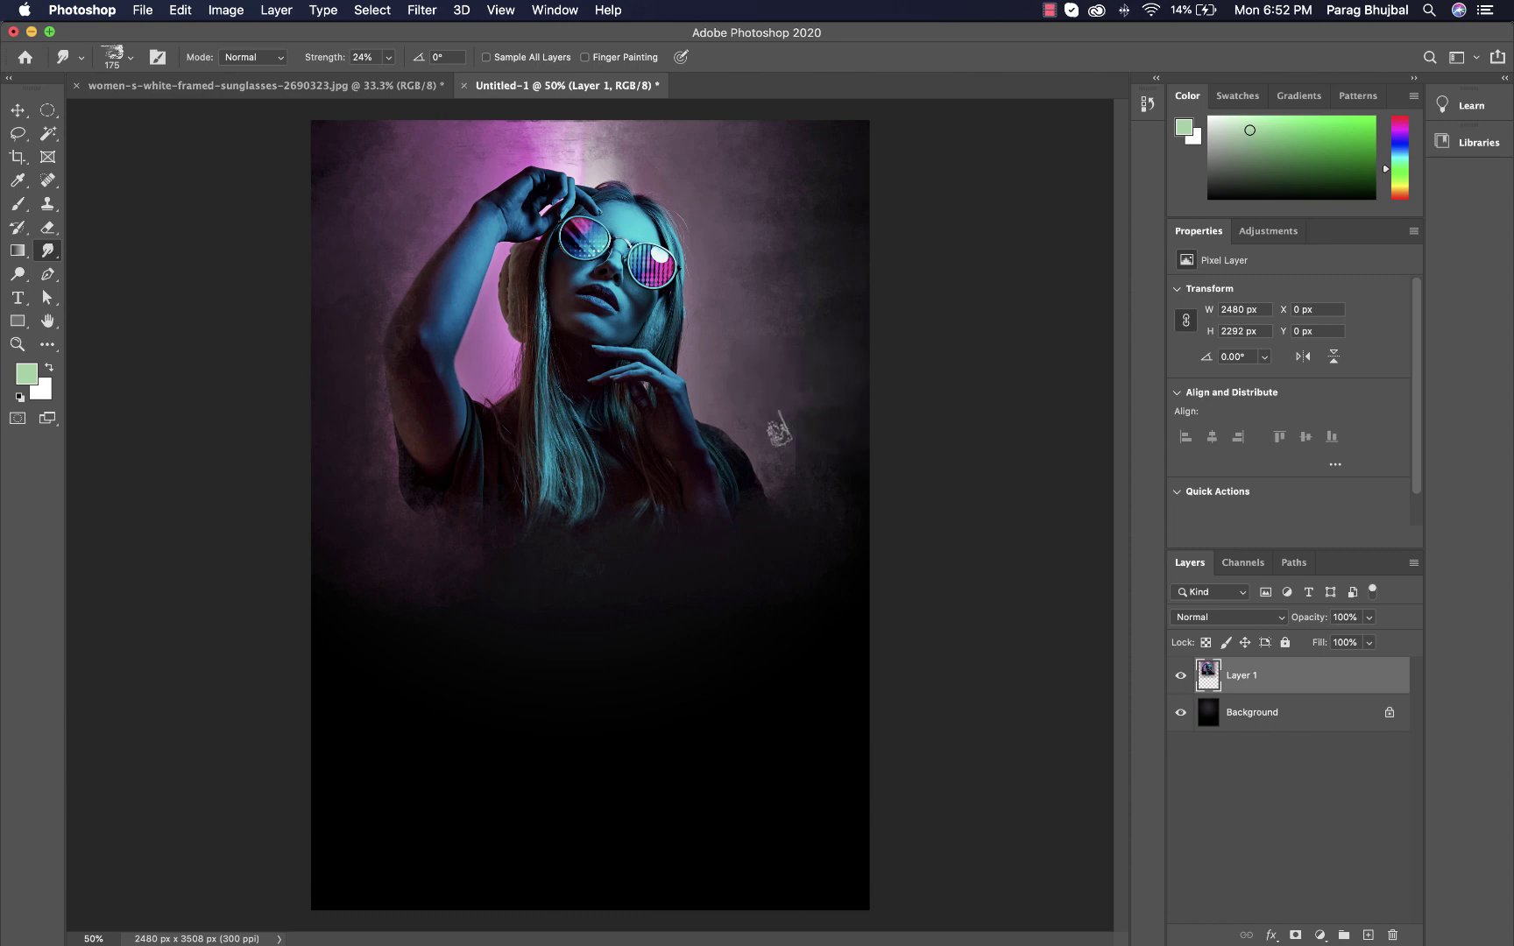
key("super+plus")
key("super+plus")
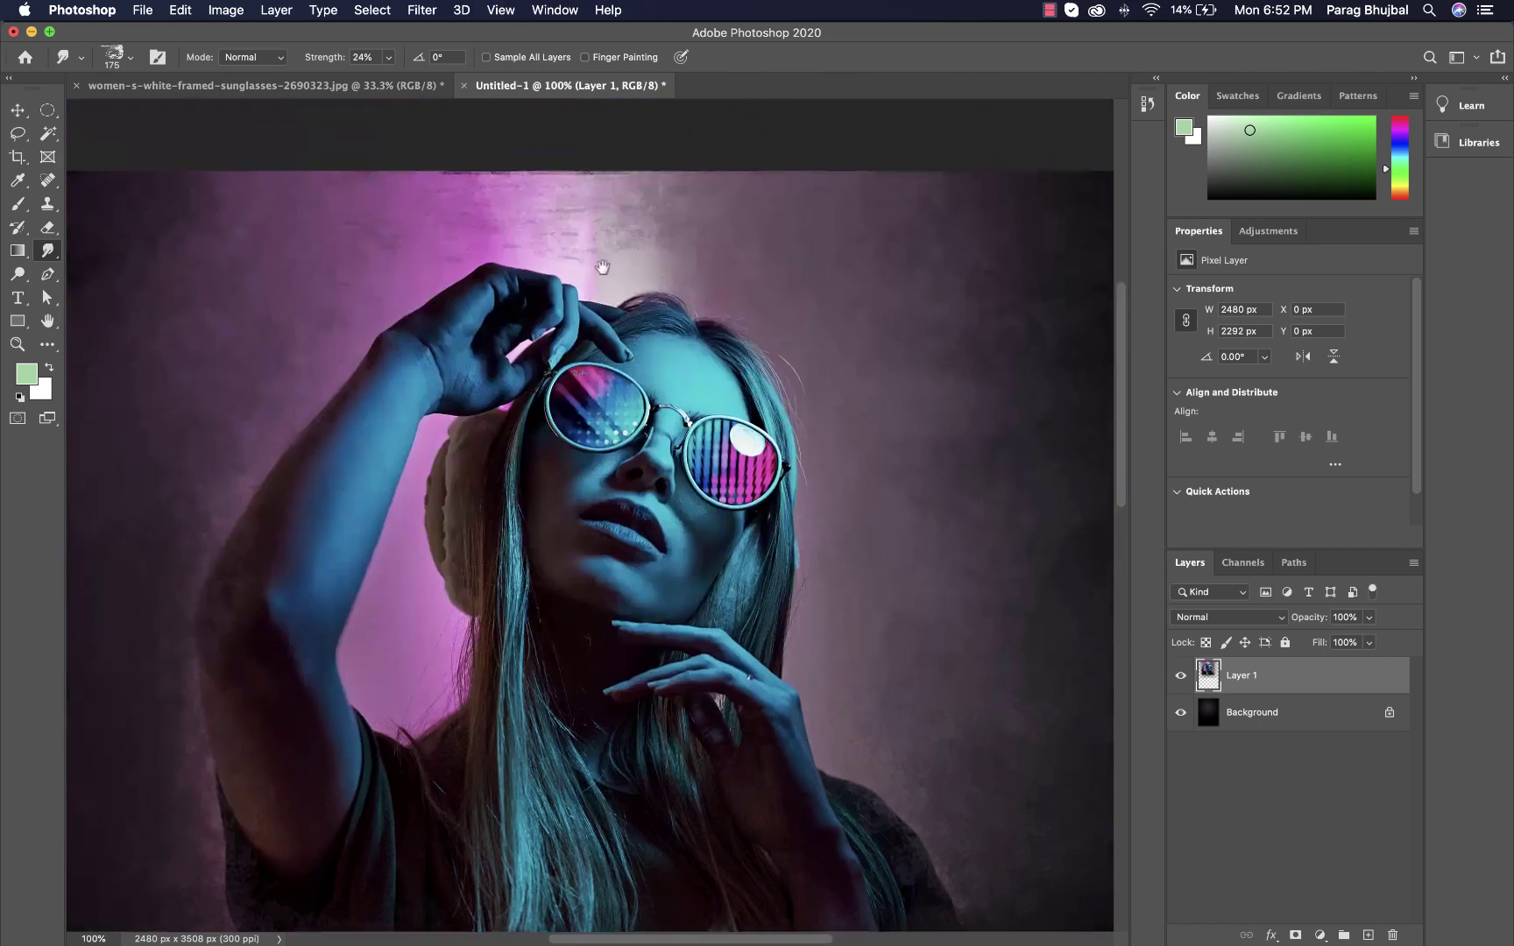
Zoom in and out to inspect the smudged edges around the head and glasses
scroll(526, 351, "up", 2)
key("bracketleft")
key("bracketleft")
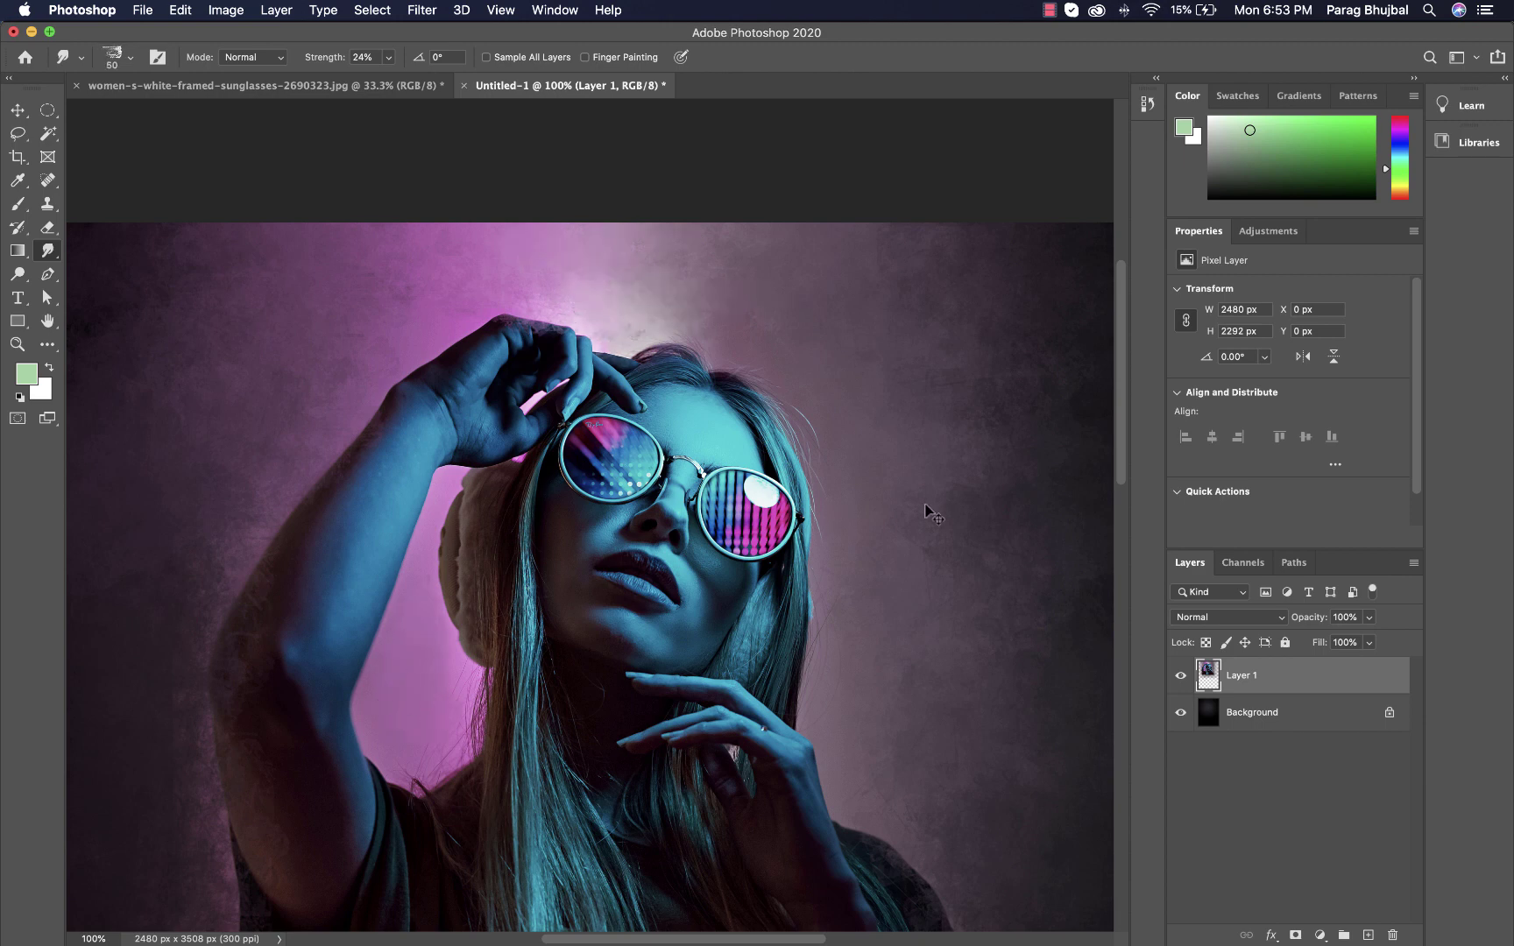
key("super+minus")
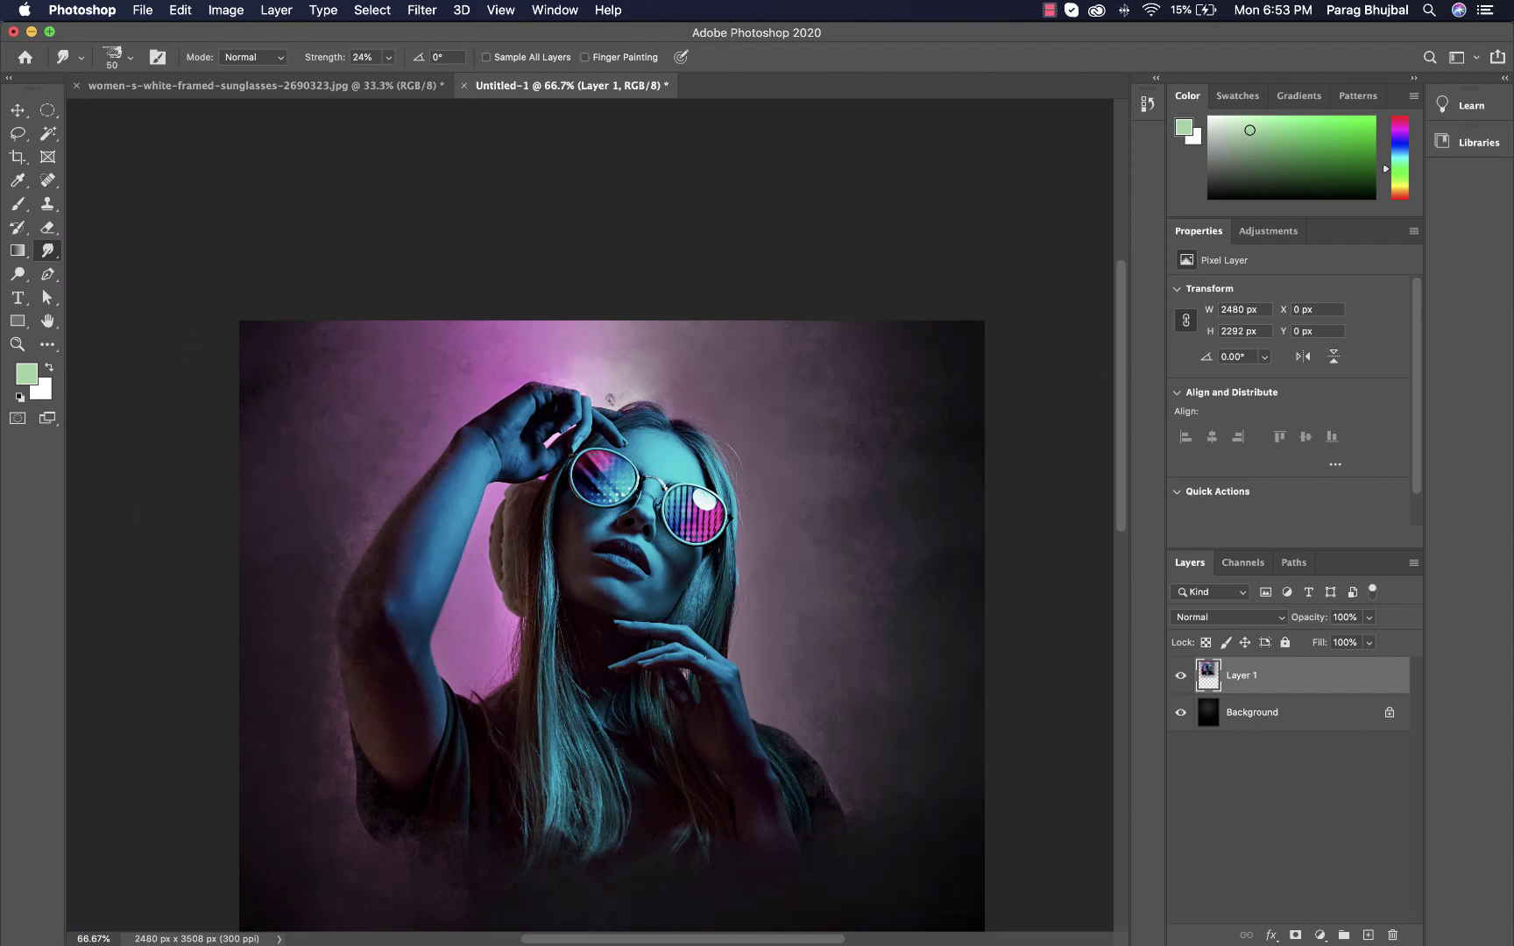
scroll(788, 398, "down", 5)
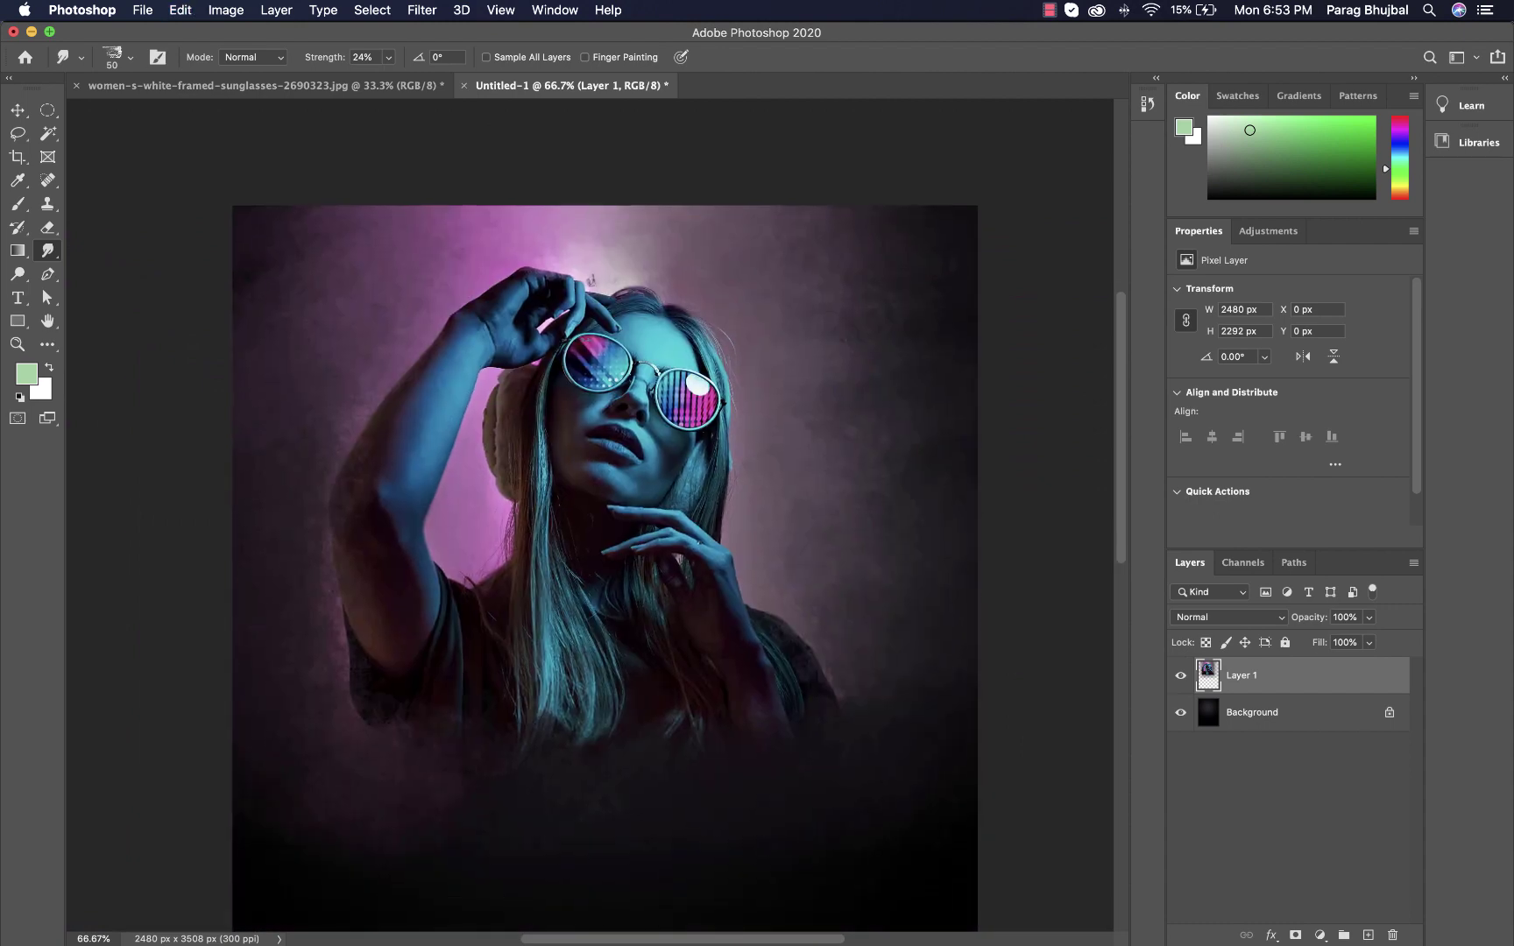
key("super+plus")
key("super+plus")
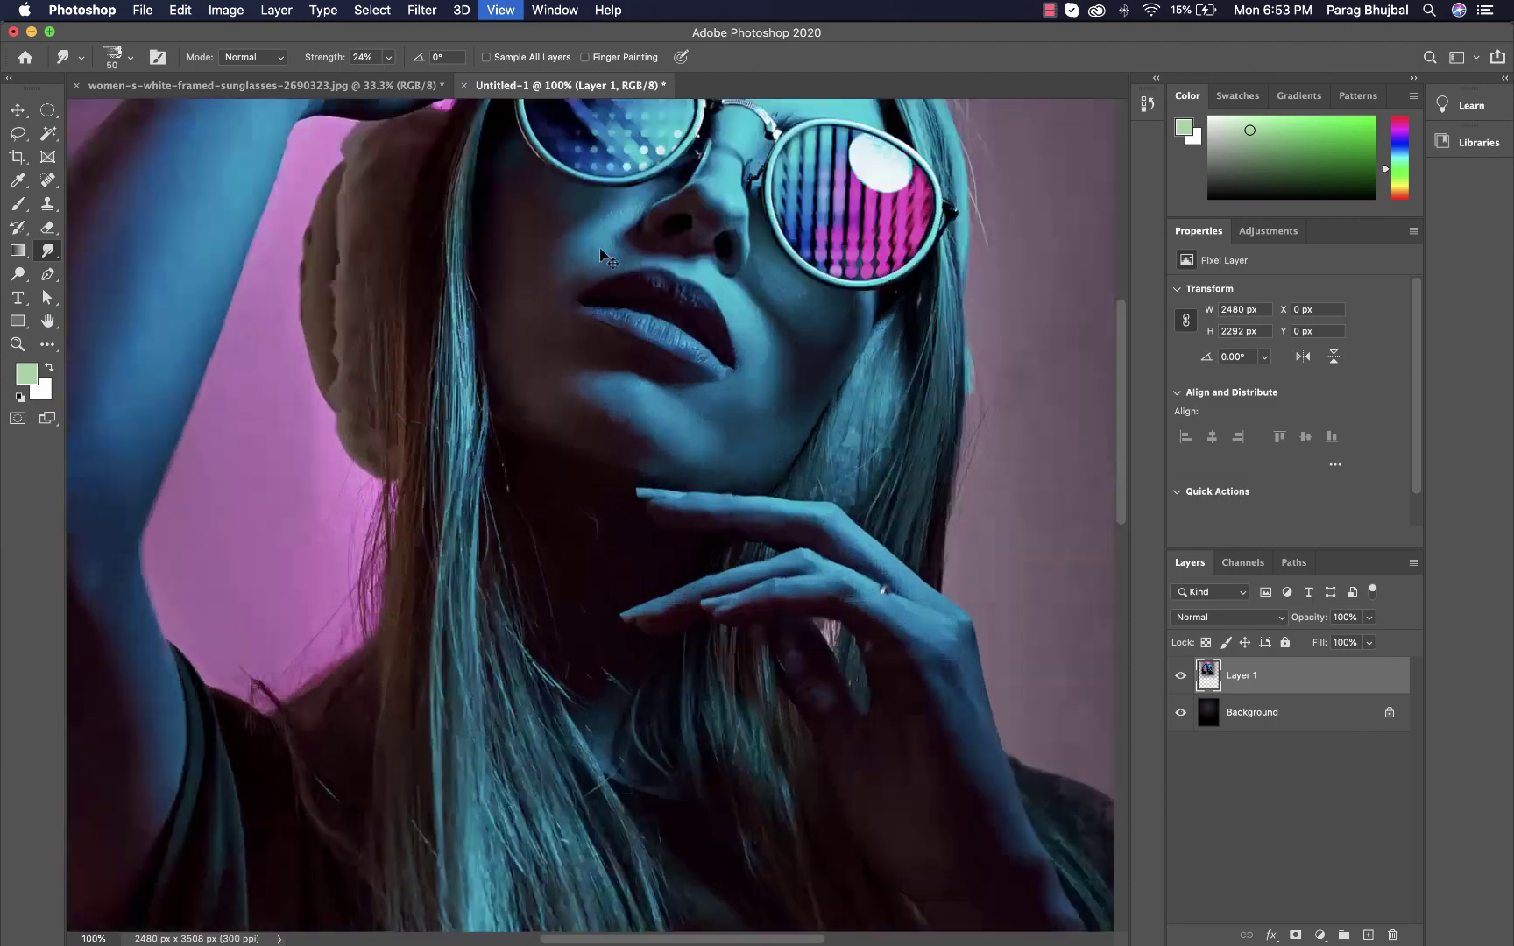
scroll(613, 358, "up", 5)
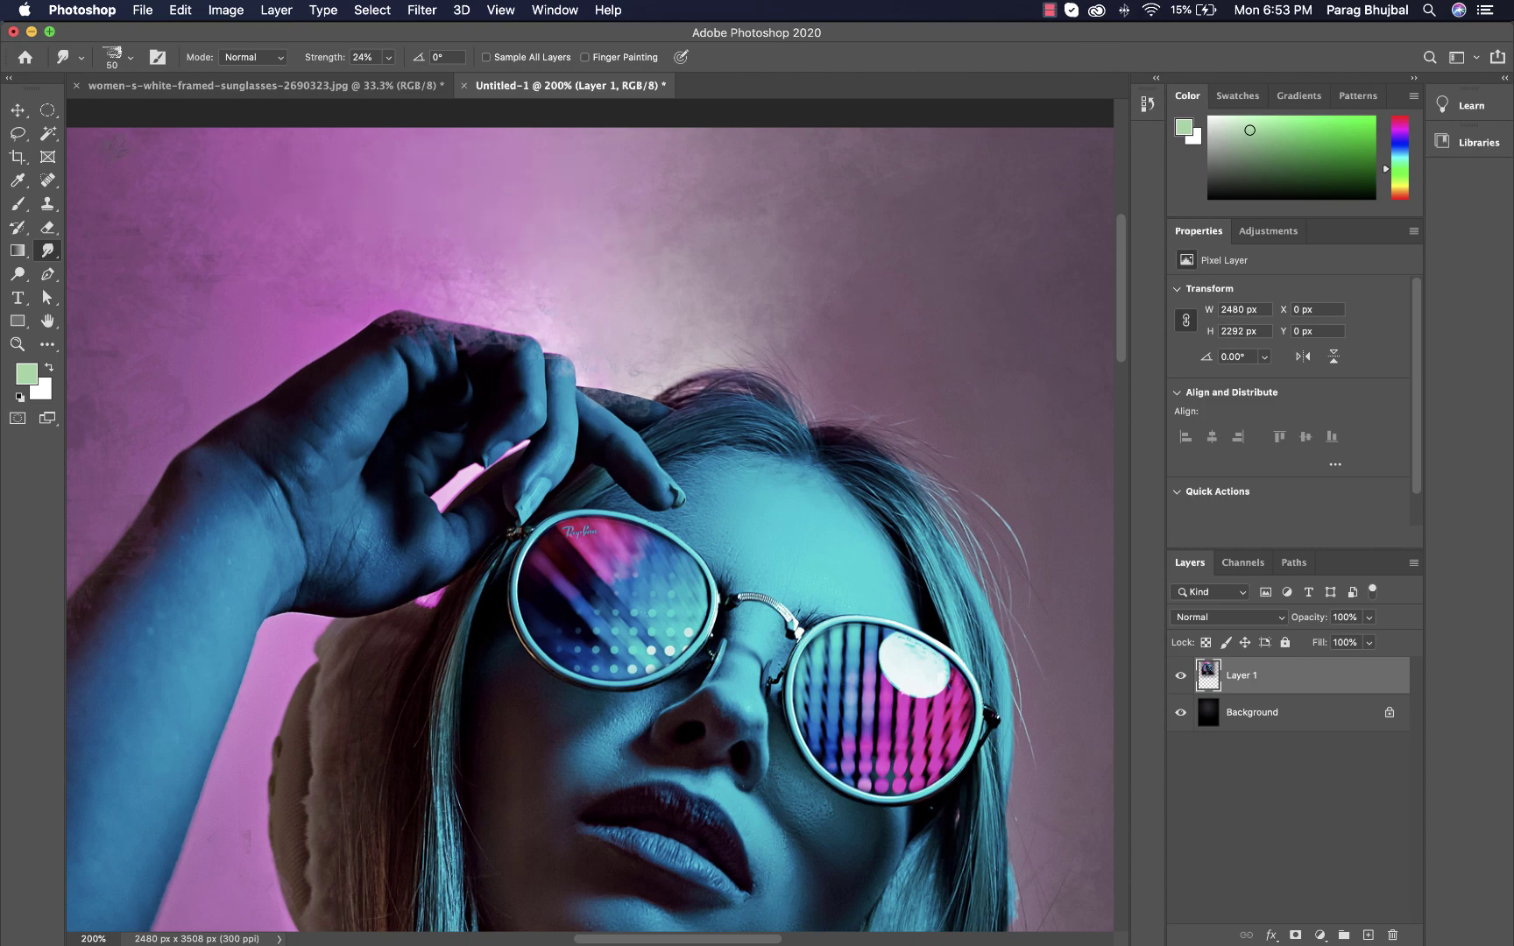
key("super+minus")
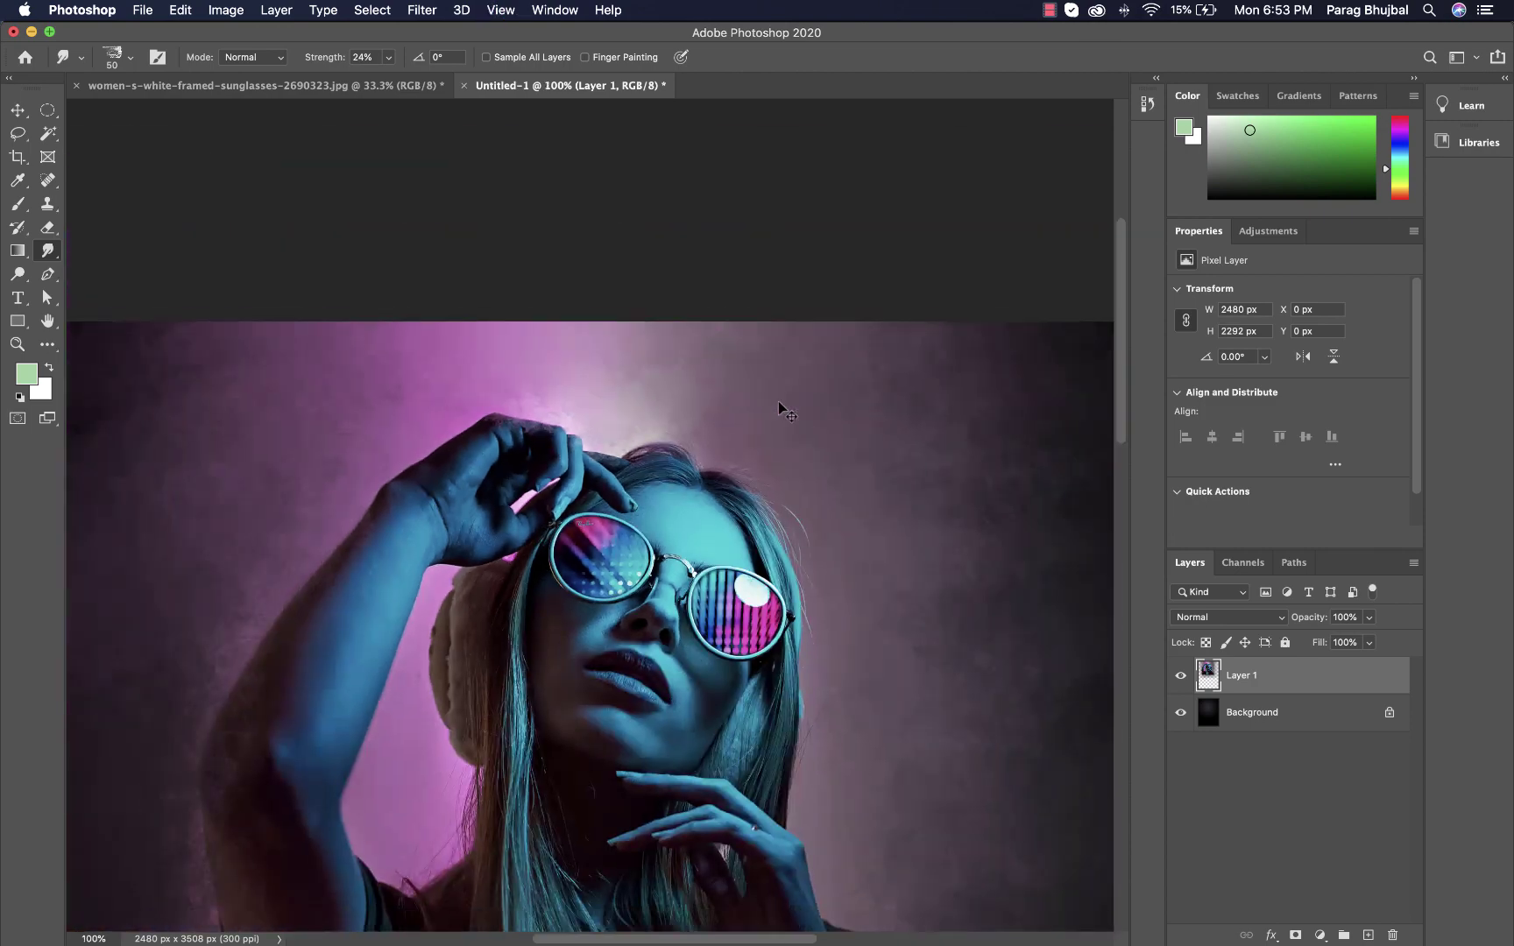
key("super+minus")
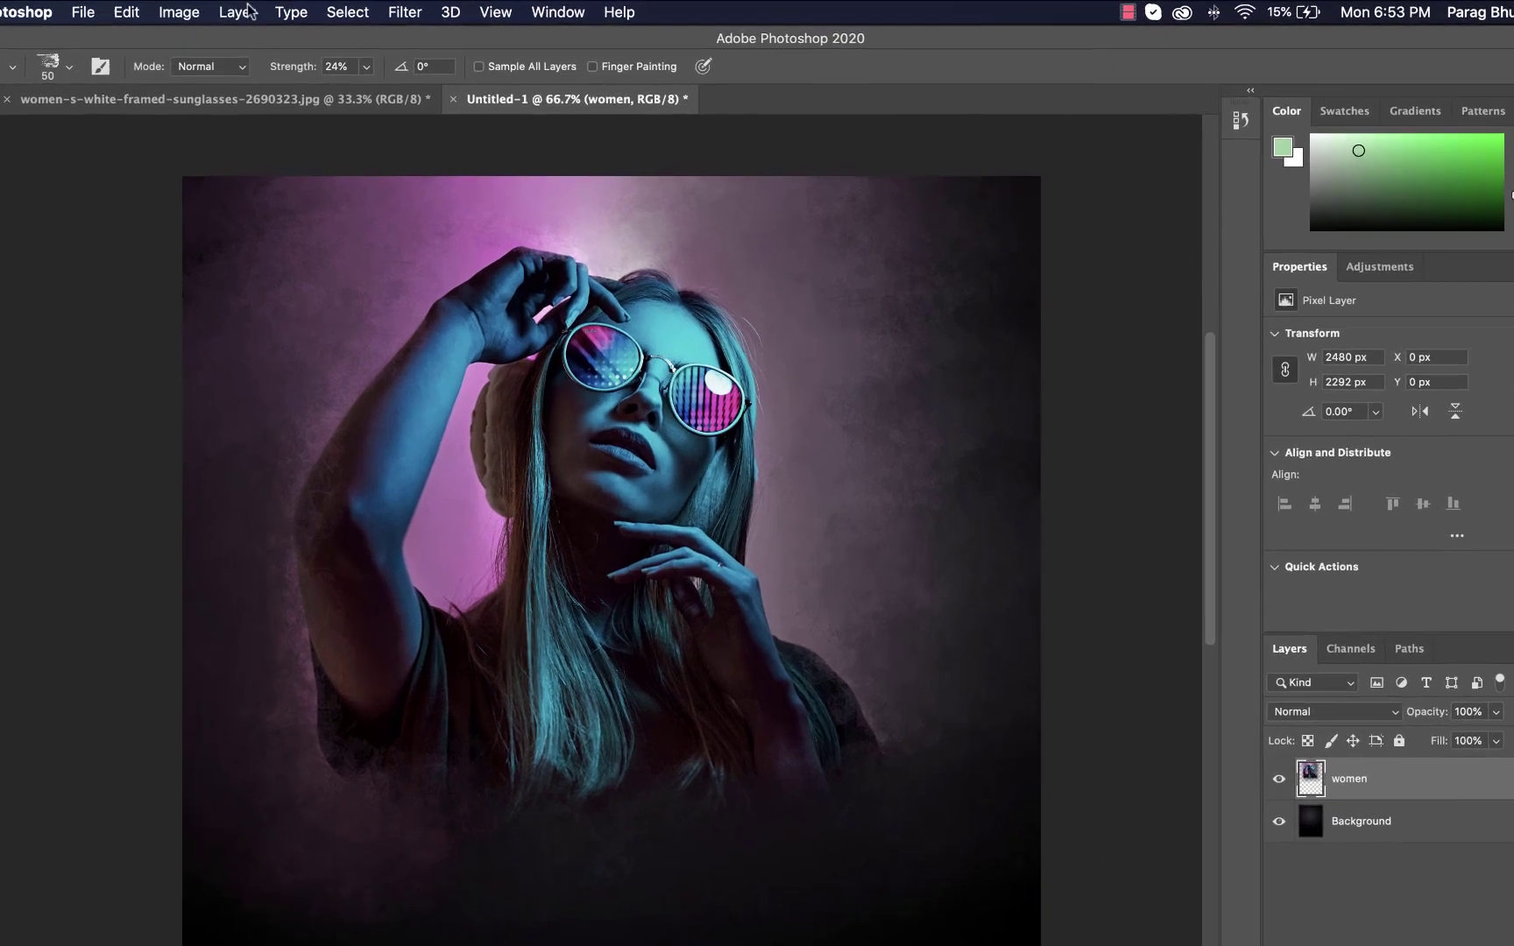
Add a Gradient Map 1 adjustment layer using the black-to-white gradient preset
left_click(278, 10)
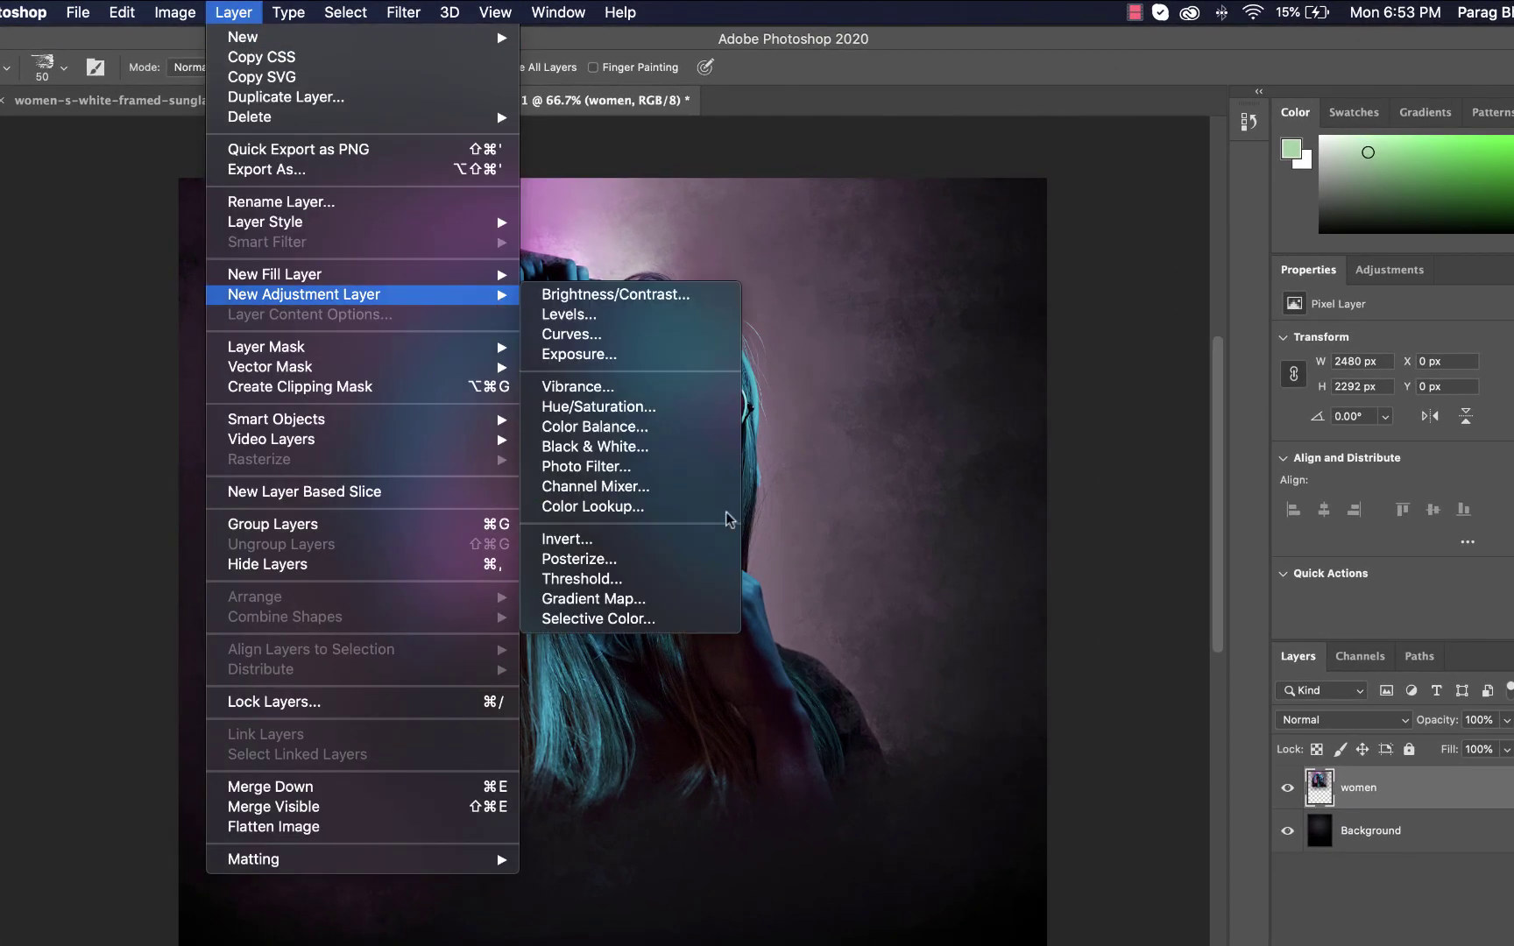
mouse_move(307, 295)
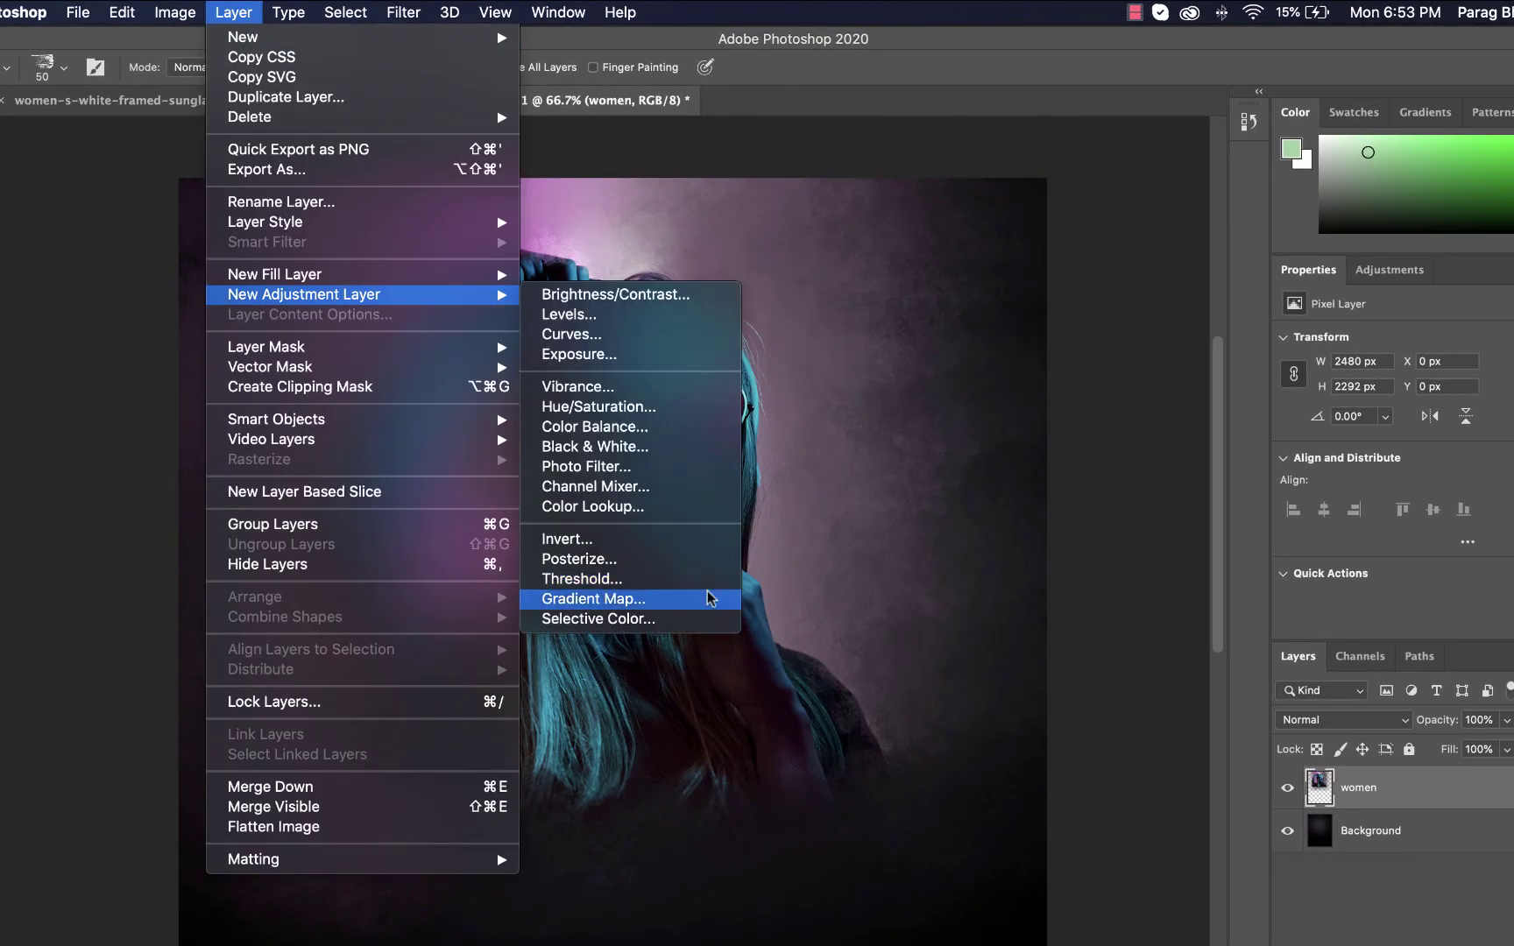
left_click(709, 598)
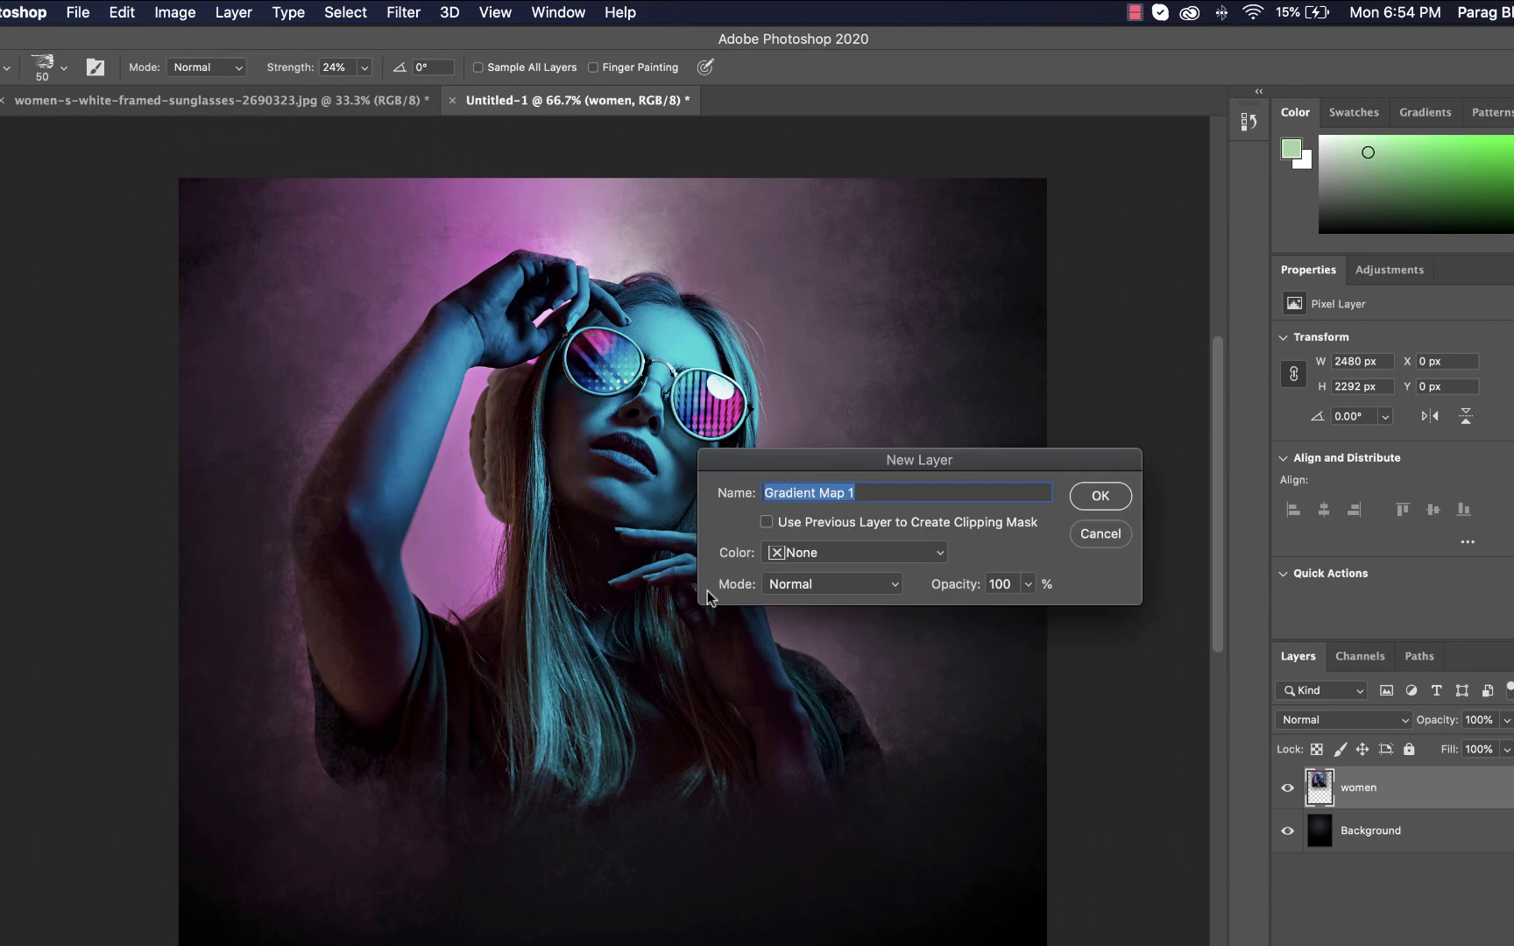
left_click(1093, 497)
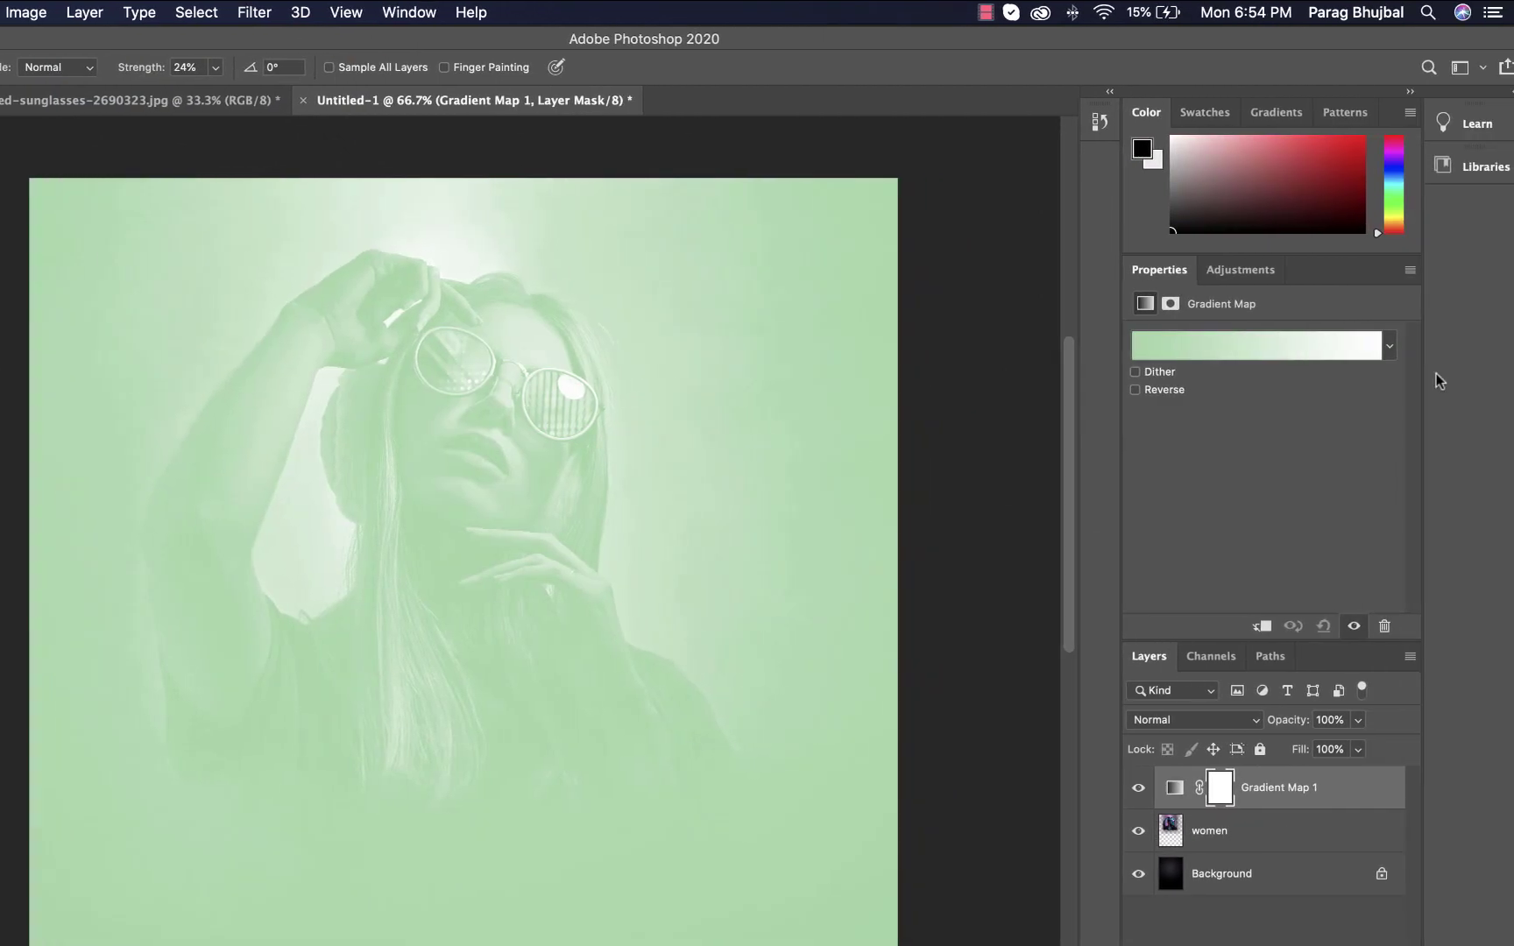
left_click(1375, 348)
left_click(1138, 790)
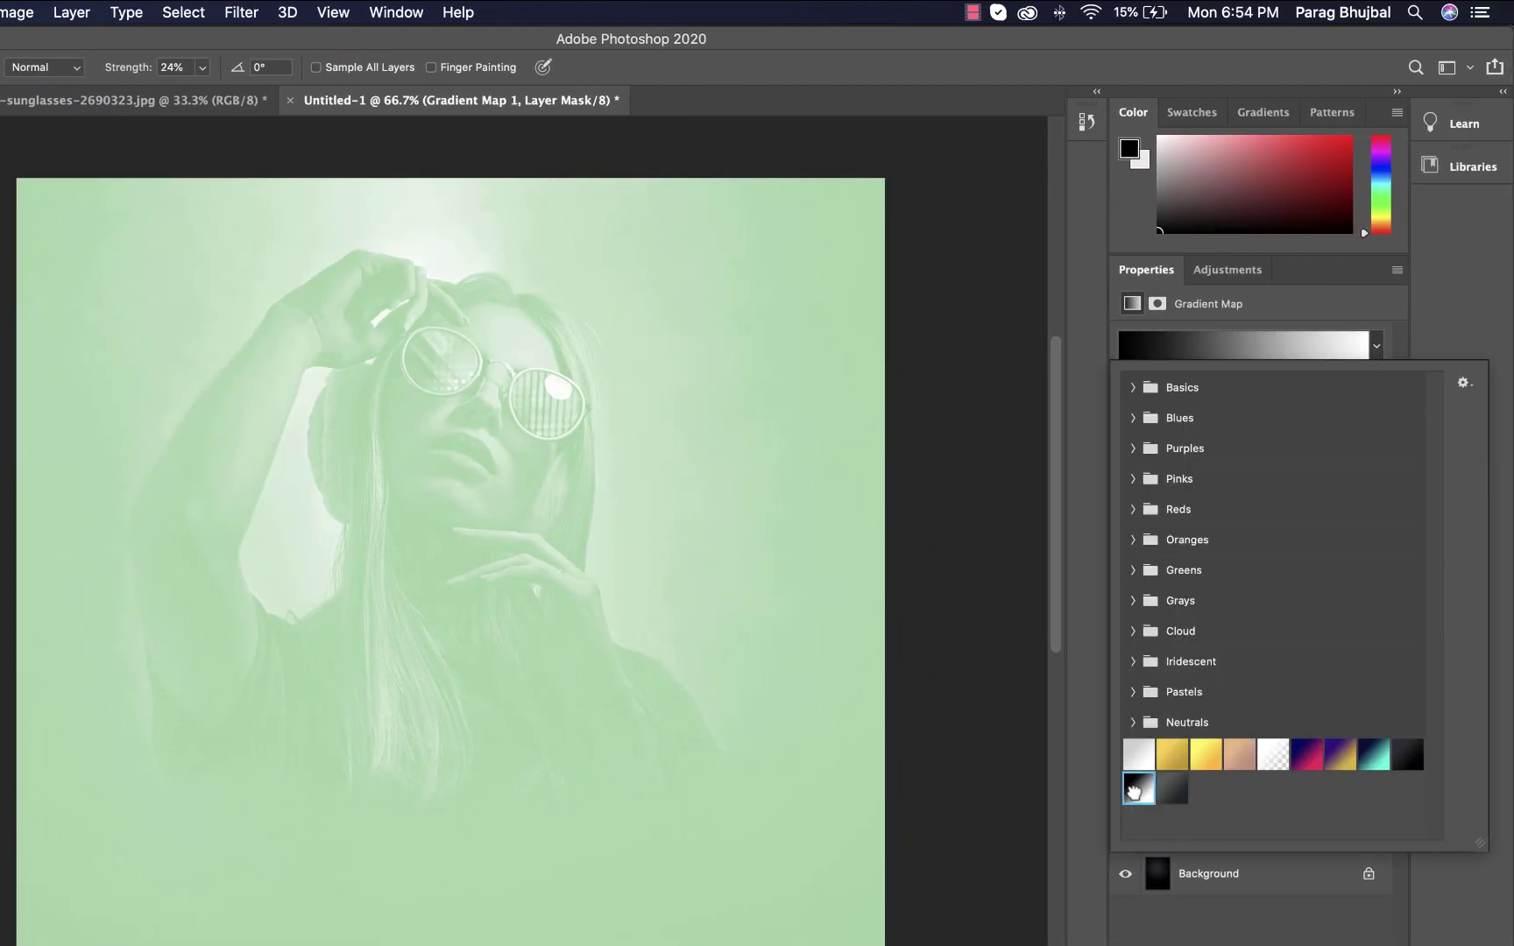
left_click(1223, 931)
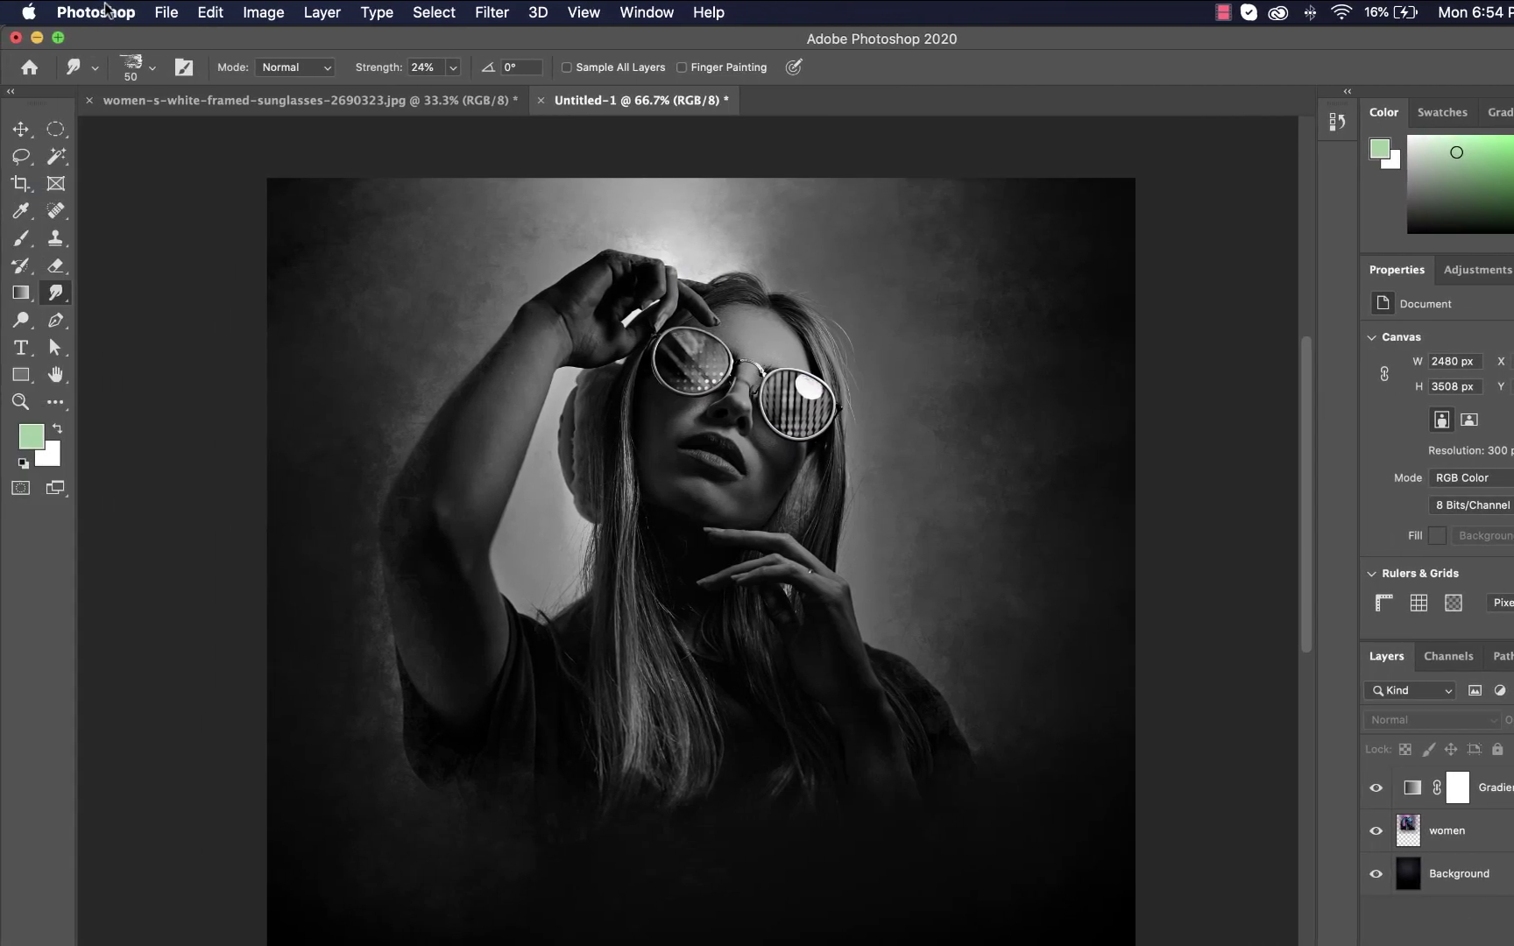
left_click(166, 14)
Create a second blank A4 document, Untitled-2, from the A4 preset
left_click(179, 37)
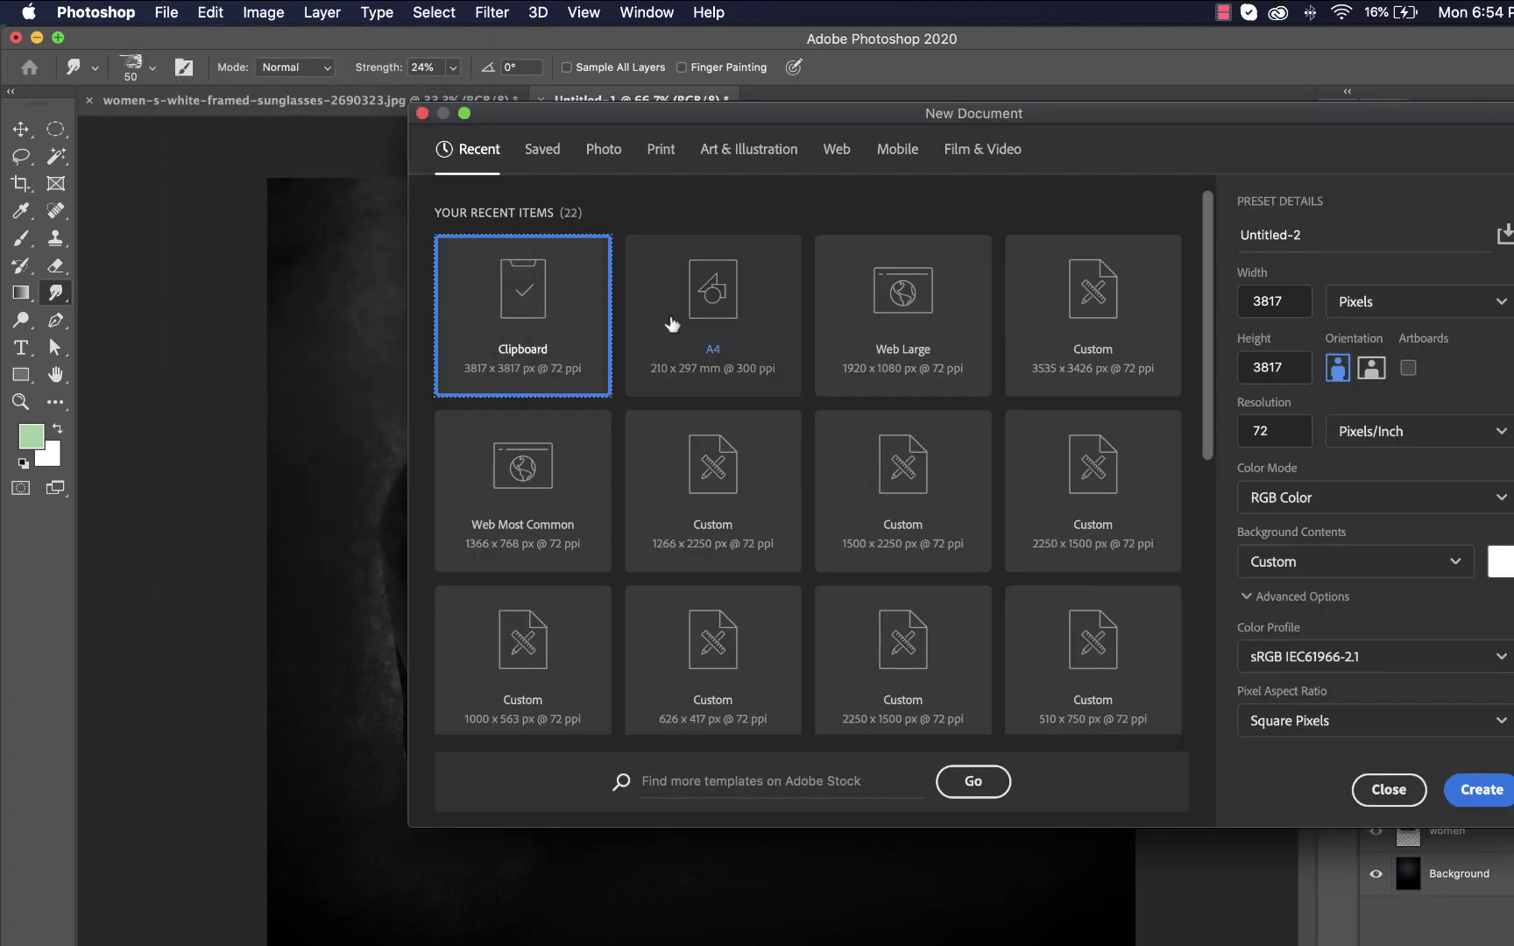
left_click(671, 324)
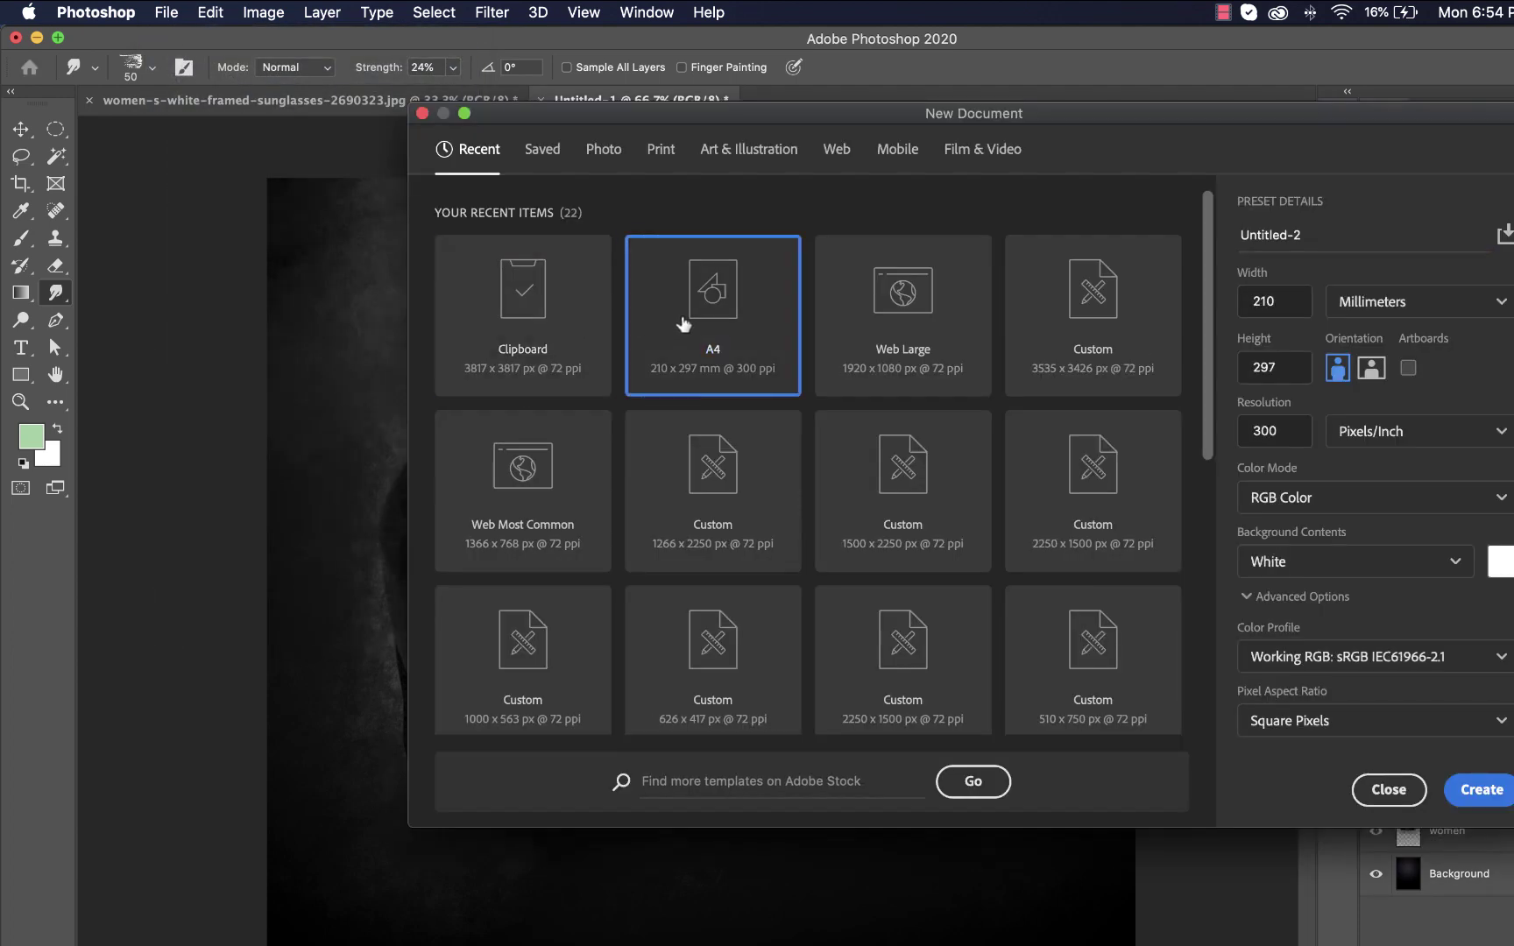
double_click(682, 322)
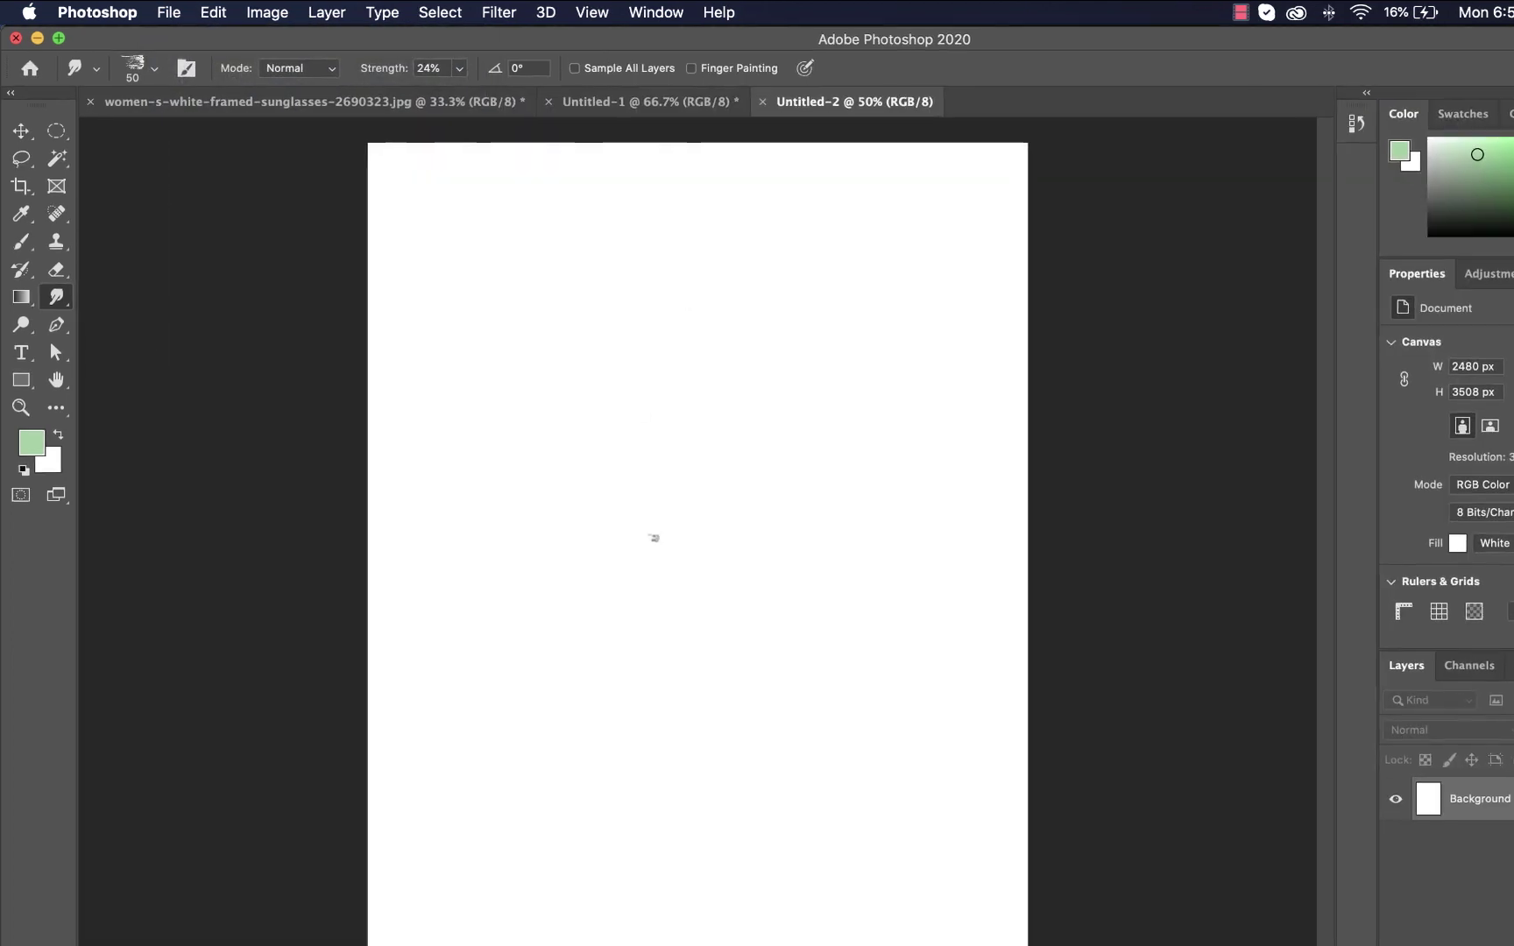
Paint a large soft black spot near the page centre with the Brush in black 000000
left_click(21, 237)
left_click(121, 302)
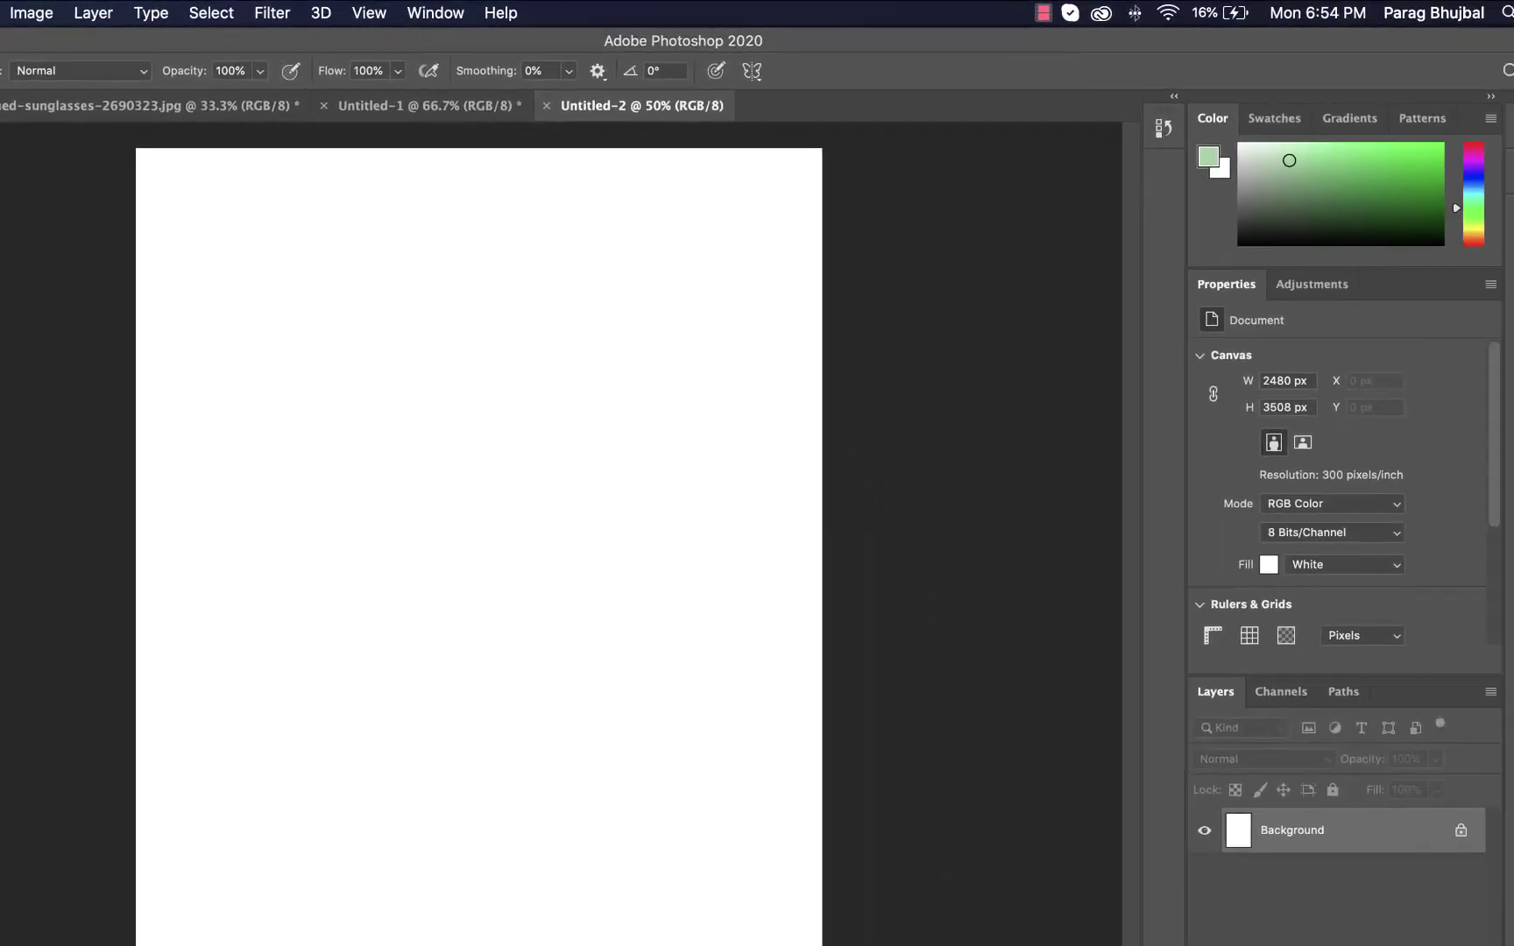
left_click(38, 548)
left_click(788, 856)
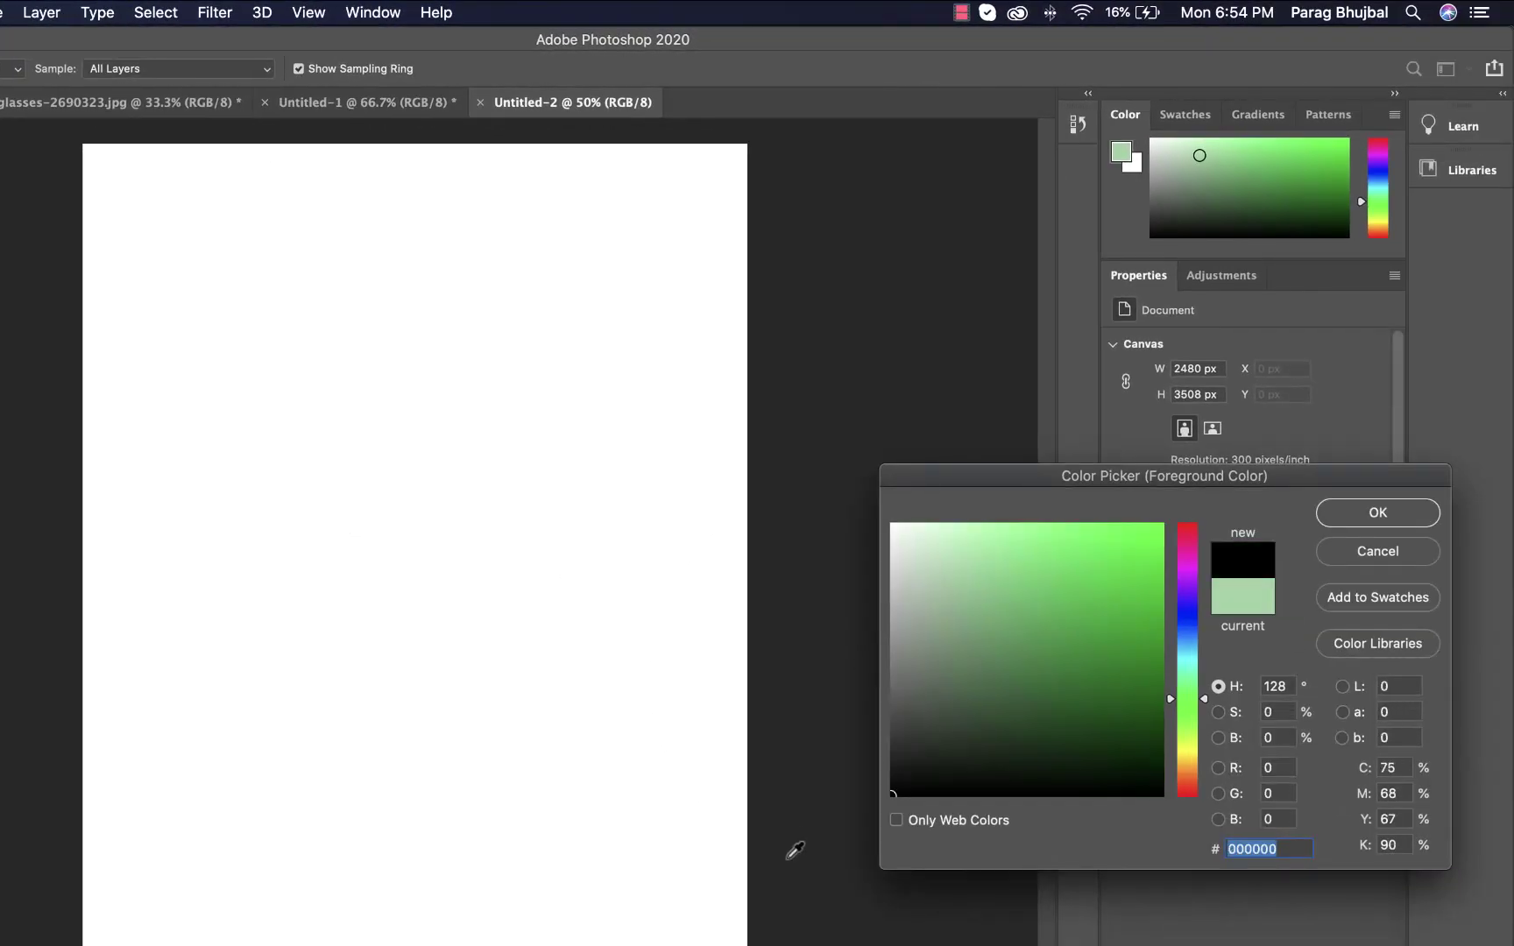
left_click(1378, 512)
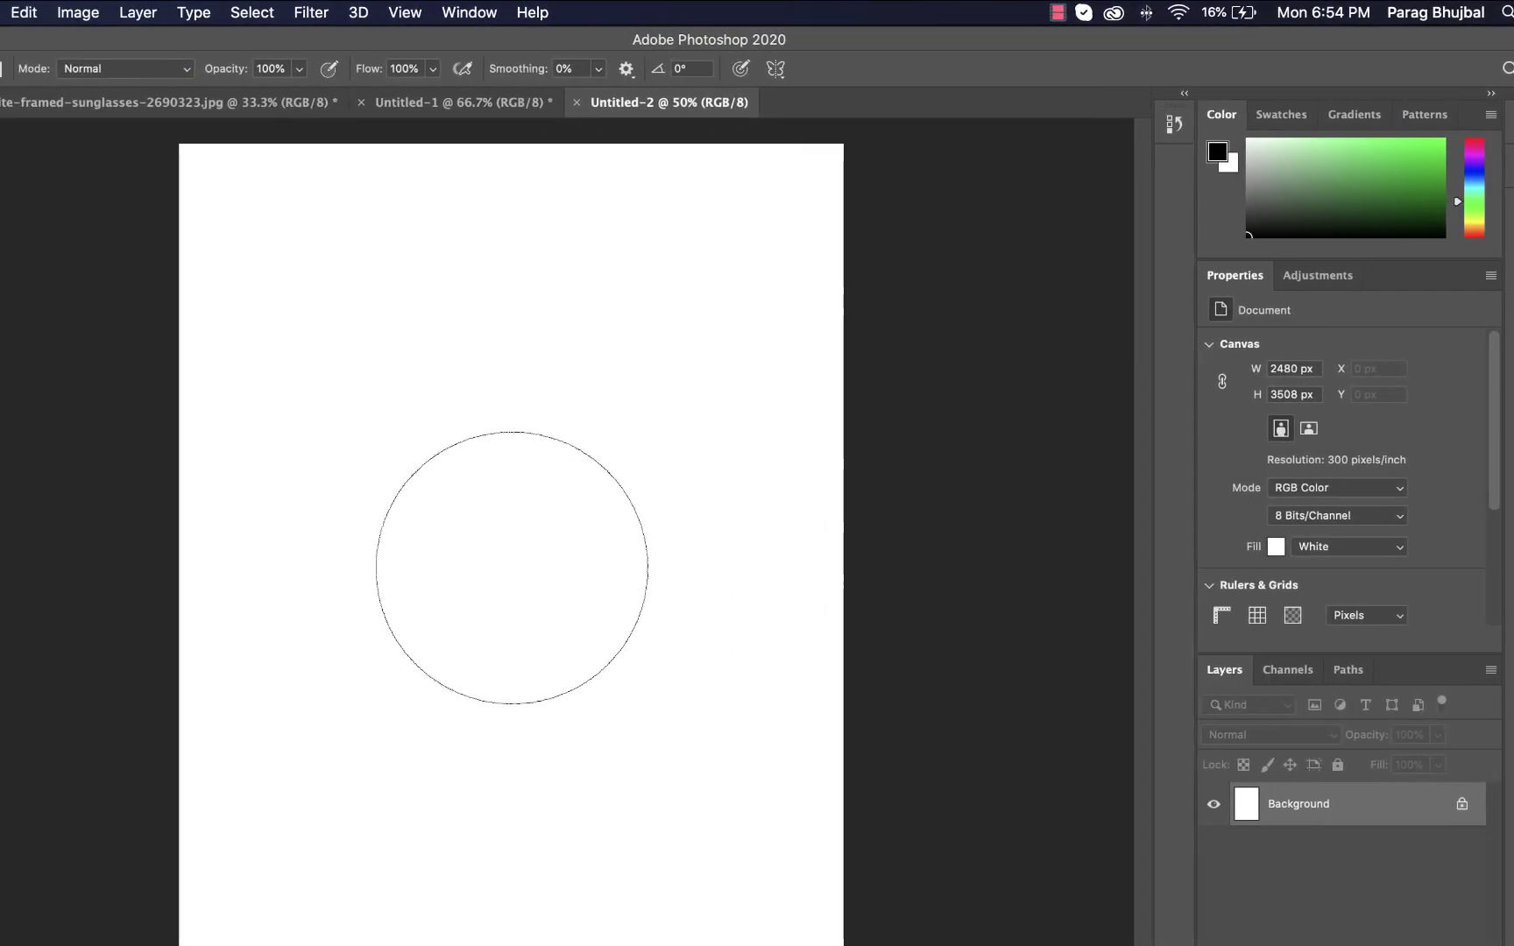
left_click(608, 567)
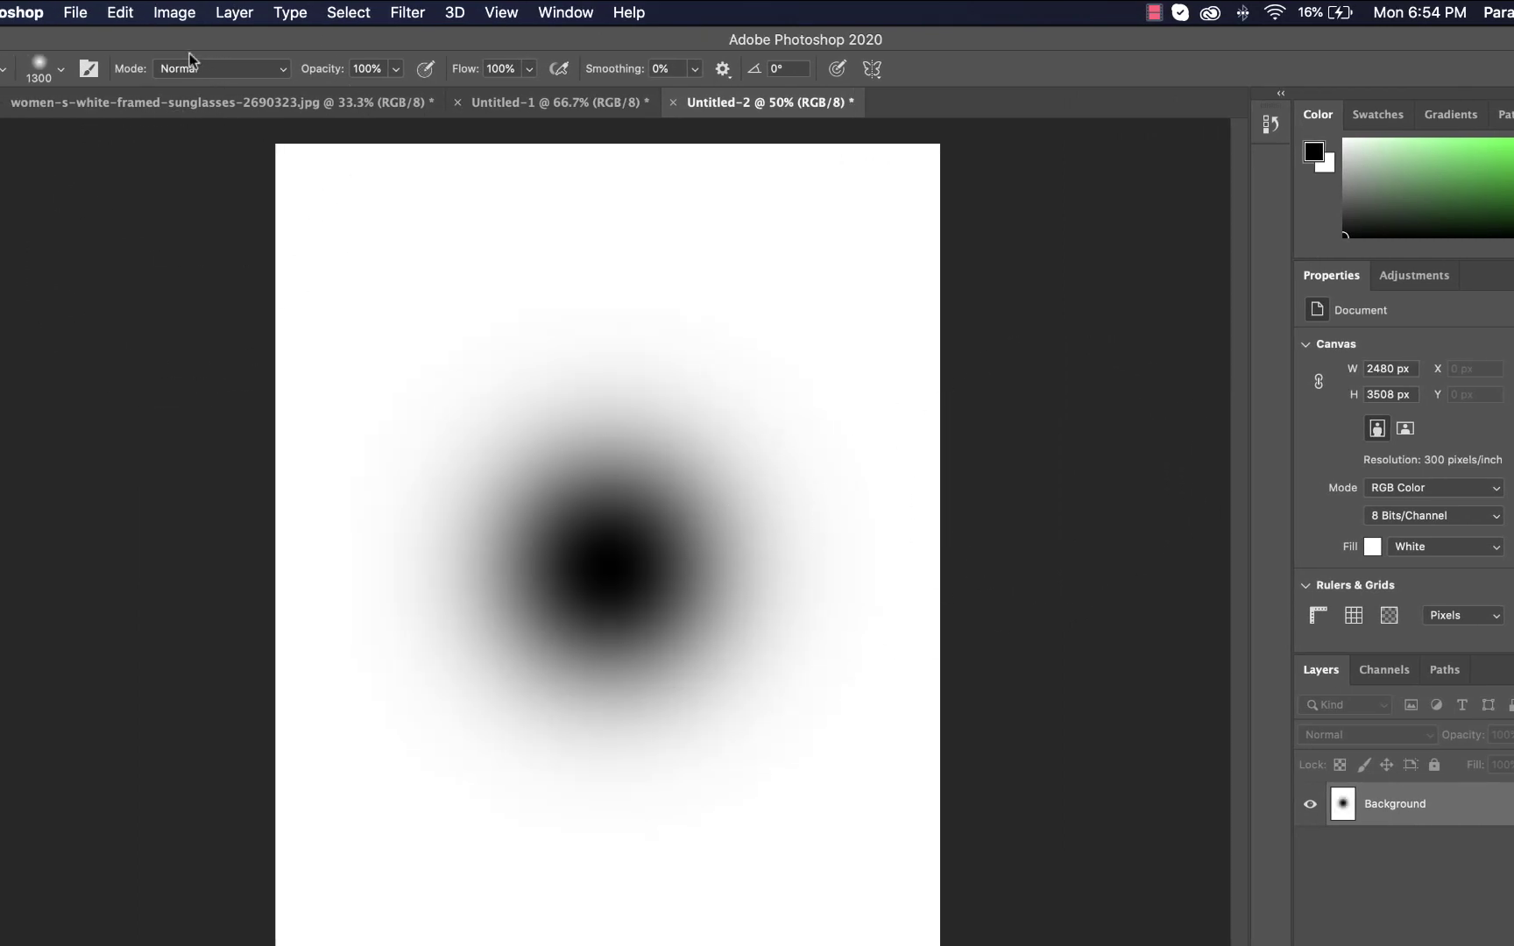
Convert Untitled-2 to Grayscale, discarding colour information
left_click(171, 16)
left_click(486, 61)
left_click(976, 427)
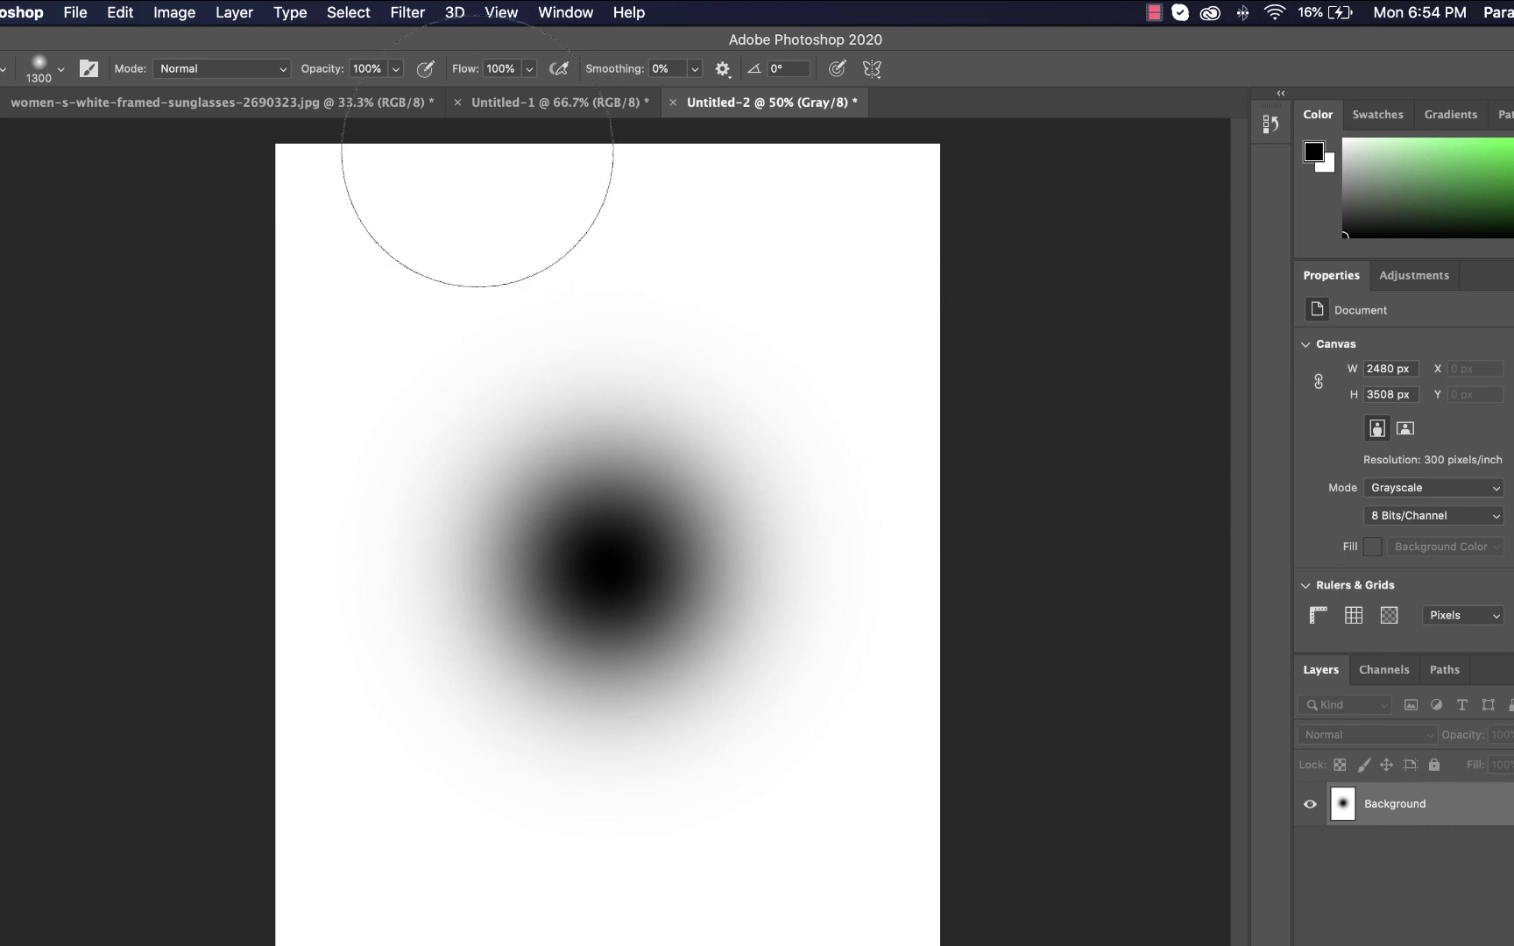
Turn the blot into dots with Color Halftone at max radius 20, then open Color Range
left_click(409, 16)
mouse_move(429, 369)
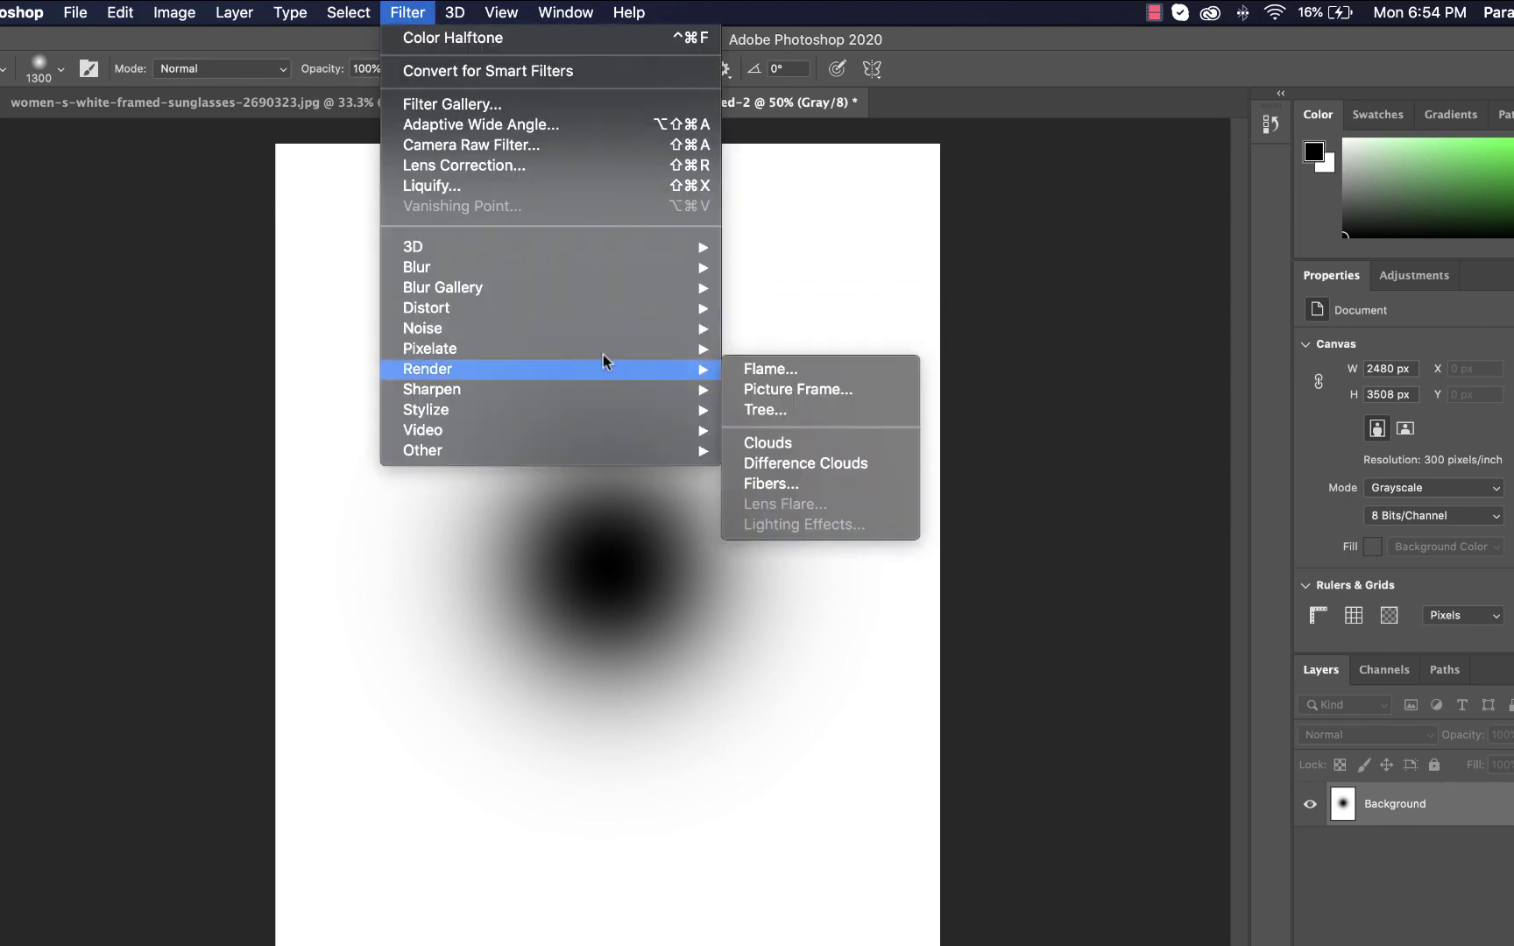
left_click(741, 348)
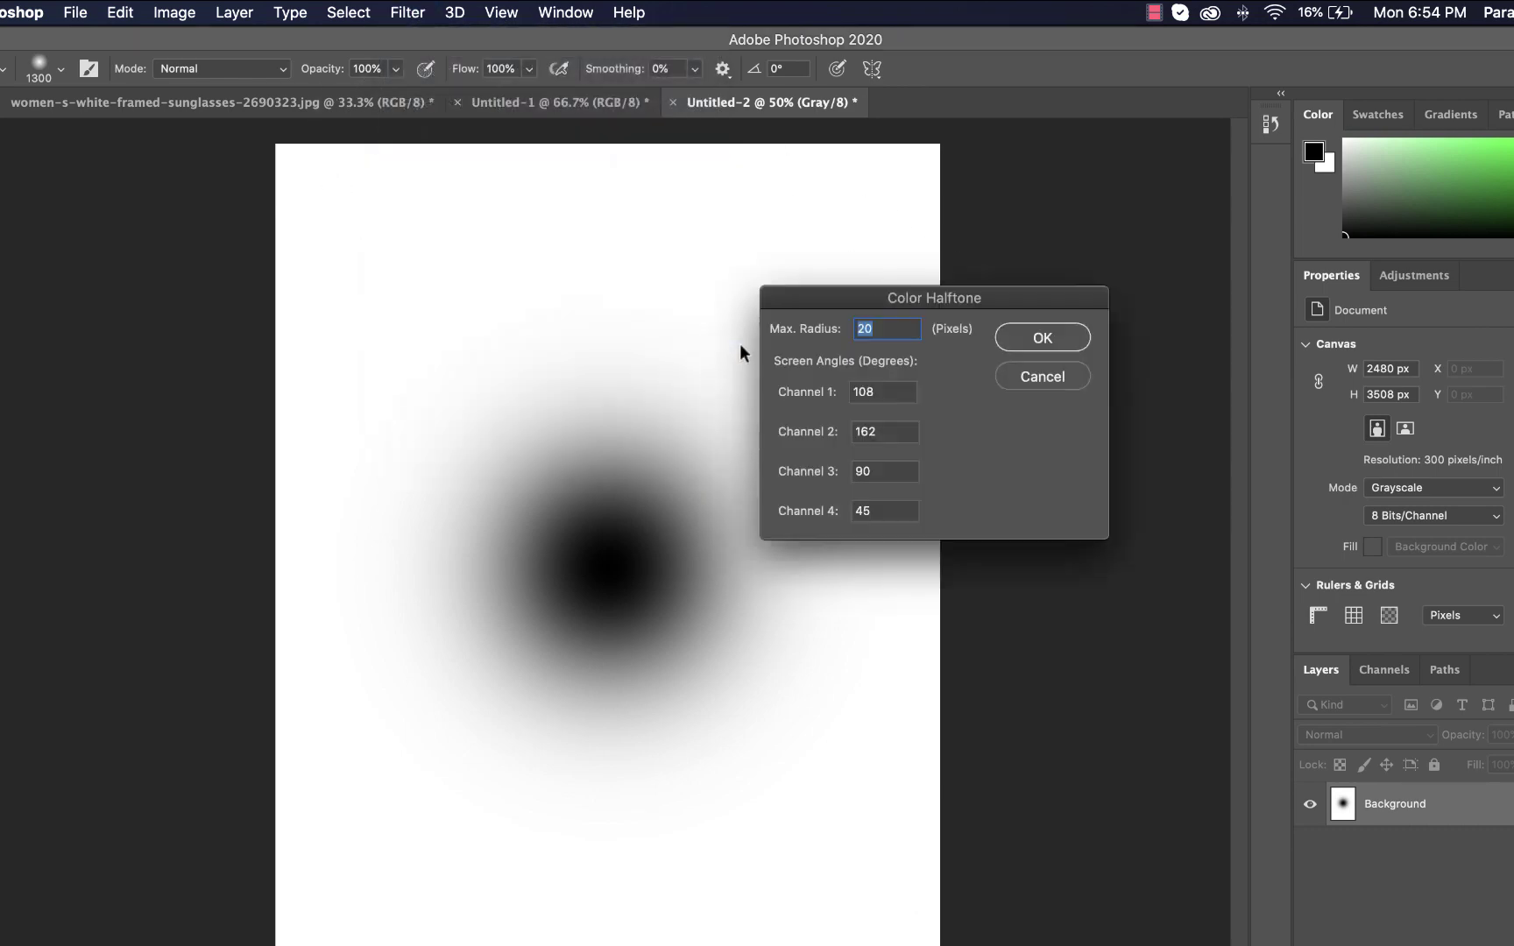
left_click(1033, 347)
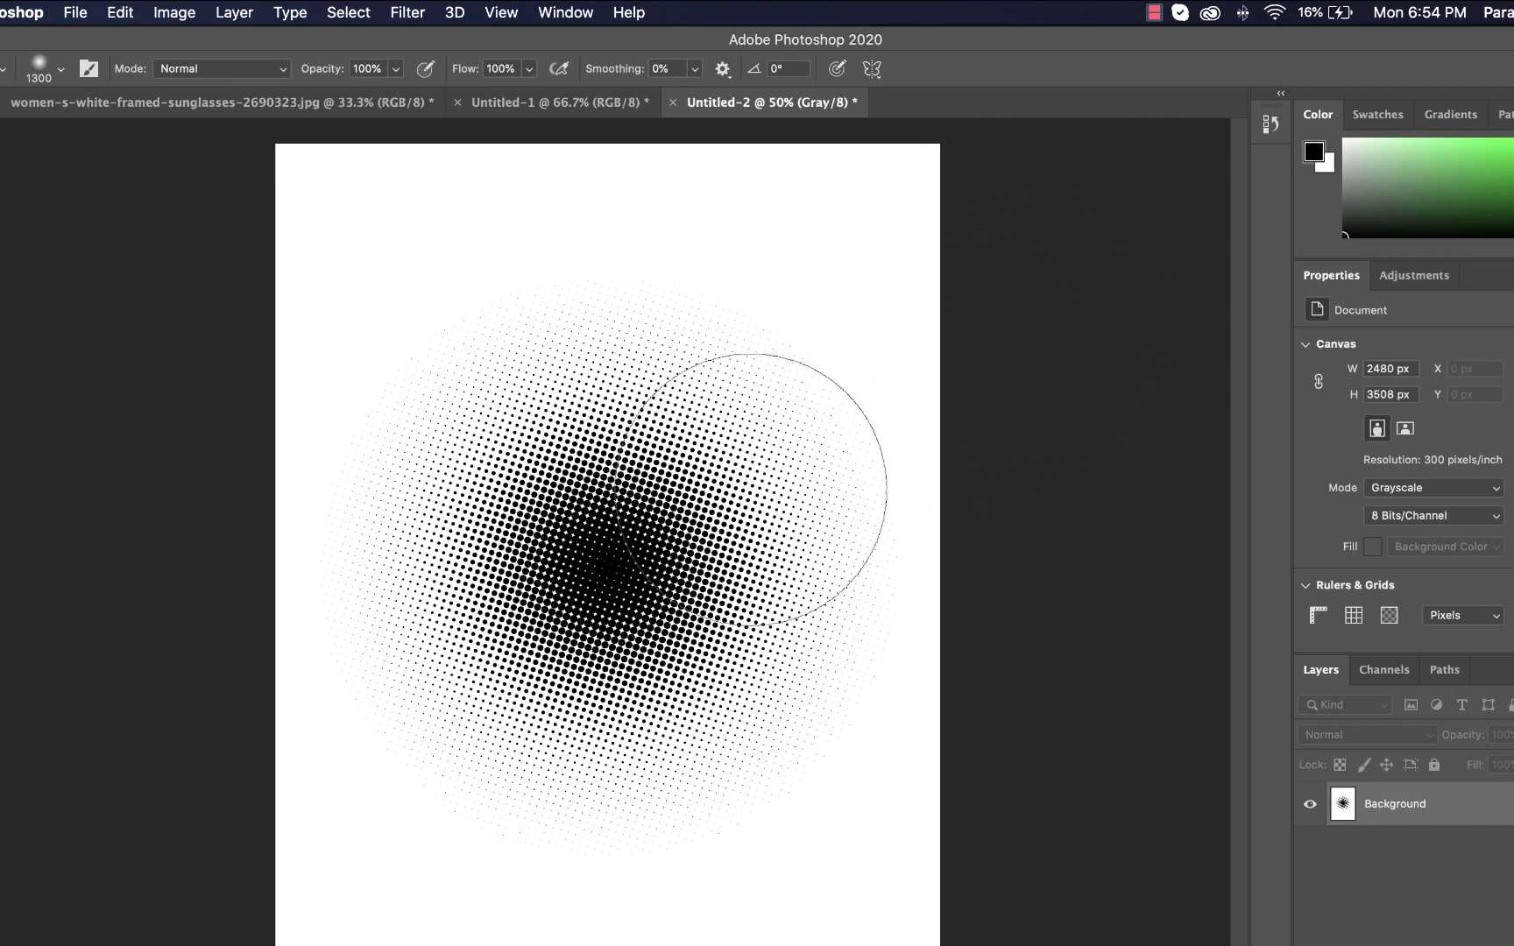
key("super+equal")
key("super+equal")
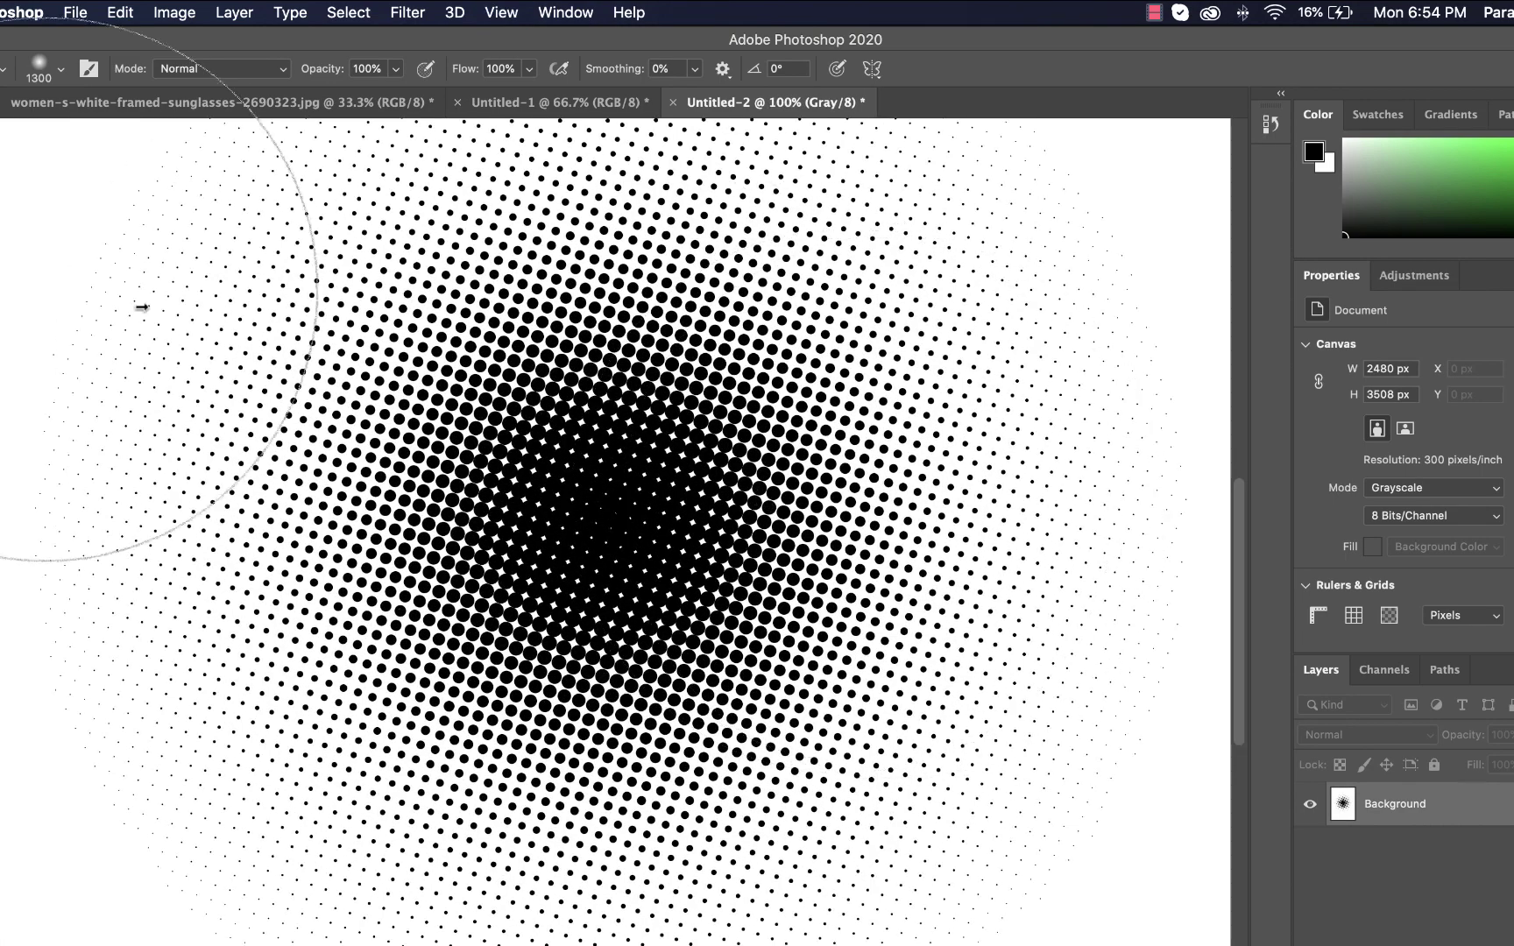
left_click(357, 15)
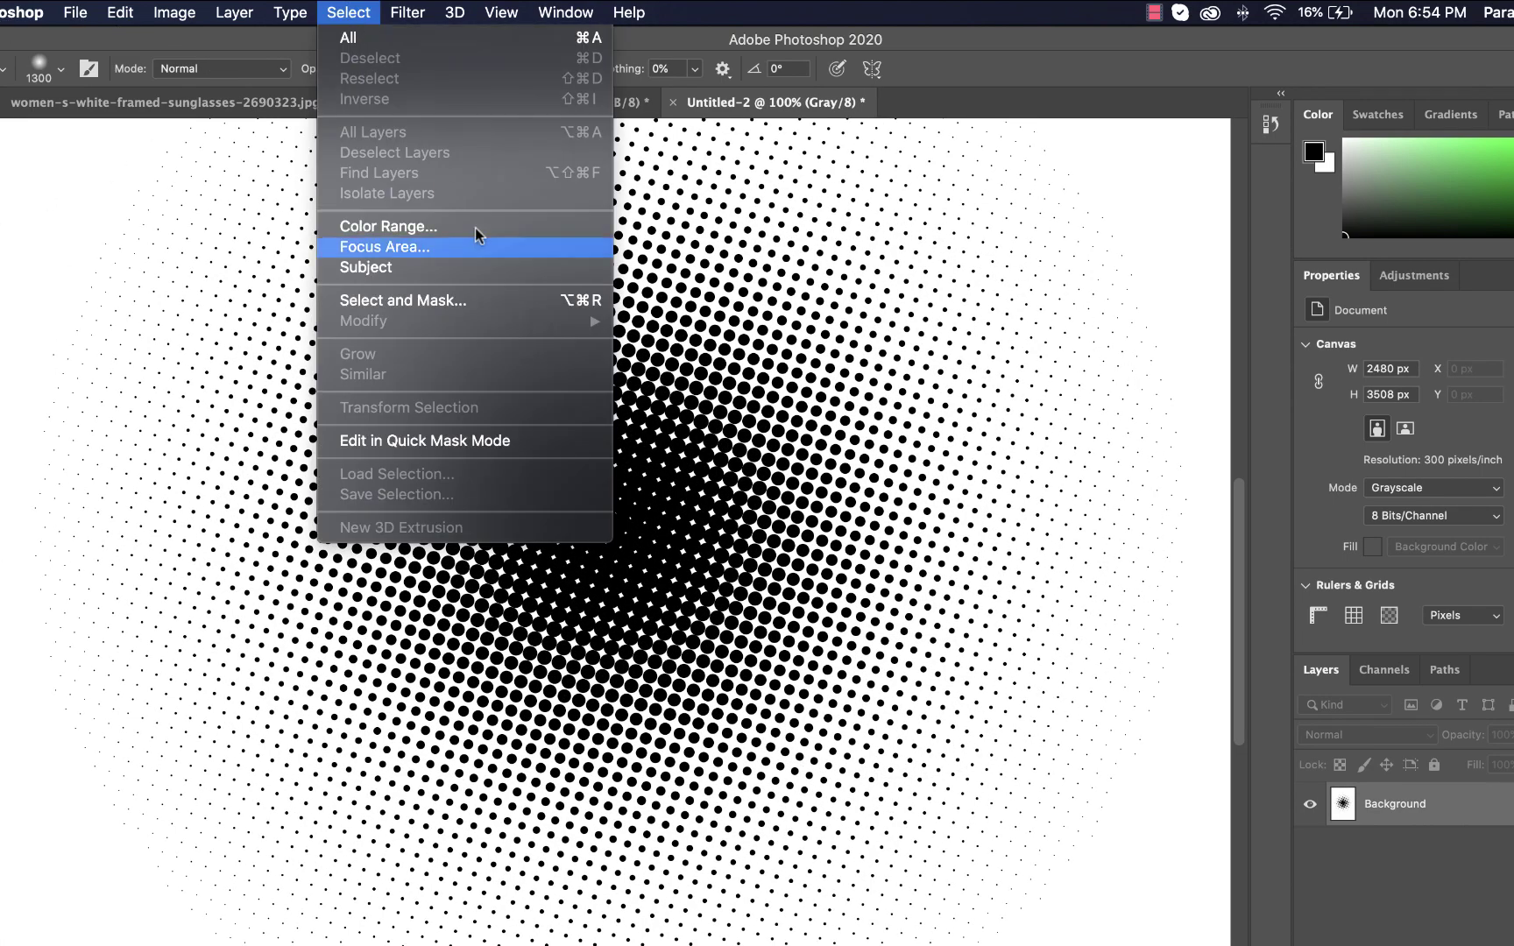
left_click(512, 233)
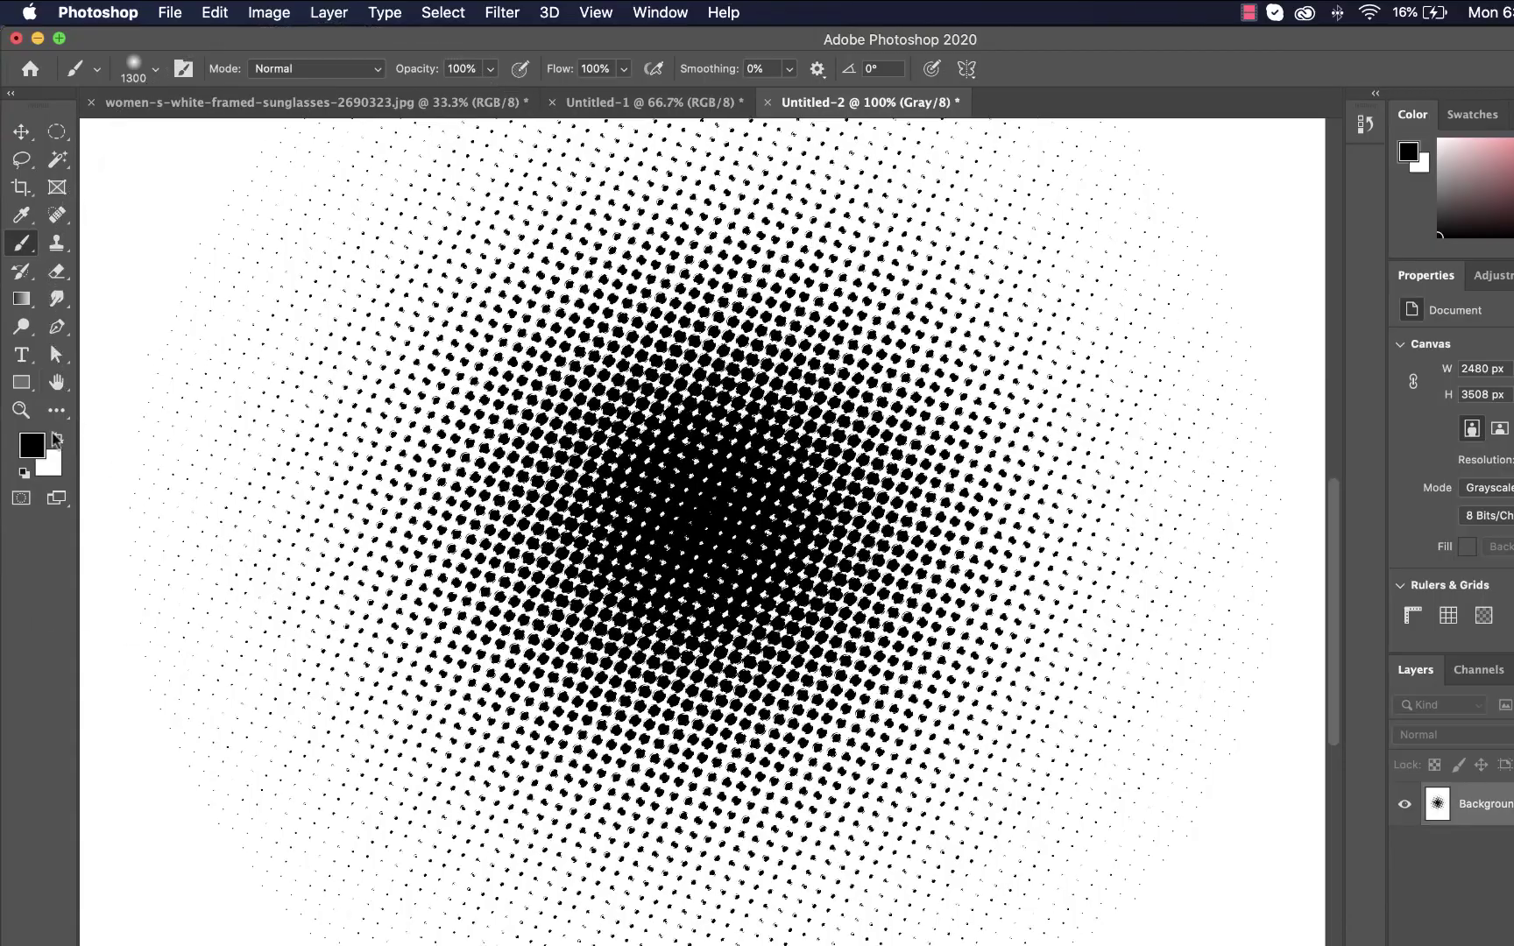
Fill the selected halftone dots with white and copy them
left_click(56, 438)
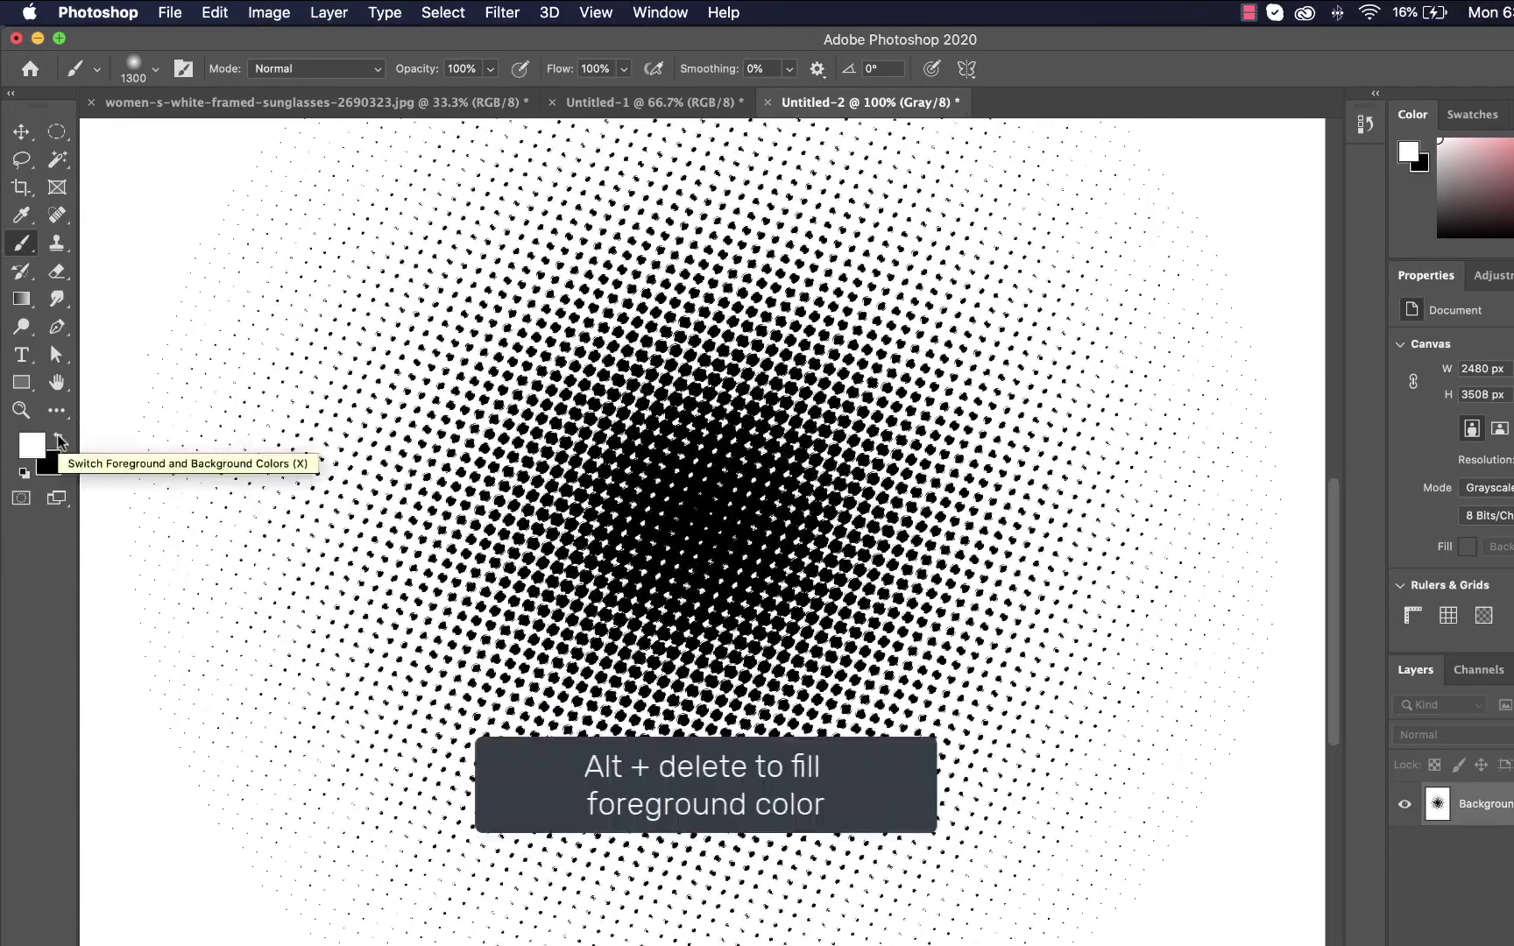
key("alt+Delete")
key("ctrl+c")
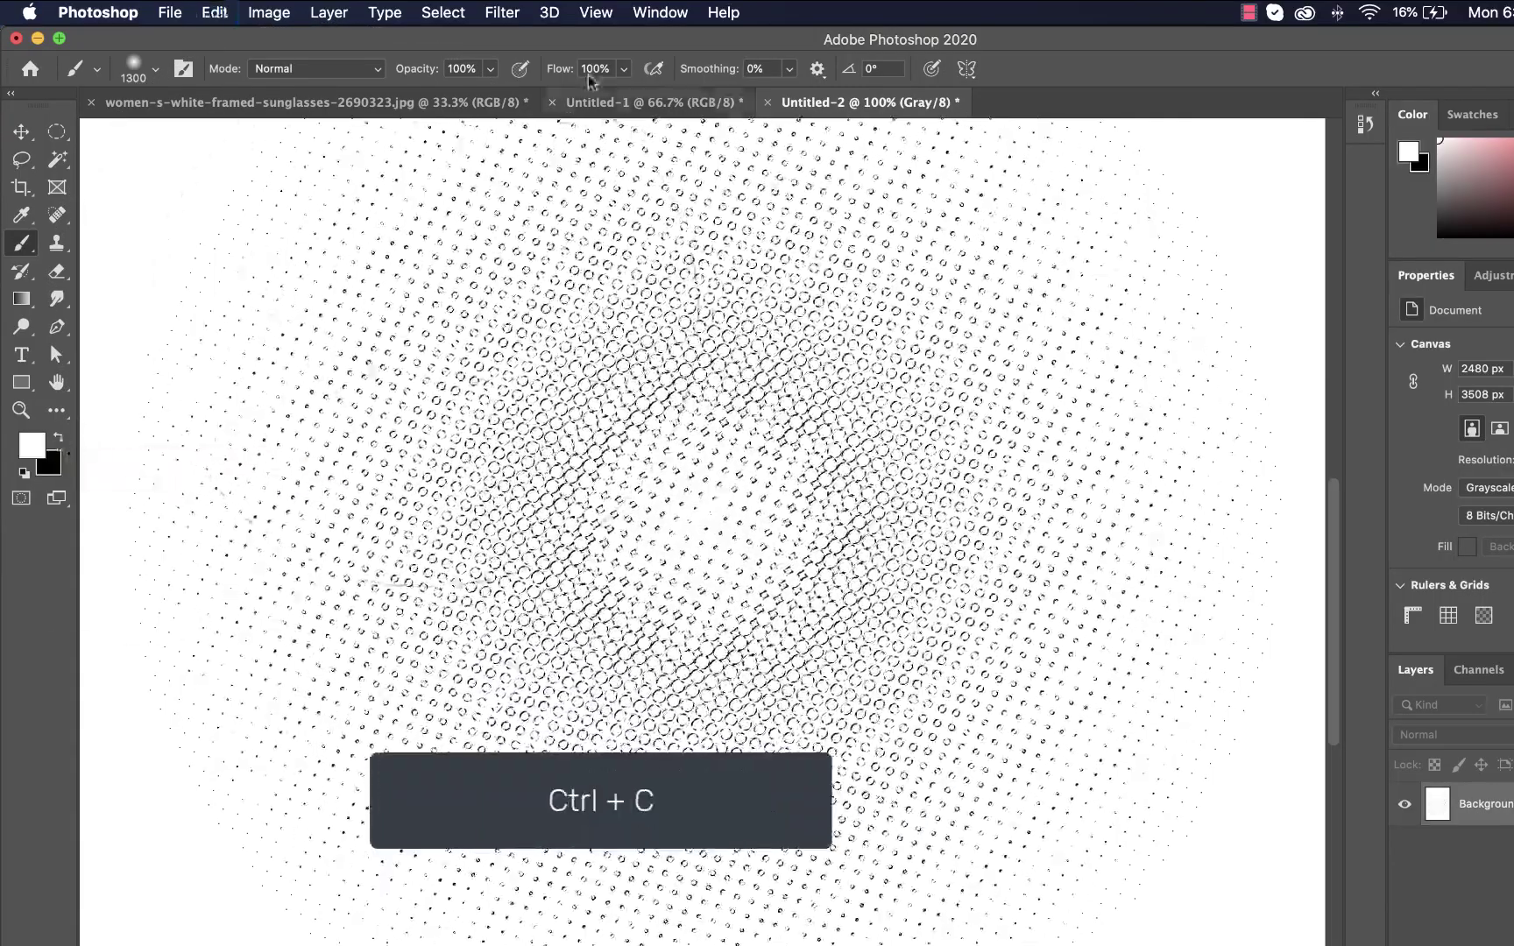
Paste the dots into the portrait as Layer 1 below Gradient Map 1, positioned over the head
left_click(649, 102)
left_click(21, 131)
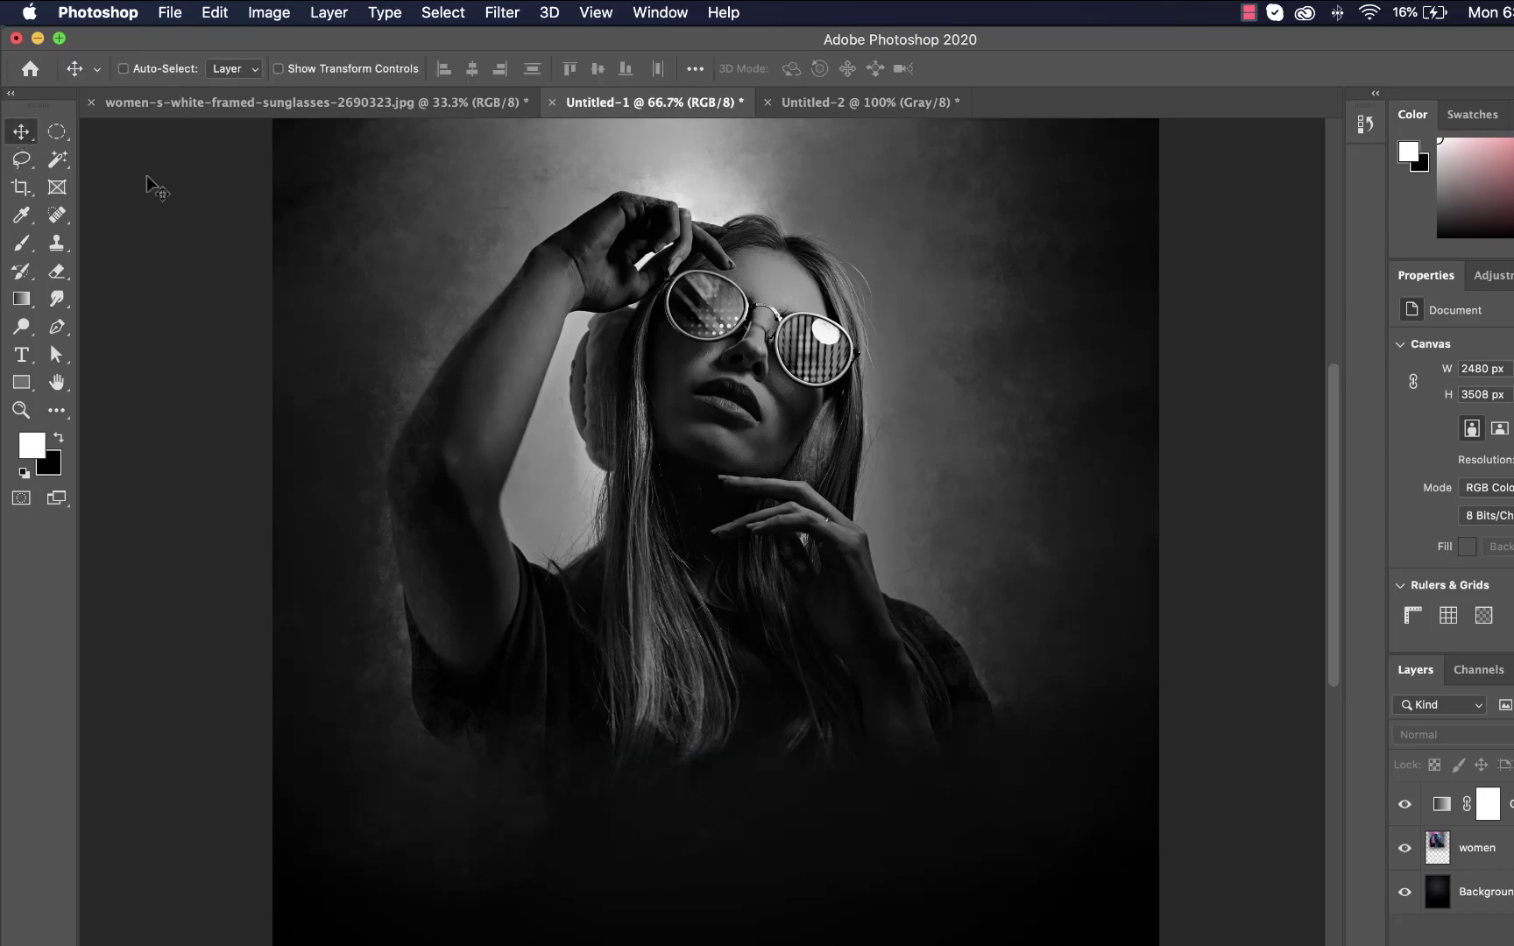
key("ctrl+v")
mouse_move(782, 432)
left_mouse_down()
mouse_move(784, 530)
mouse_move(787, 480)
left_mouse_up()
left_click_drag(1196, 589, 1199, 663)
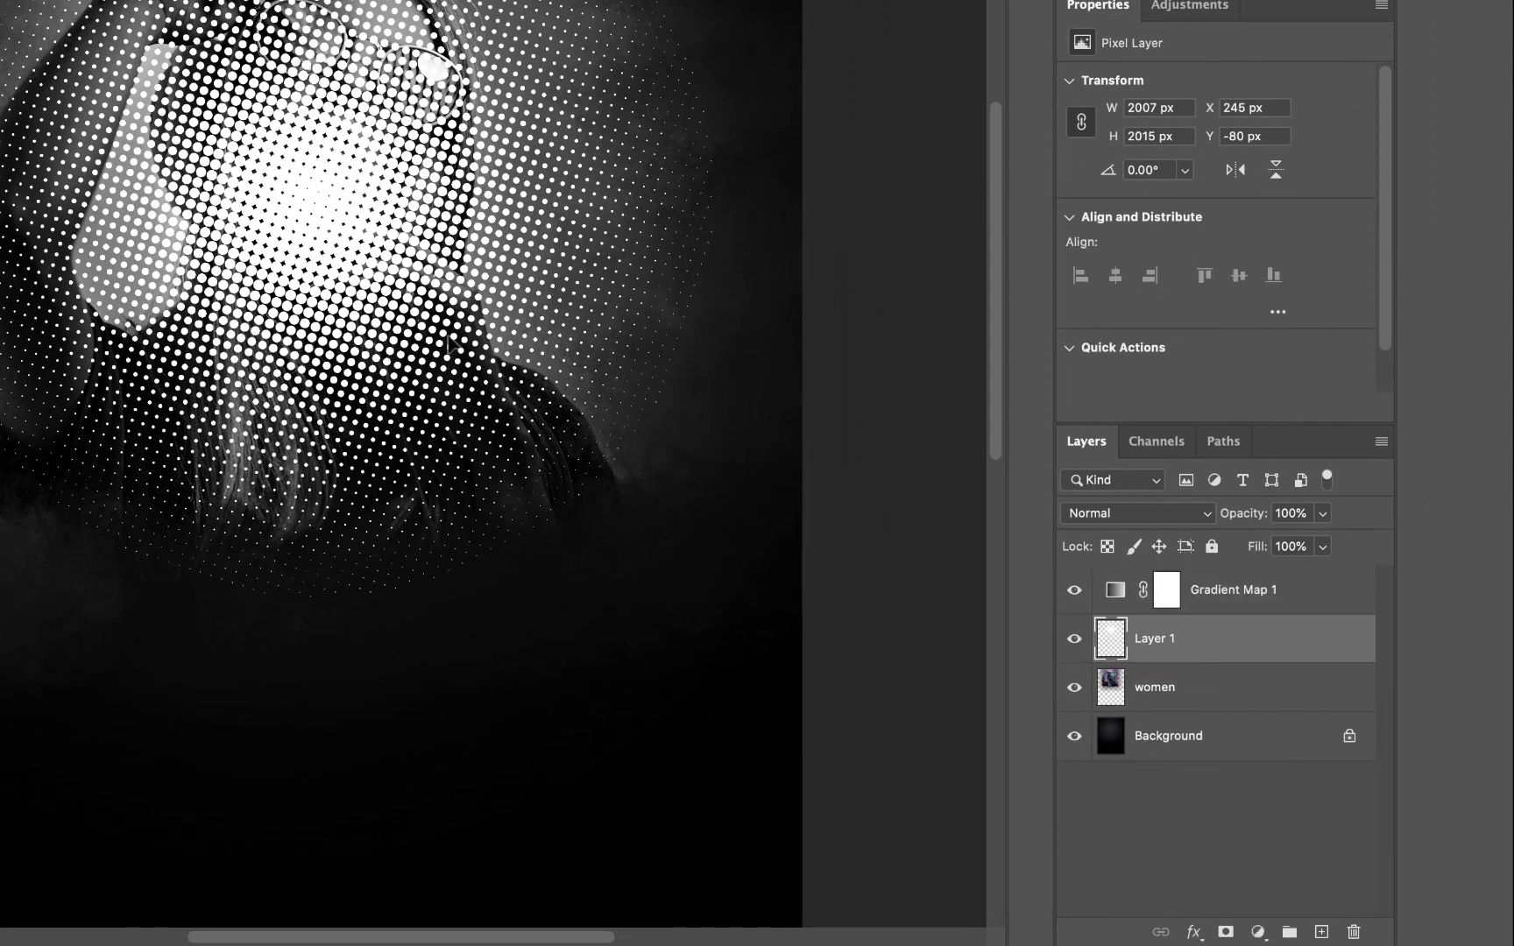
left_click_drag(450, 344, 480, 252)
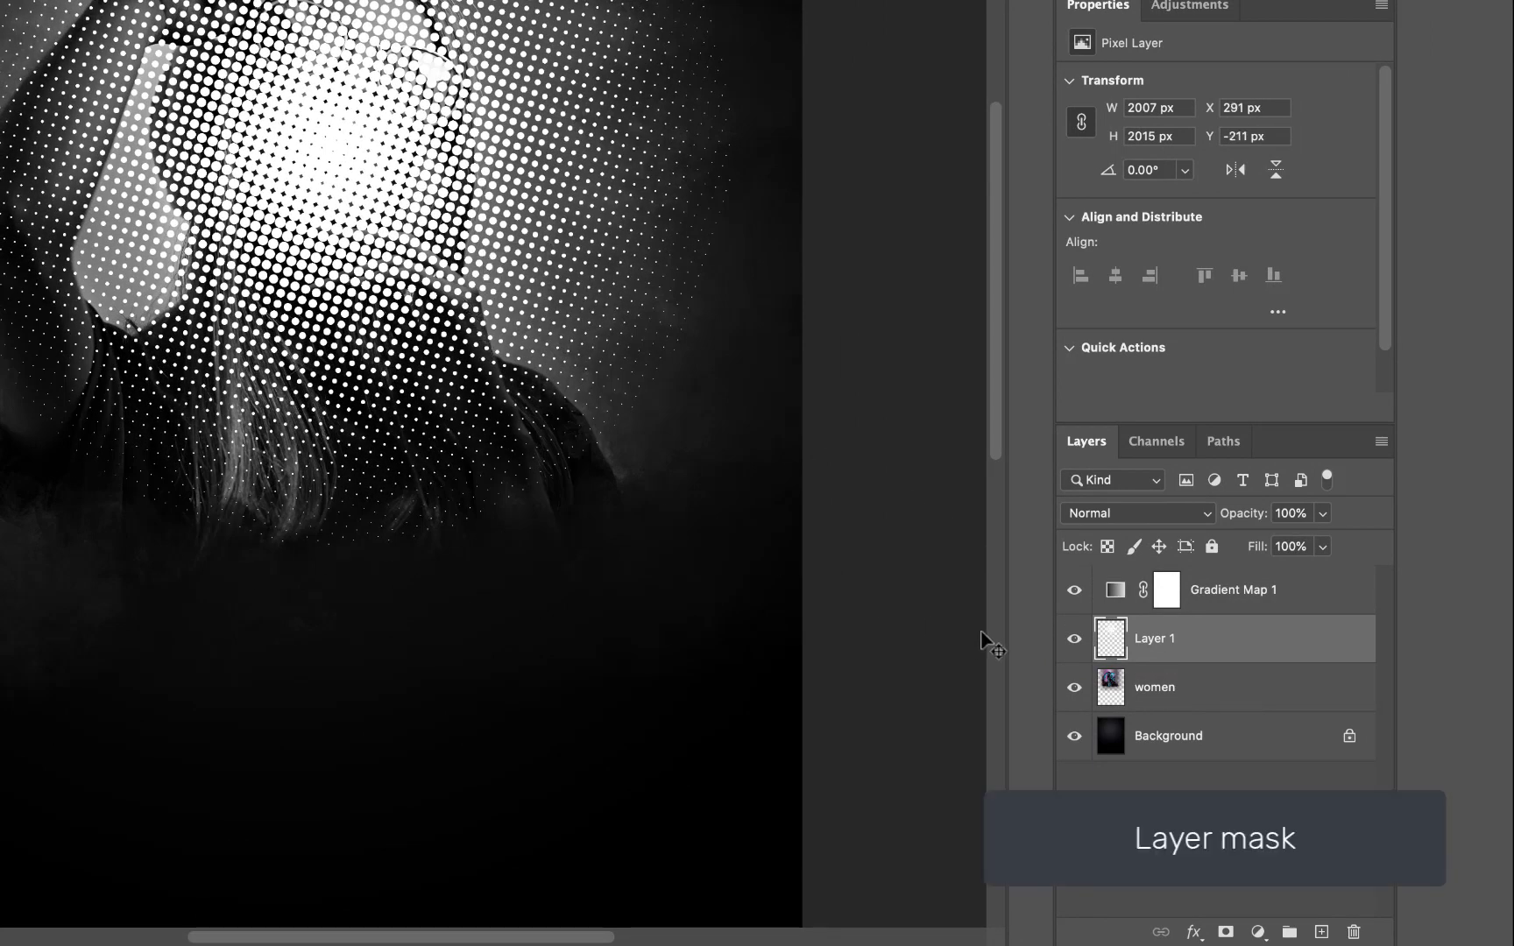
Add a mask to Layer 1 and paint out the dots over the face, glasses and hand
left_click(1229, 932)
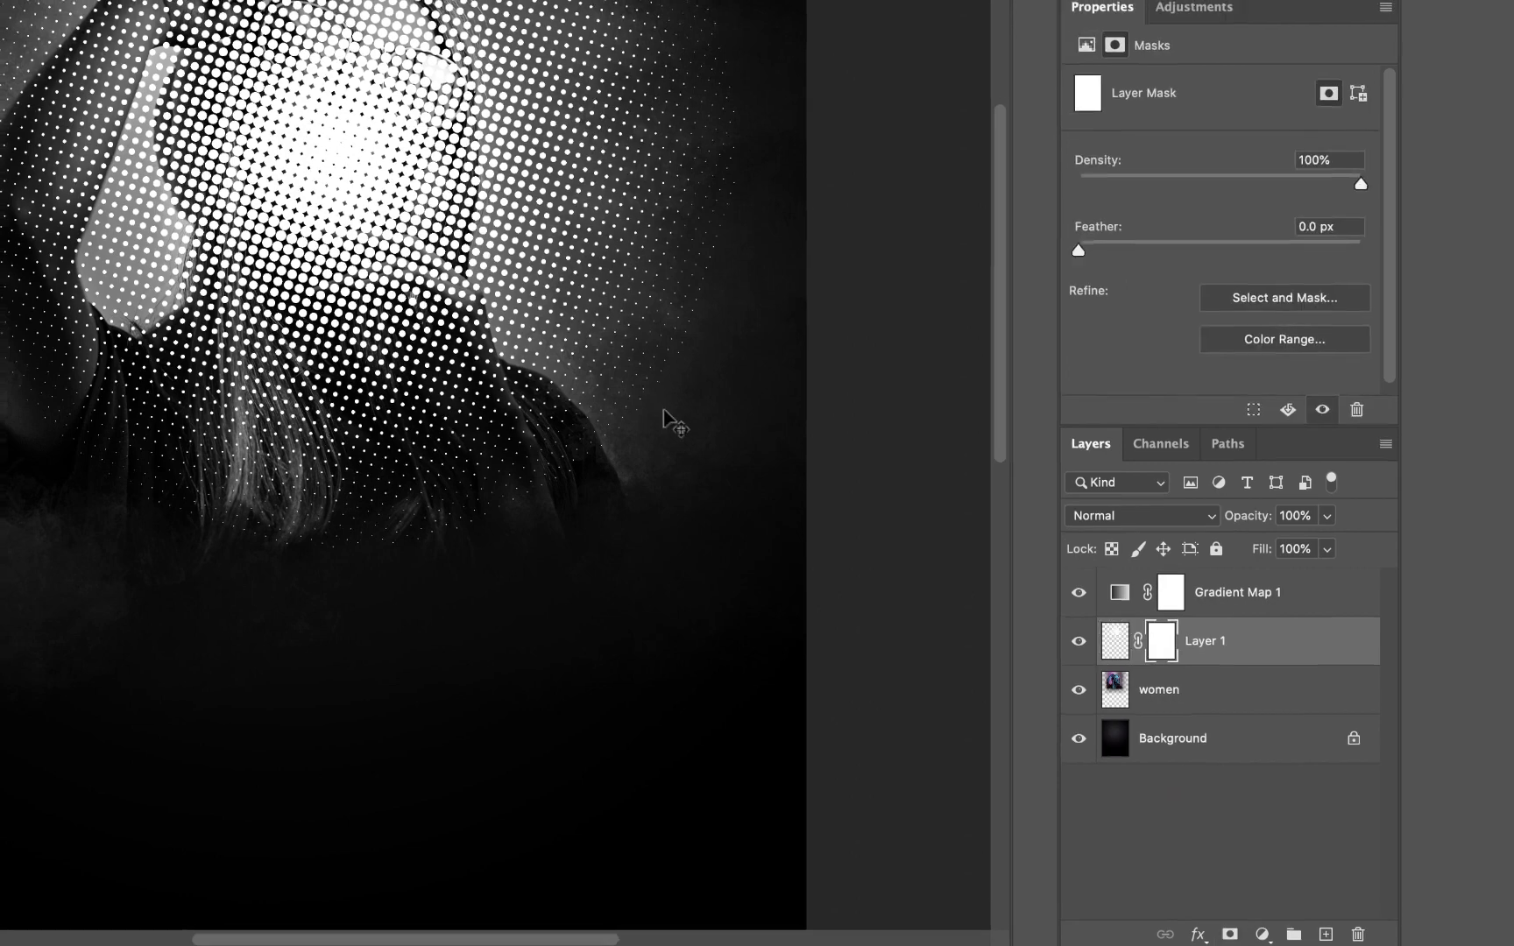
key("b")
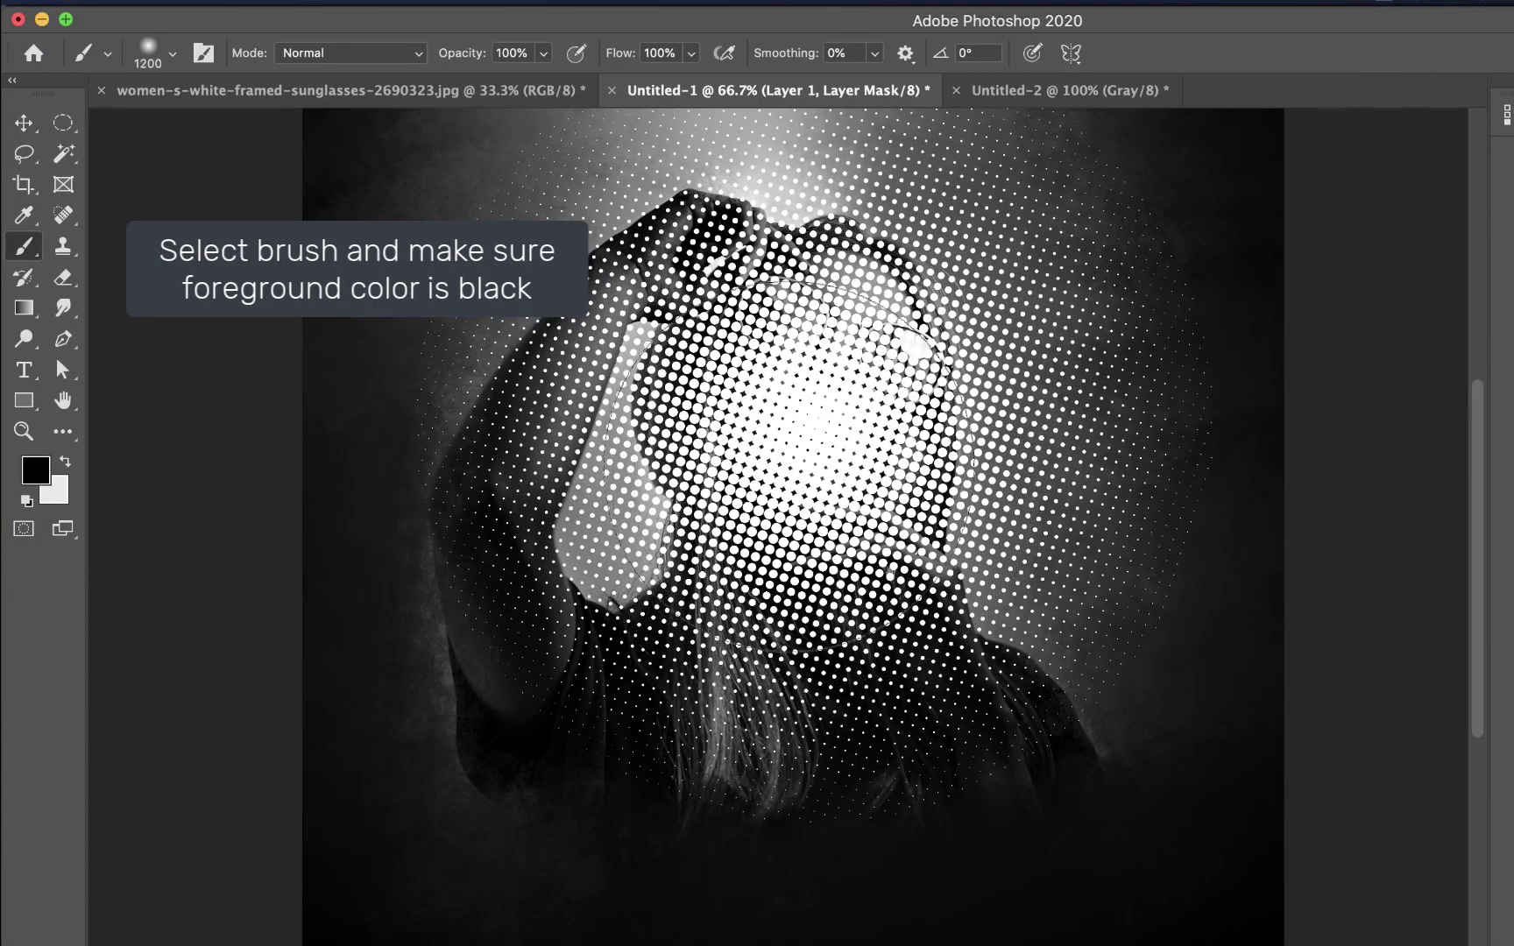
key("bracketleft")
key("bracketleft")
key("bracketleft")
key("bracketleft")
left_click_drag(795, 393, 795, 521)
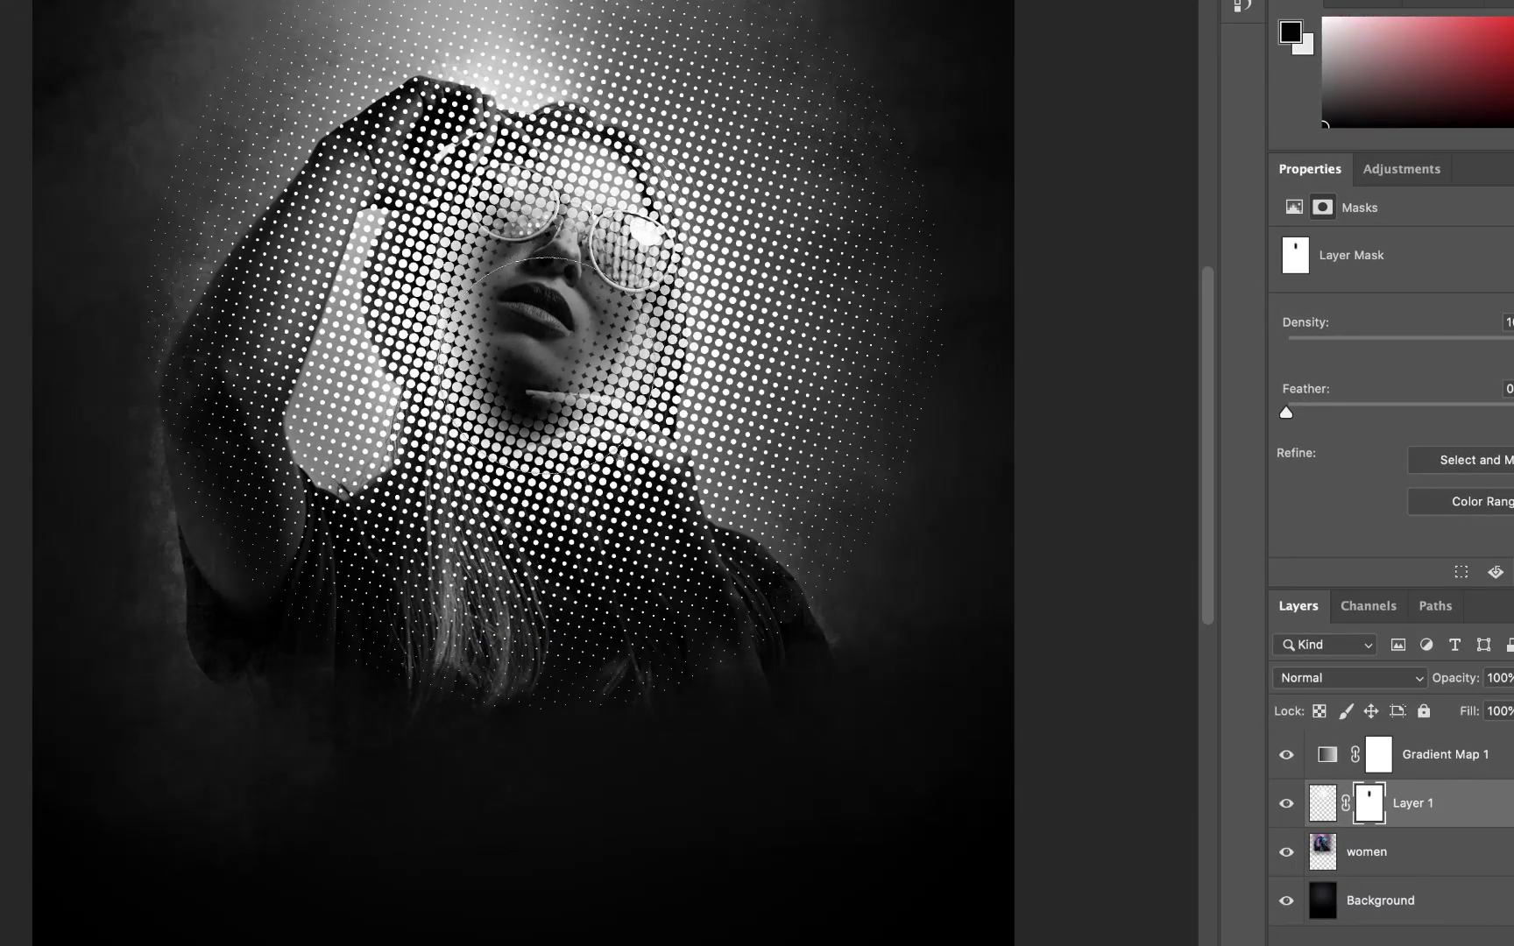
mouse_move(548, 368)
left_mouse_down()
mouse_move(526, 210)
mouse_move(516, 420)
mouse_move(614, 630)
left_mouse_up()
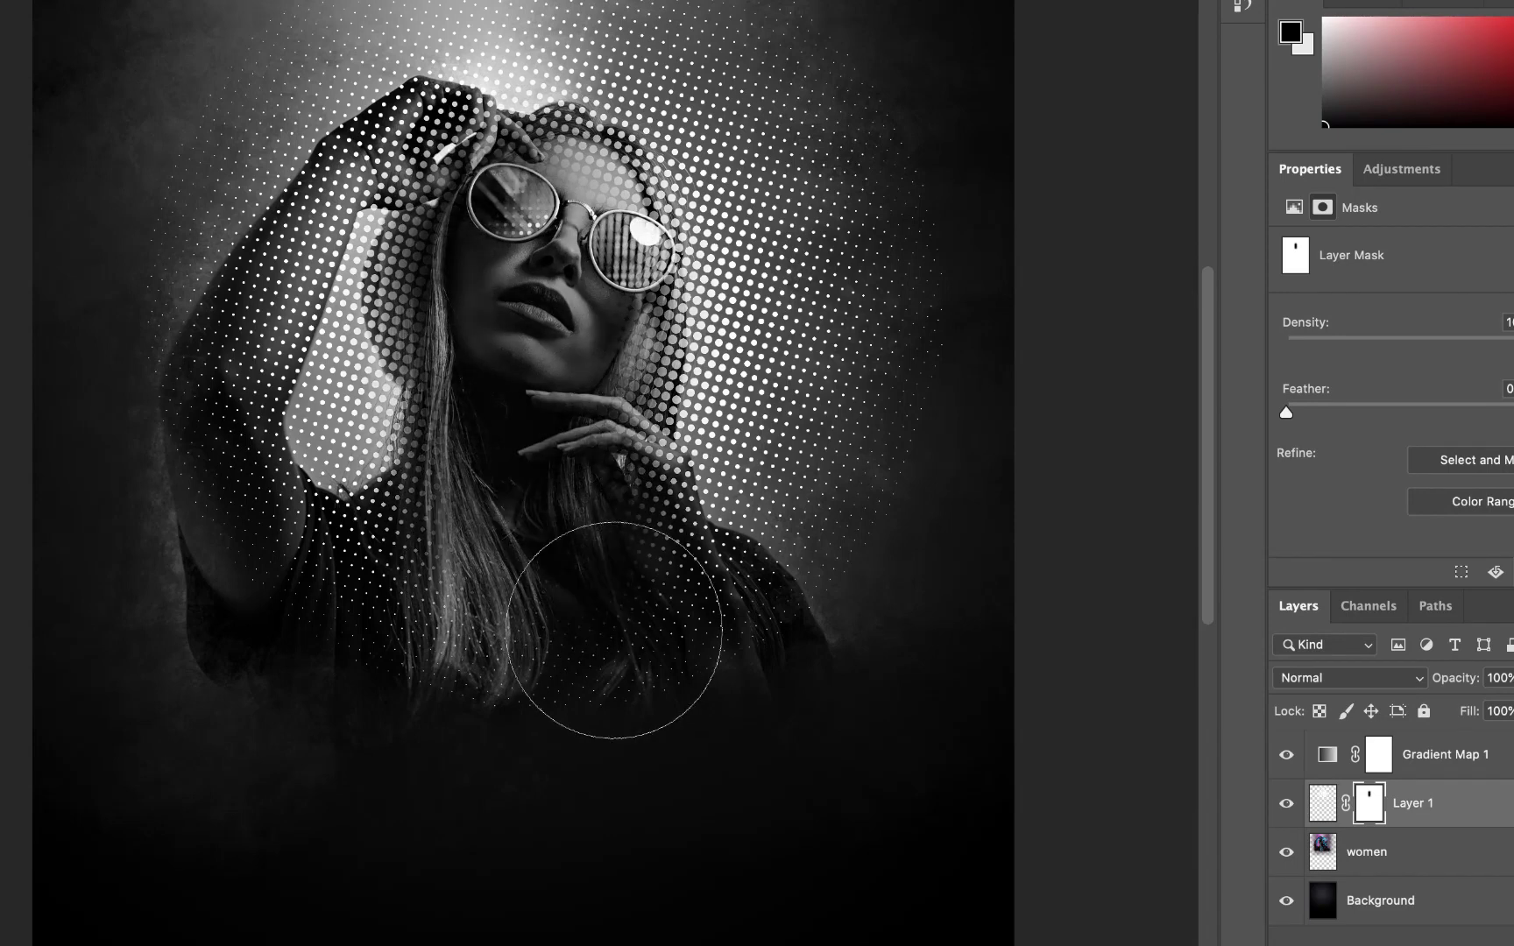
mouse_move(574, 399)
left_mouse_down()
mouse_move(578, 263)
mouse_move(560, 254)
mouse_move(559, 273)
left_mouse_up()
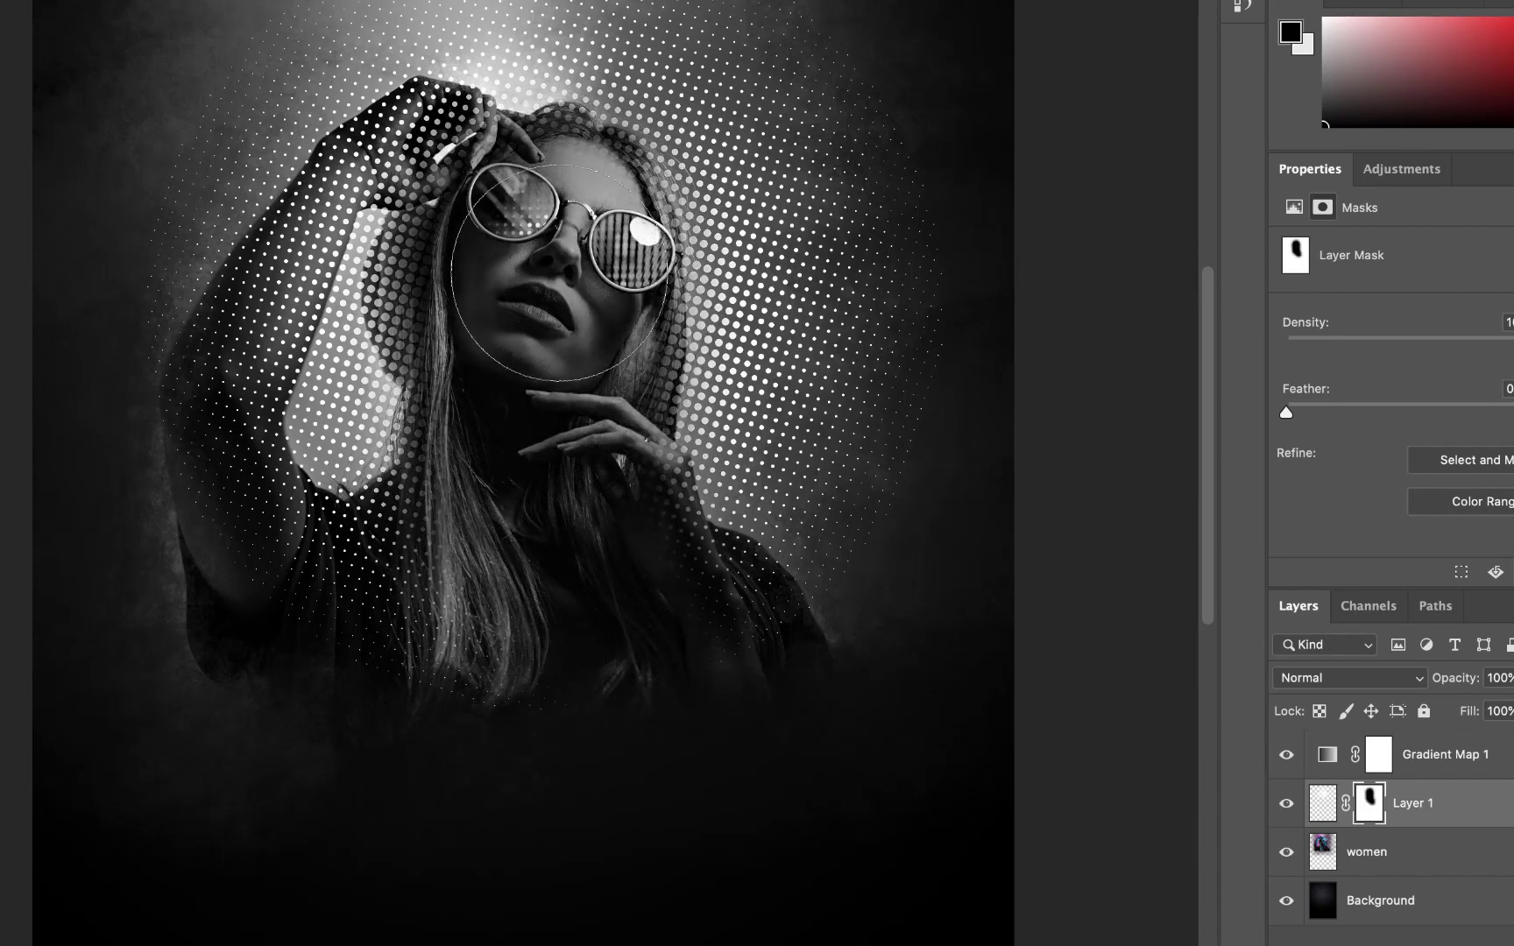
Mask out the remaining dots over the hair and raised arm with a smaller brush
key("bracketleft")
key("bracketleft")
key("bracketleft")
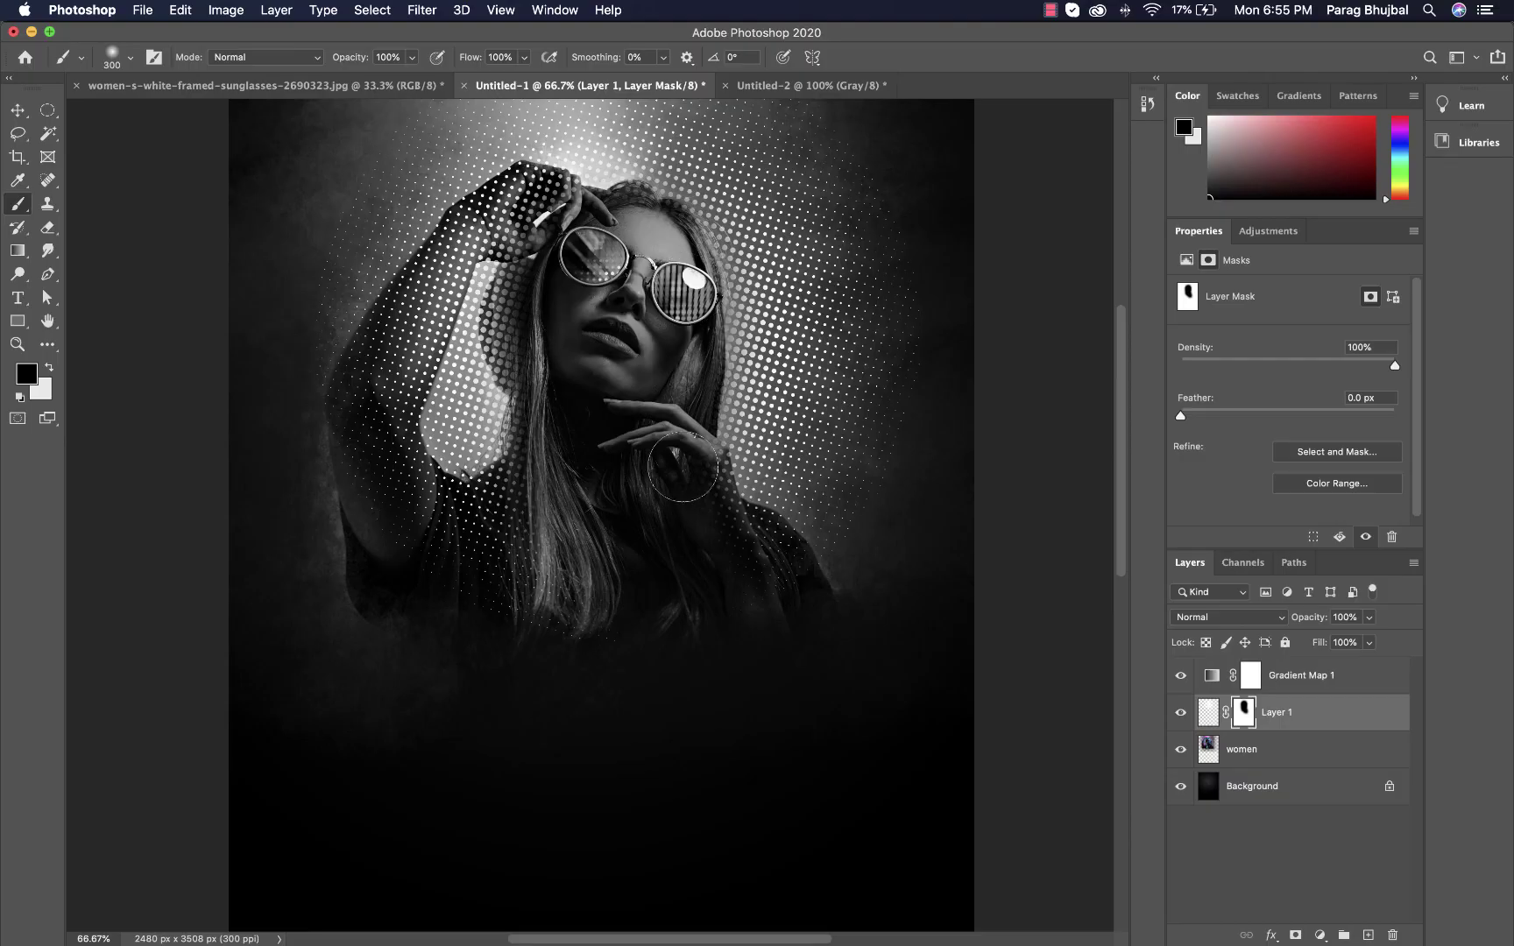
left_click_drag(521, 360, 533, 203)
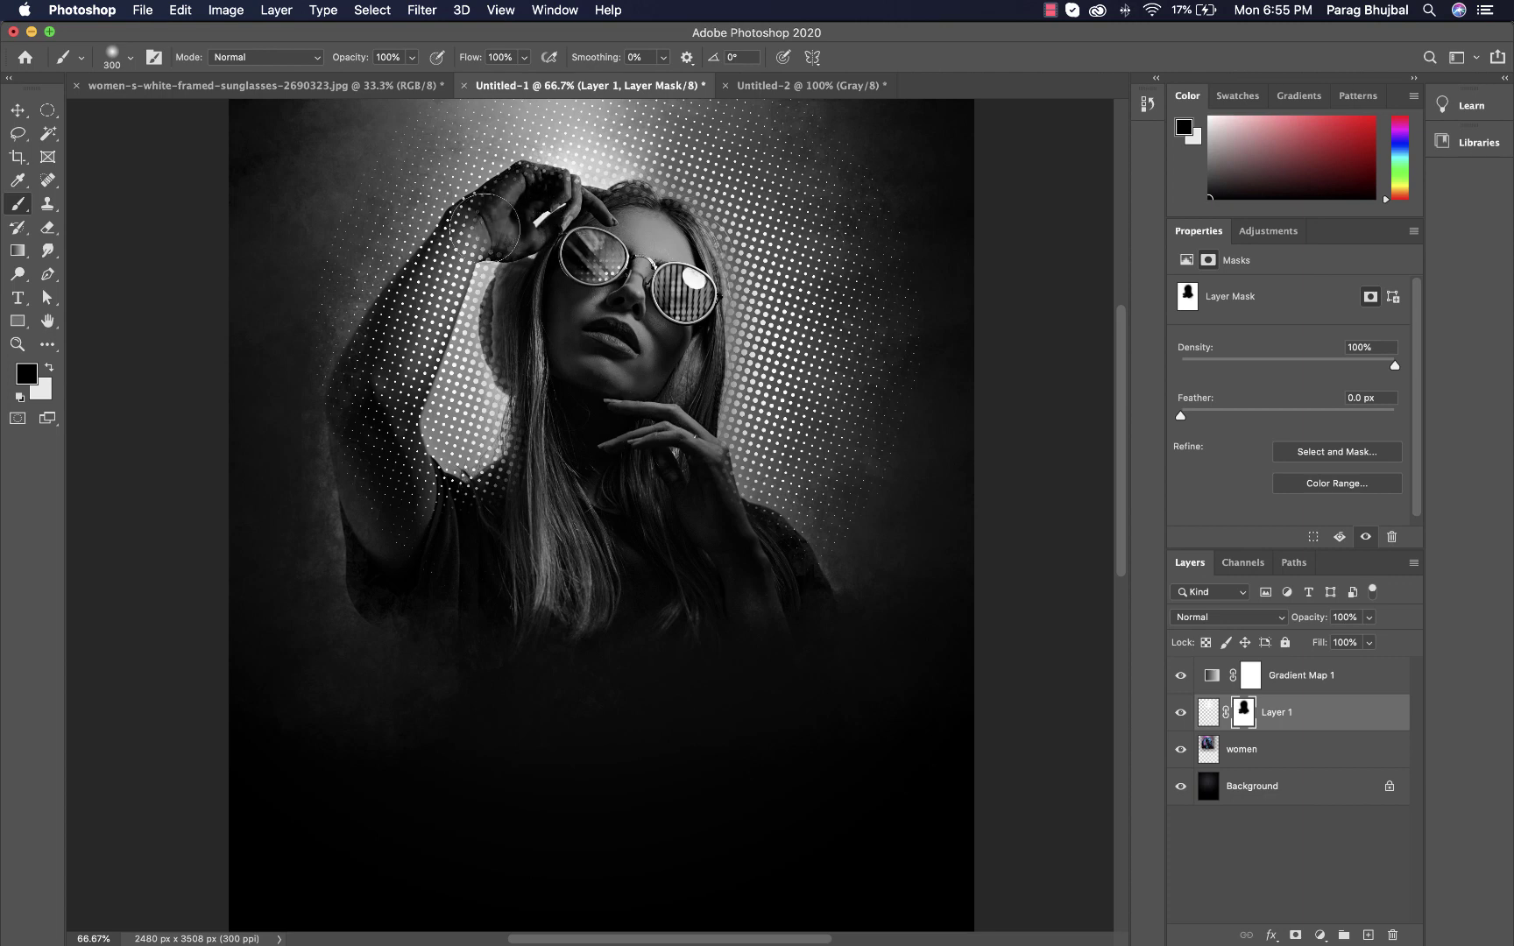
key("[")
mouse_move(376, 403)
left_mouse_down()
mouse_move(441, 263)
mouse_move(531, 184)
left_mouse_up()
key("bracketleft")
key("bracketleft")
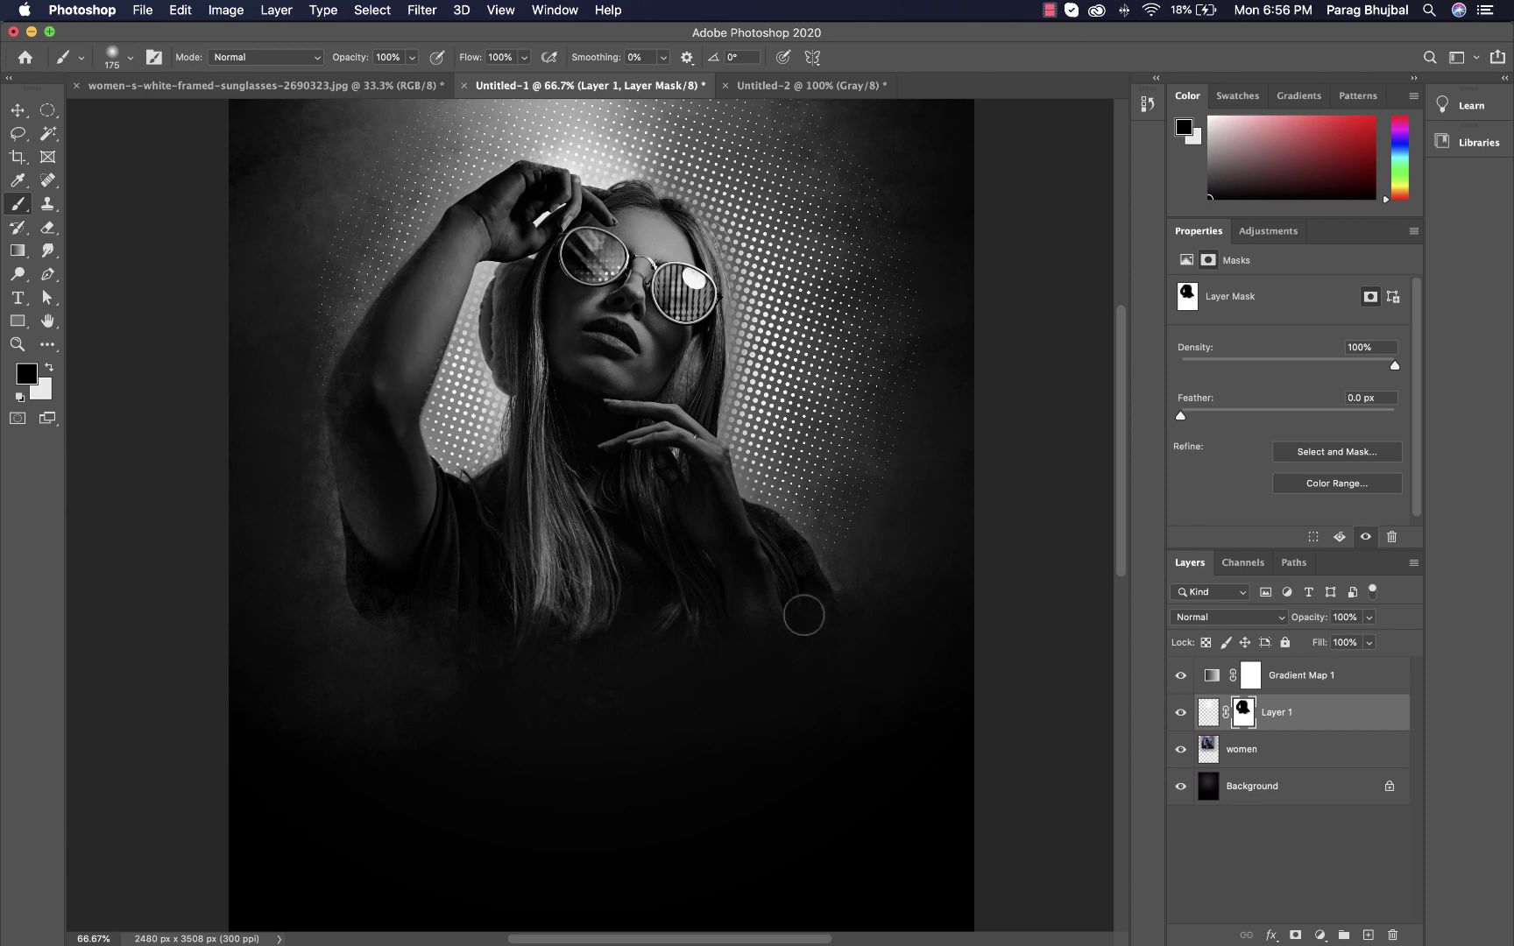
Add a new Layer 2 above Gradient Map 1 and set the painting colour to blue
key("v")
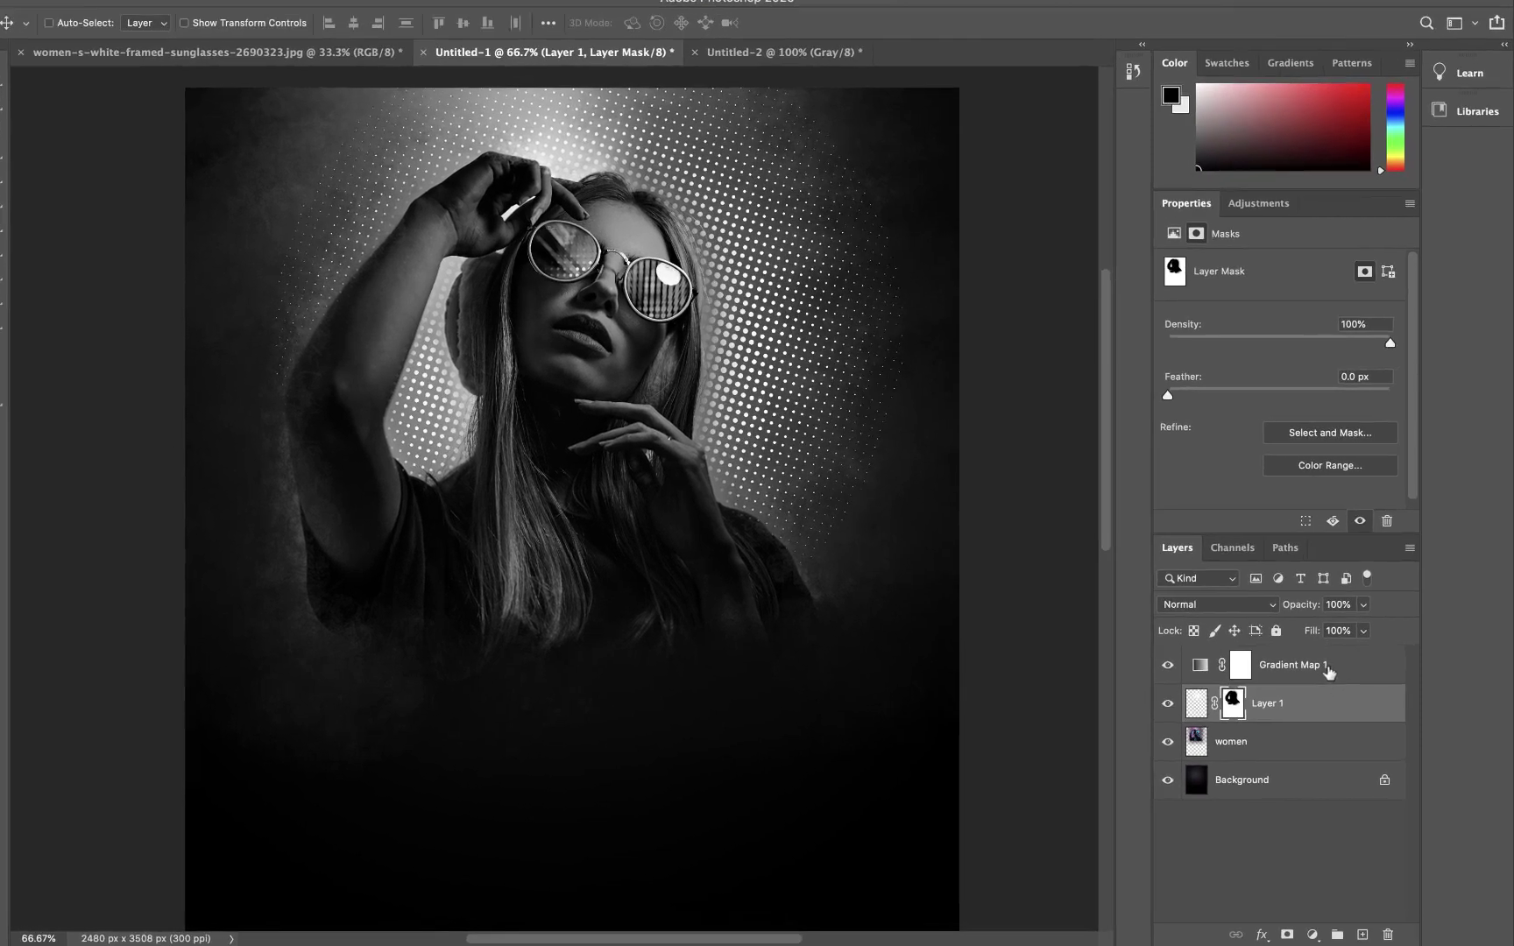
left_click(1328, 665)
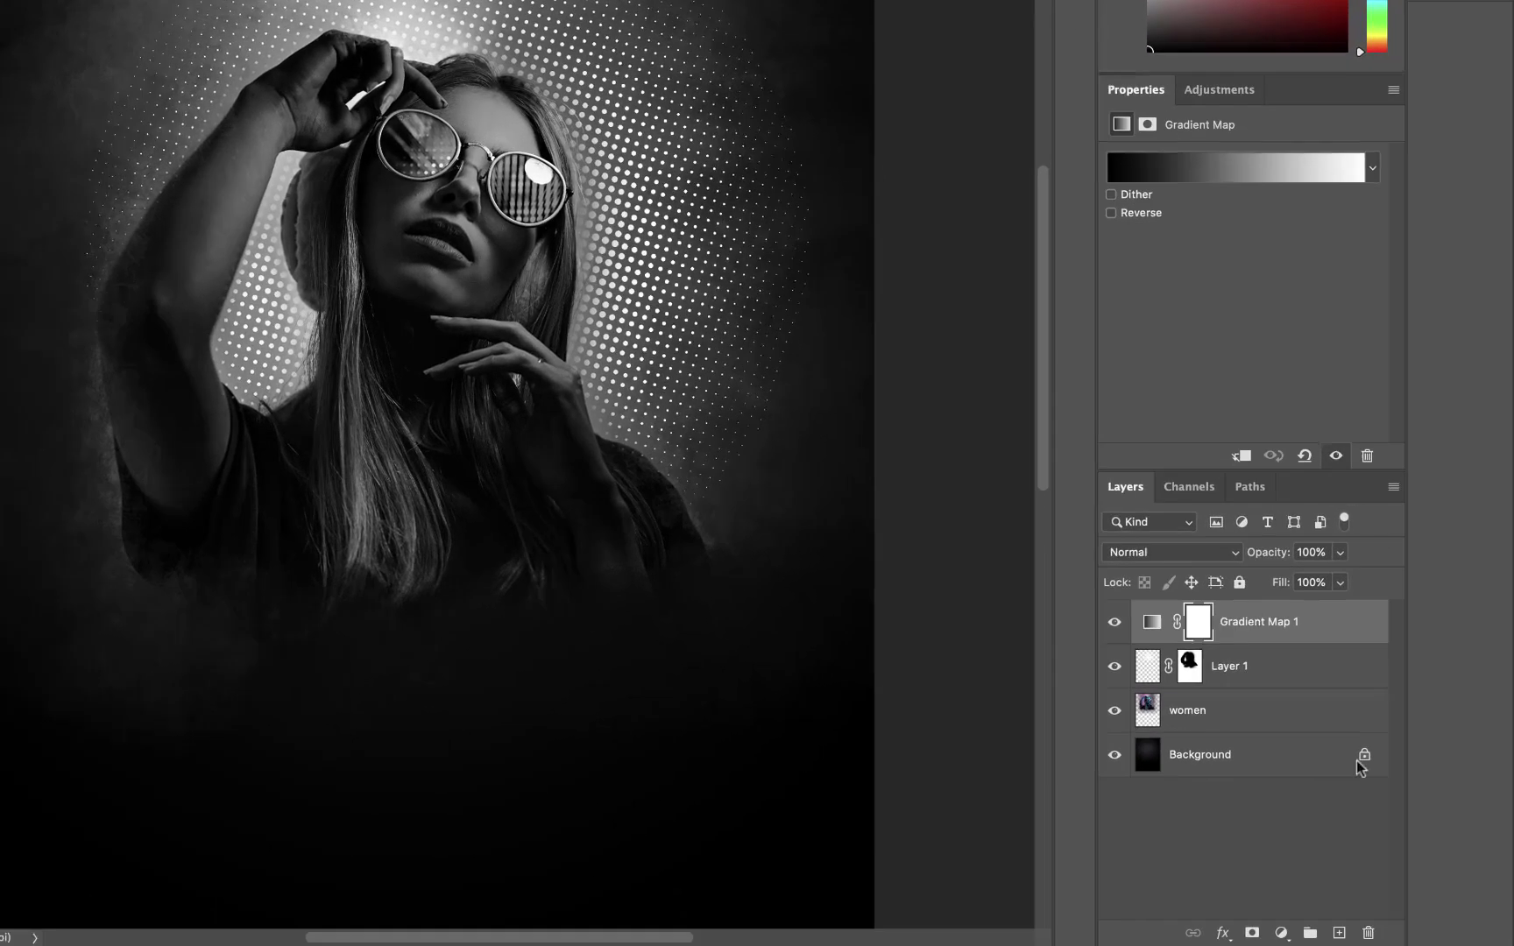
left_click(1362, 934)
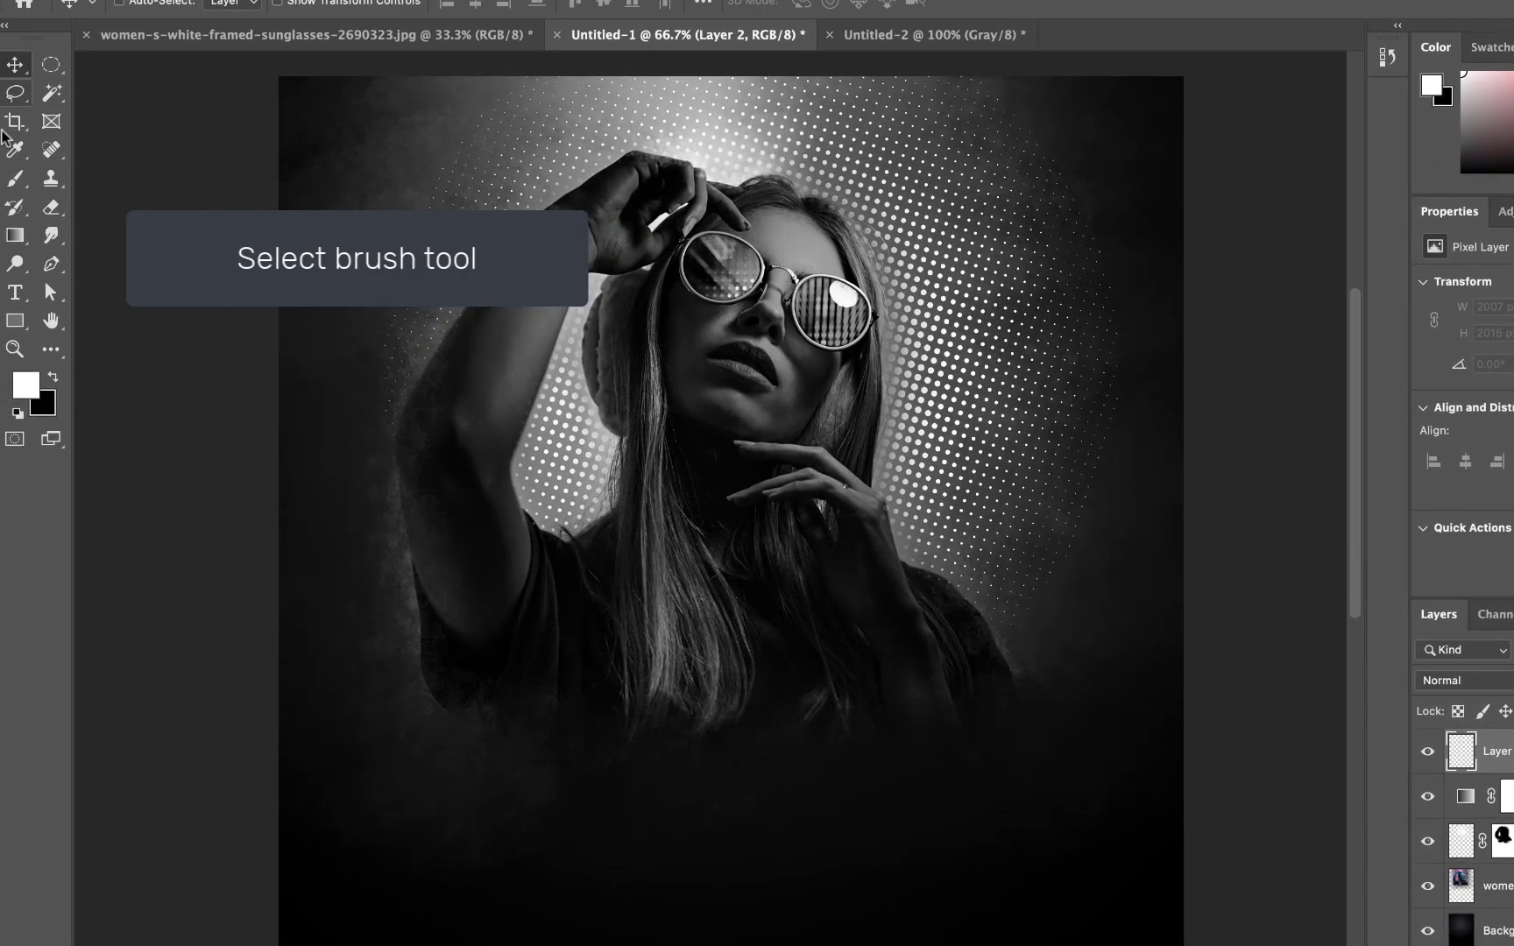
left_click(10, 183)
left_click(26, 387)
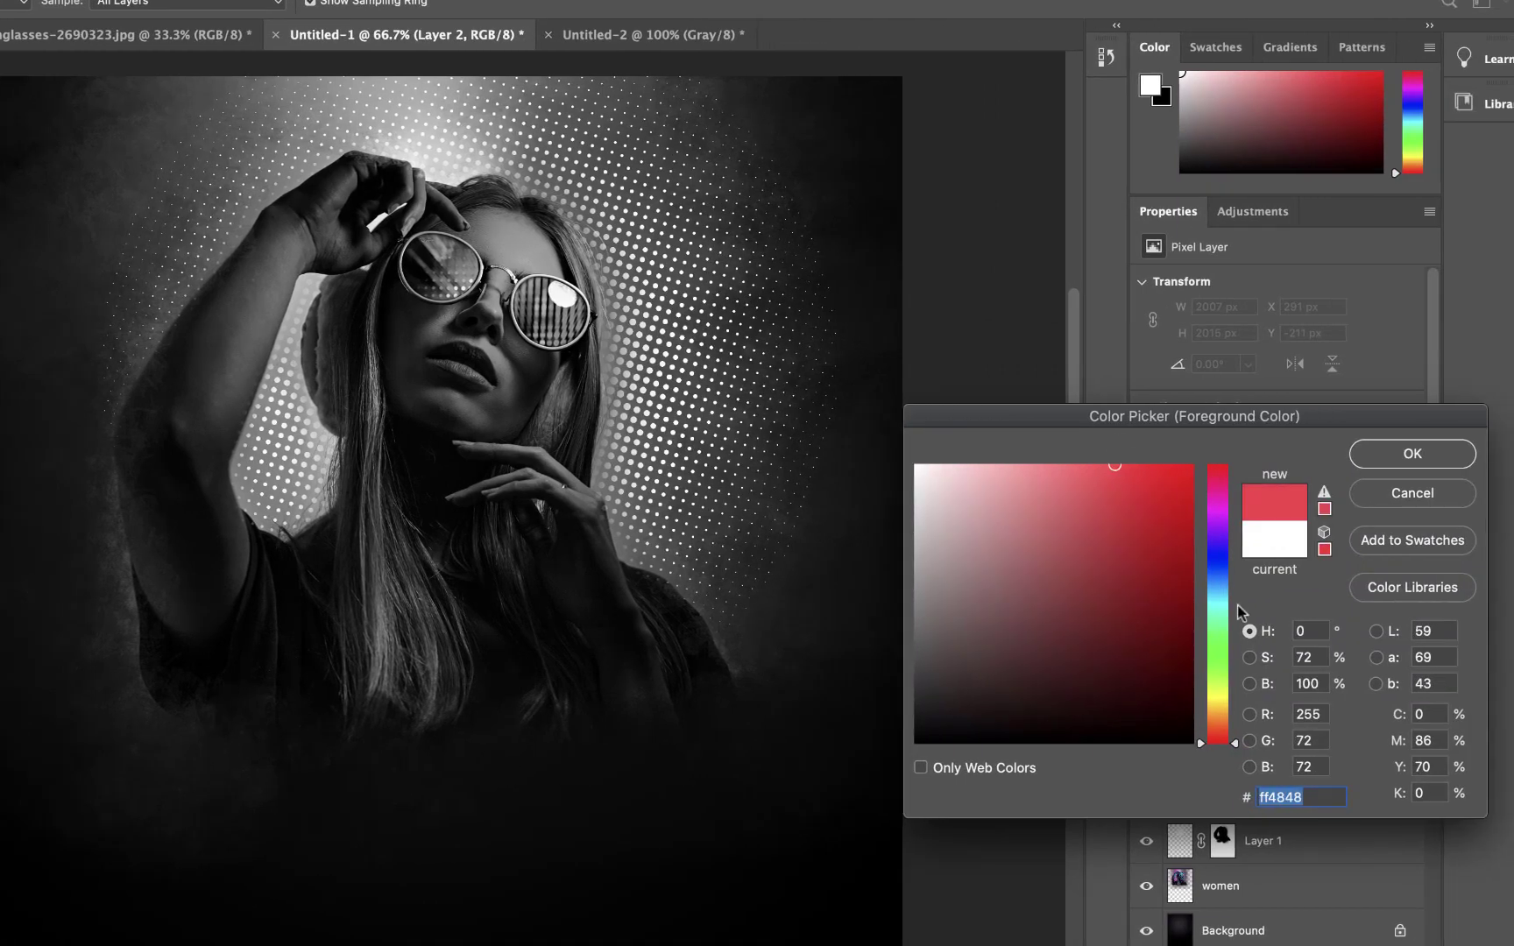
left_click_drag(1216, 602, 1217, 564)
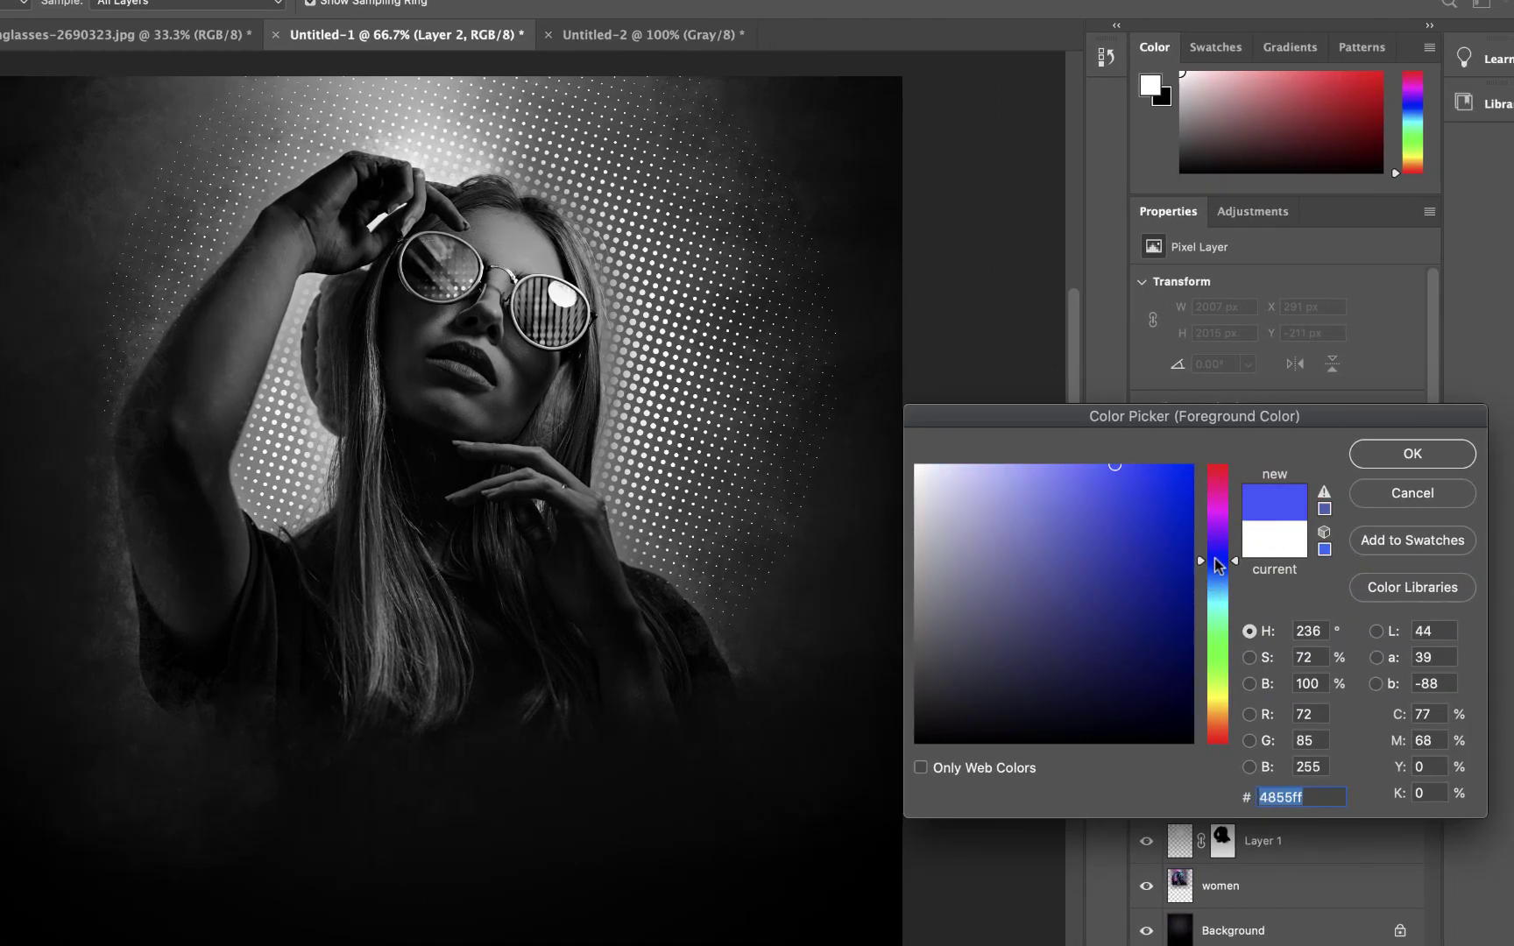
left_click(1412, 453)
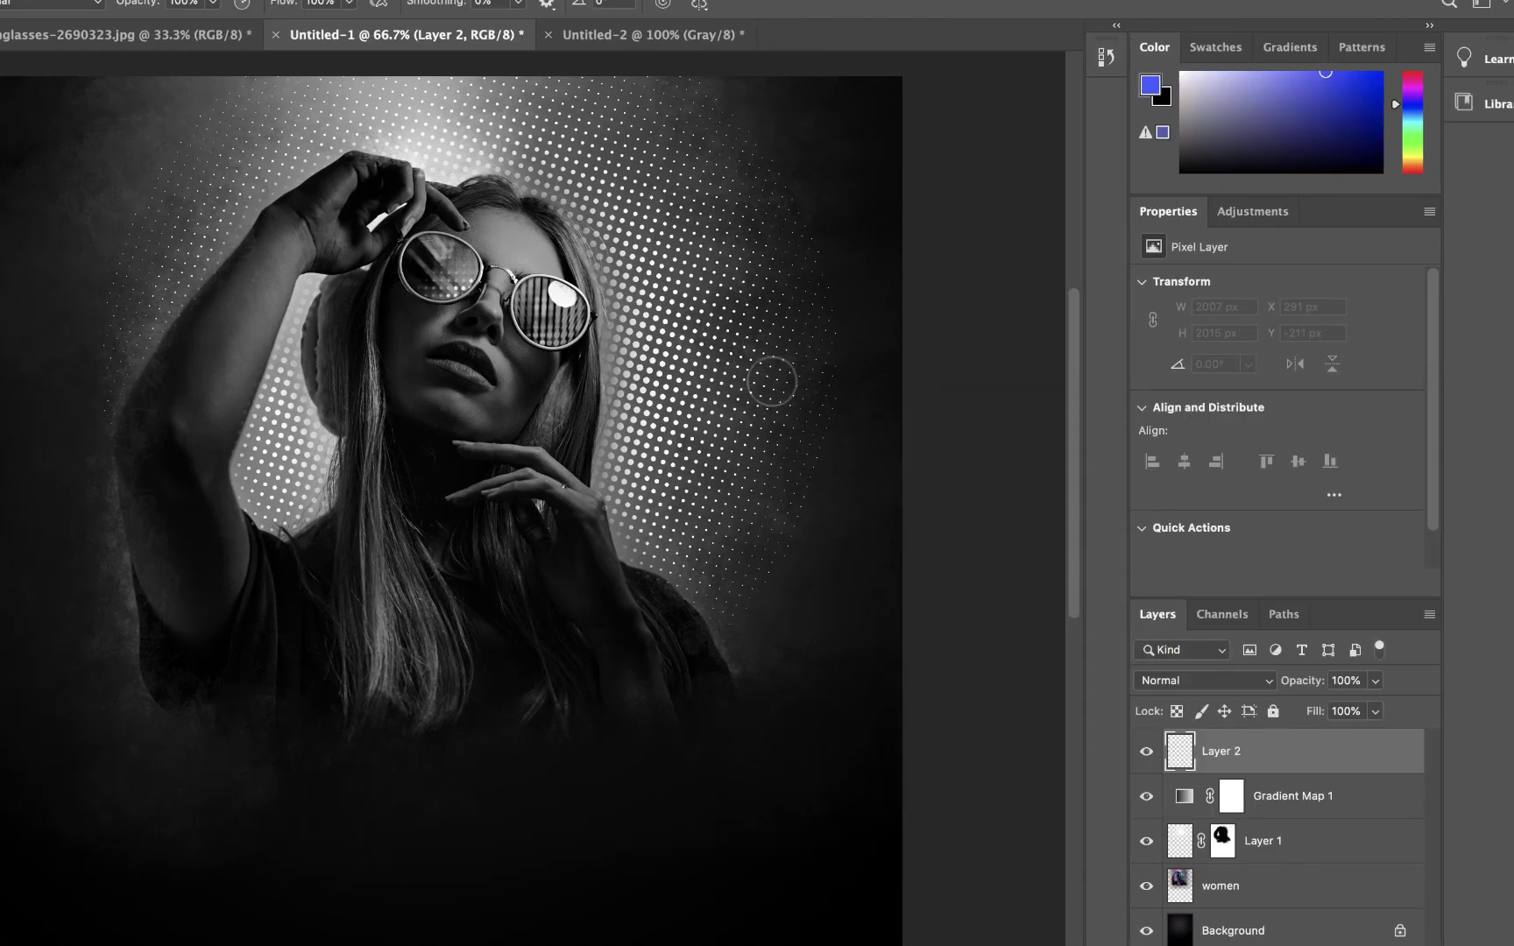
Paint a large soft blue glow at the upper right, in Color blend mode
key("bracketright")
key("bracketright")
key("bracketright")
key("bracketright")
key("bracketright")
key("bracketright")
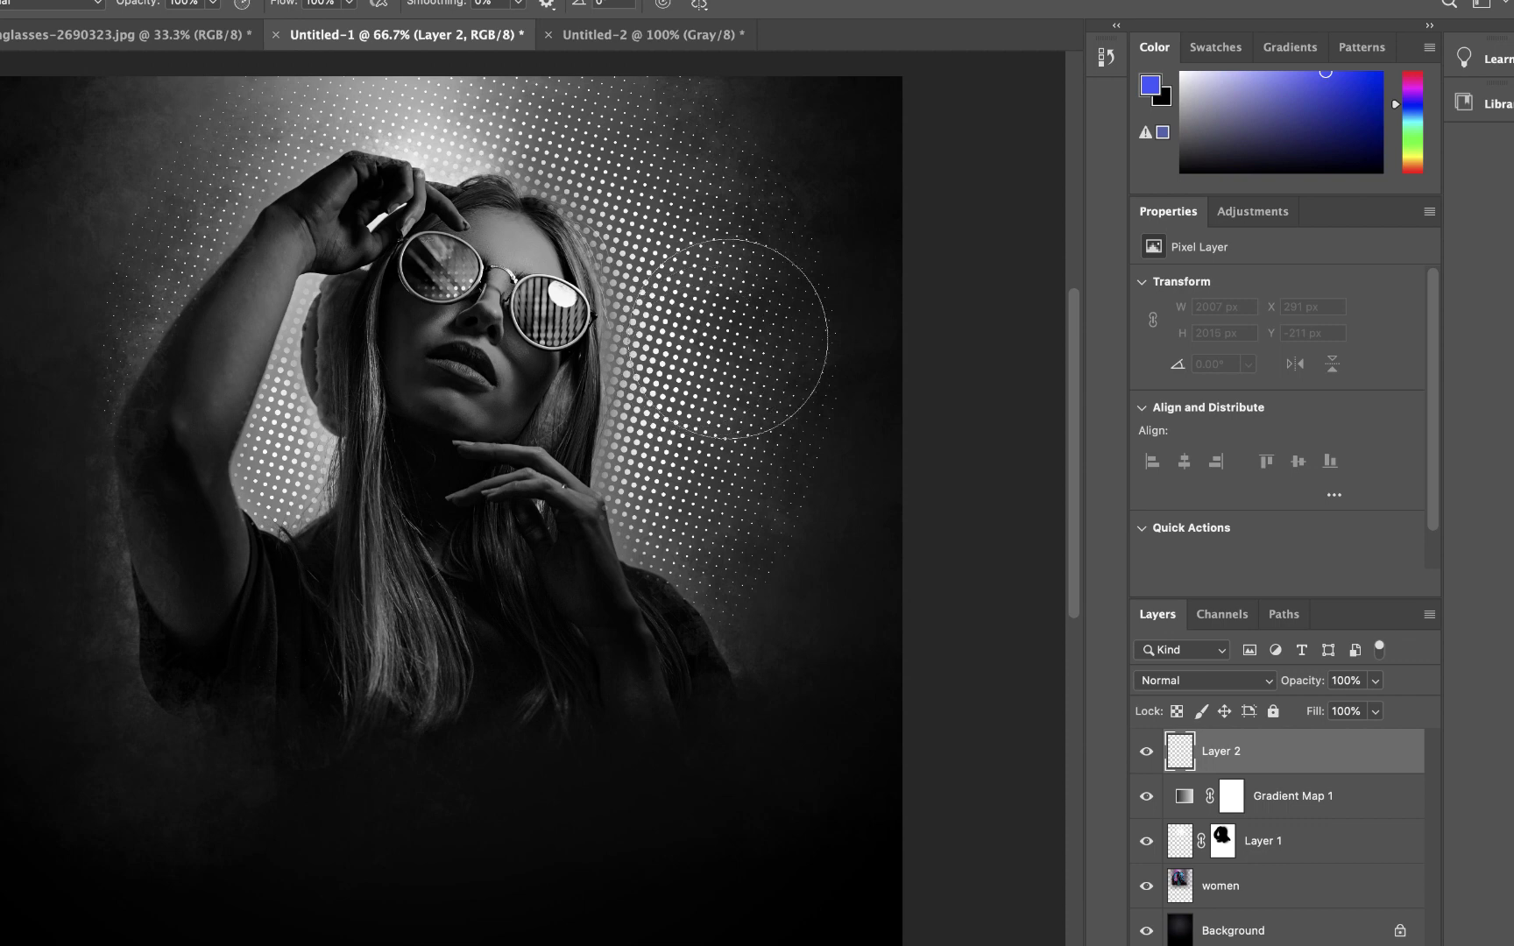
key("bracketright")
key("bracketright")
key("bracketright")
key("bracketright")
key("bracketright")
left_click(731, 236)
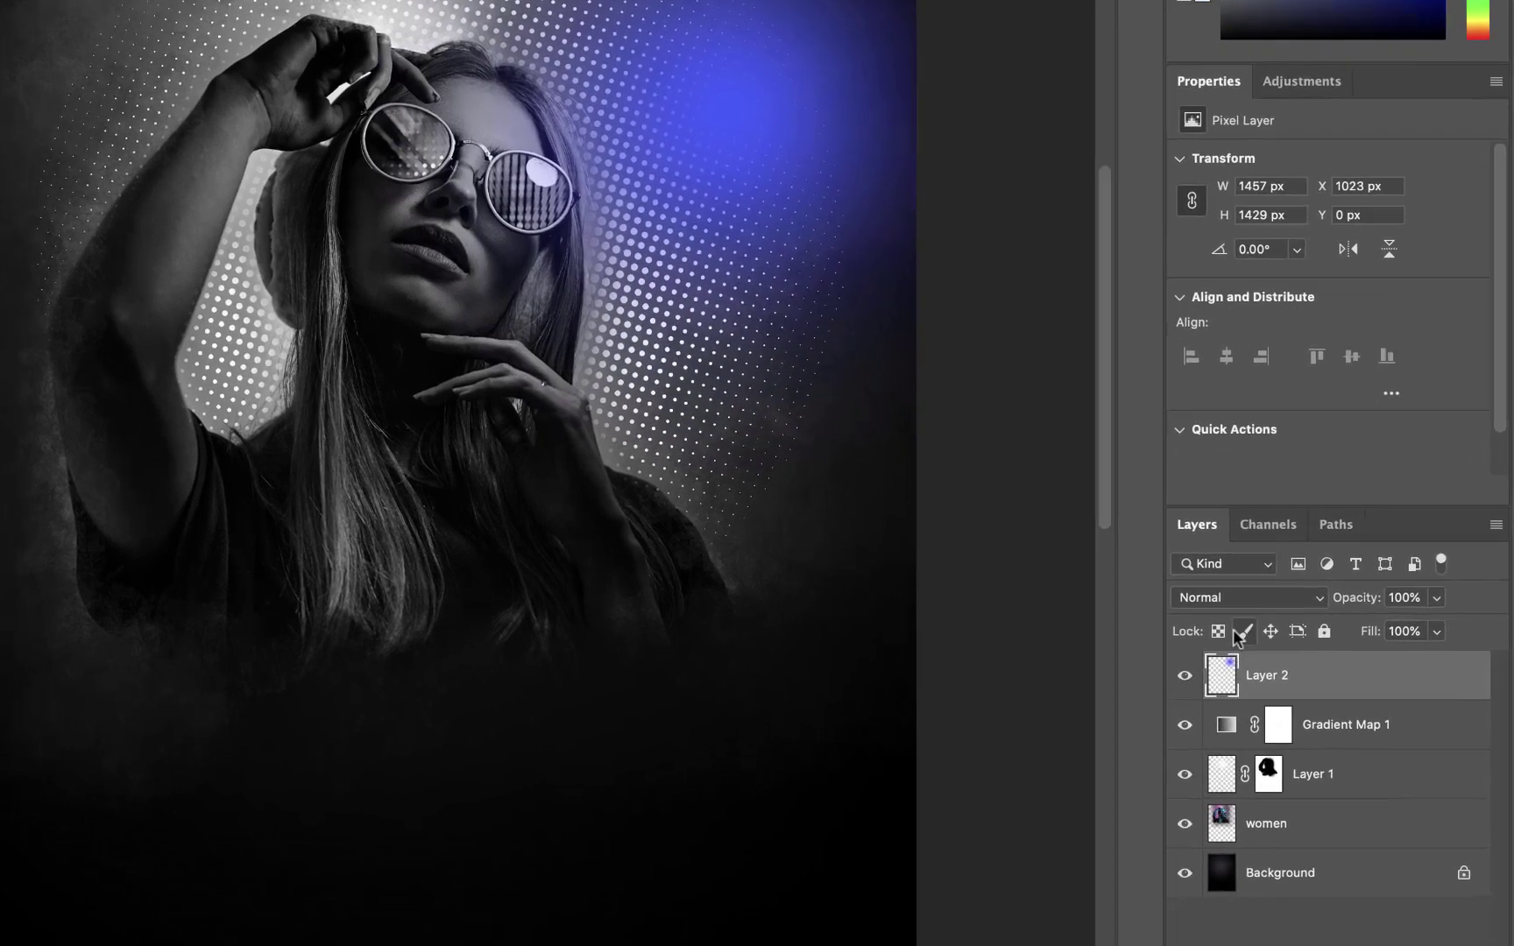
left_click(1205, 680)
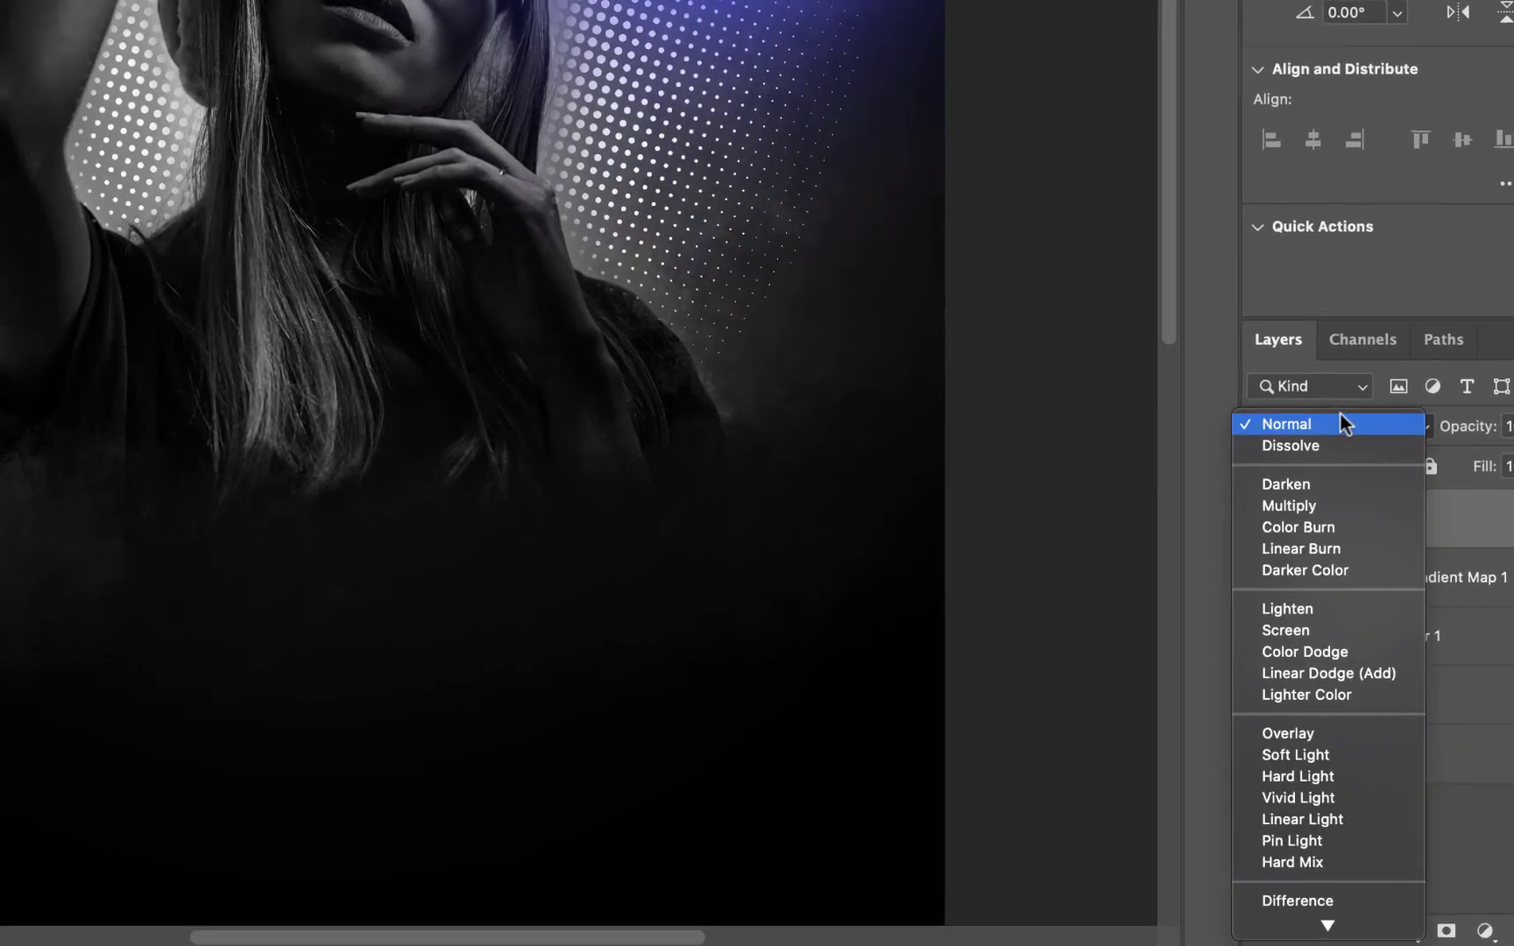
scroll(1349, 837, "down", 2)
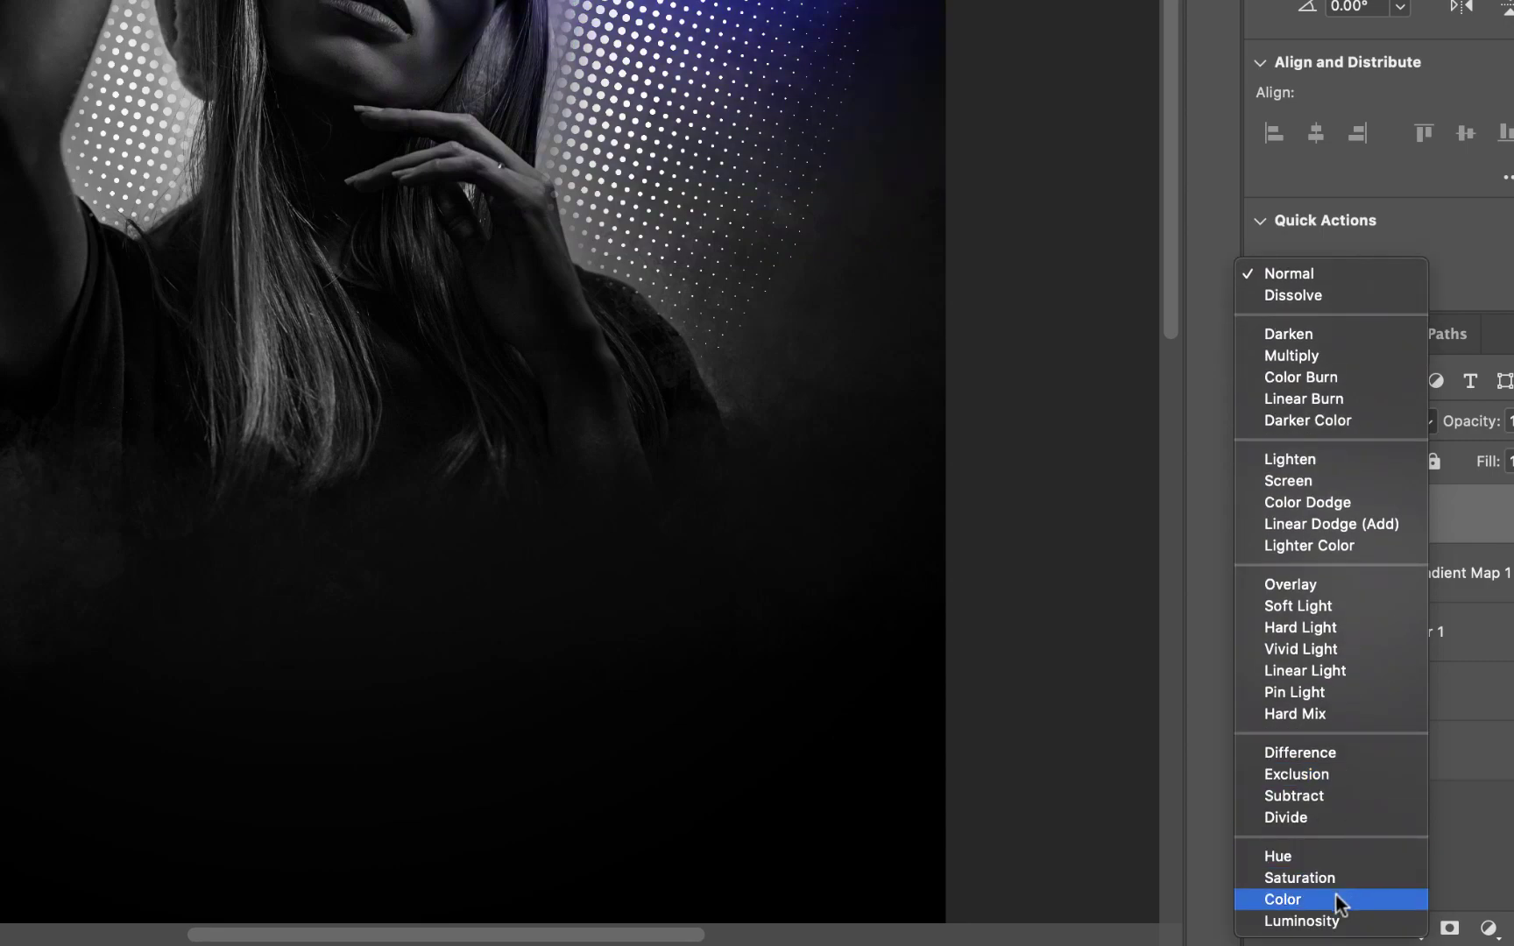
key("Escape")
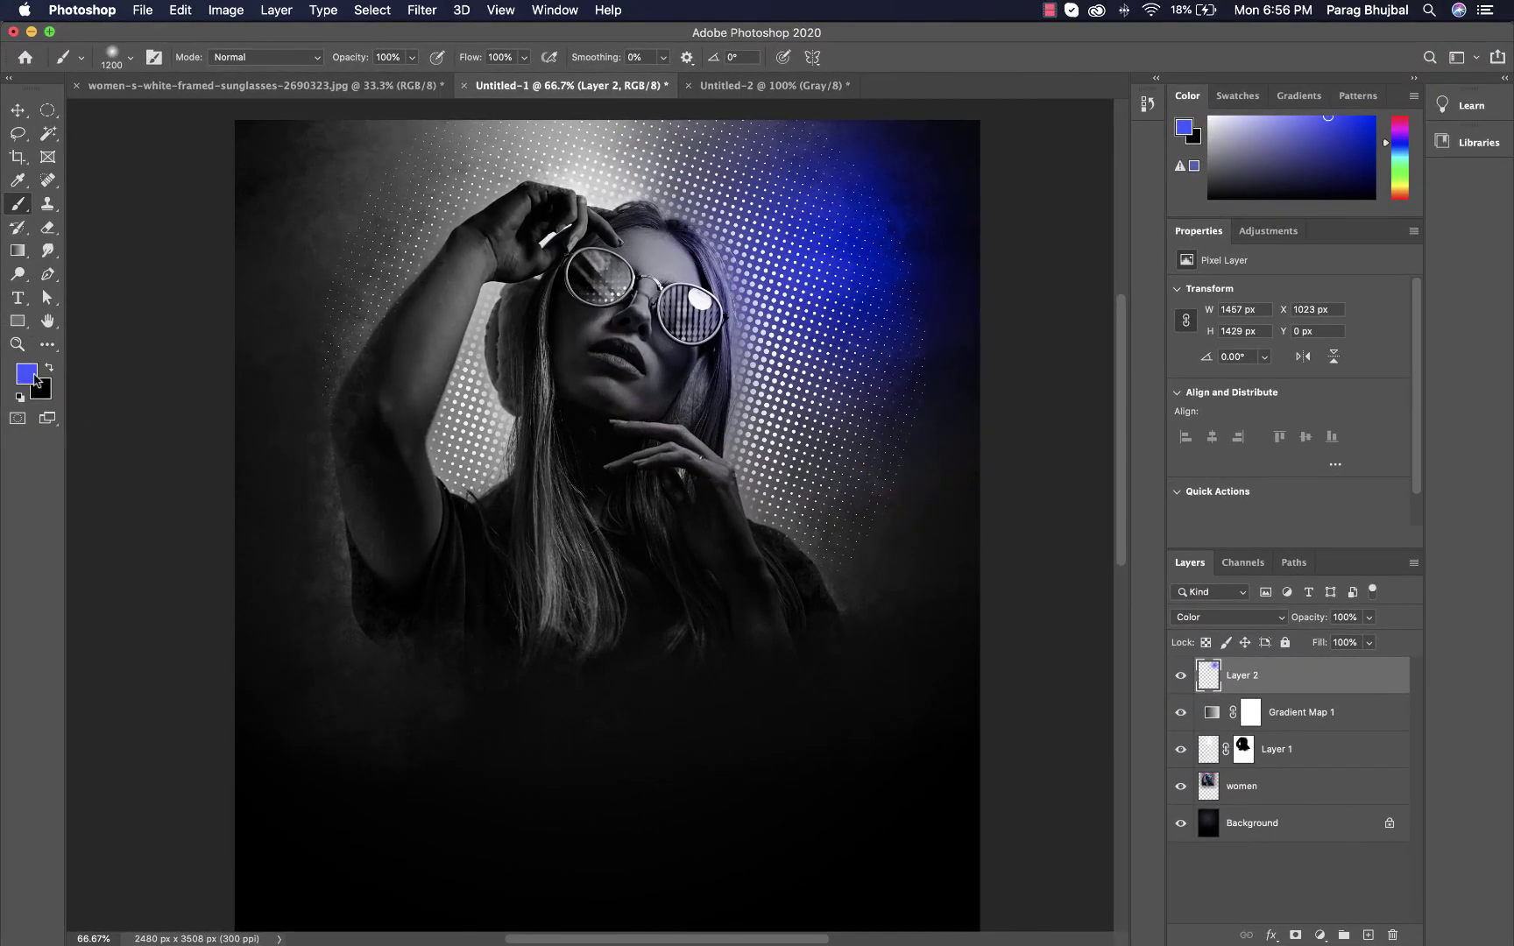
Brush a pink glow down the portrait's right side toward the lower right
left_click(36, 379)
left_click(1238, 475)
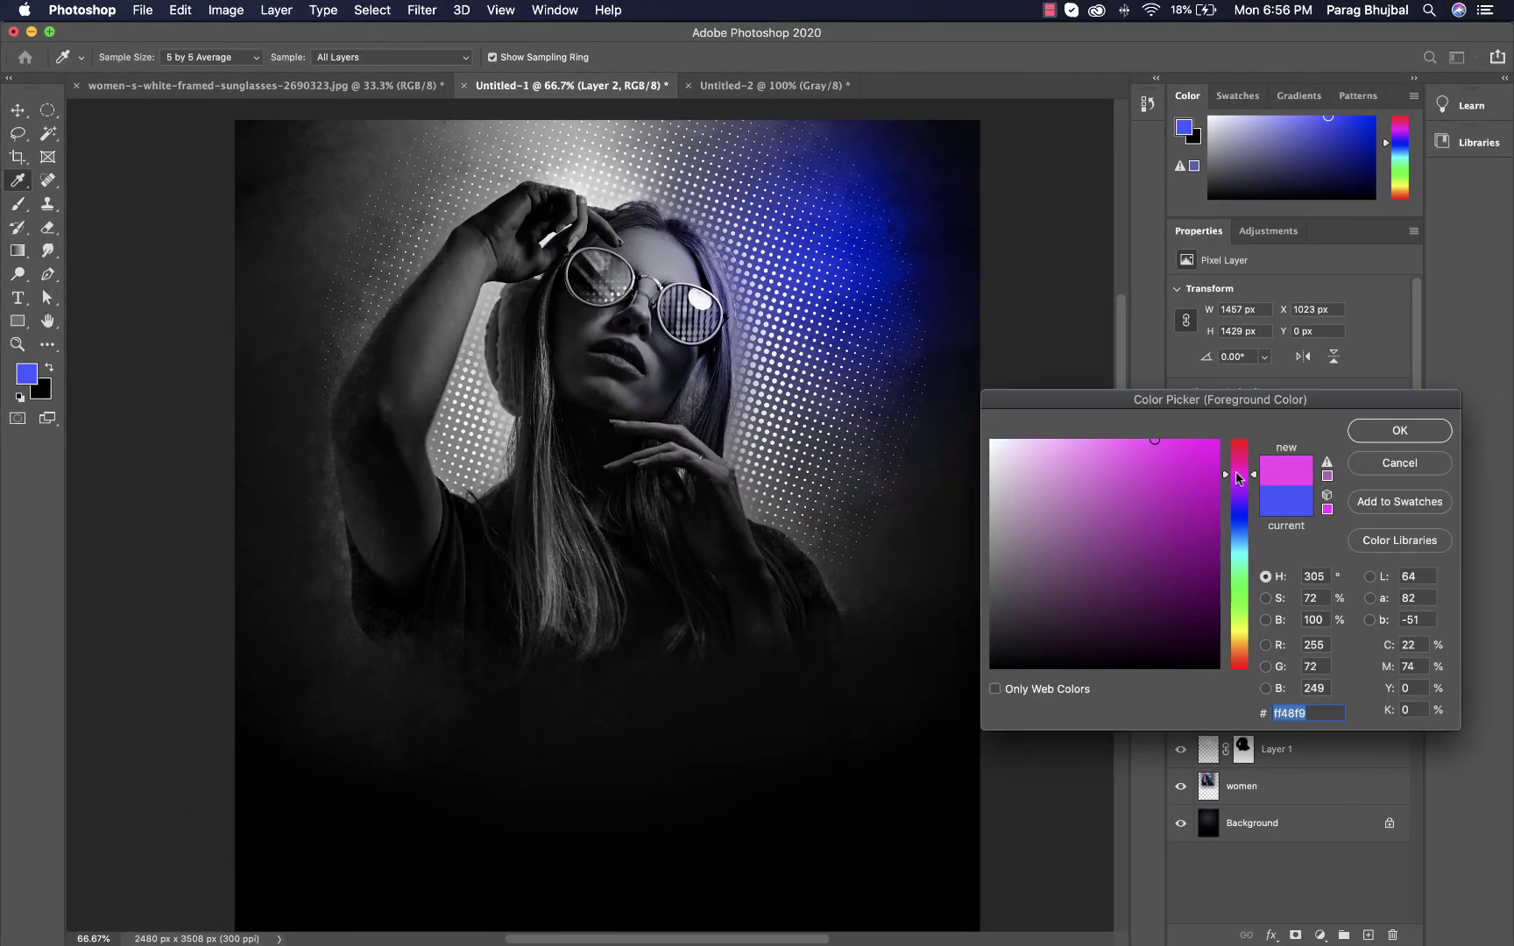
left_click_drag(1239, 471, 1238, 464)
key("Return")
key("b")
left_click_drag(861, 557, 840, 525)
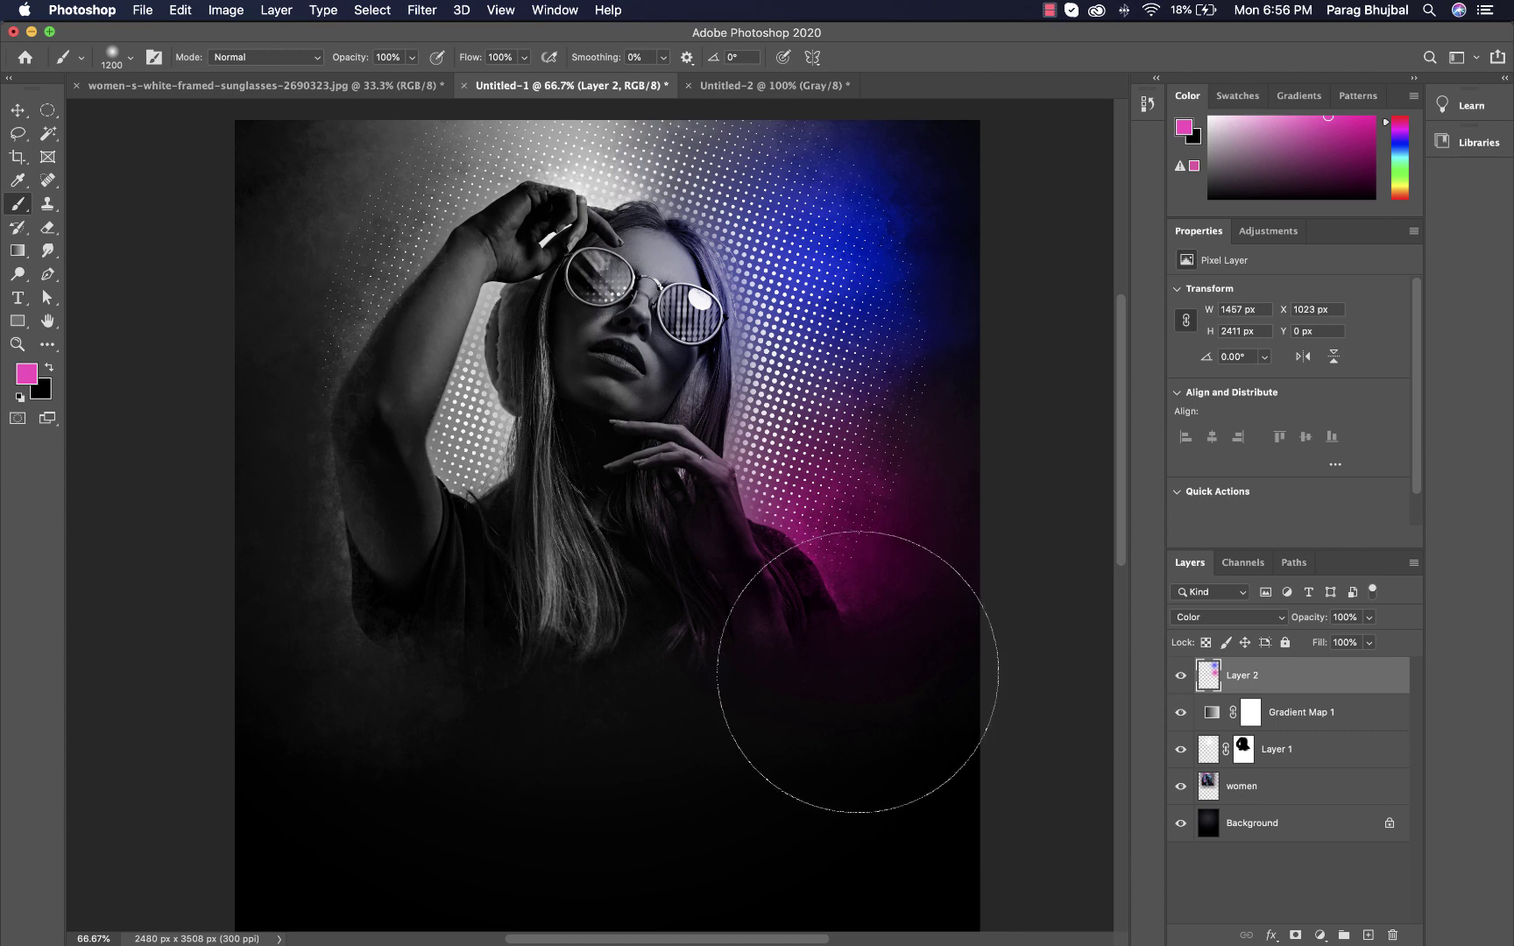
left_click_drag(811, 642, 819, 666)
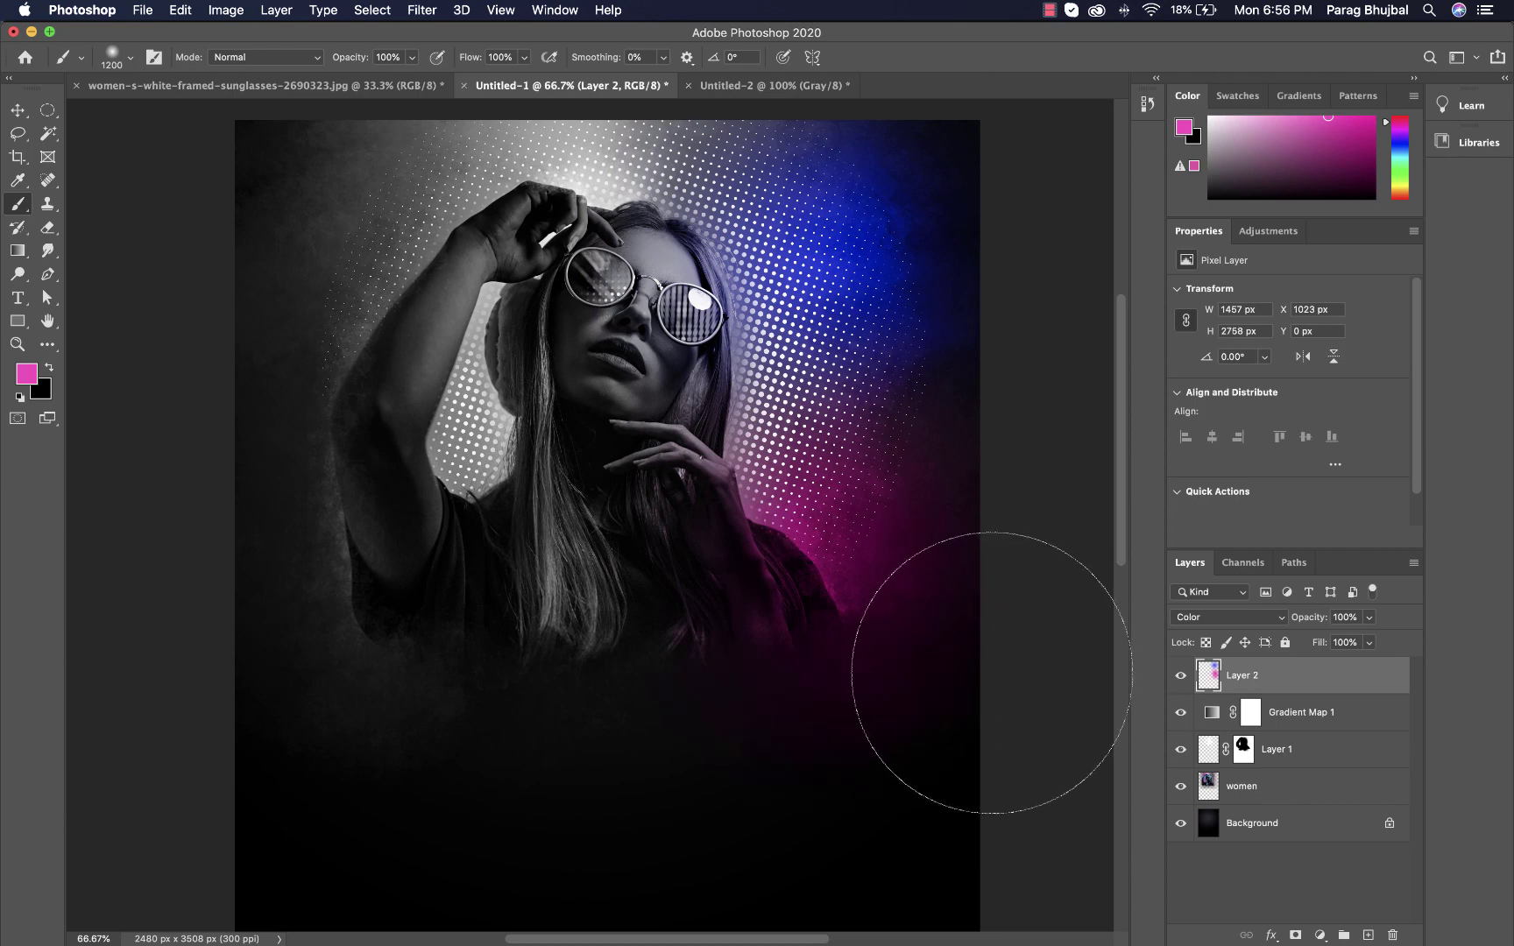
left_click_drag(906, 697, 868, 700)
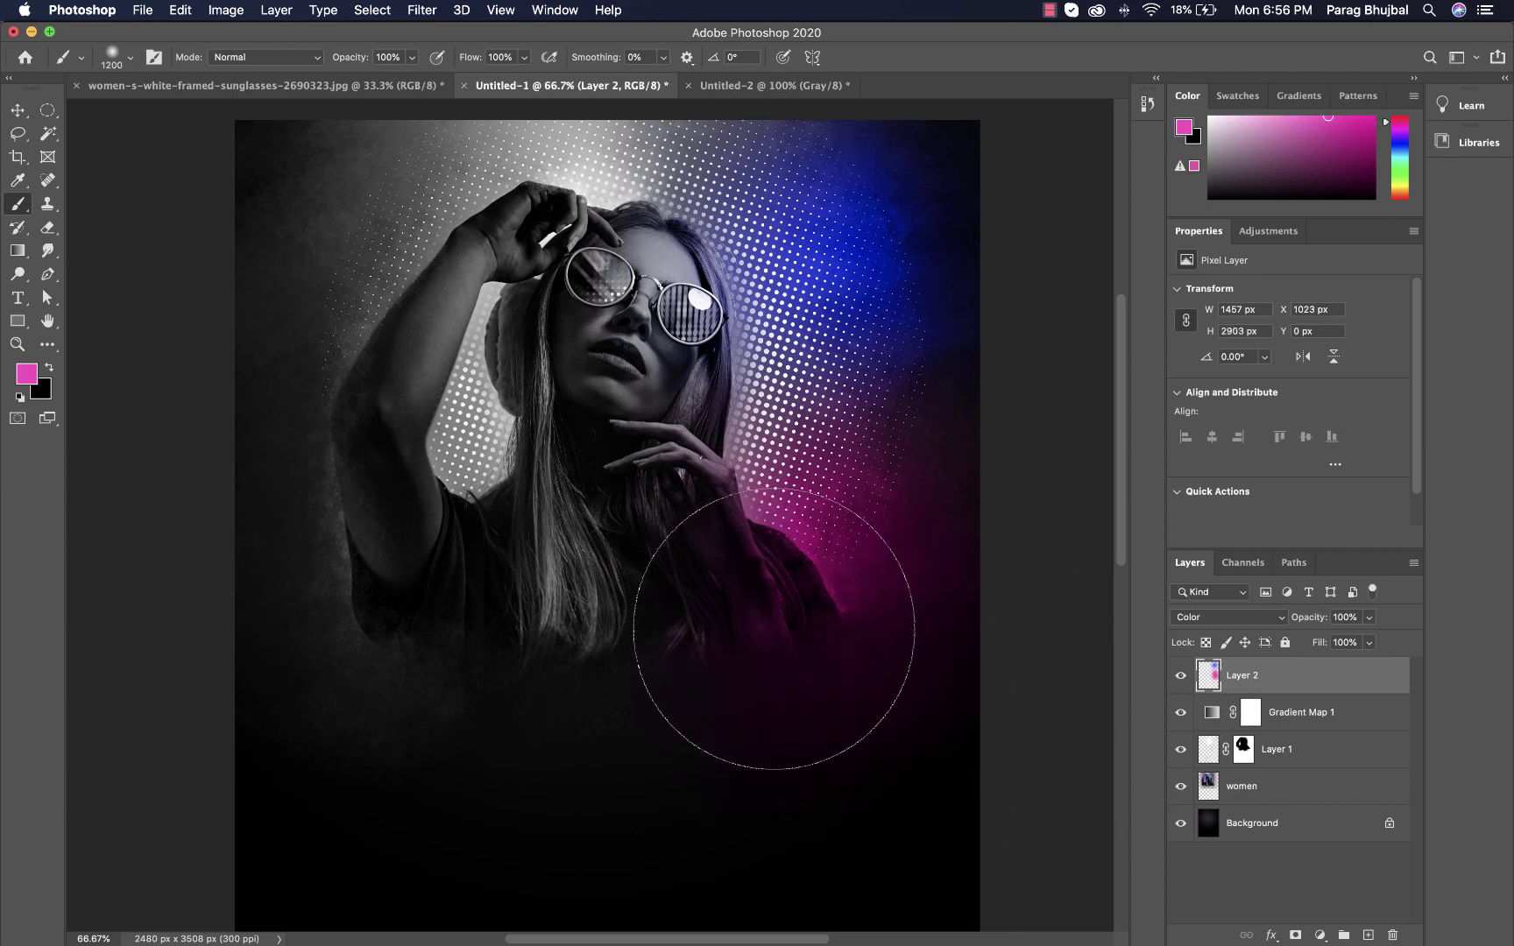
Try light cyan, then paint a blue glow on the portrait's left side
left_click(26, 375)
left_click(1240, 532)
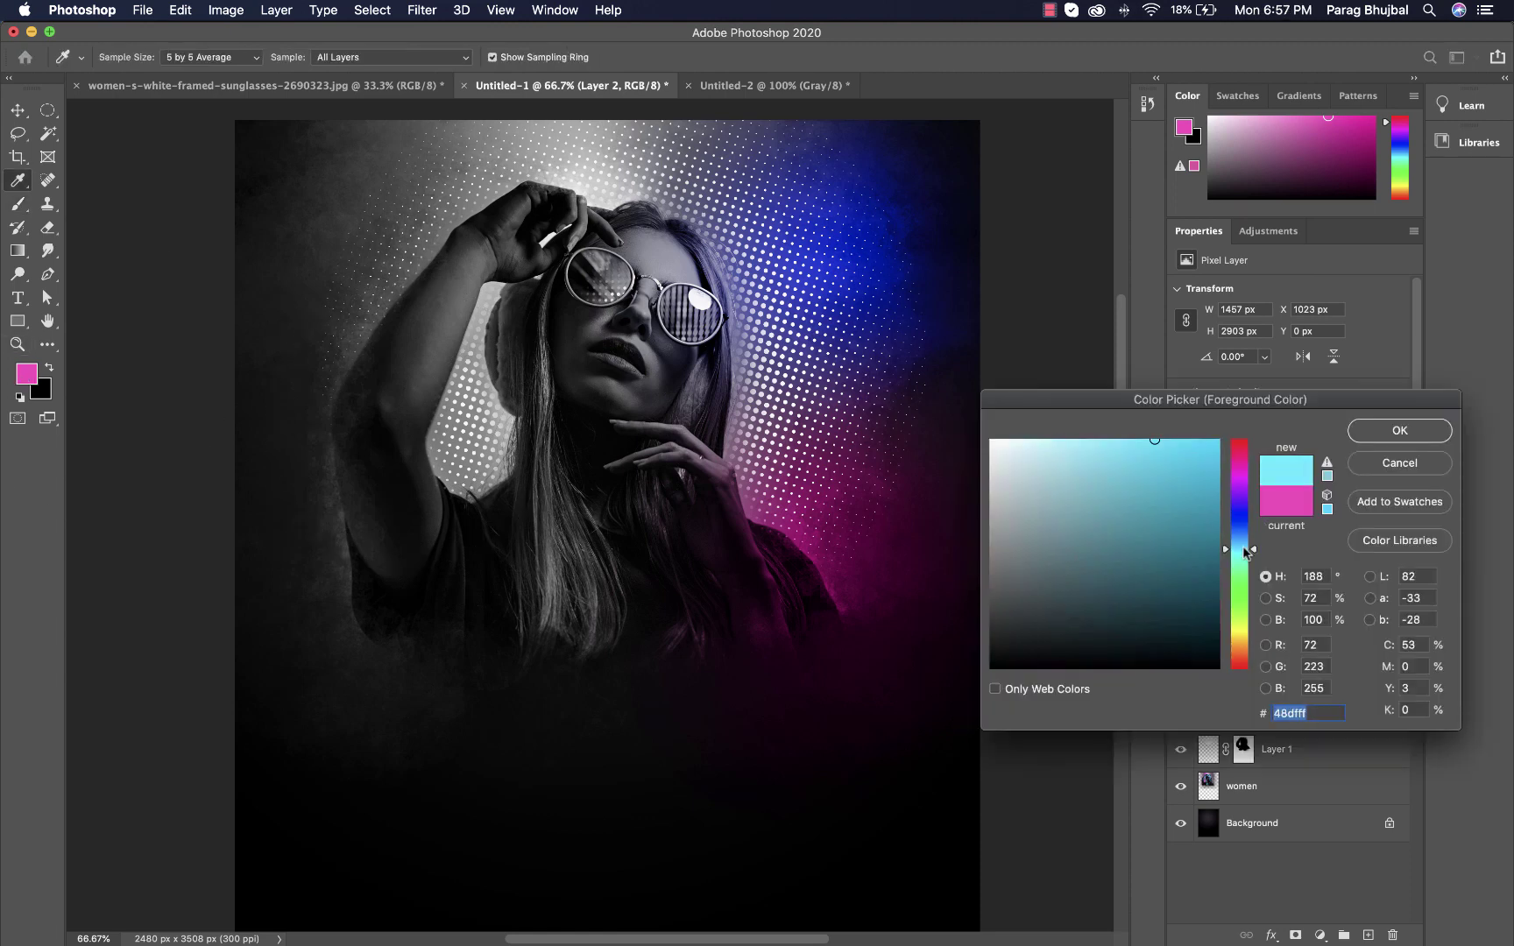
left_click(1399, 430)
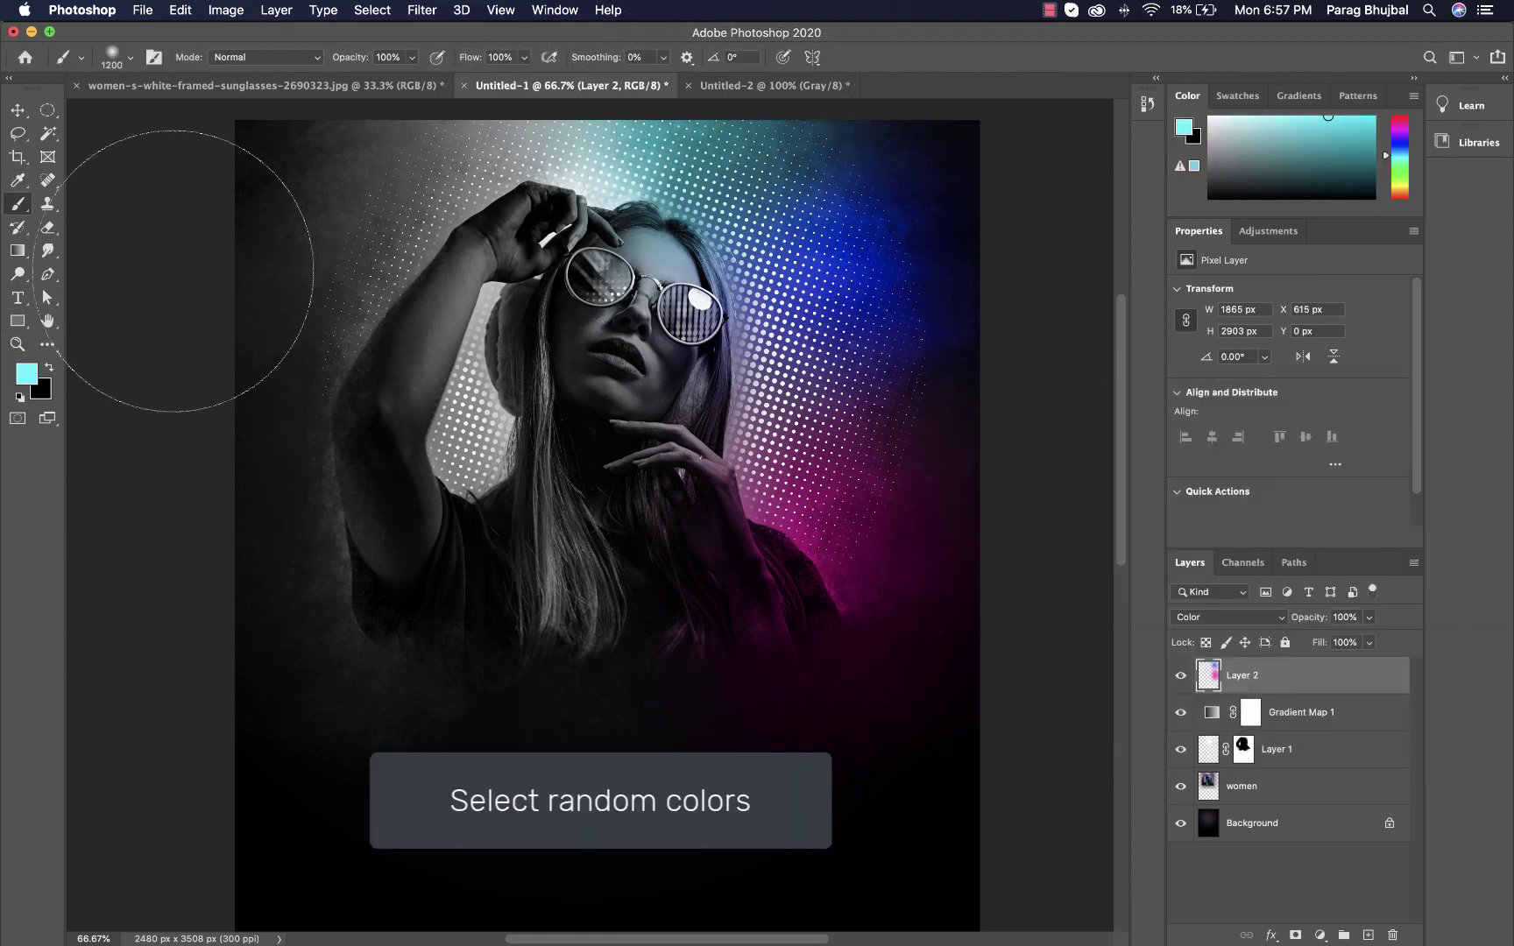
left_click(29, 381)
left_click(1242, 523)
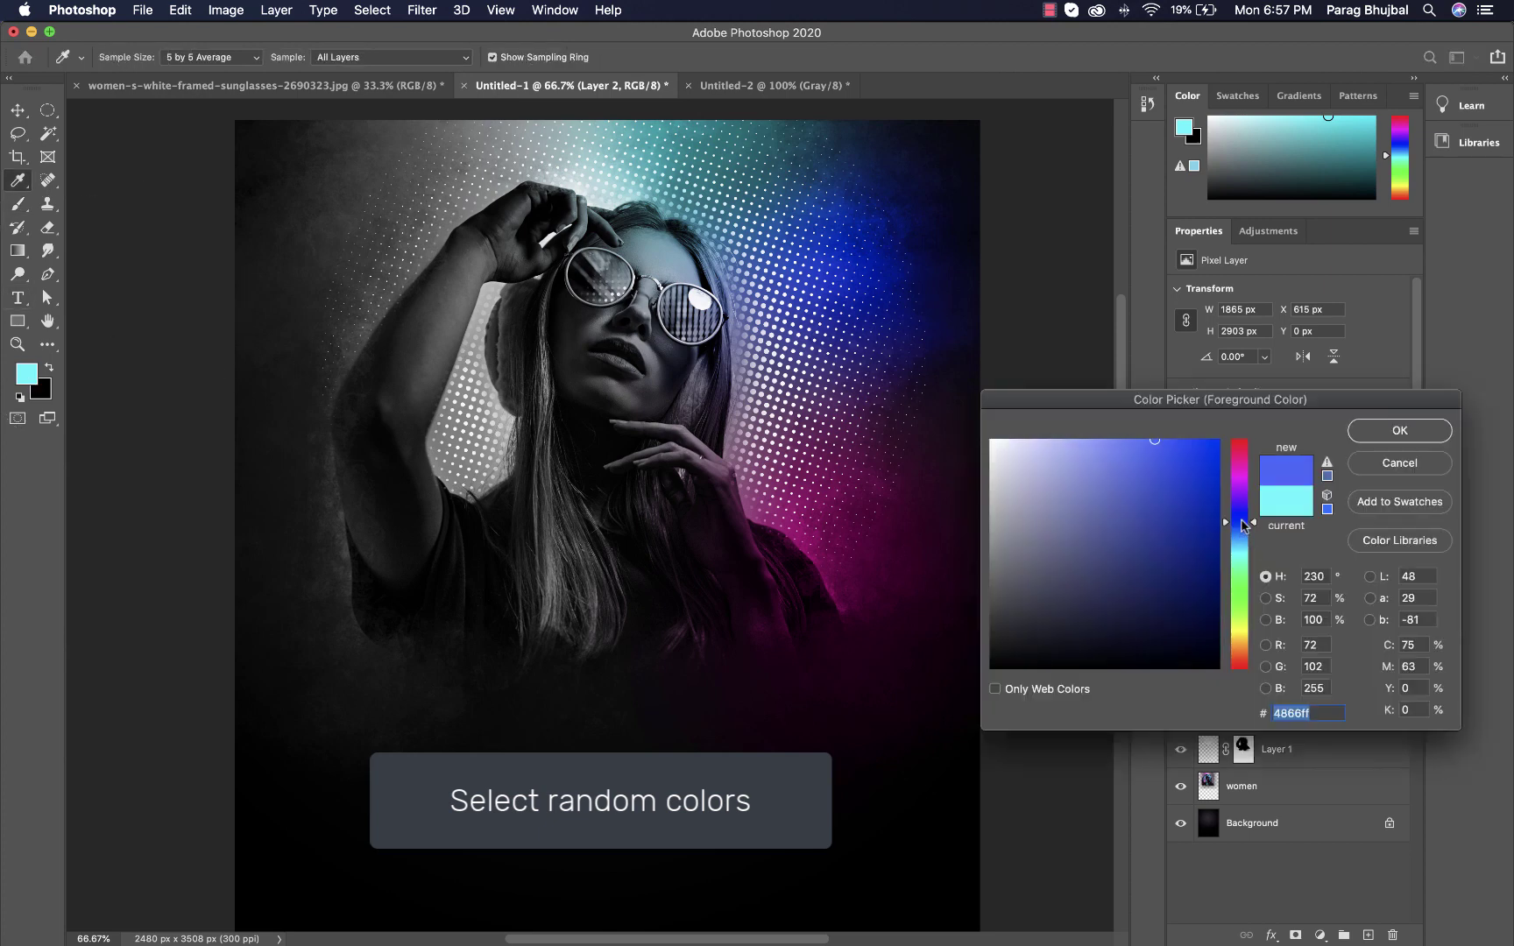
left_click(1399, 430)
left_click_drag(271, 372, 263, 365)
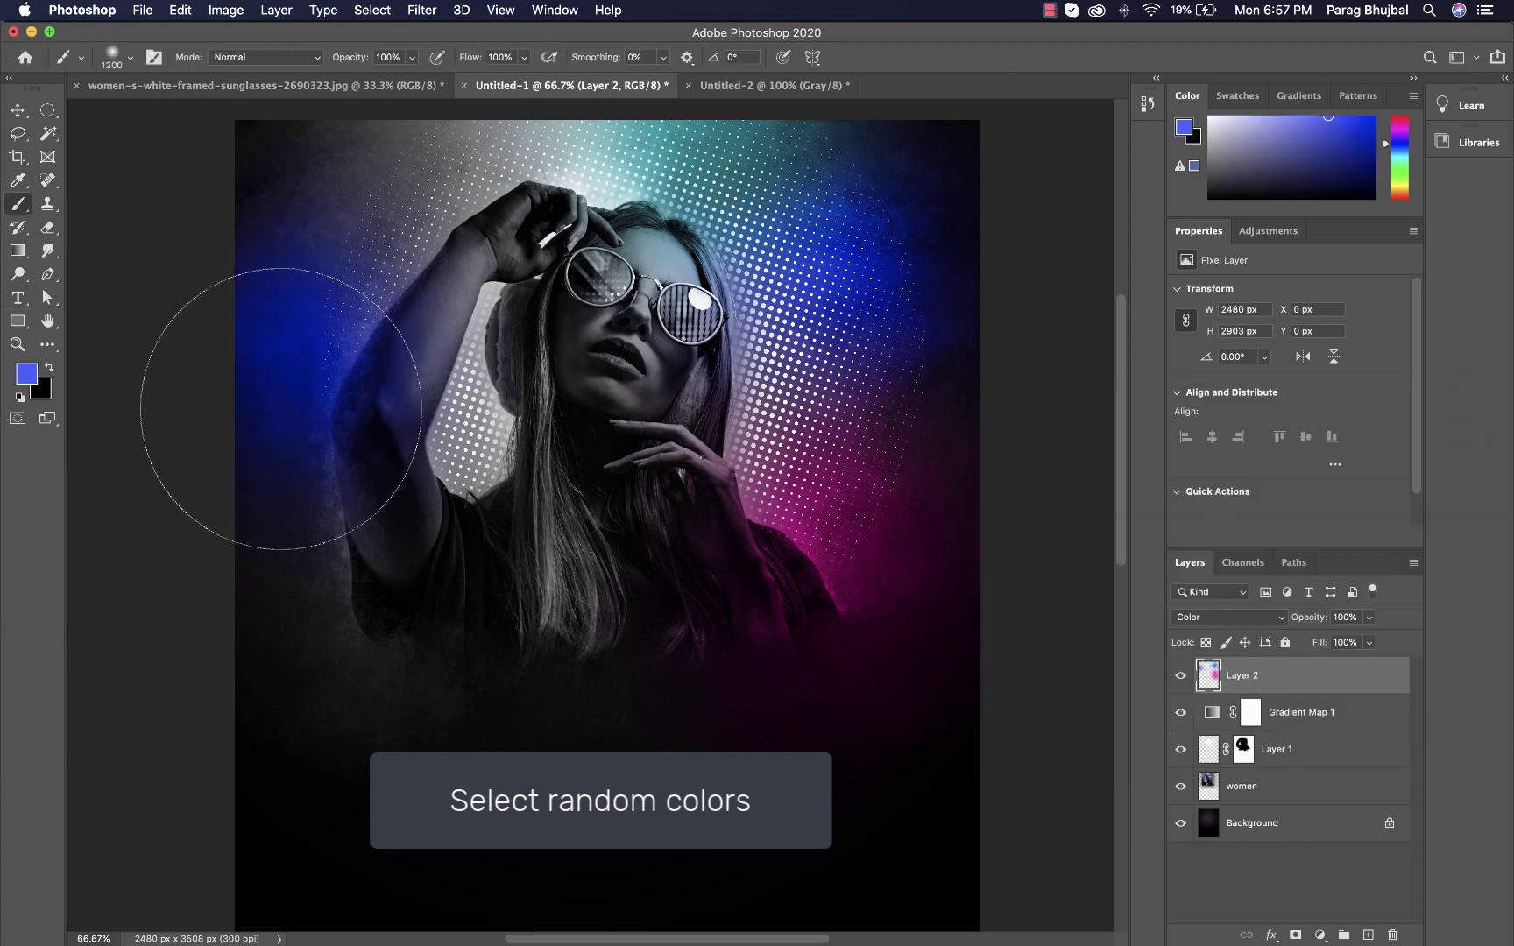
Brush purple onto the lower left, then try darker and bluer purple shades
left_click(26, 376)
left_click(1243, 507)
left_click(1399, 430)
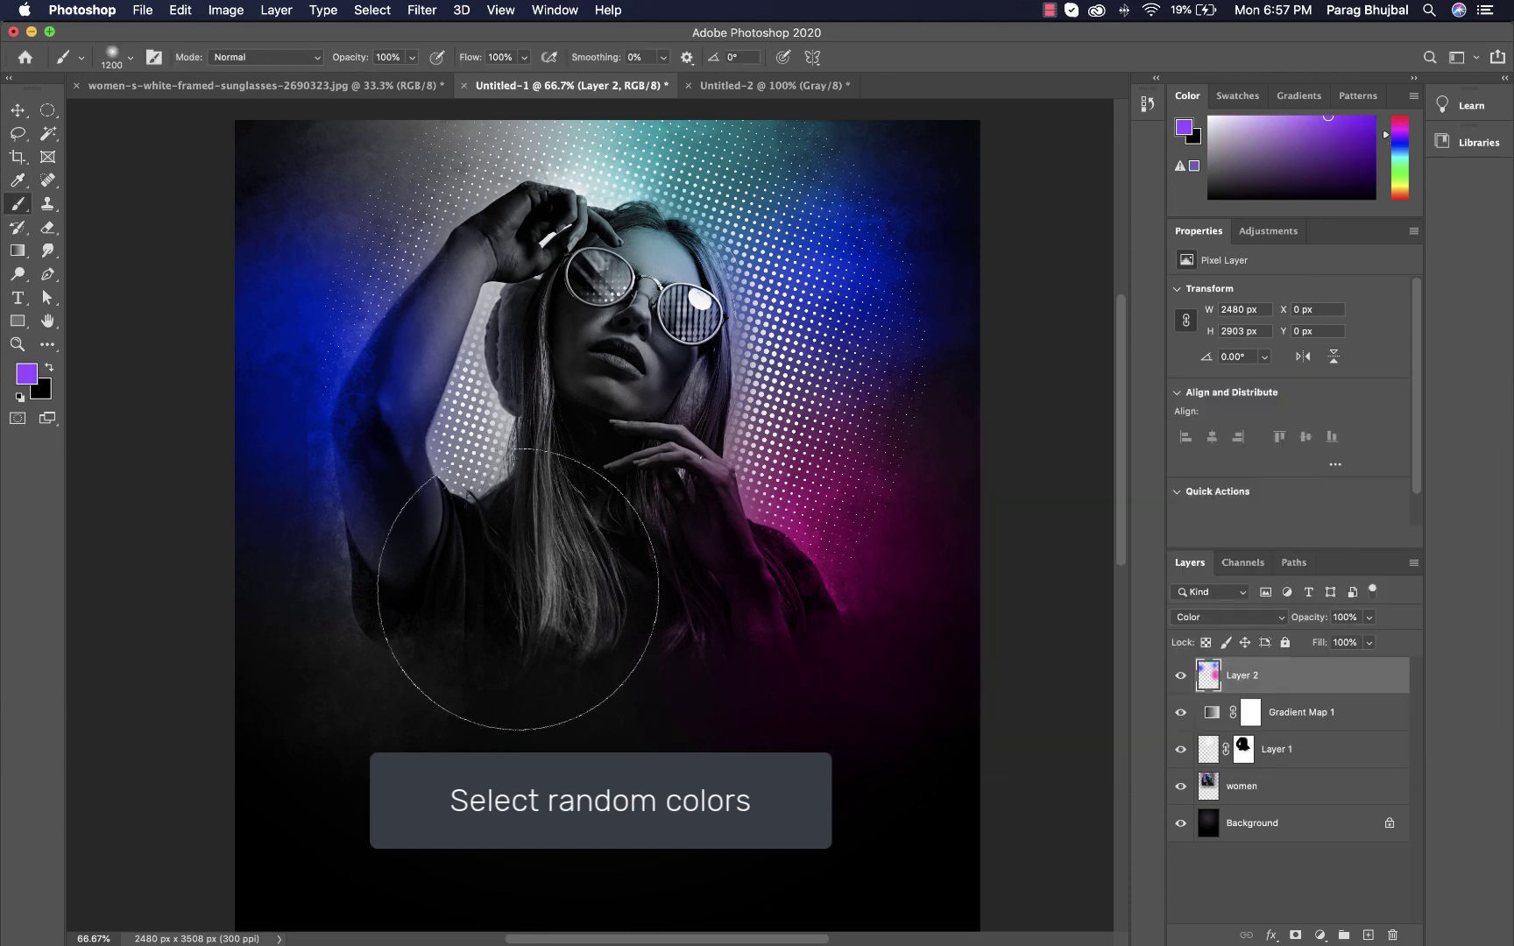
left_click_drag(525, 588, 300, 546)
left_click(28, 376)
left_click(1158, 509)
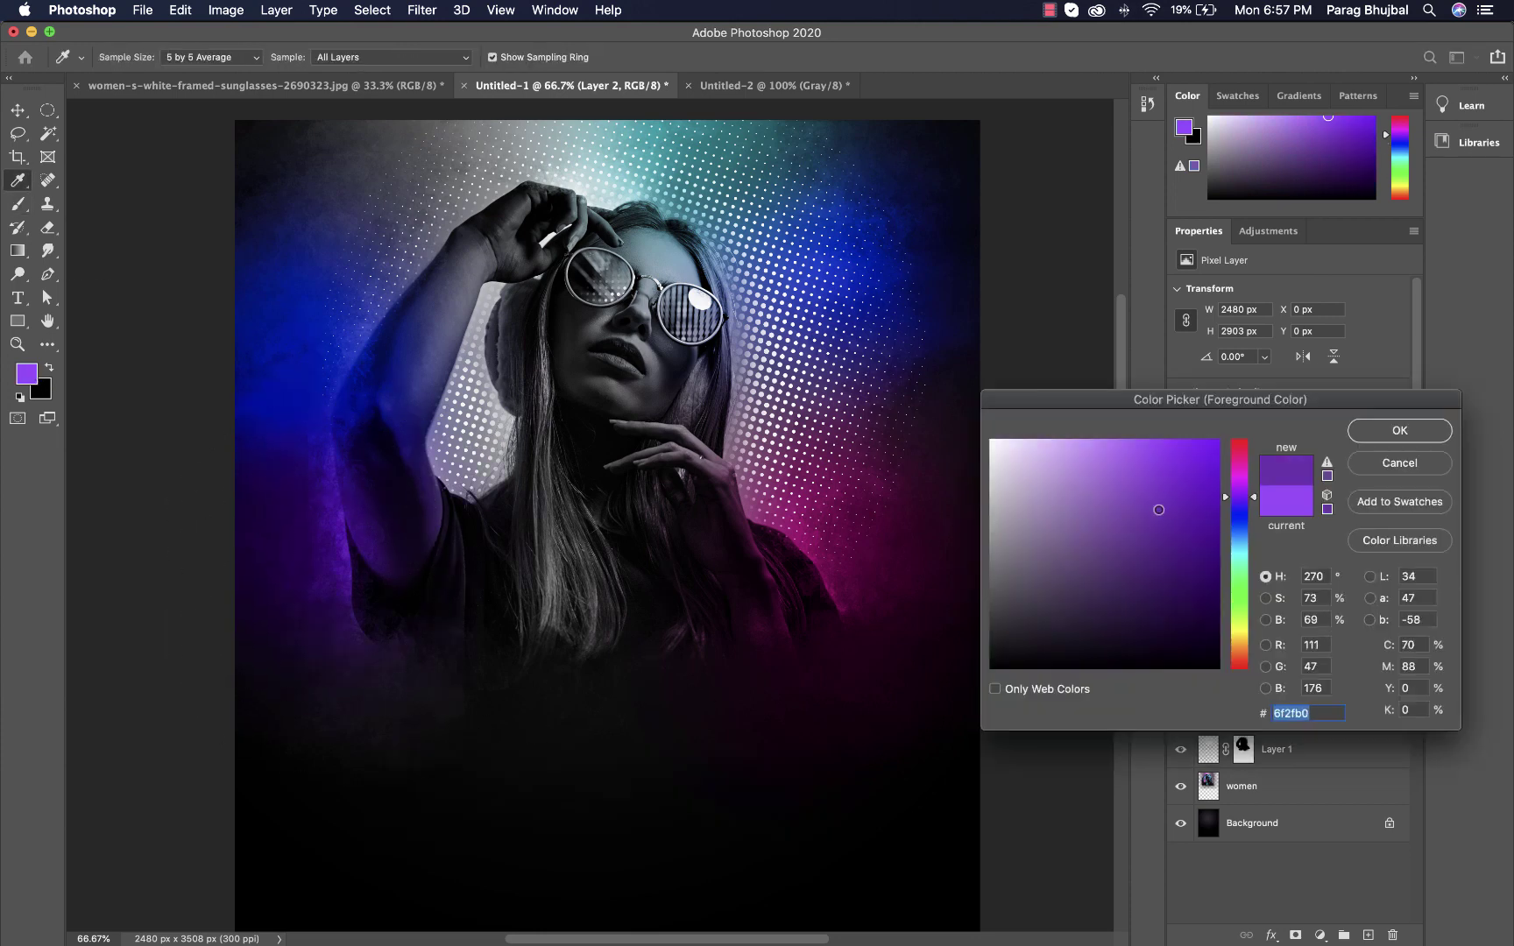
left_click(1399, 430)
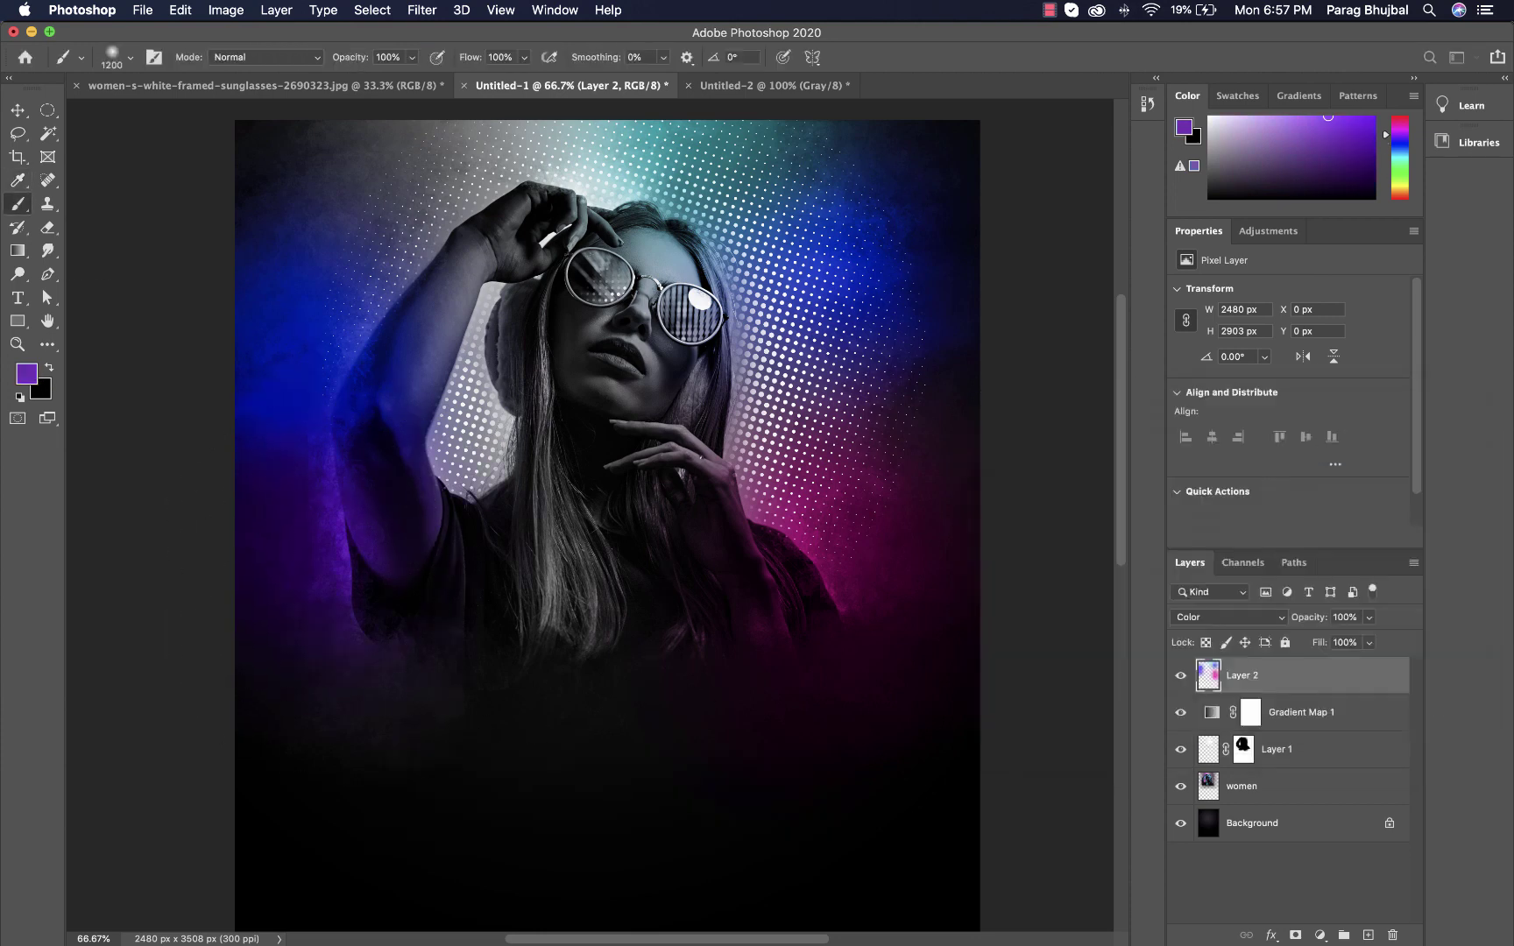
left_click(26, 375)
left_click_drag(1232, 525, 1248, 508)
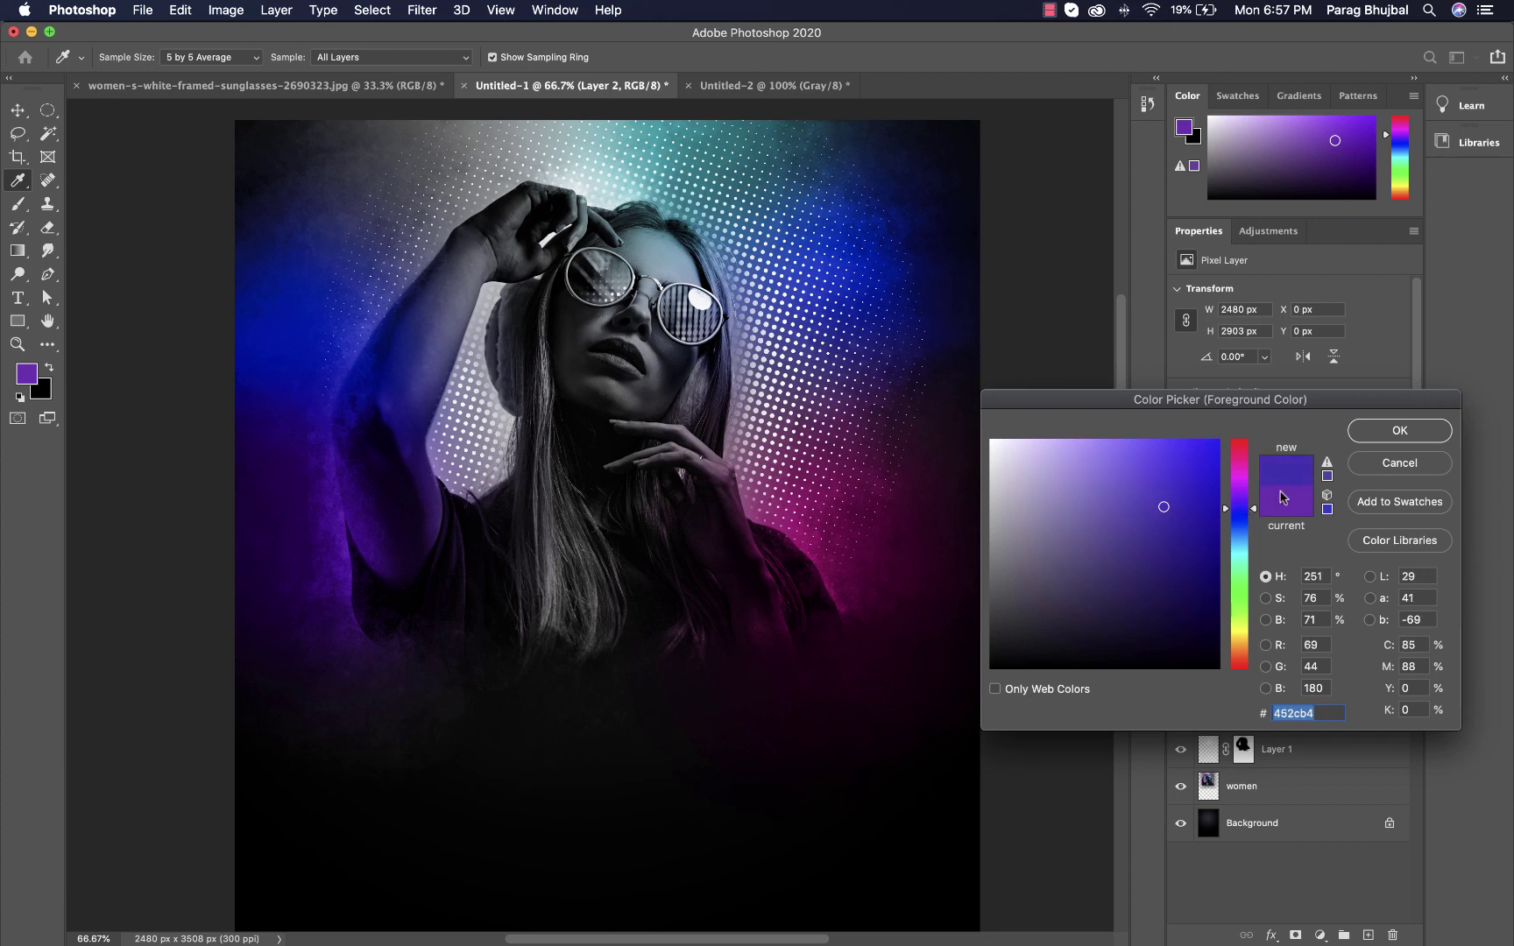
left_click(1427, 436)
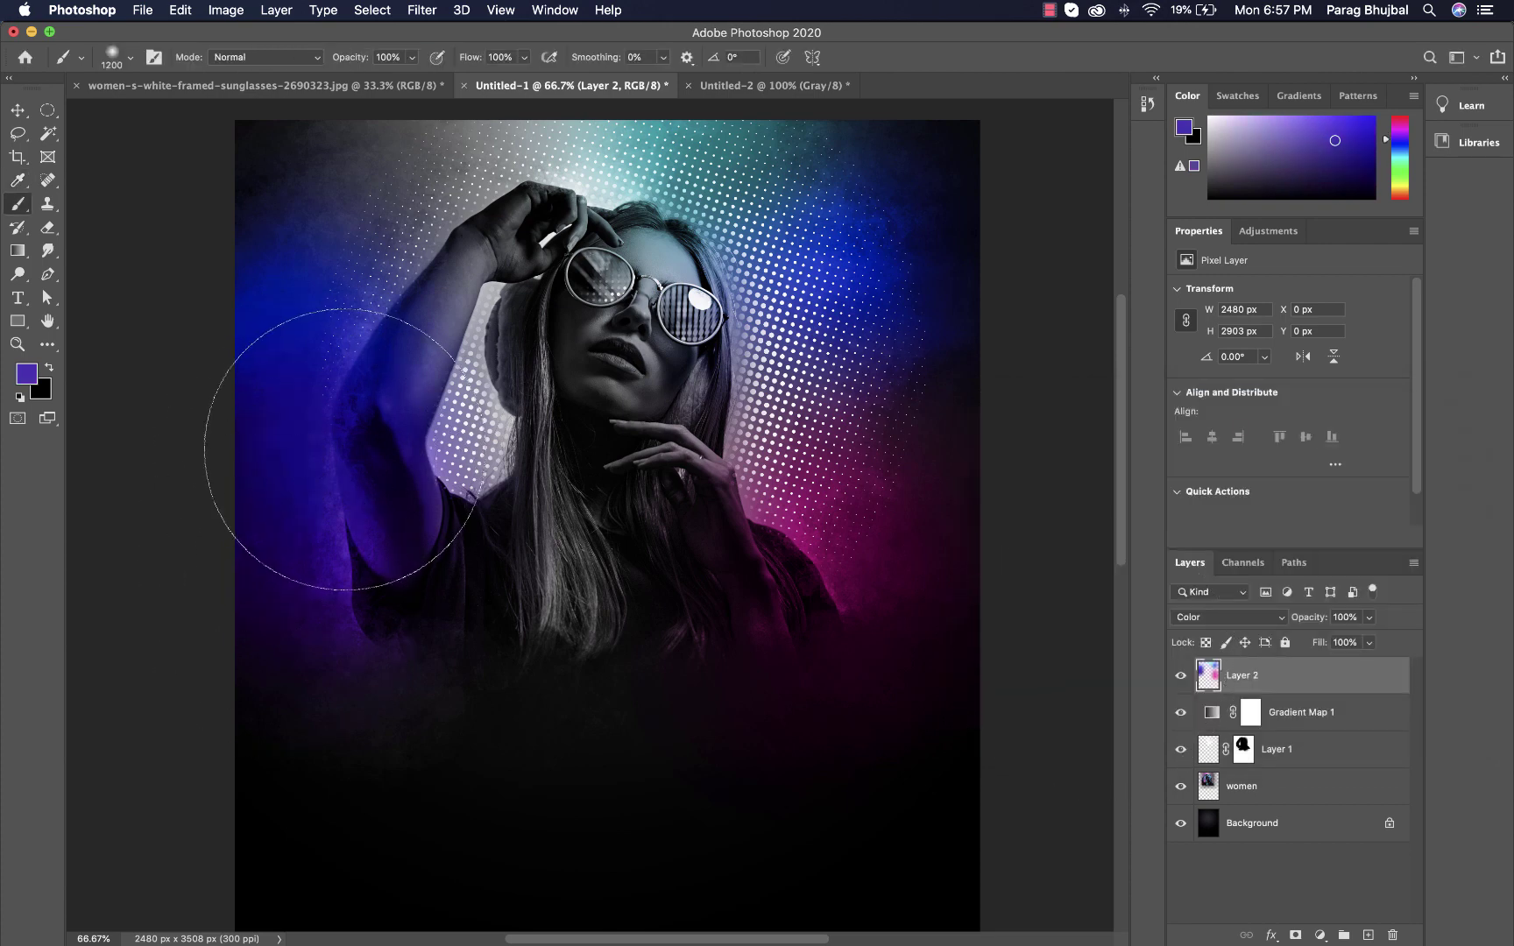
Try a lighter purple, then paint a teal glow across the top left
left_click(27, 375)
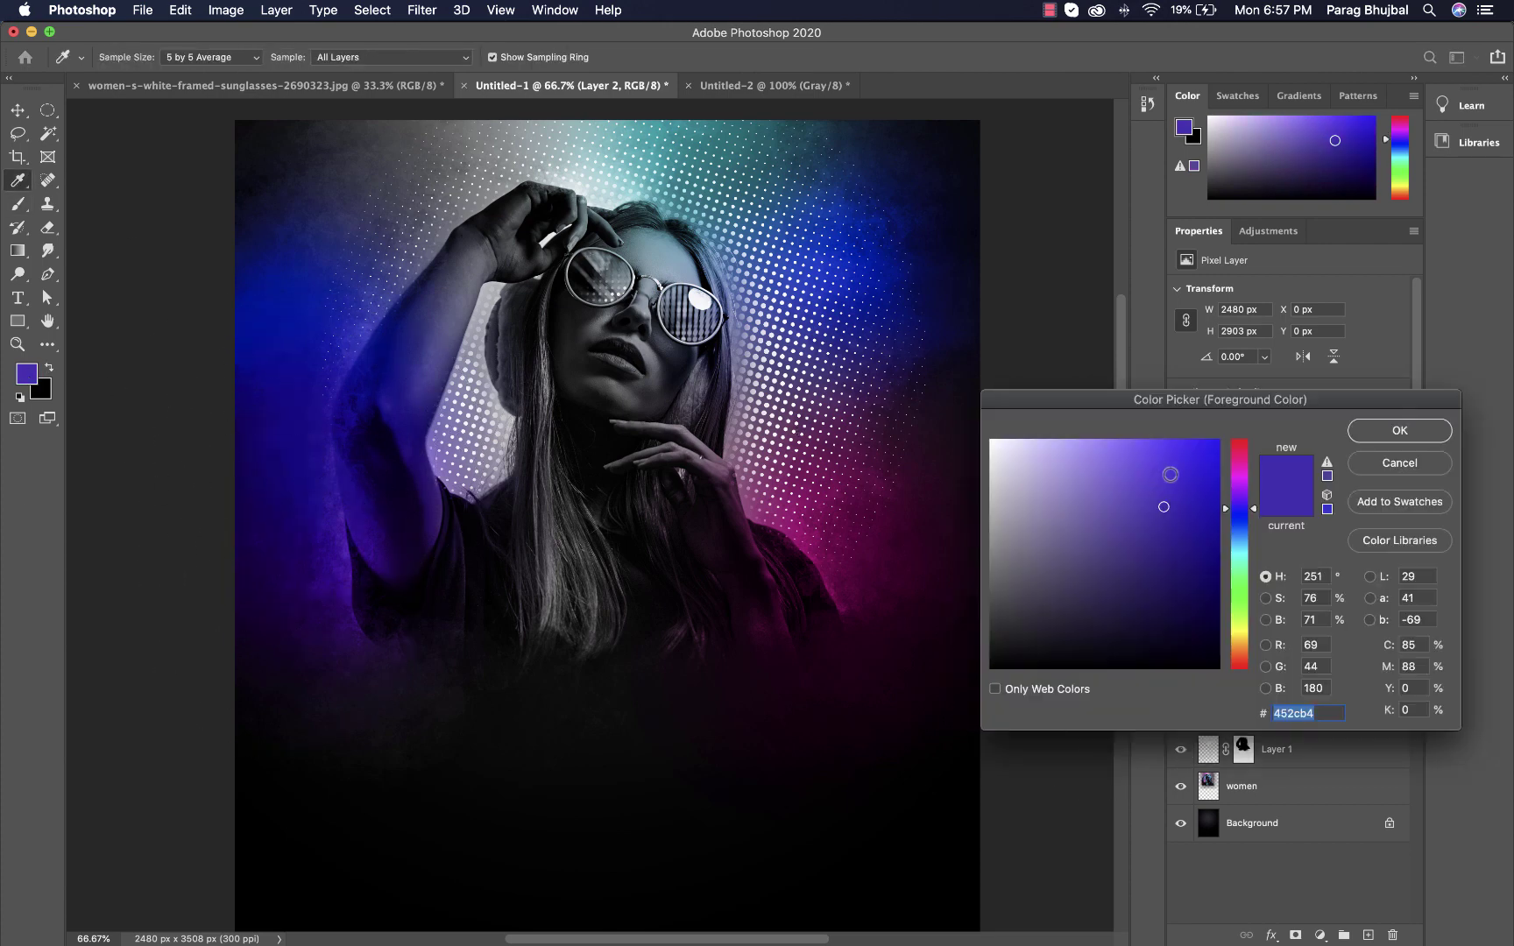
left_click_drag(1169, 474, 1117, 458)
left_click(1399, 430)
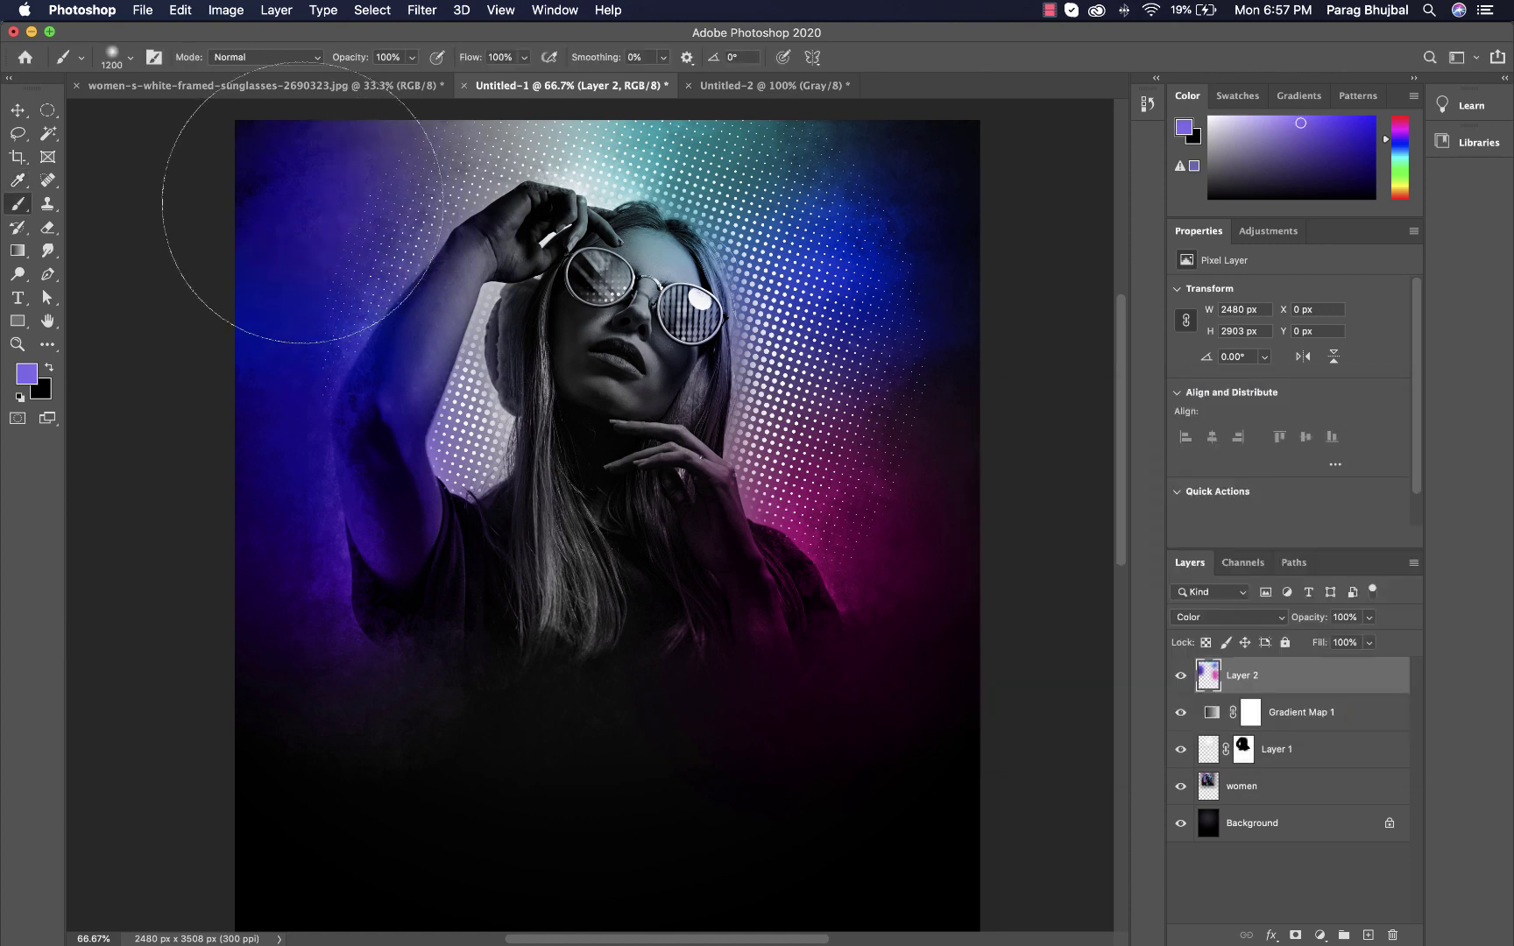
left_click(28, 375)
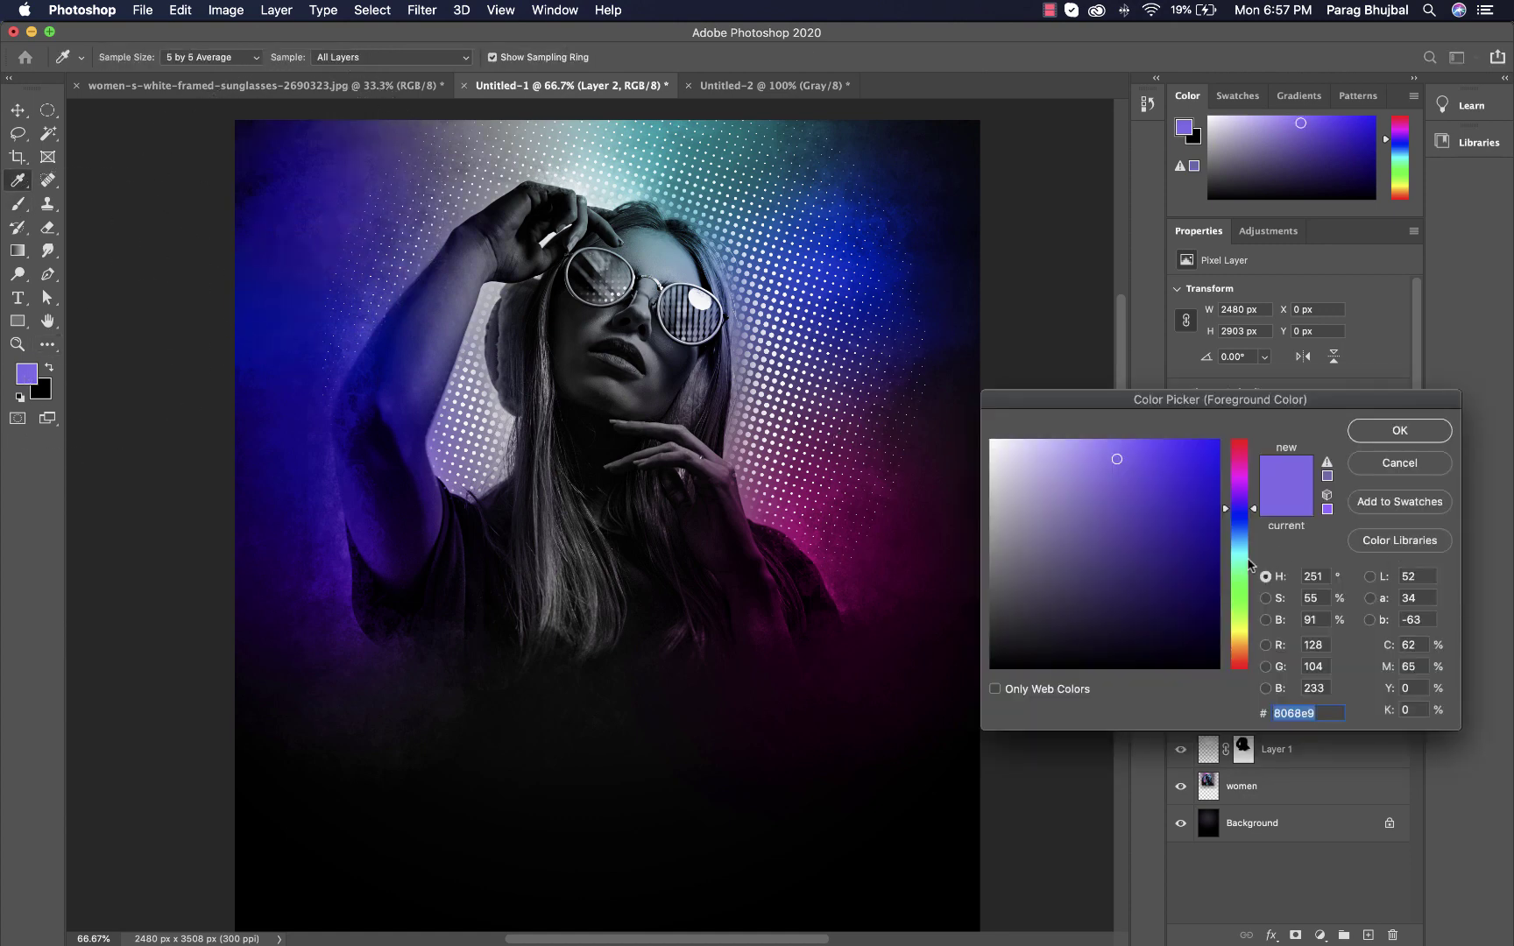
left_click(1244, 563)
left_click(1400, 430)
left_click_drag(490, 157, 326, 150)
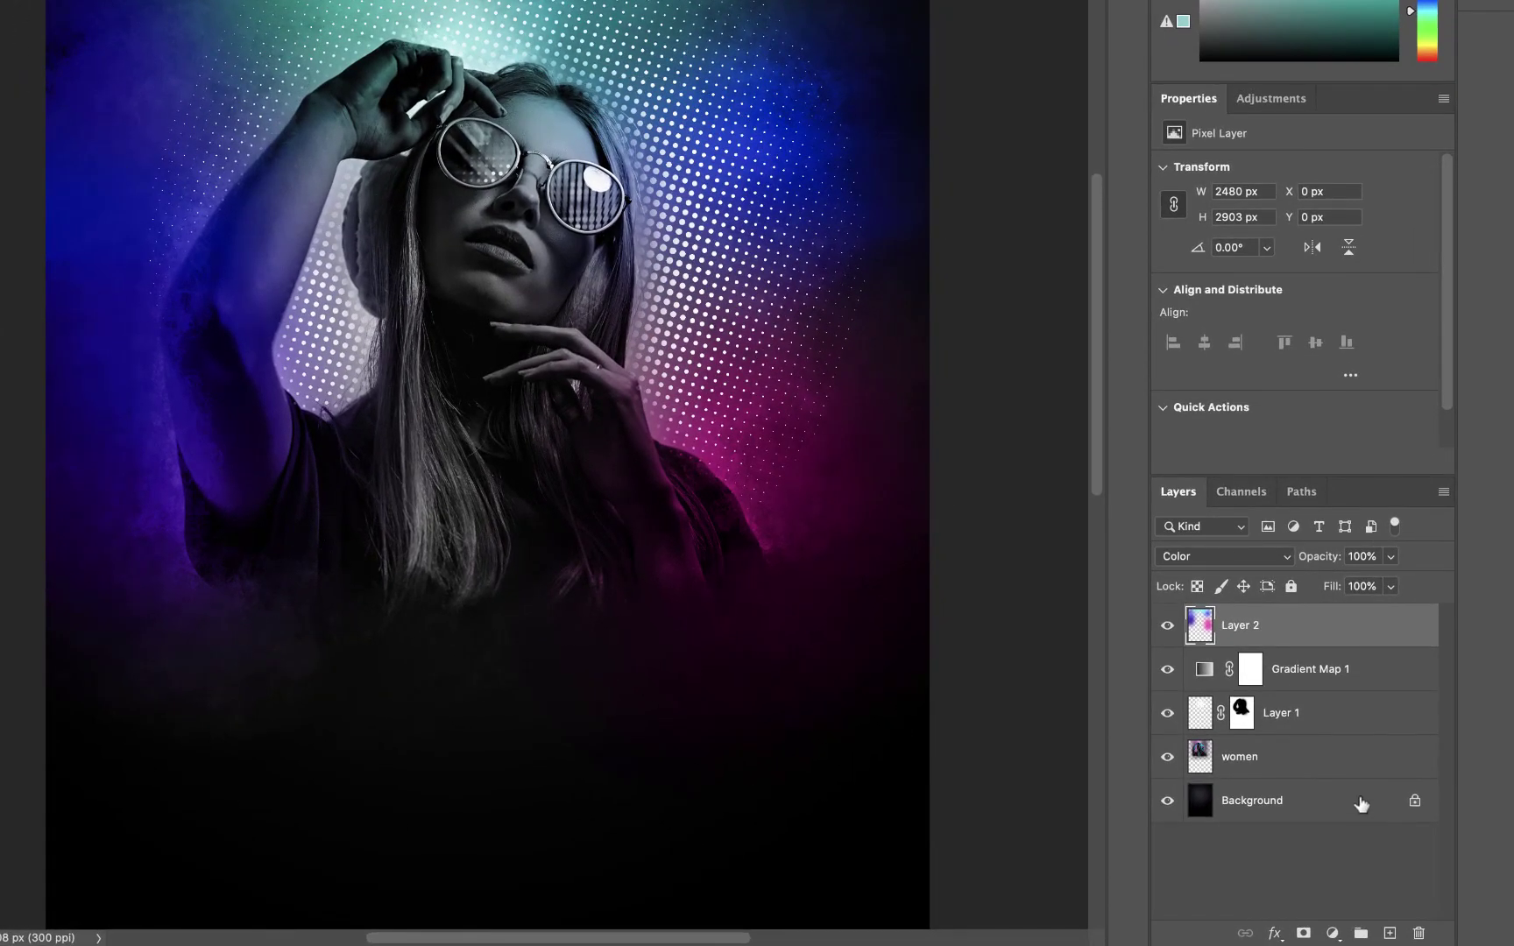
Add a new Layer 3 above Layer 2, set to Color blend mode
left_click(1367, 934)
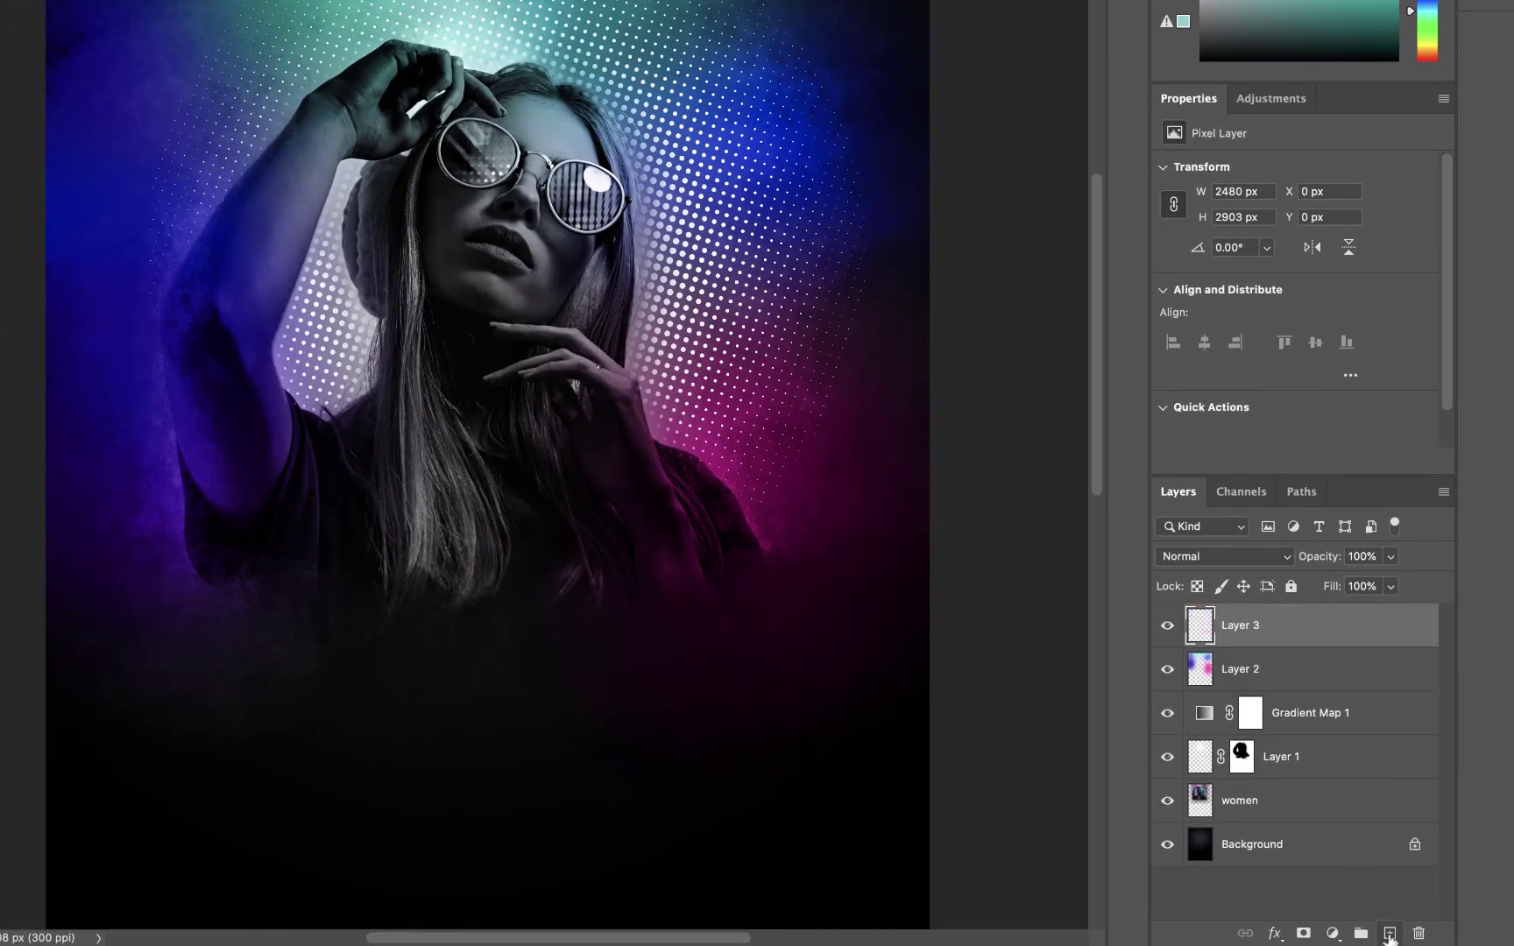
left_click(519, 176)
left_click(1223, 556)
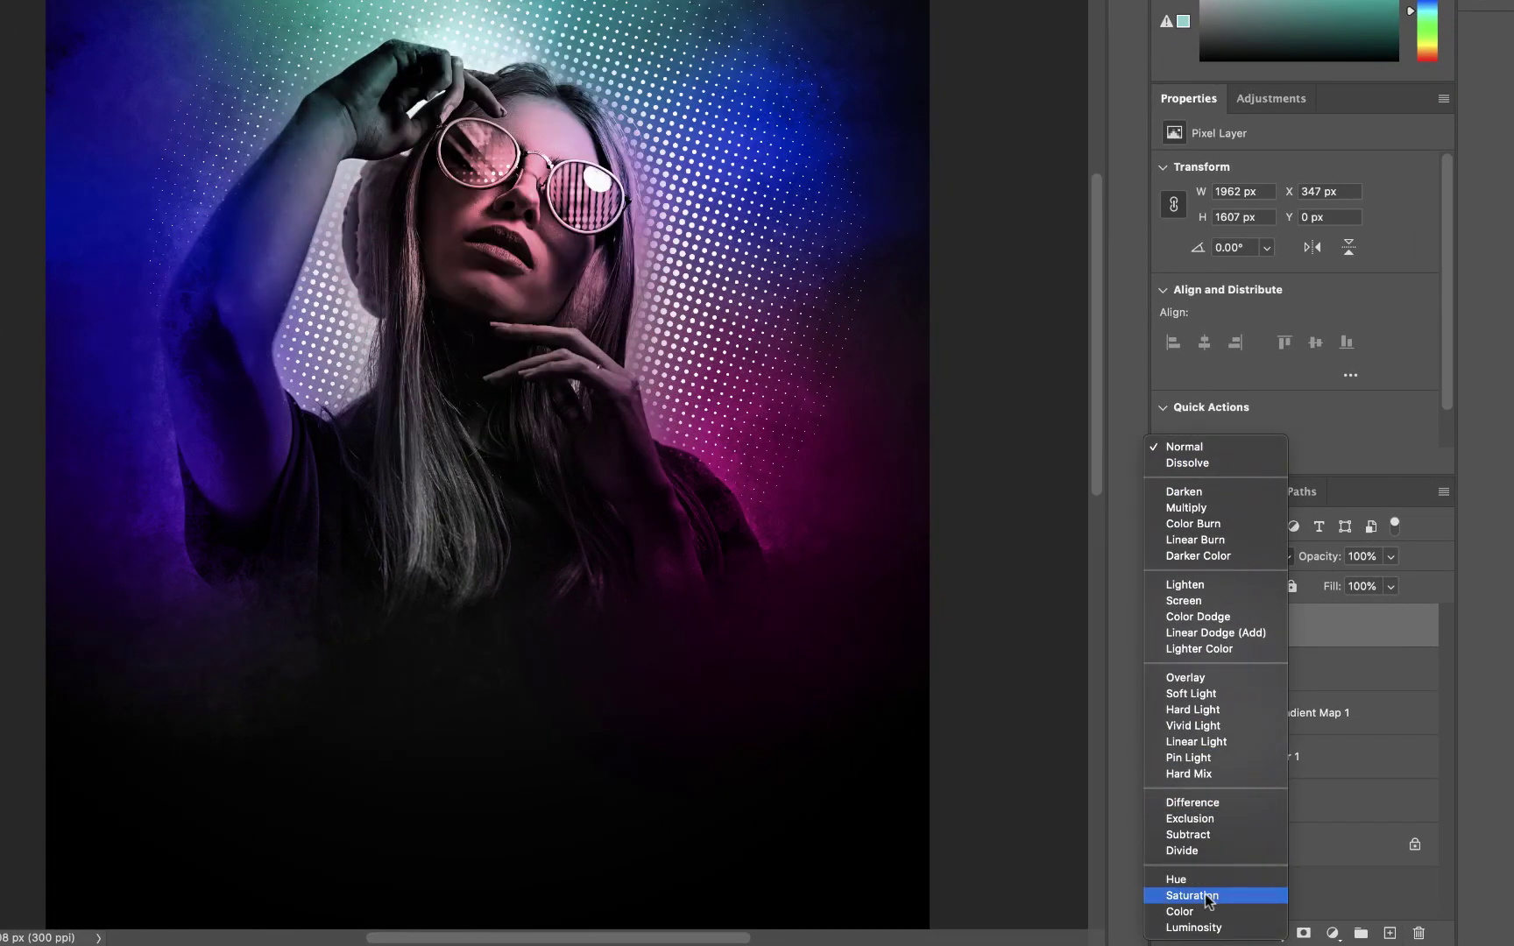
left_click(1182, 910)
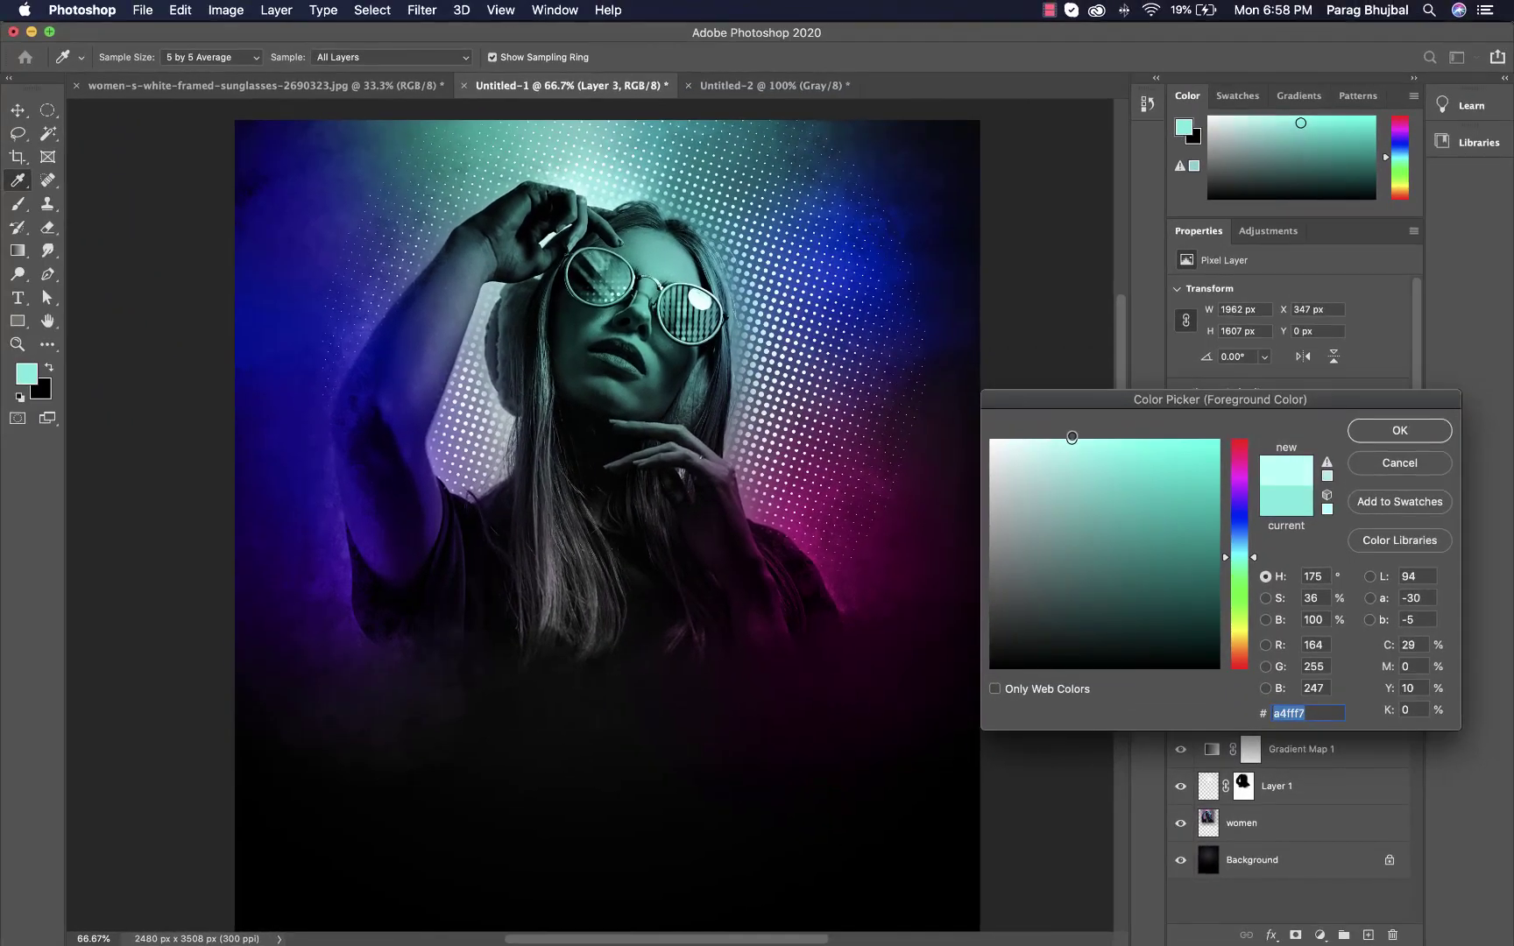
Tint the hair and shoulders with light blue, then cyan
left_click_drag(1253, 556, 1252, 543)
left_click(1400, 430)
key("b")
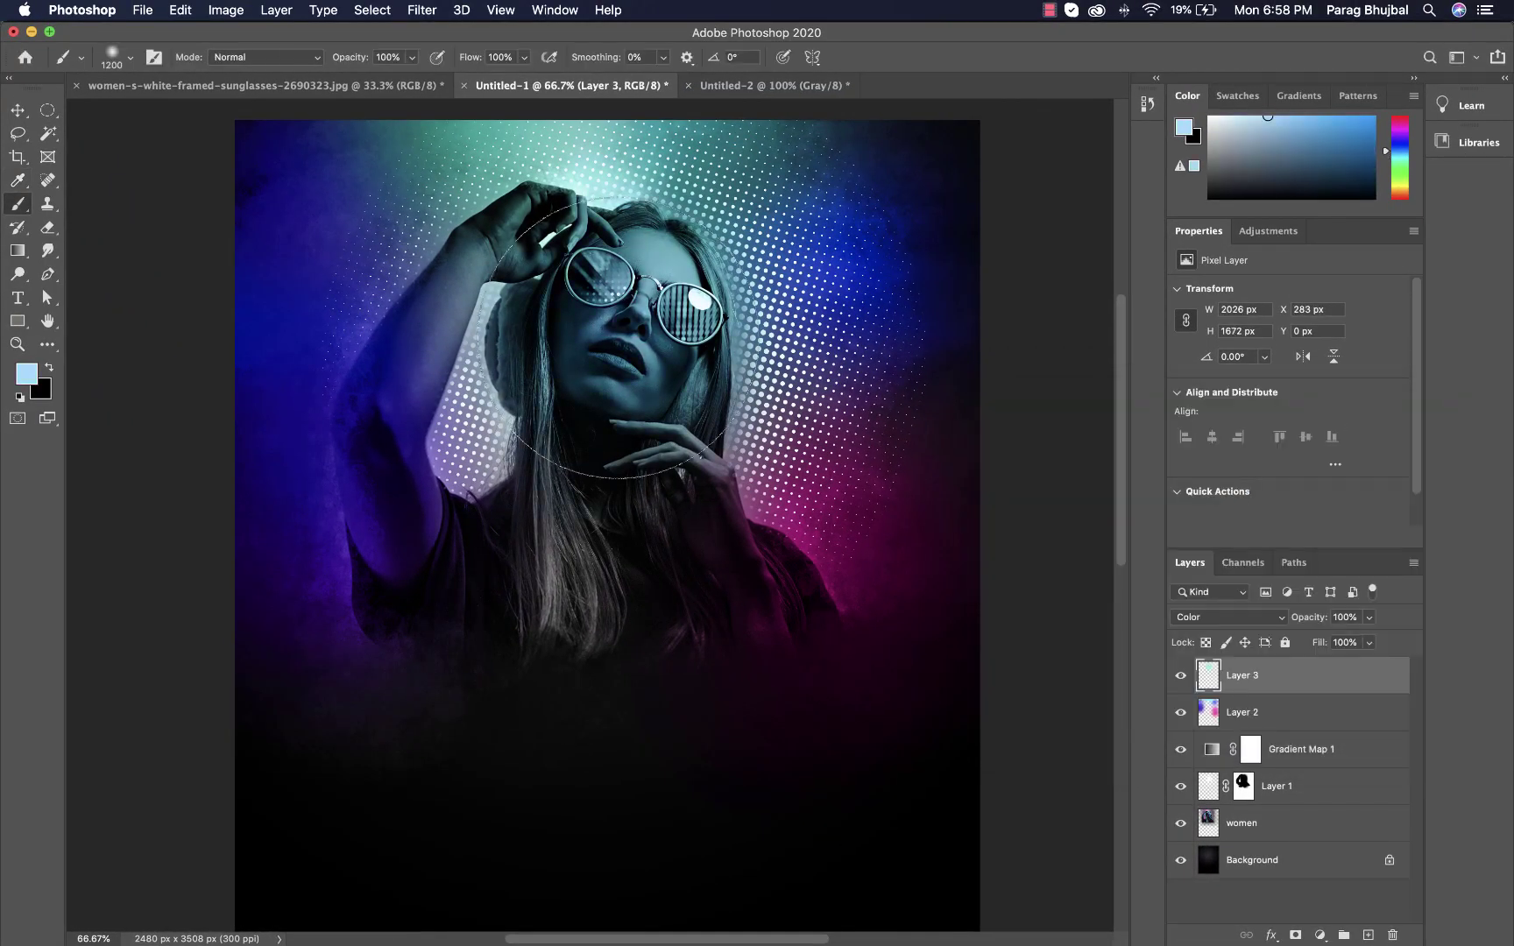
left_click_drag(534, 579, 777, 540)
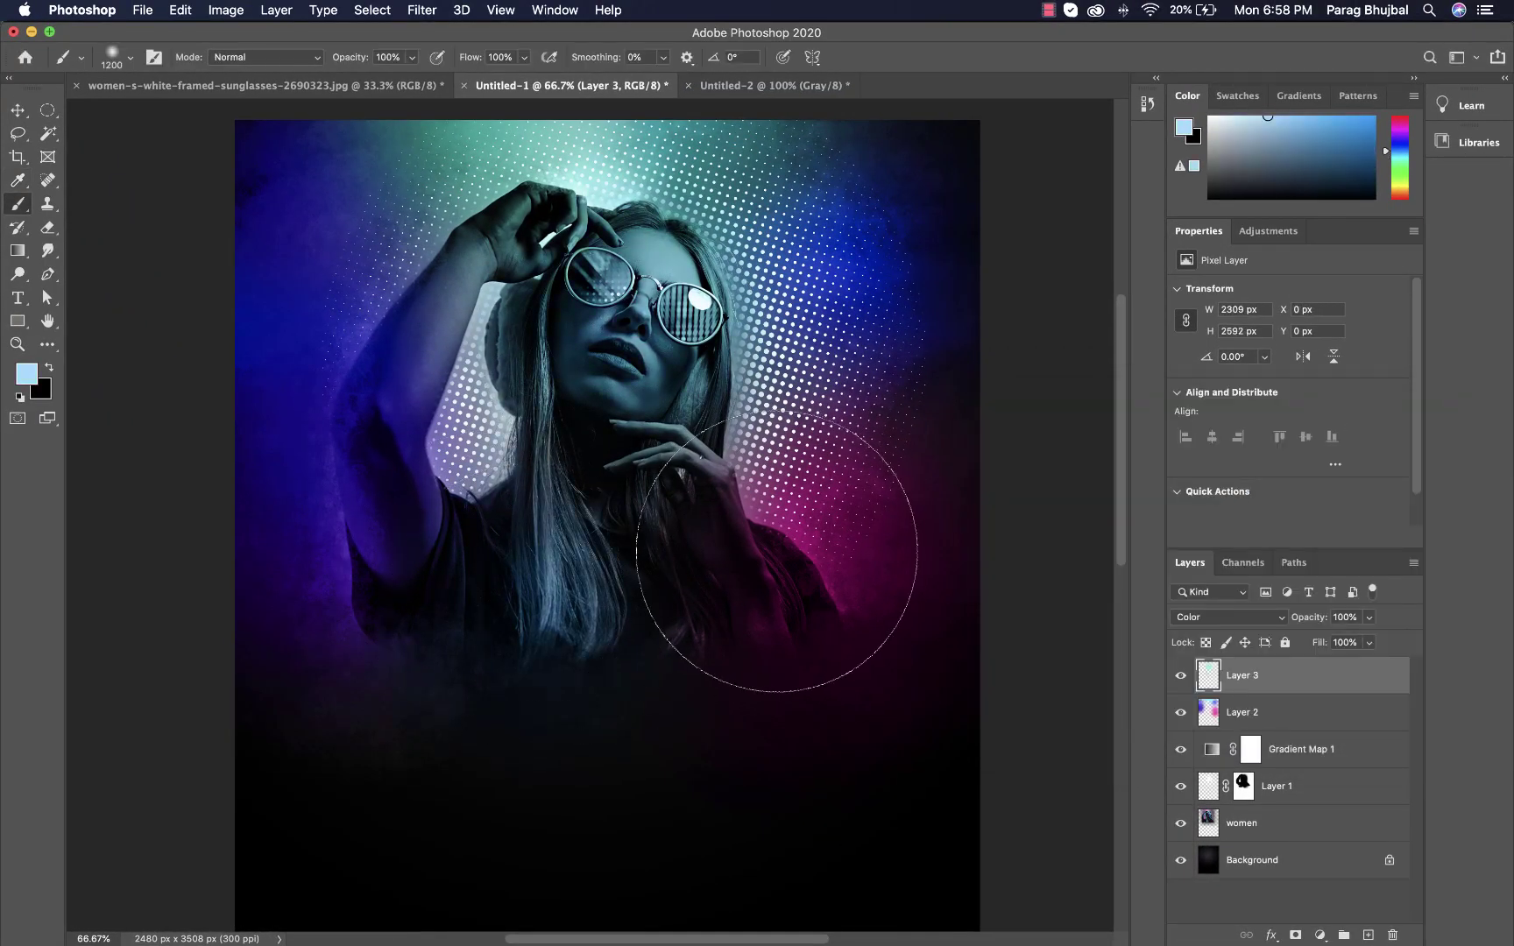
left_click(27, 382)
left_click(1236, 553)
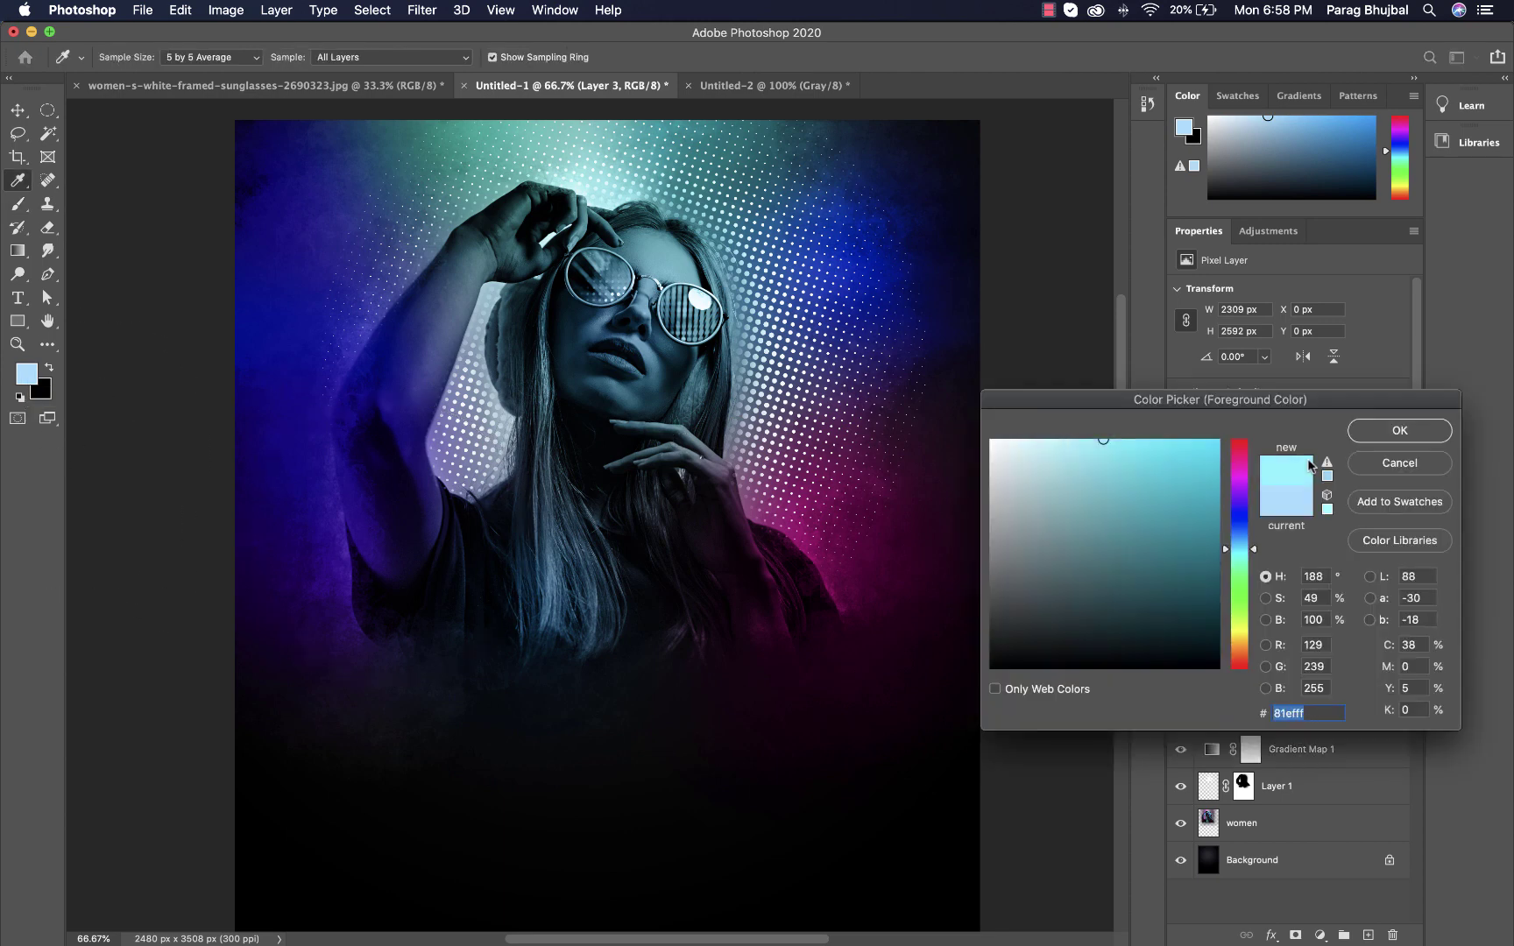
left_click(1399, 429)
mouse_move(563, 478)
left_mouse_down()
mouse_move(624, 540)
mouse_move(530, 541)
mouse_move(384, 575)
left_mouse_up()
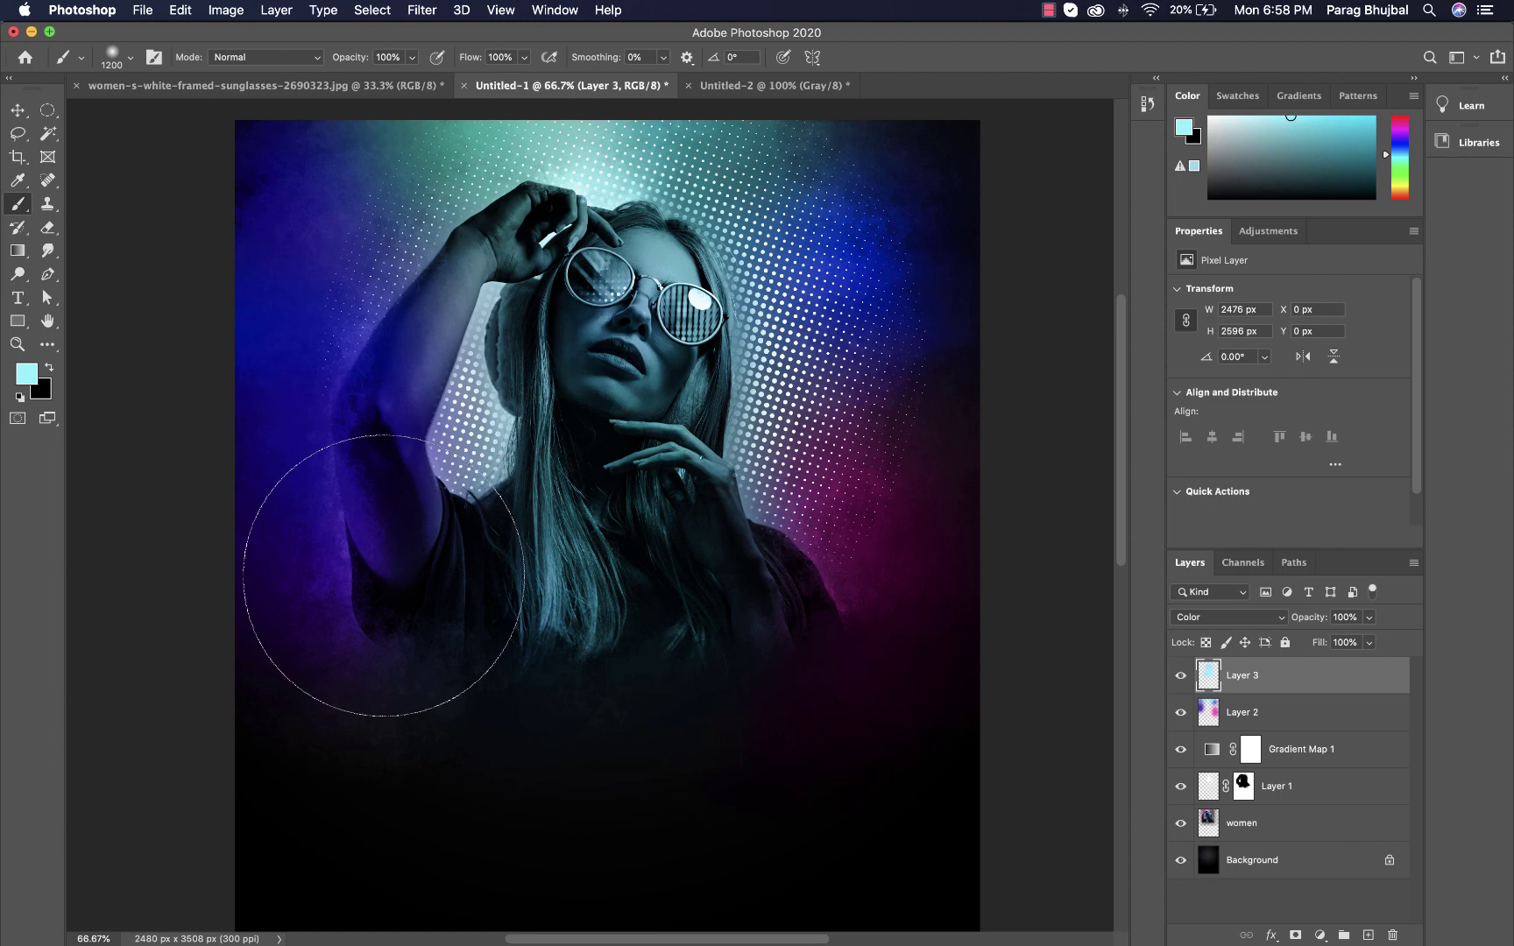
Switch the painting colour to light yellow (fff681) and dab it on the right of the halftone
scroll(383, 575, "down", 3)
scroll(383, 526, "up", 2)
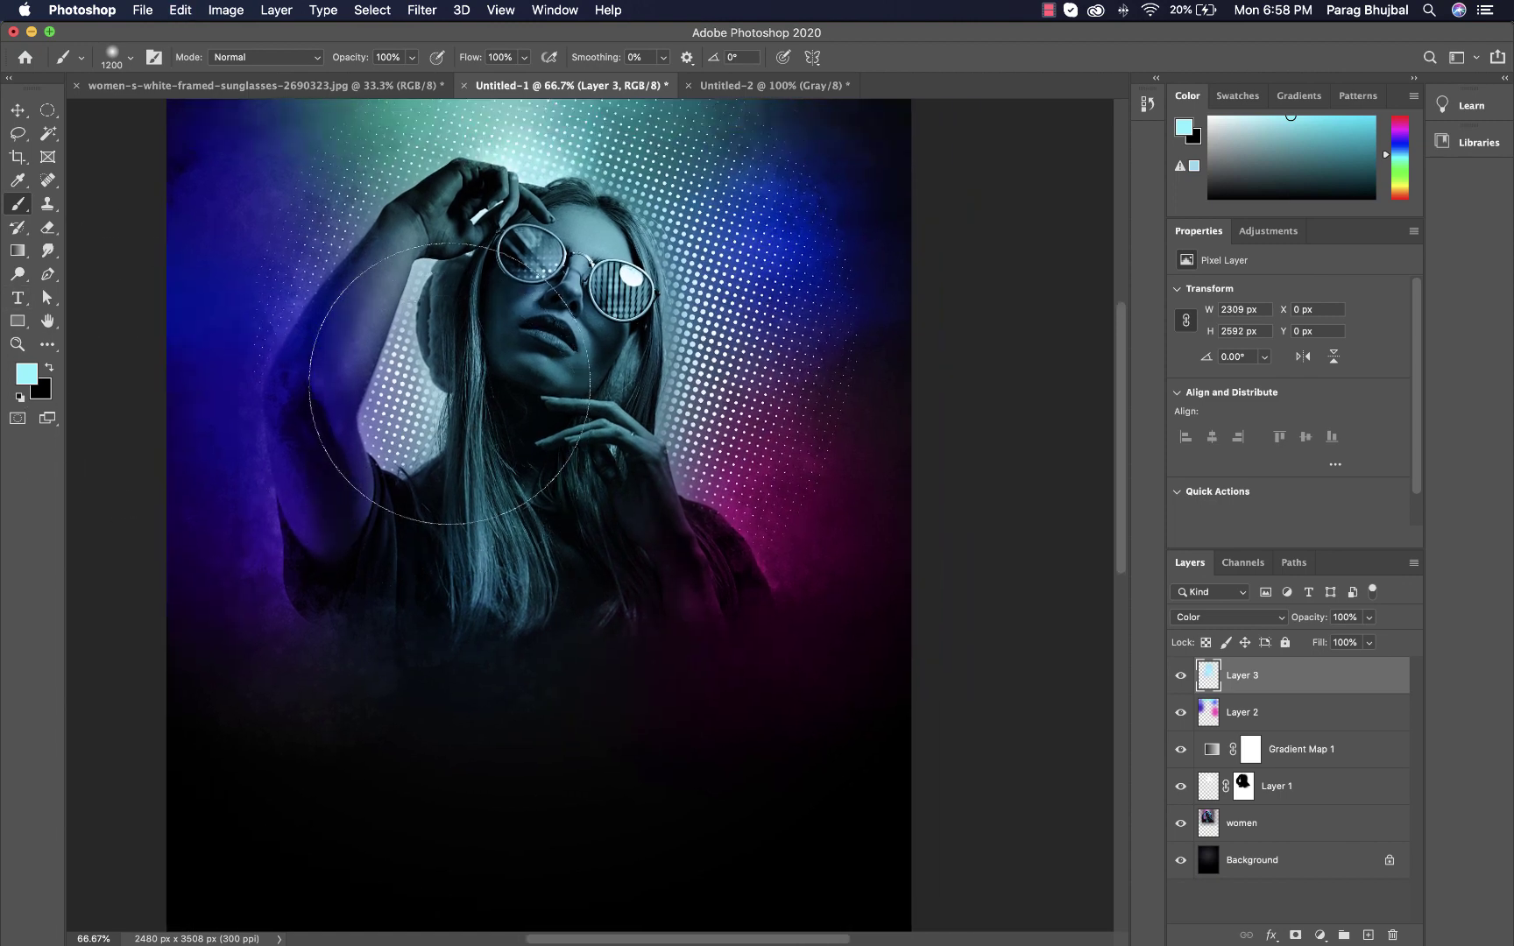
left_click(27, 374)
left_click(1240, 629)
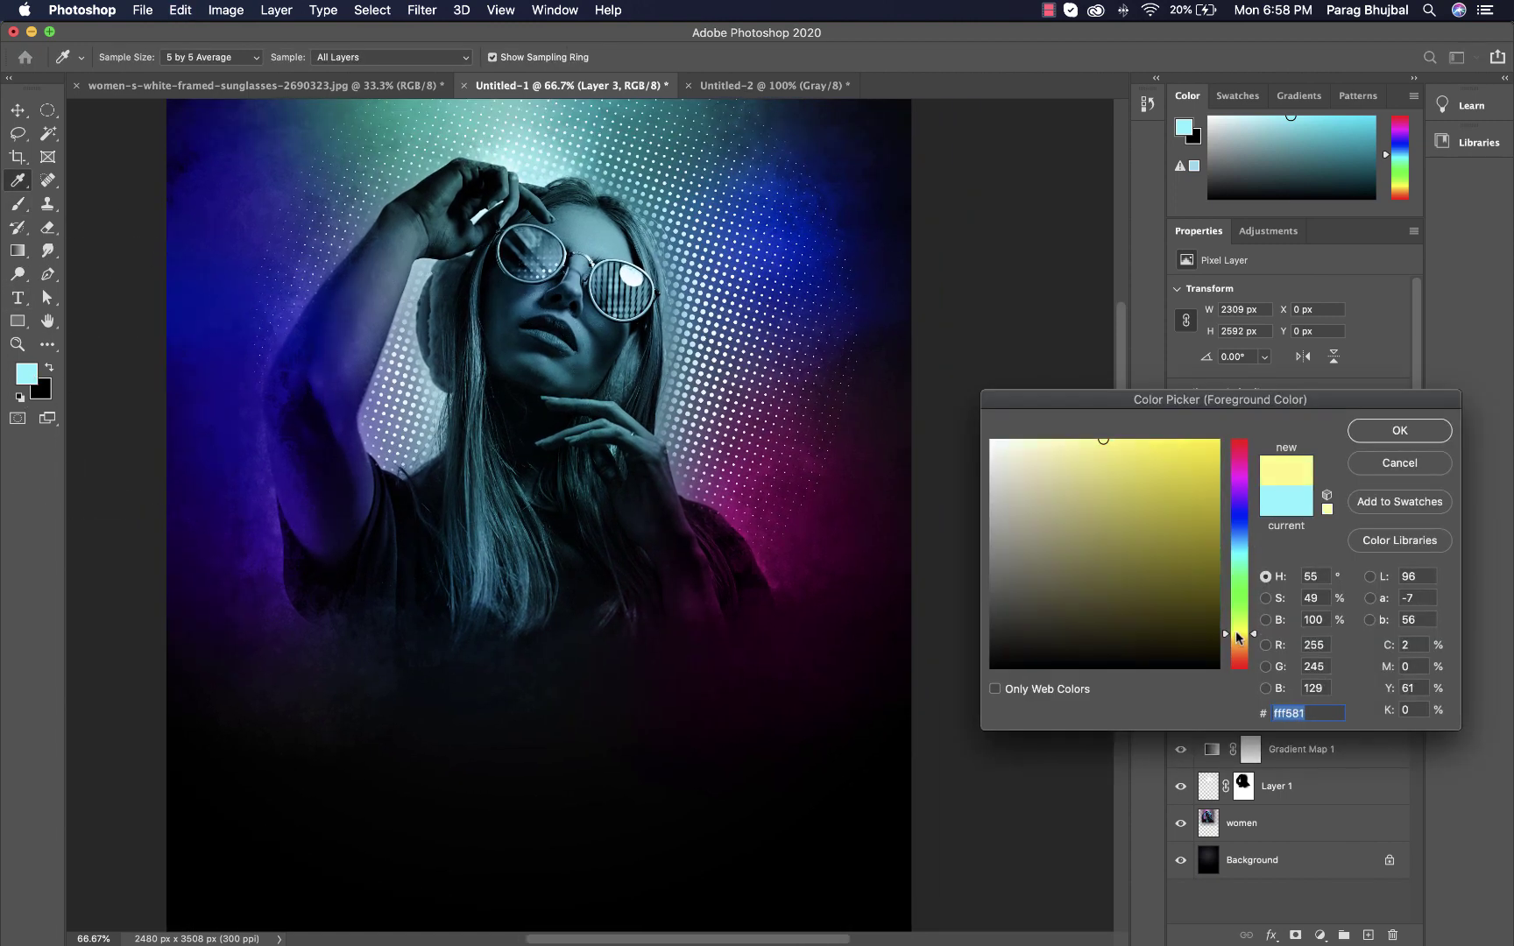
left_click(1398, 430)
left_click(791, 371)
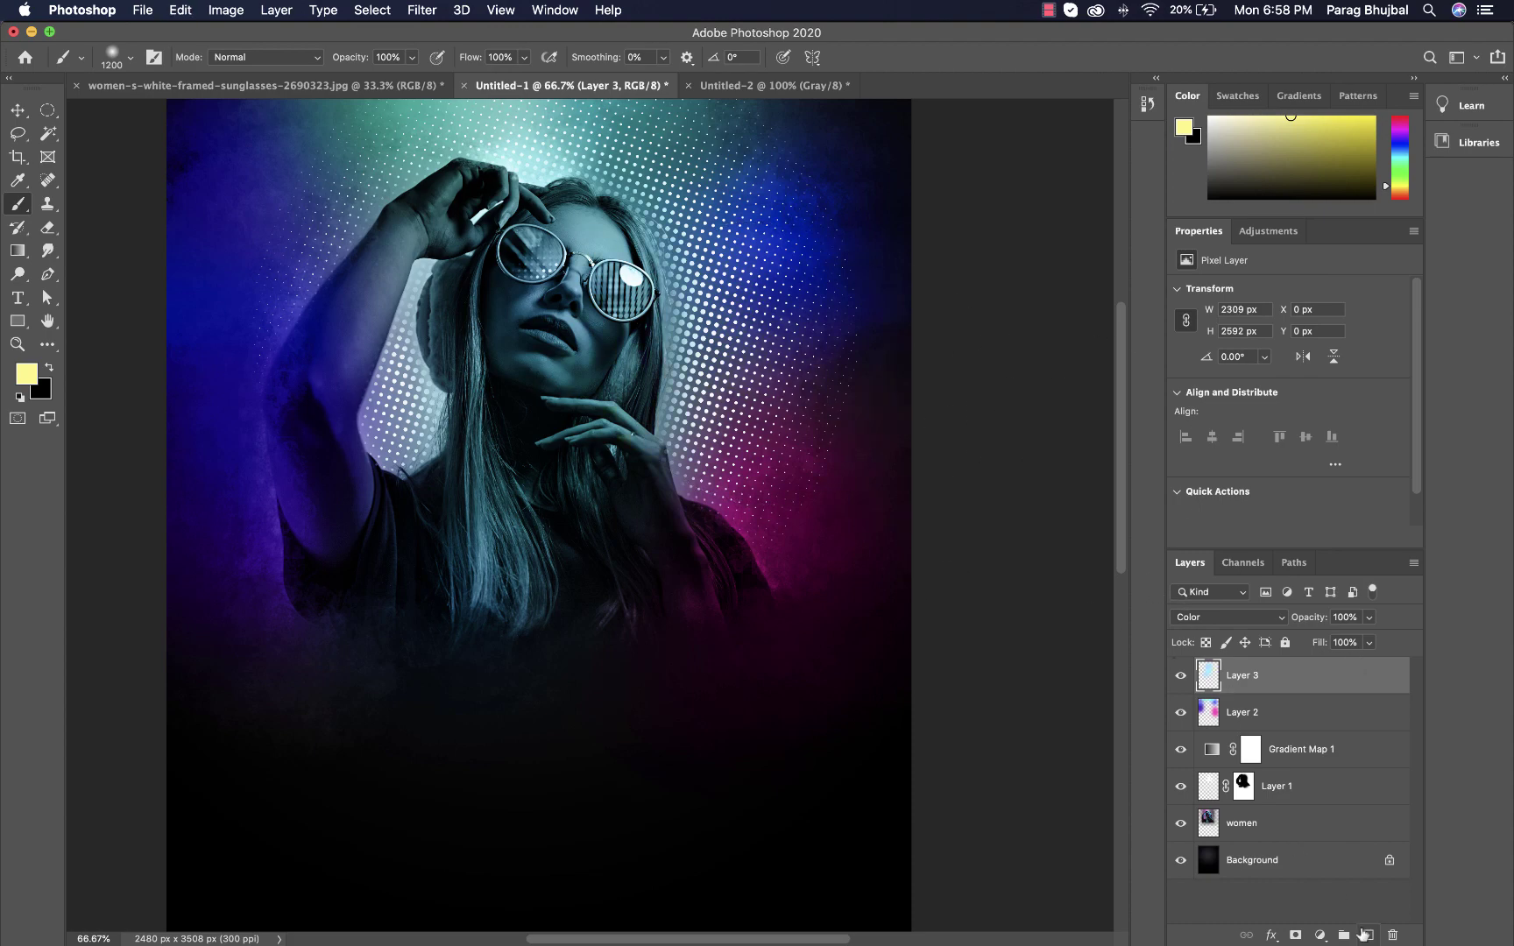
Paint a yellow glow on new Layer 4, in Color blend mode at 48% opacity
left_click(1364, 934)
left_click(700, 350)
left_click(1226, 617)
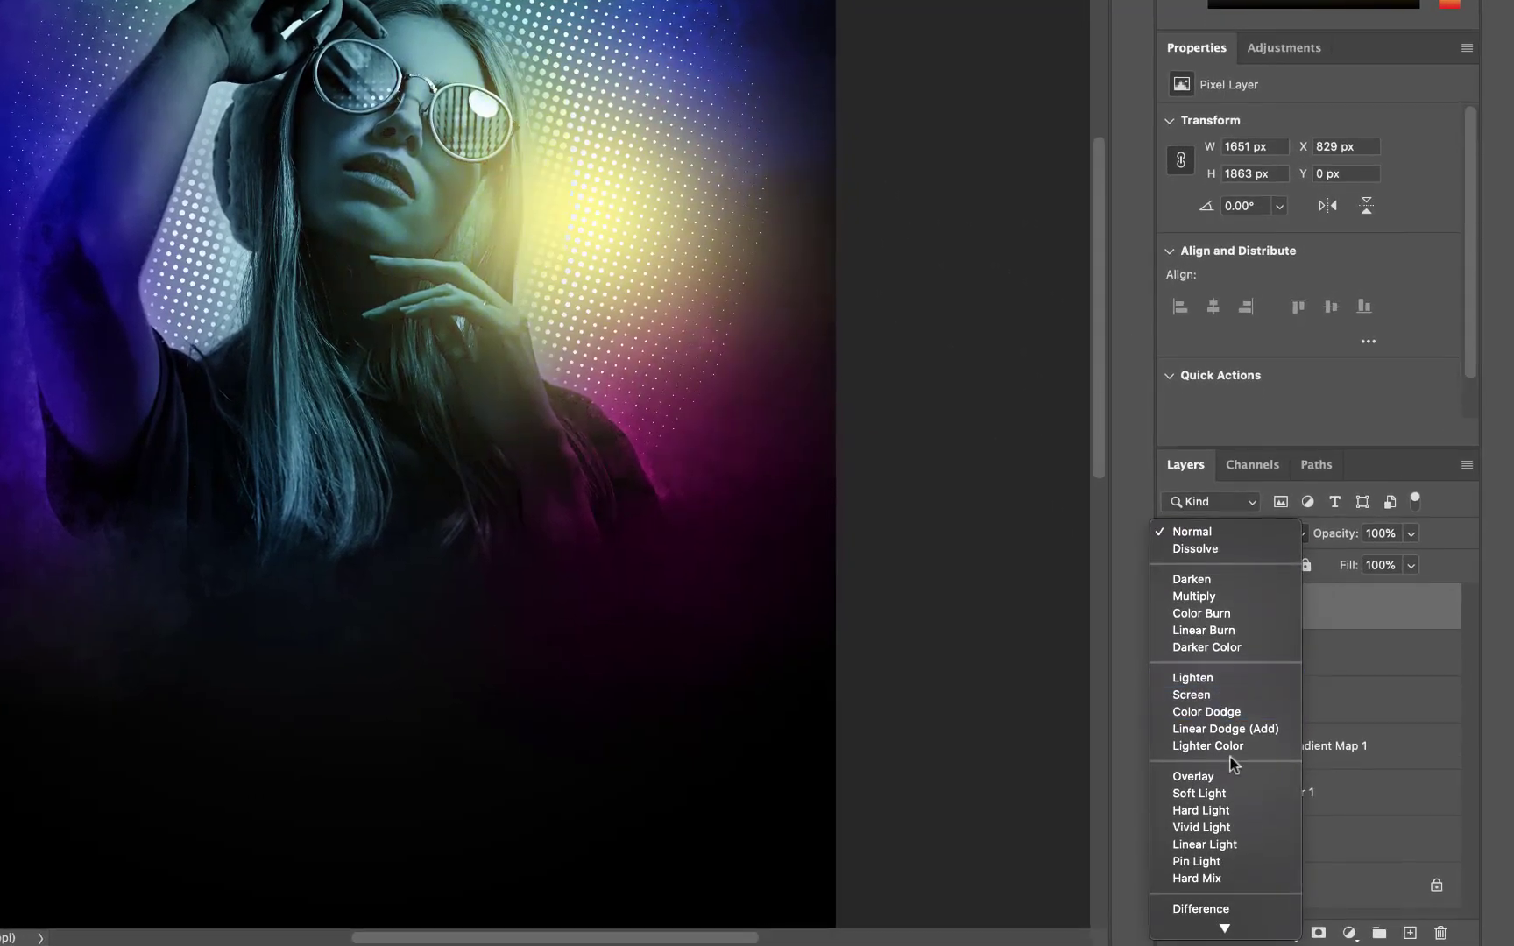
left_click(1244, 906)
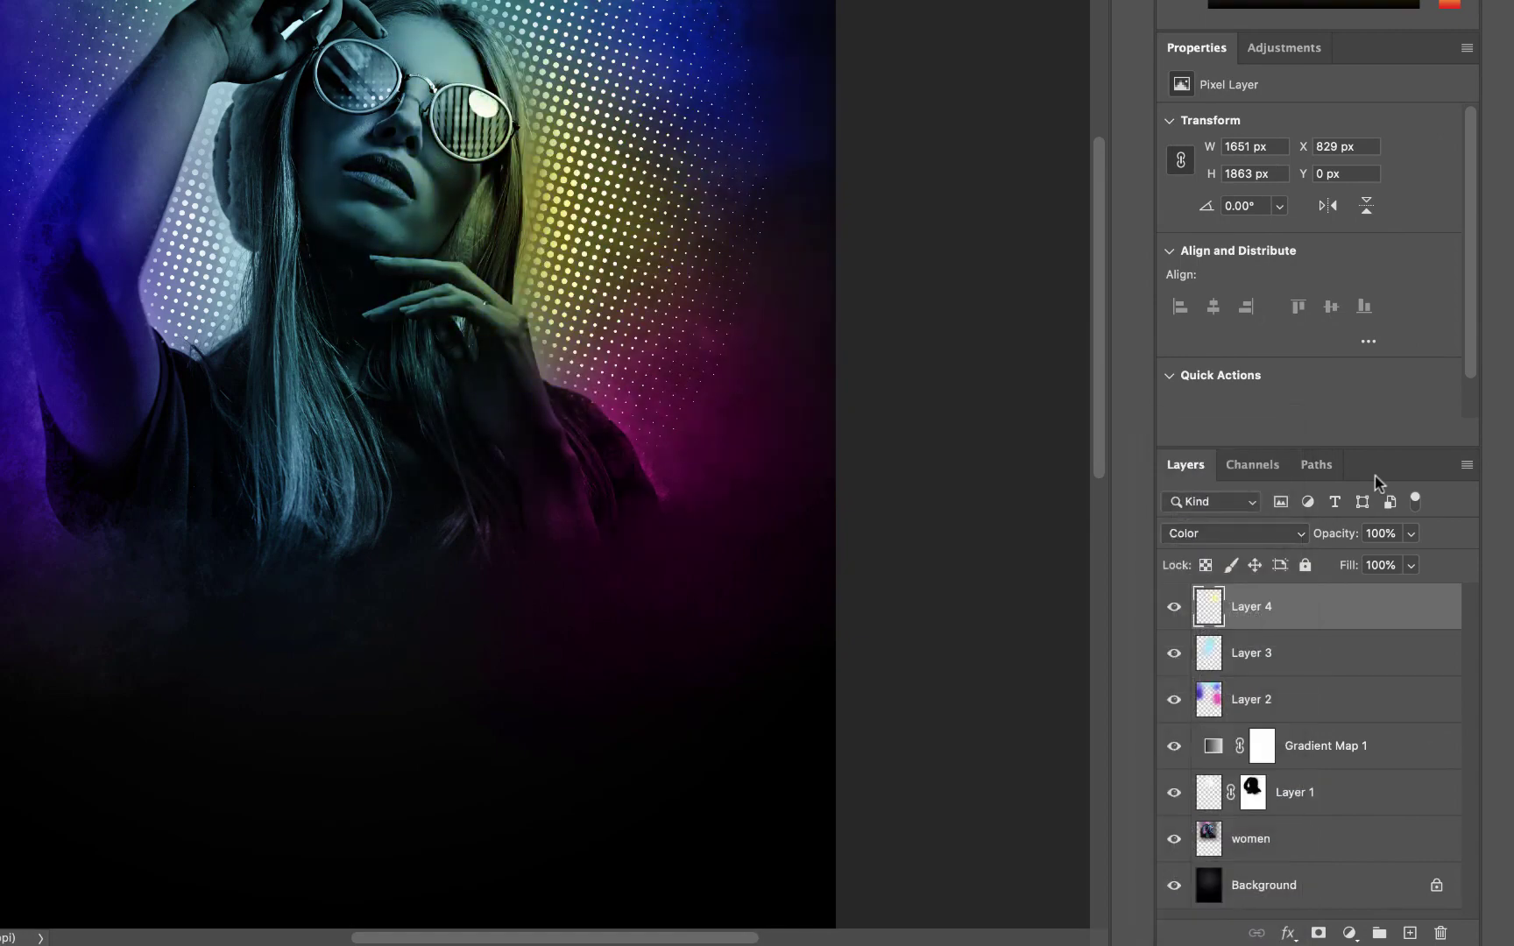
left_click(1410, 534)
left_click_drag(1416, 559, 1345, 560)
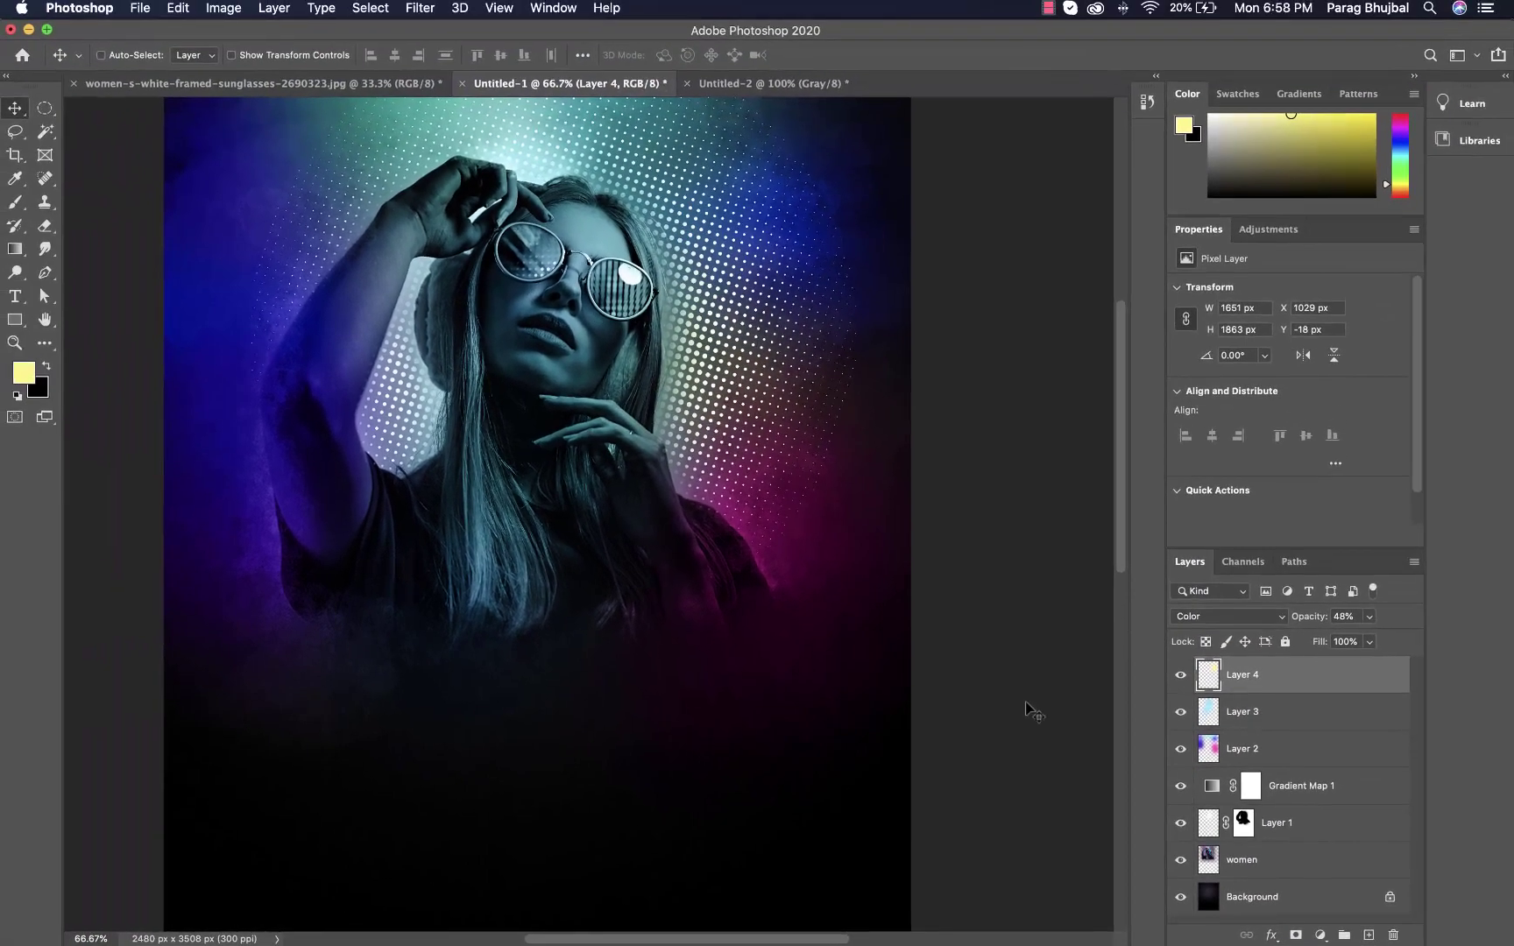
Rename Layer 1 to 'color halftone'
left_click(1291, 826)
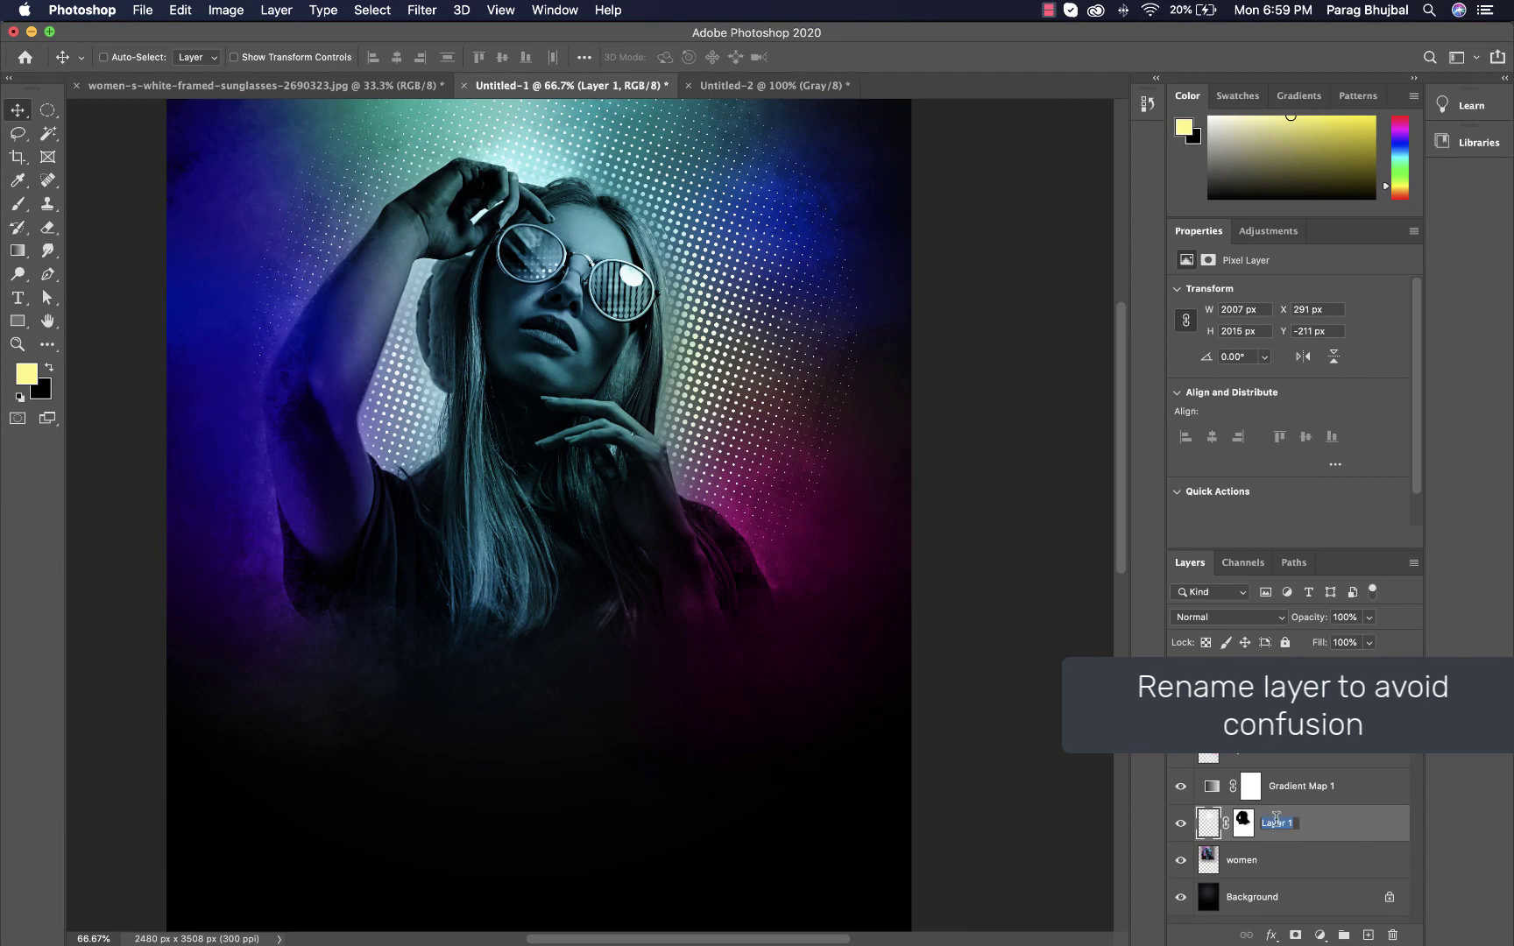
type("colorhalftone")
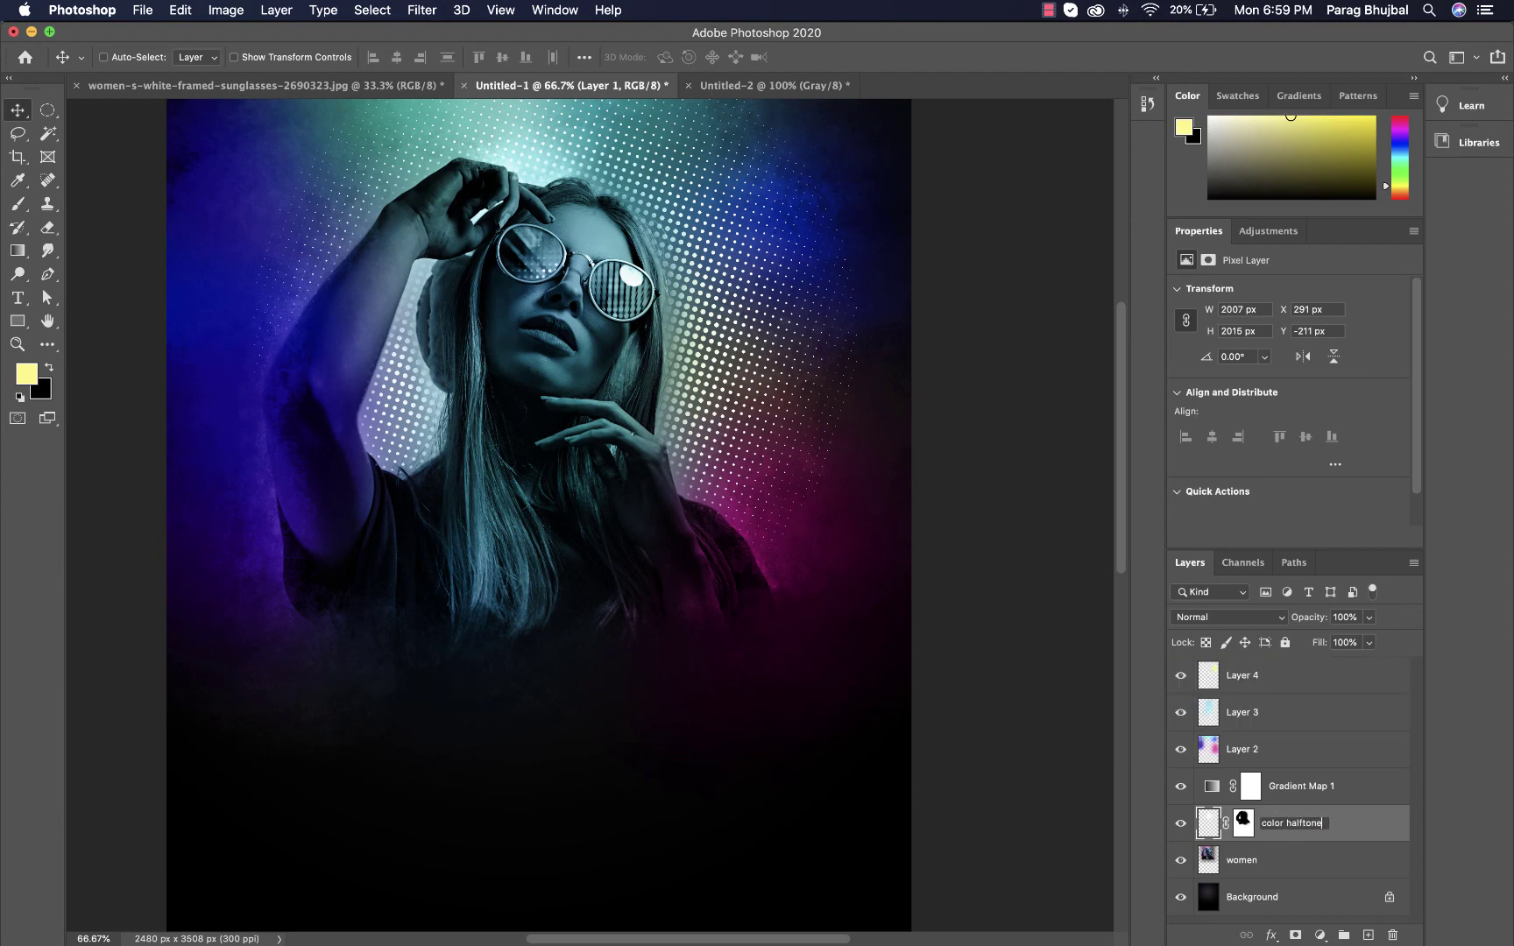
key("Return")
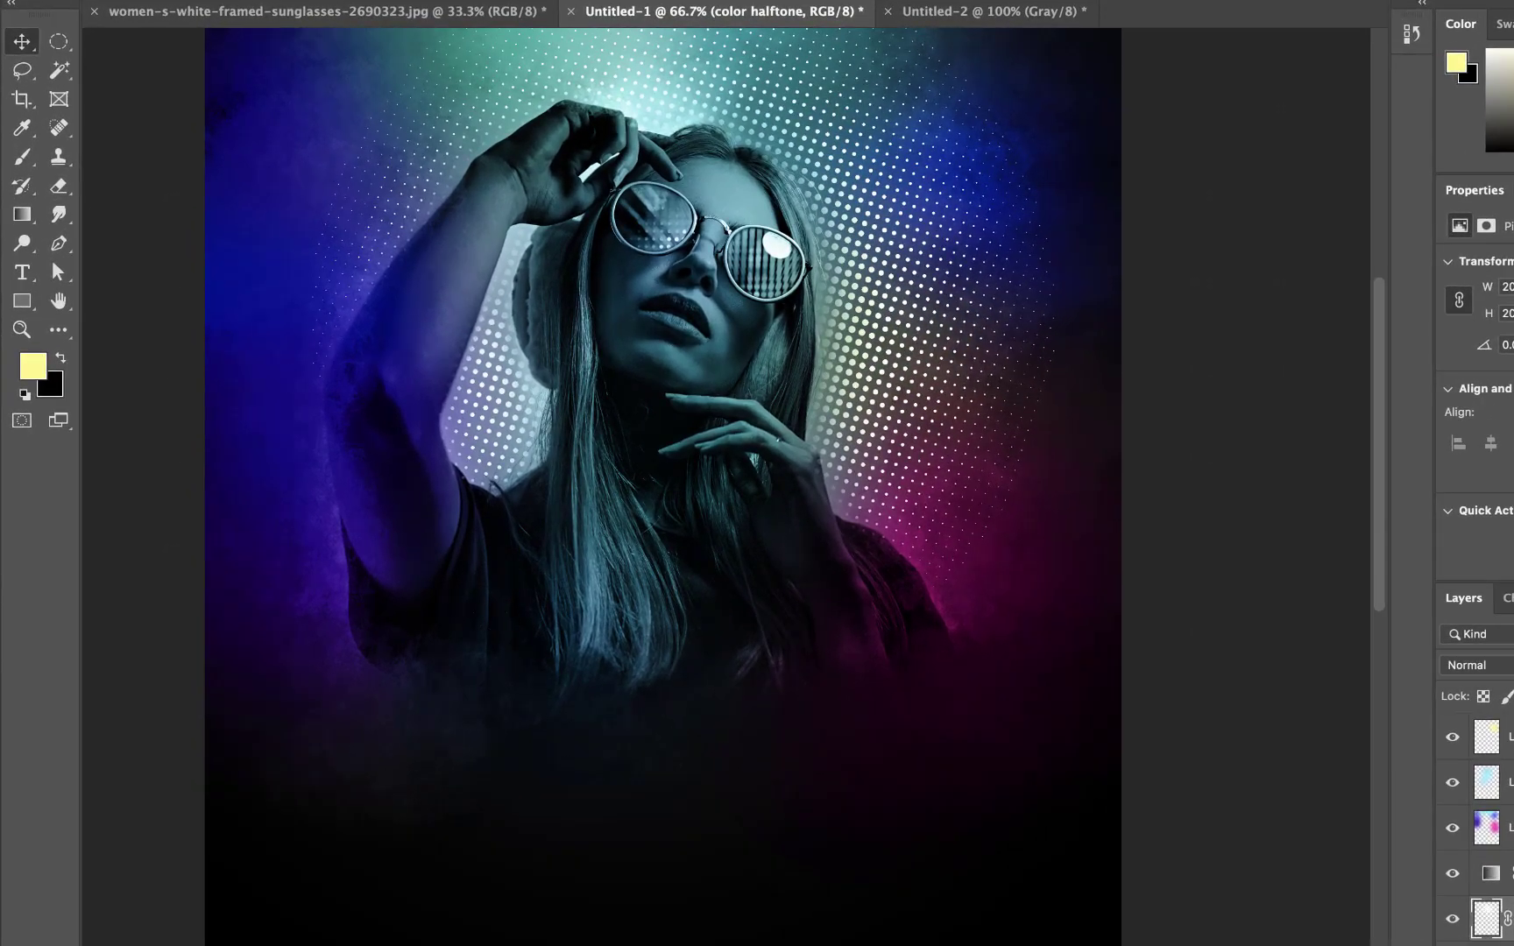
Add yellow 'MUSIC EVENT' text, scaled to 74.23 pt and centred below the portrait
key("t")
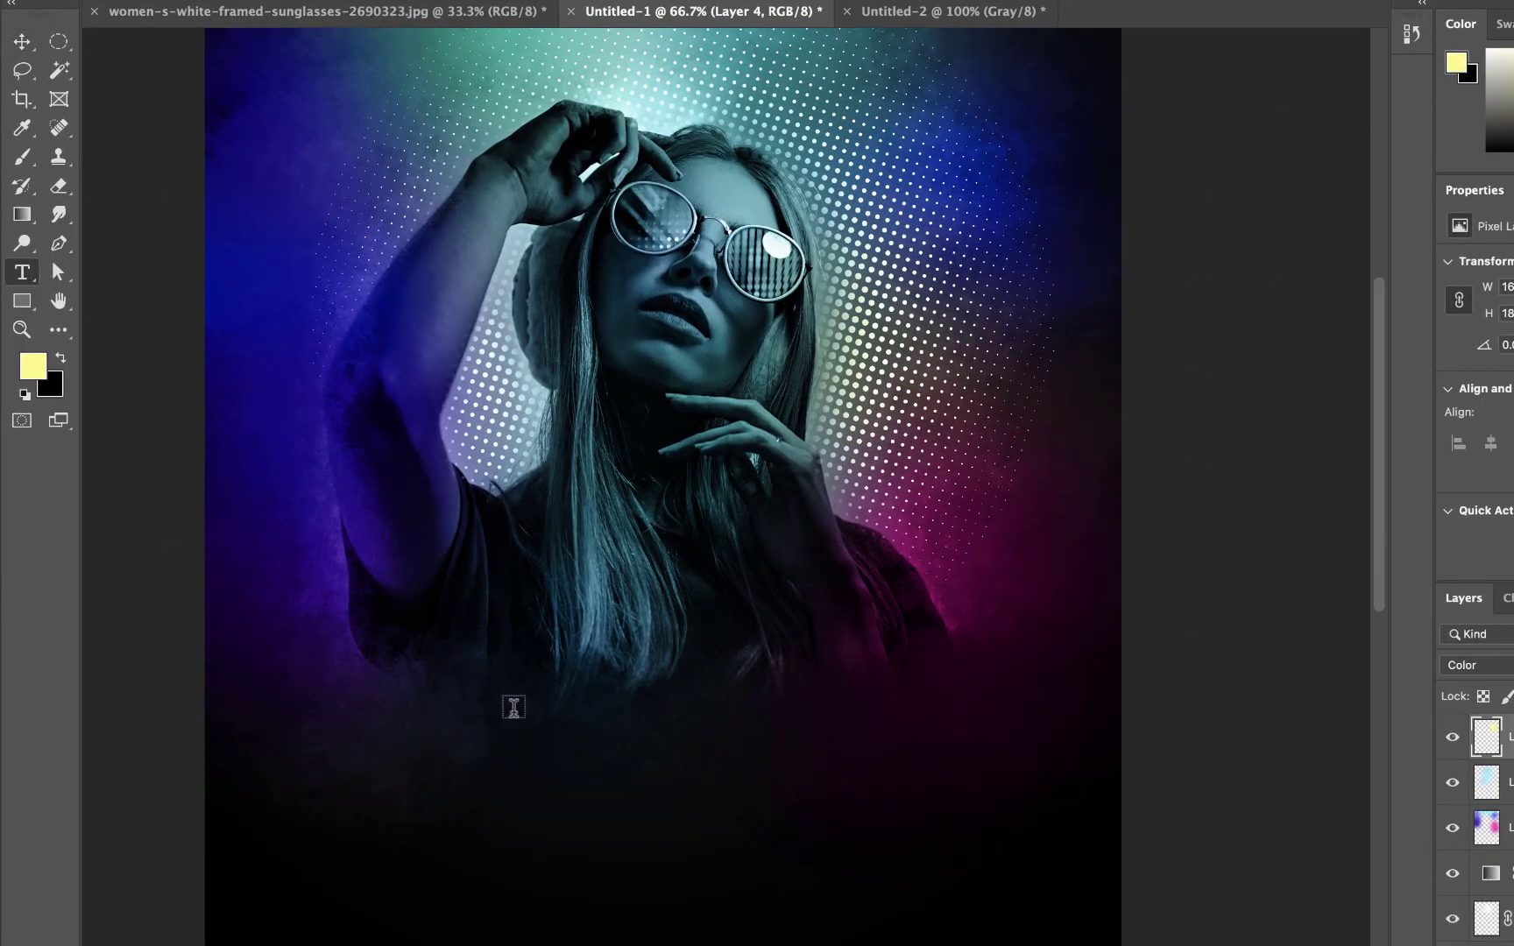
left_click(522, 769)
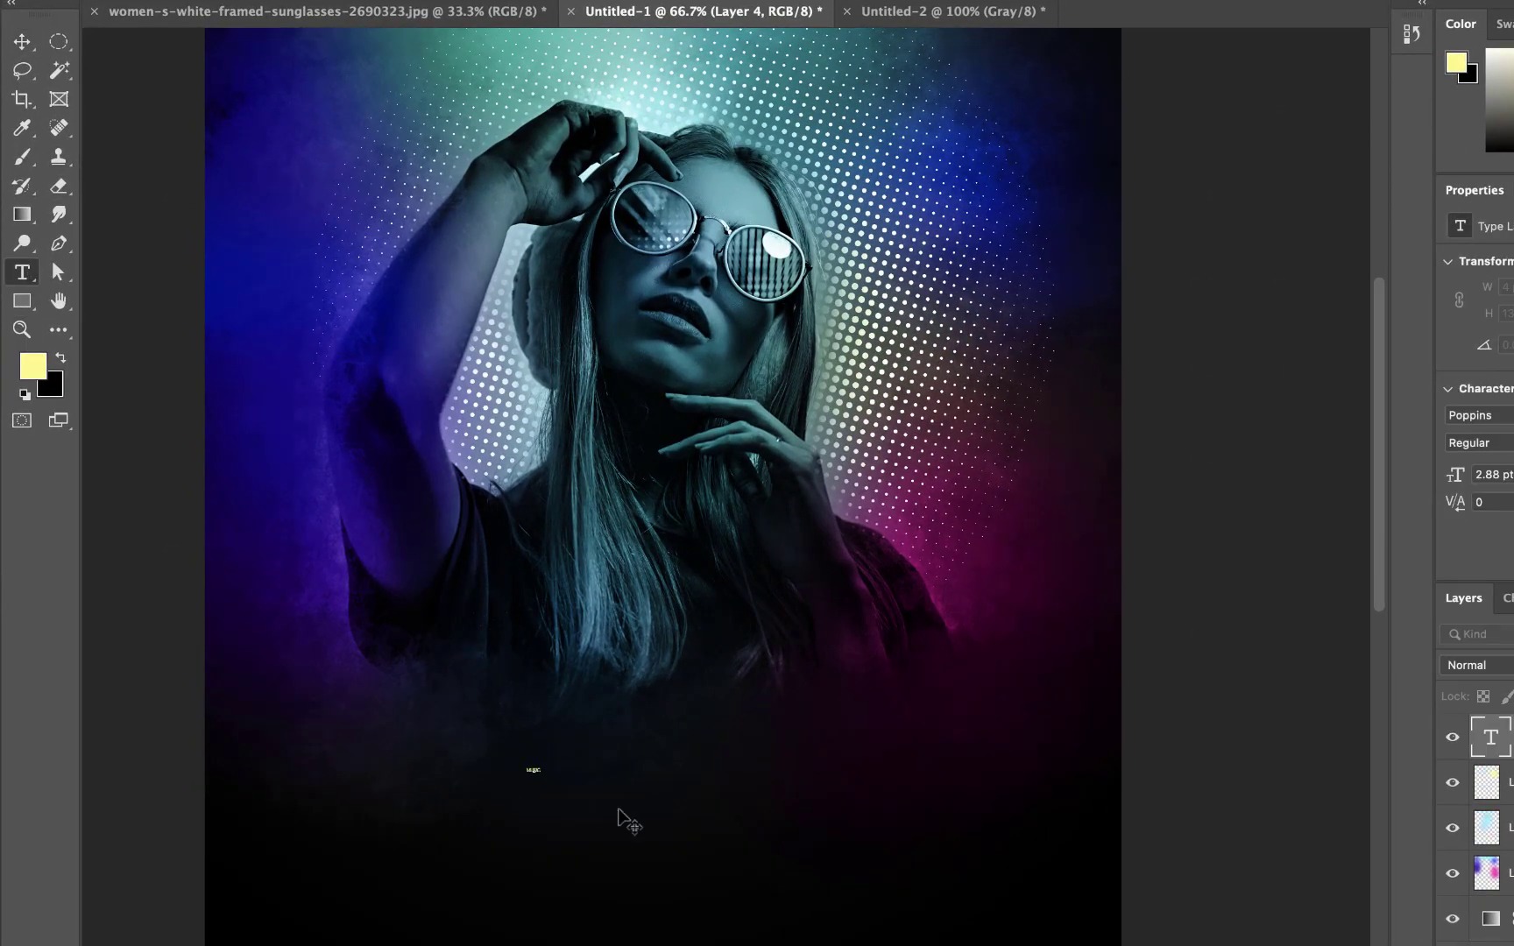
type("band")
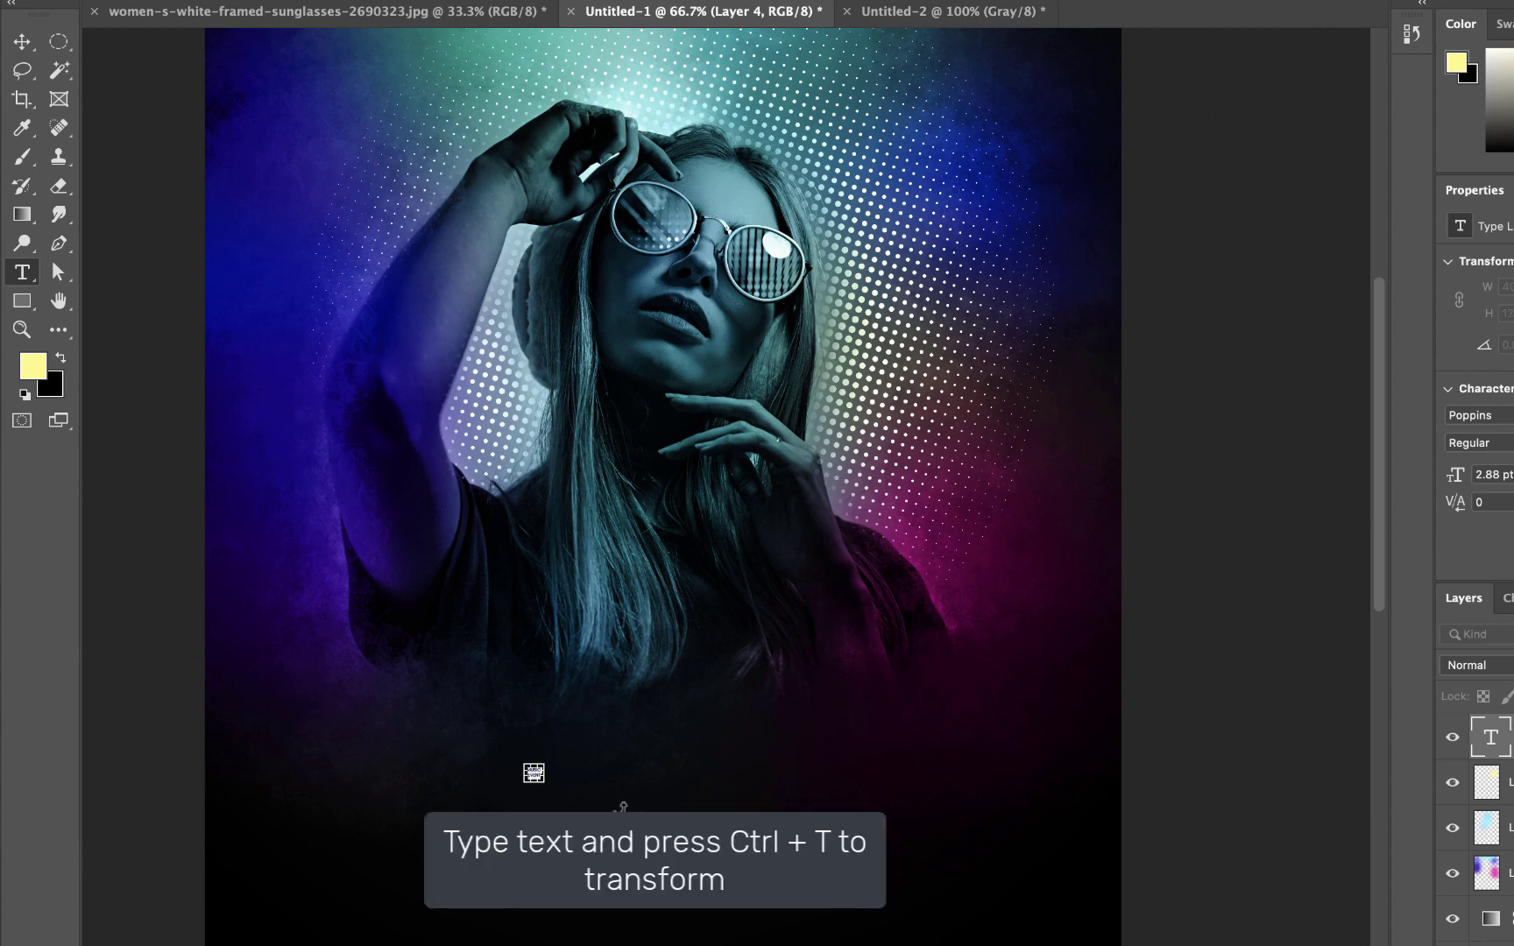
key("ctrl+Return")
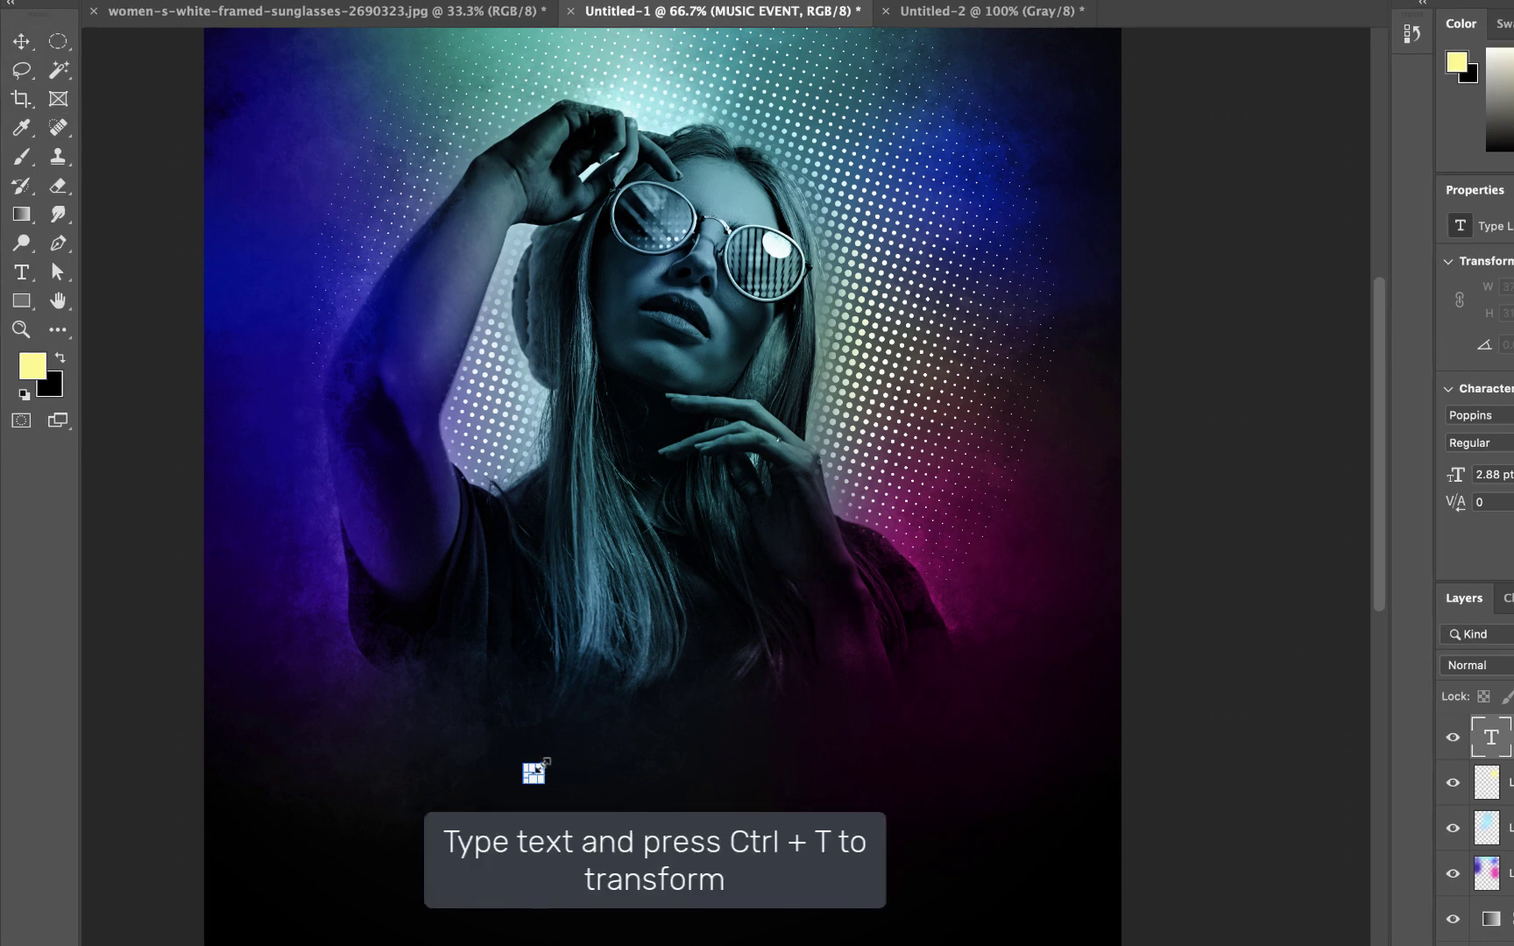
left_click_drag(545, 761, 938, 570)
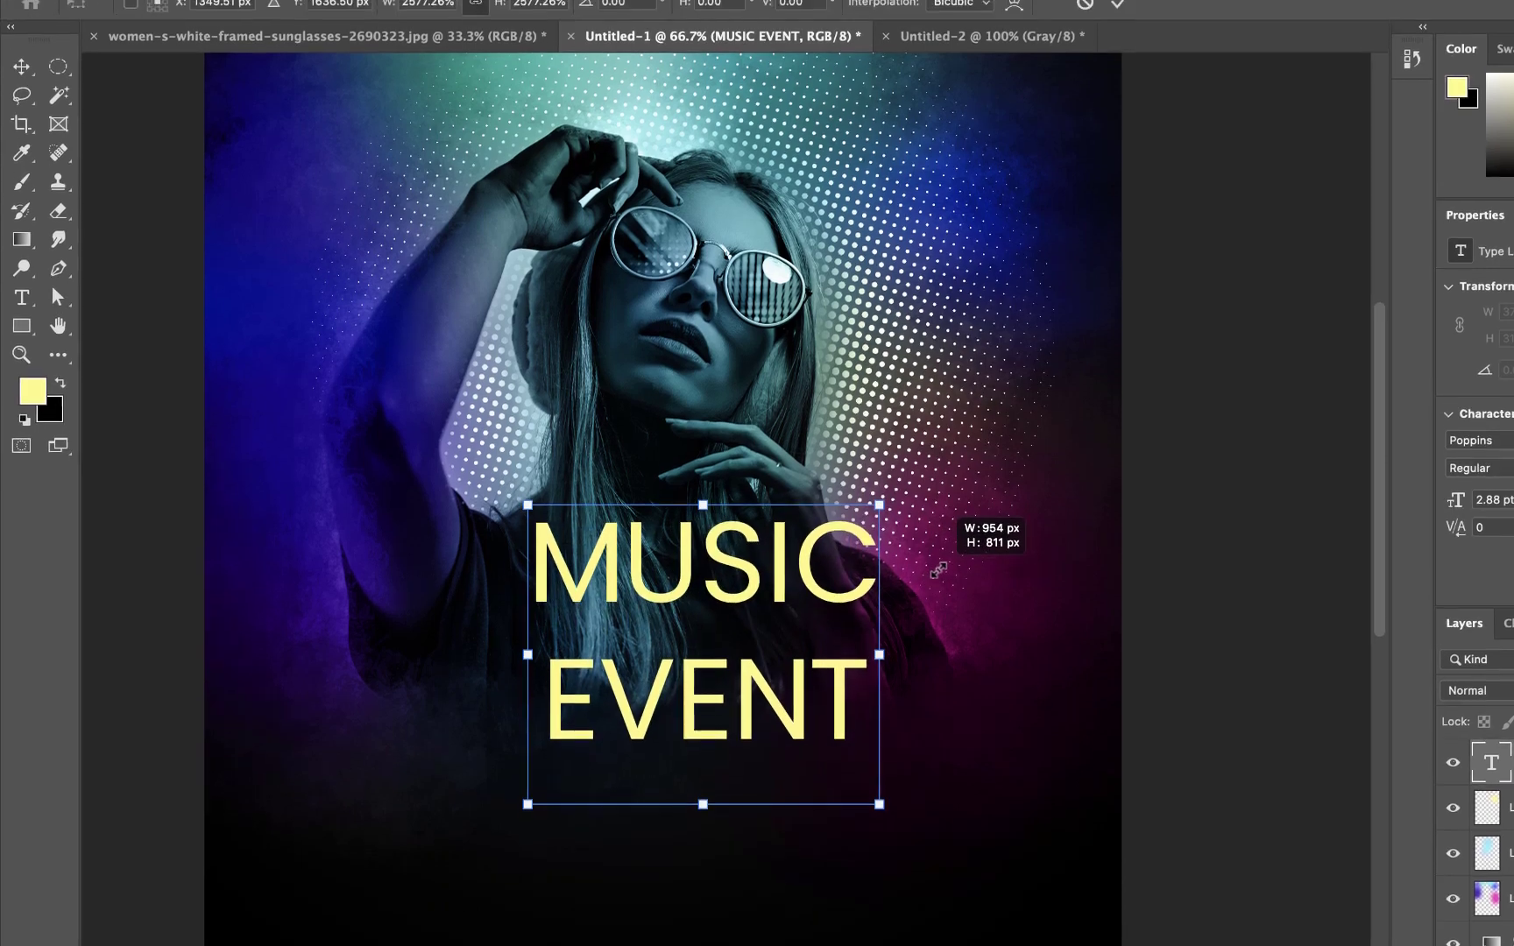
left_click_drag(716, 761, 696, 906)
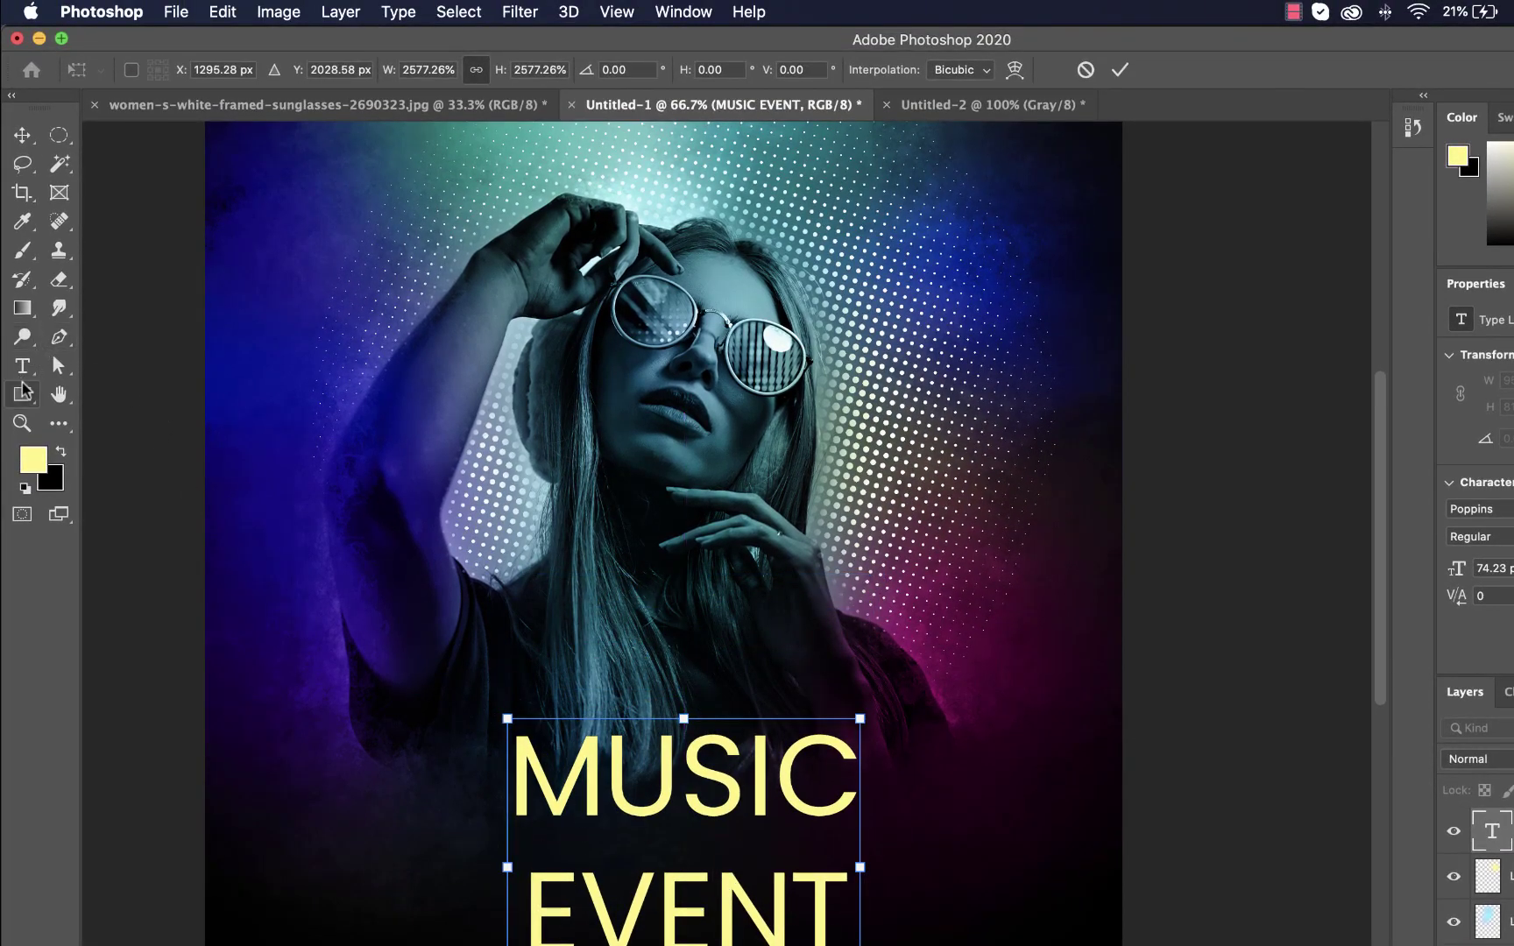
left_click(22, 367)
Set the MUSIC EVENT title to Poppins ExtraBold with 63.78 pt leading
key("ctrl+a")
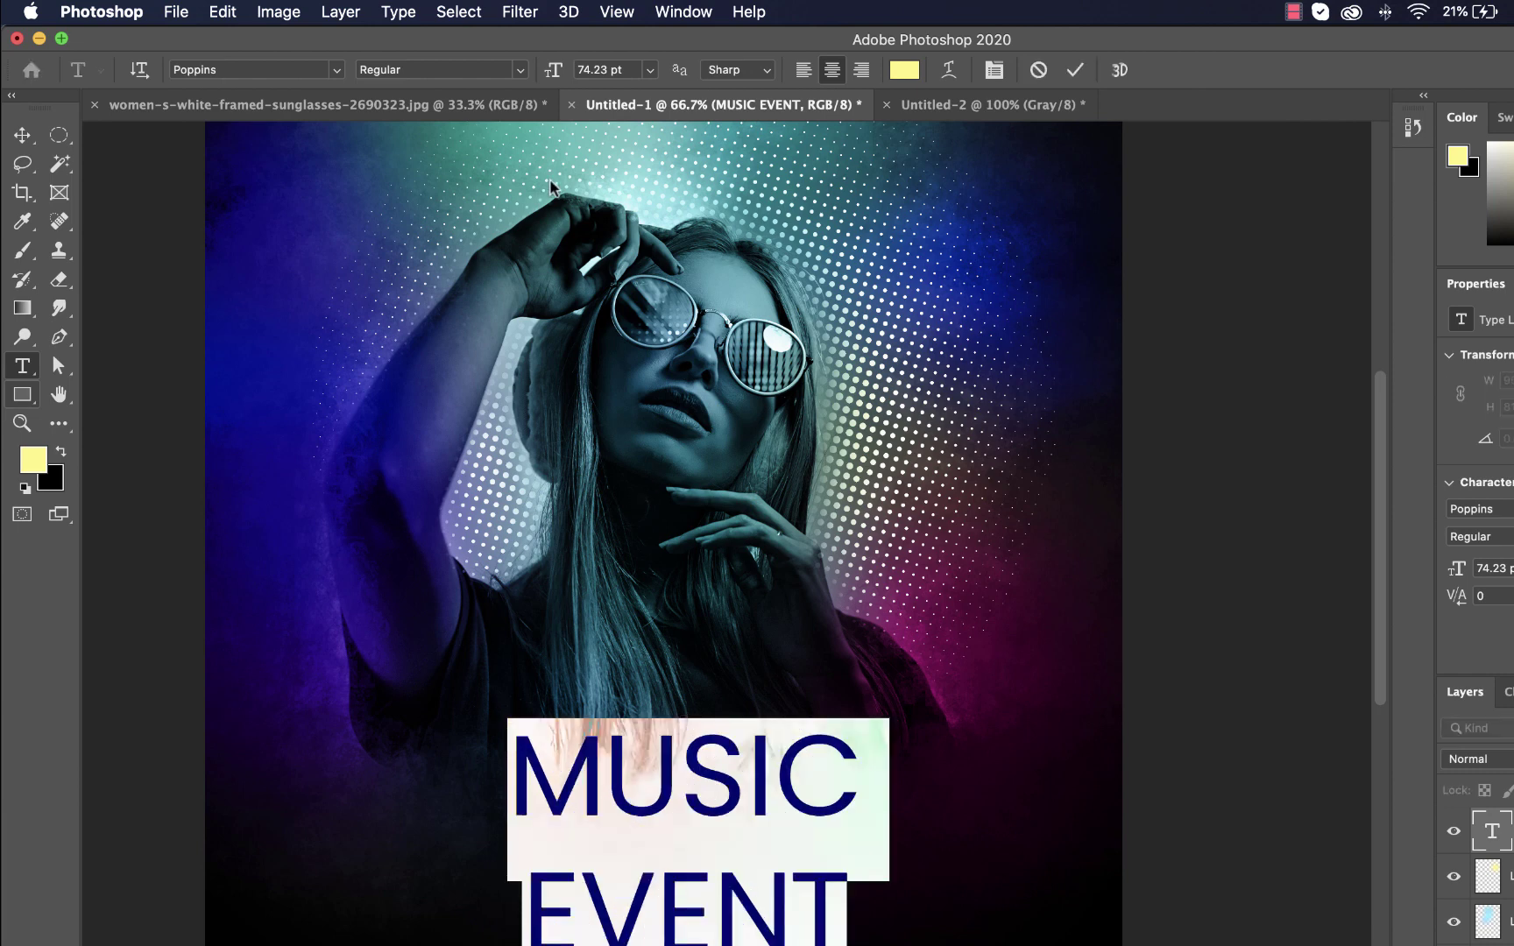
left_click(521, 70)
left_click(498, 179)
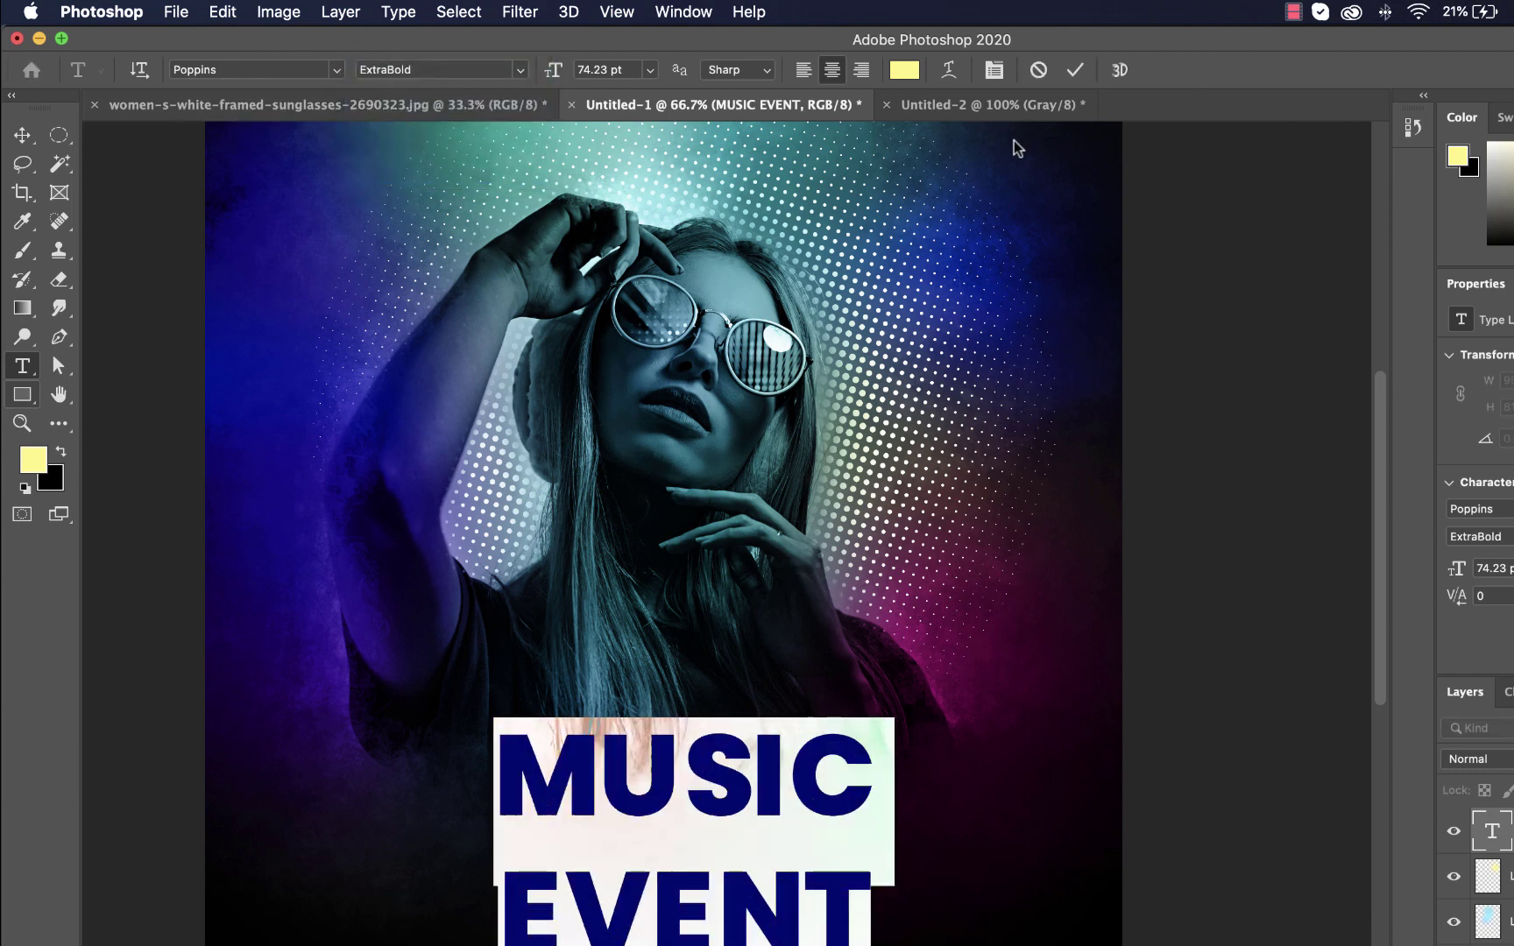
left_click(993, 70)
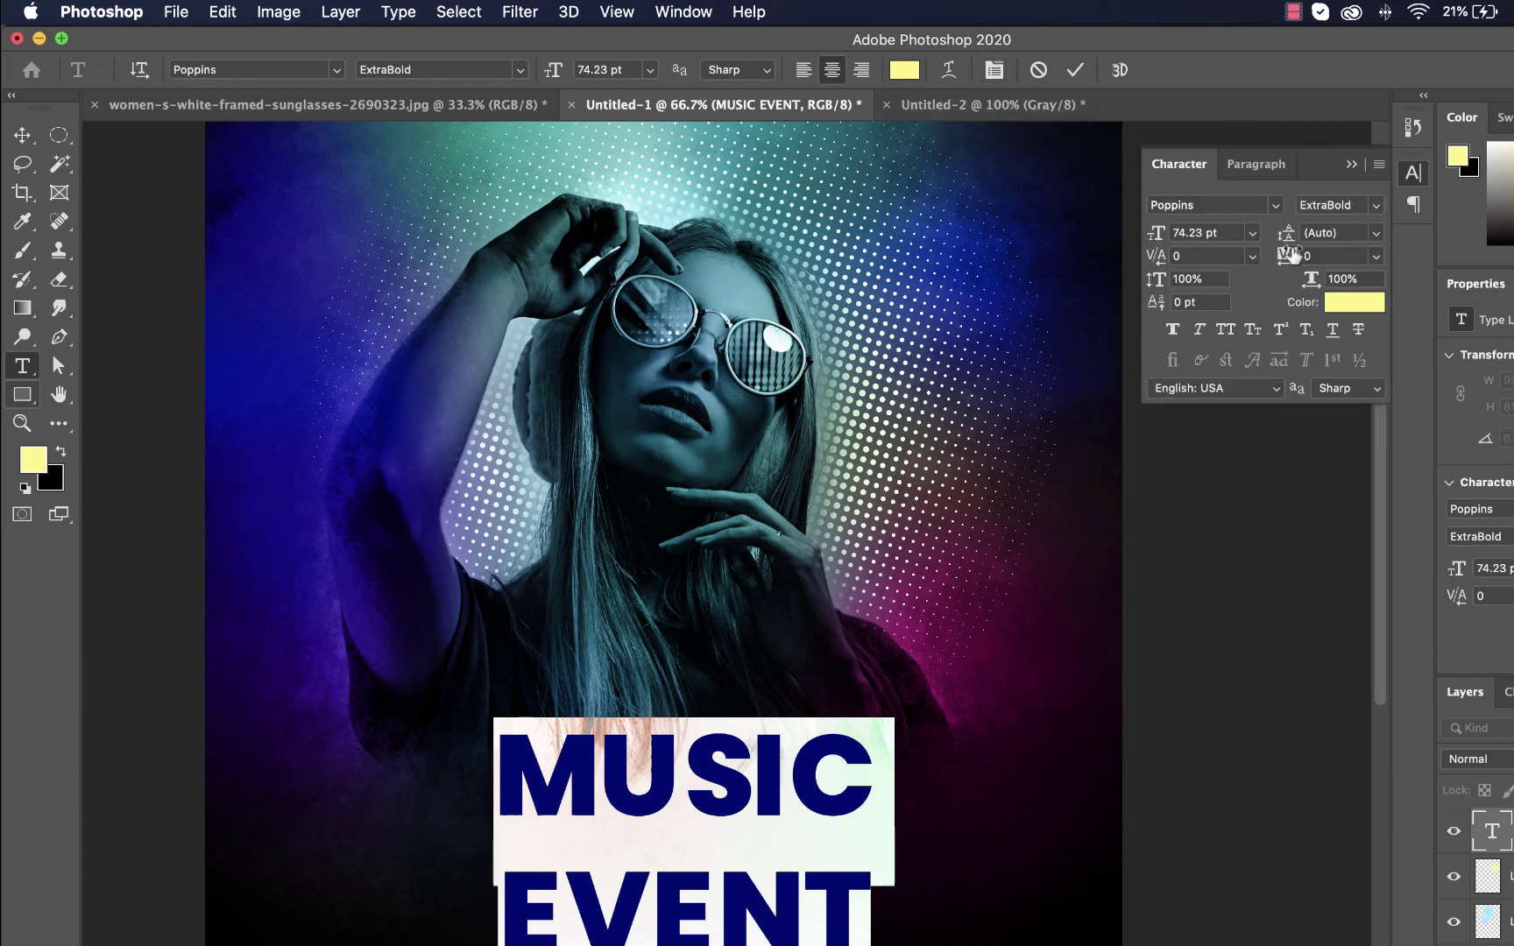
left_click_drag(1283, 241, 1264, 243)
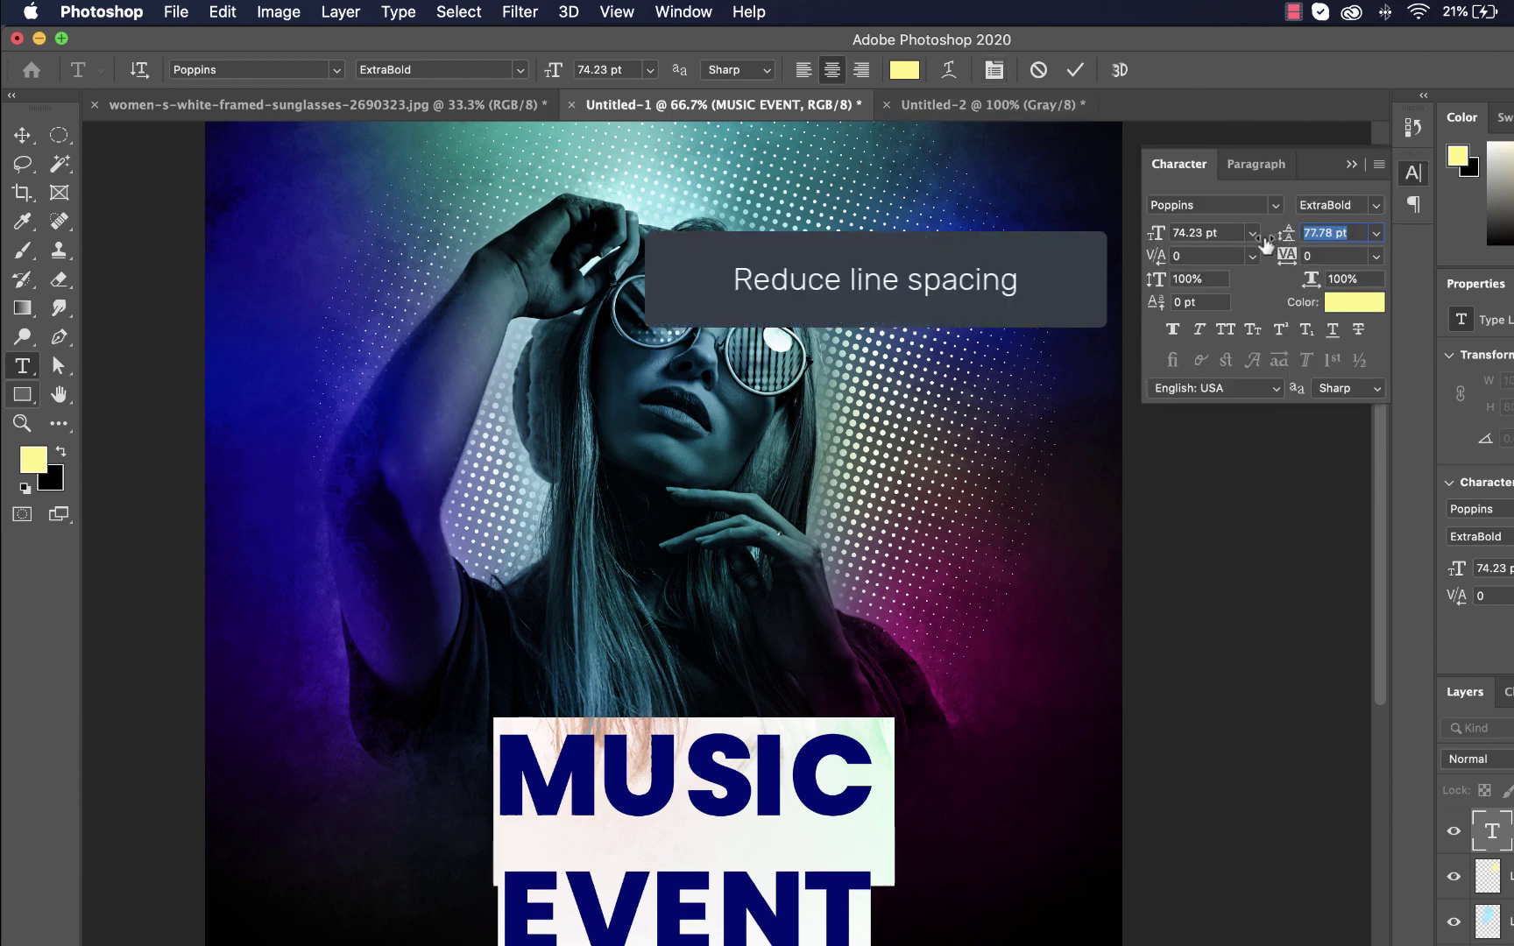
left_click_drag(1258, 248, 1250, 251)
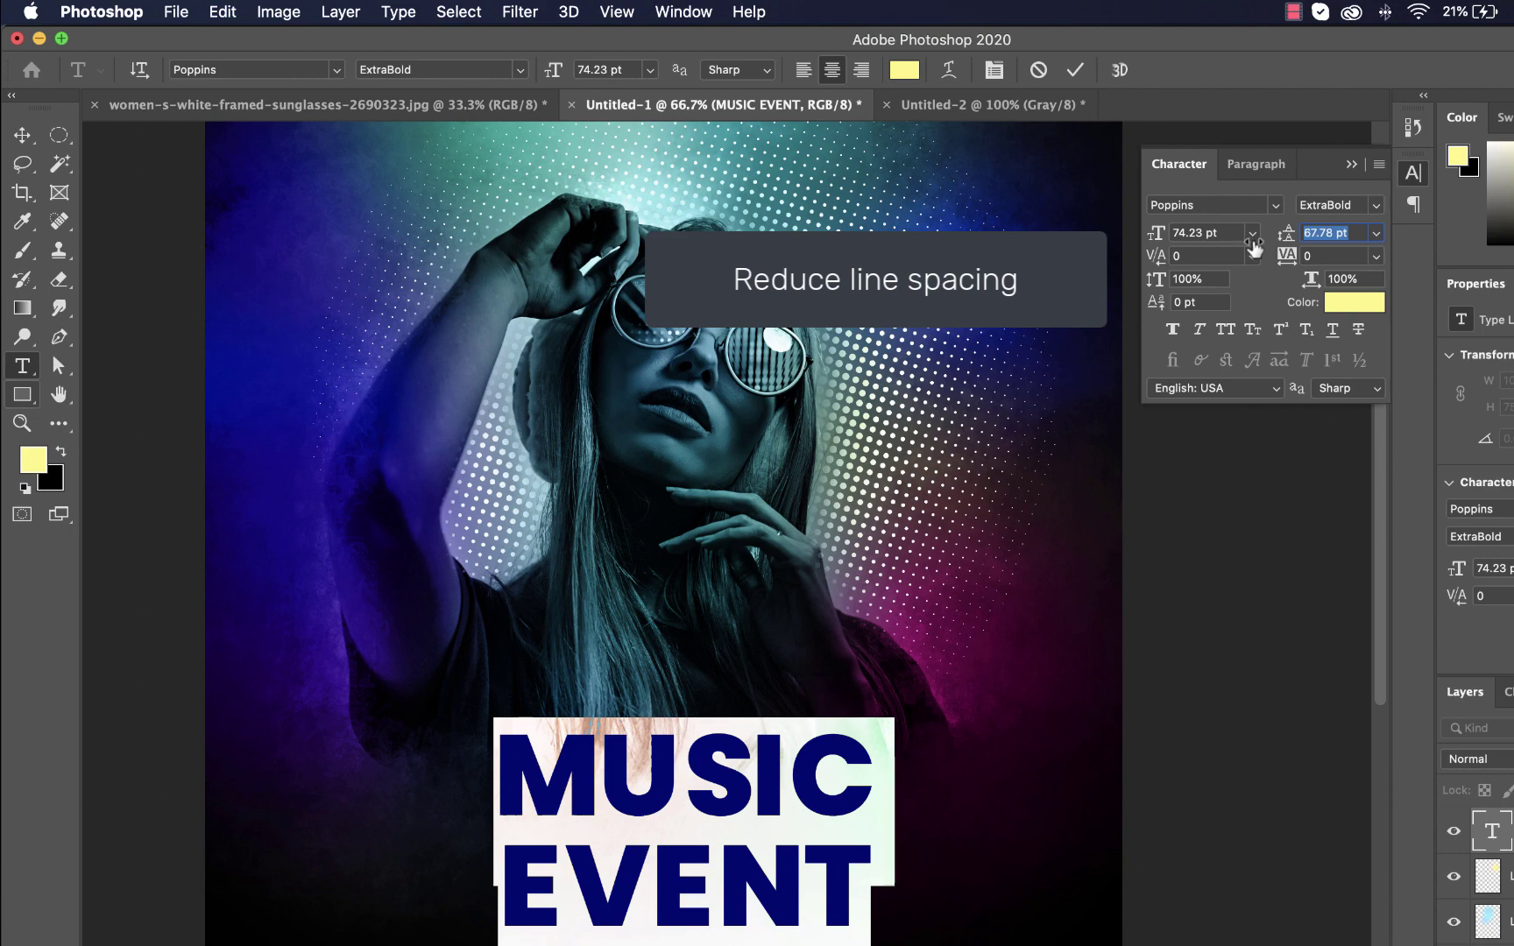
type("63.78")
key("Return")
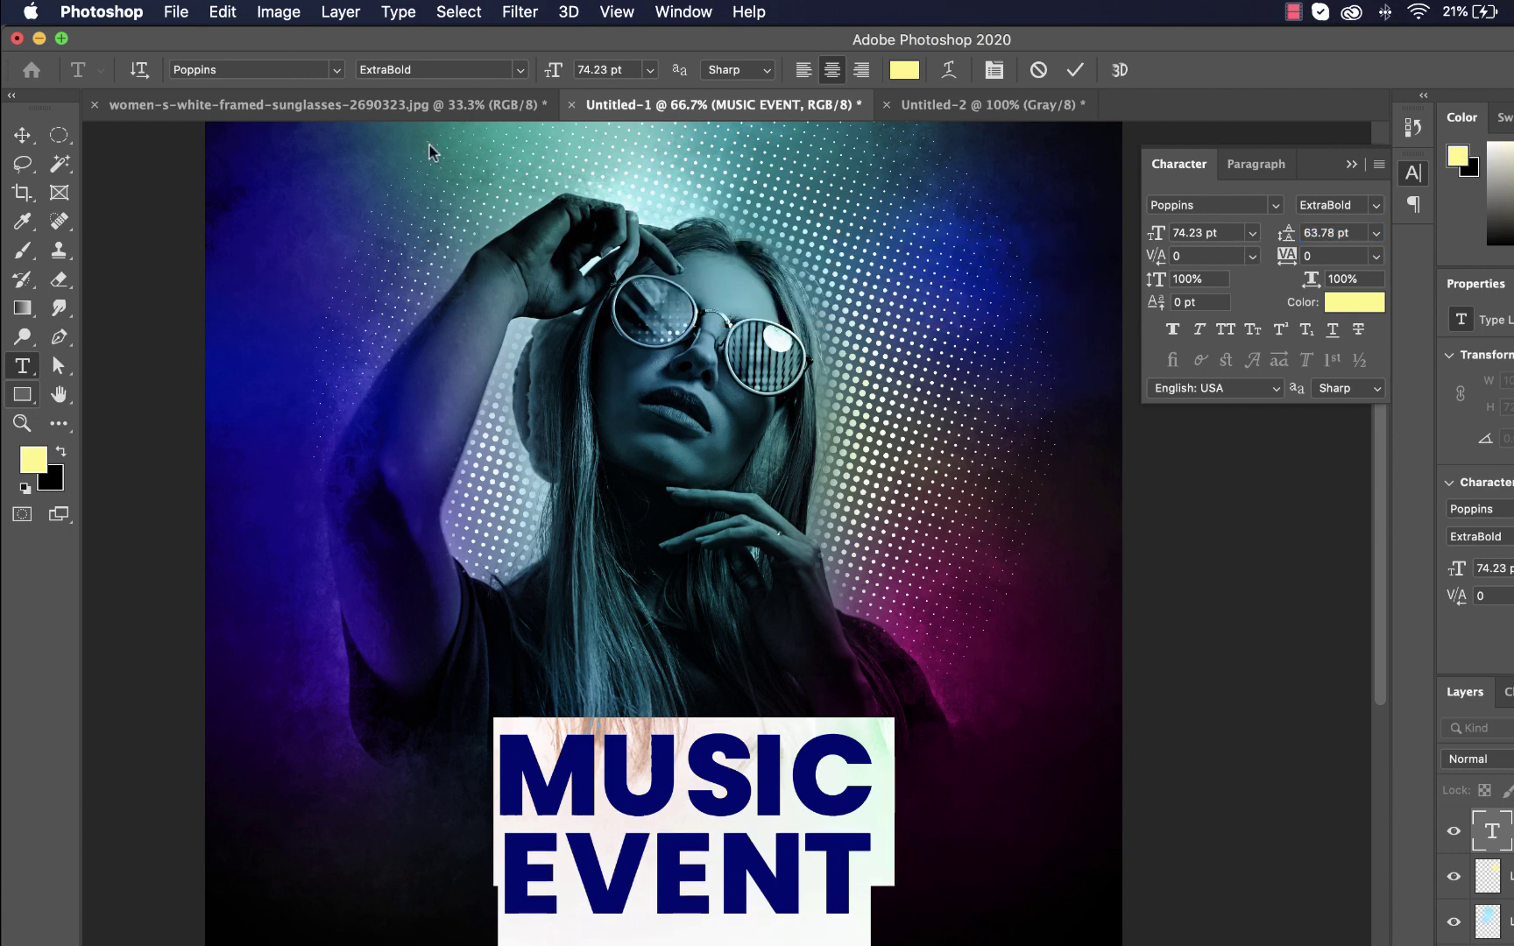
left_click(22, 135)
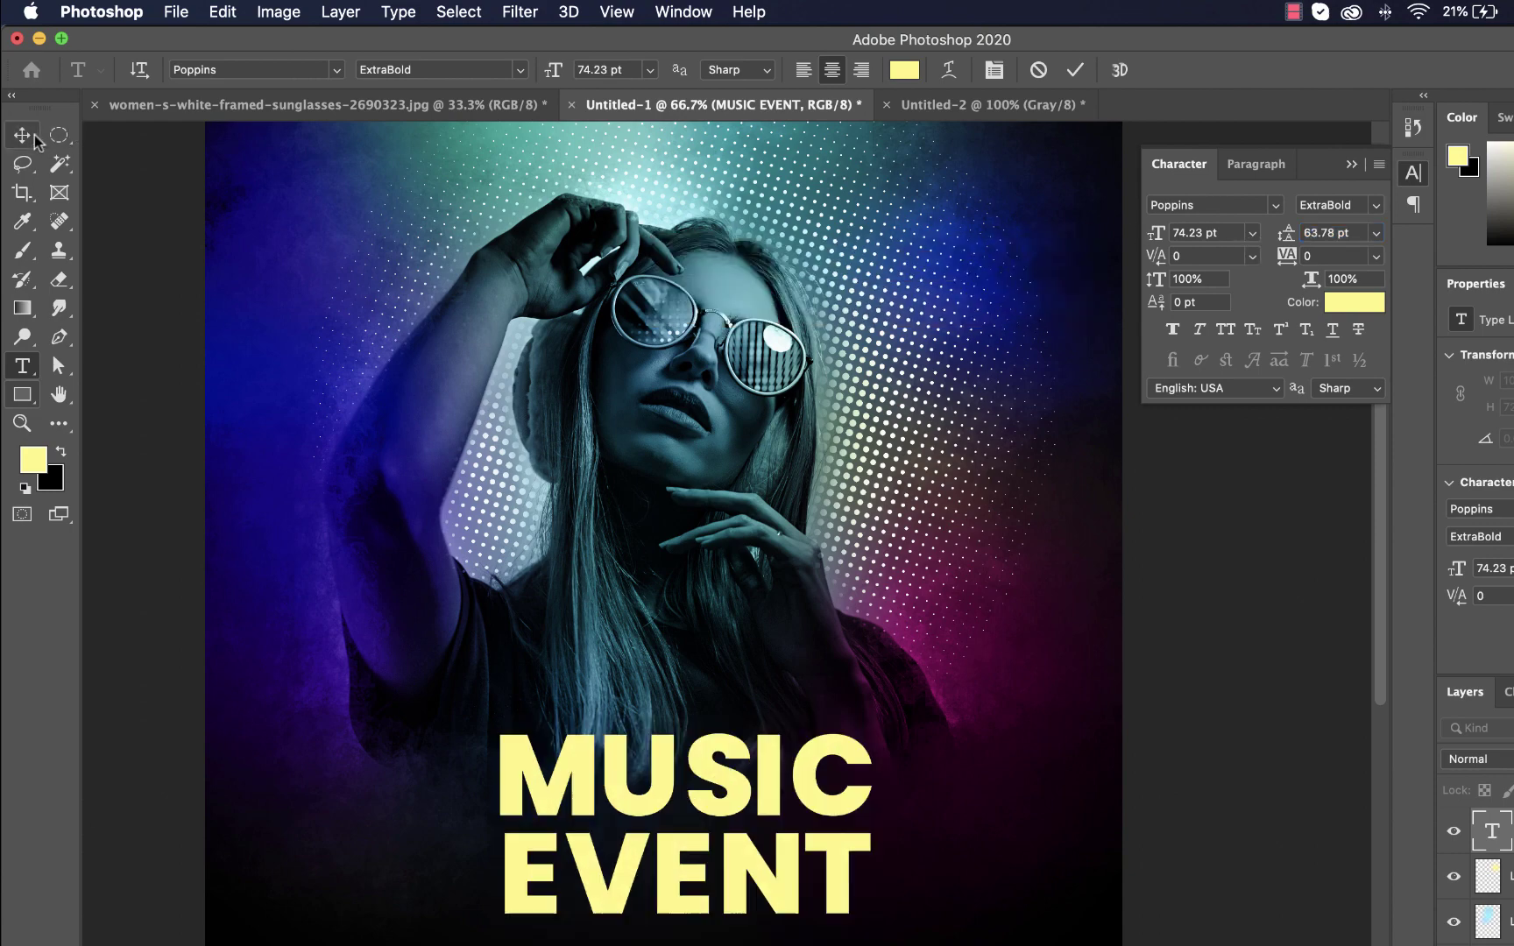
Convert MUSIC EVENT to a shape with no fill and a 5 px white stroke
left_click(398, 12)
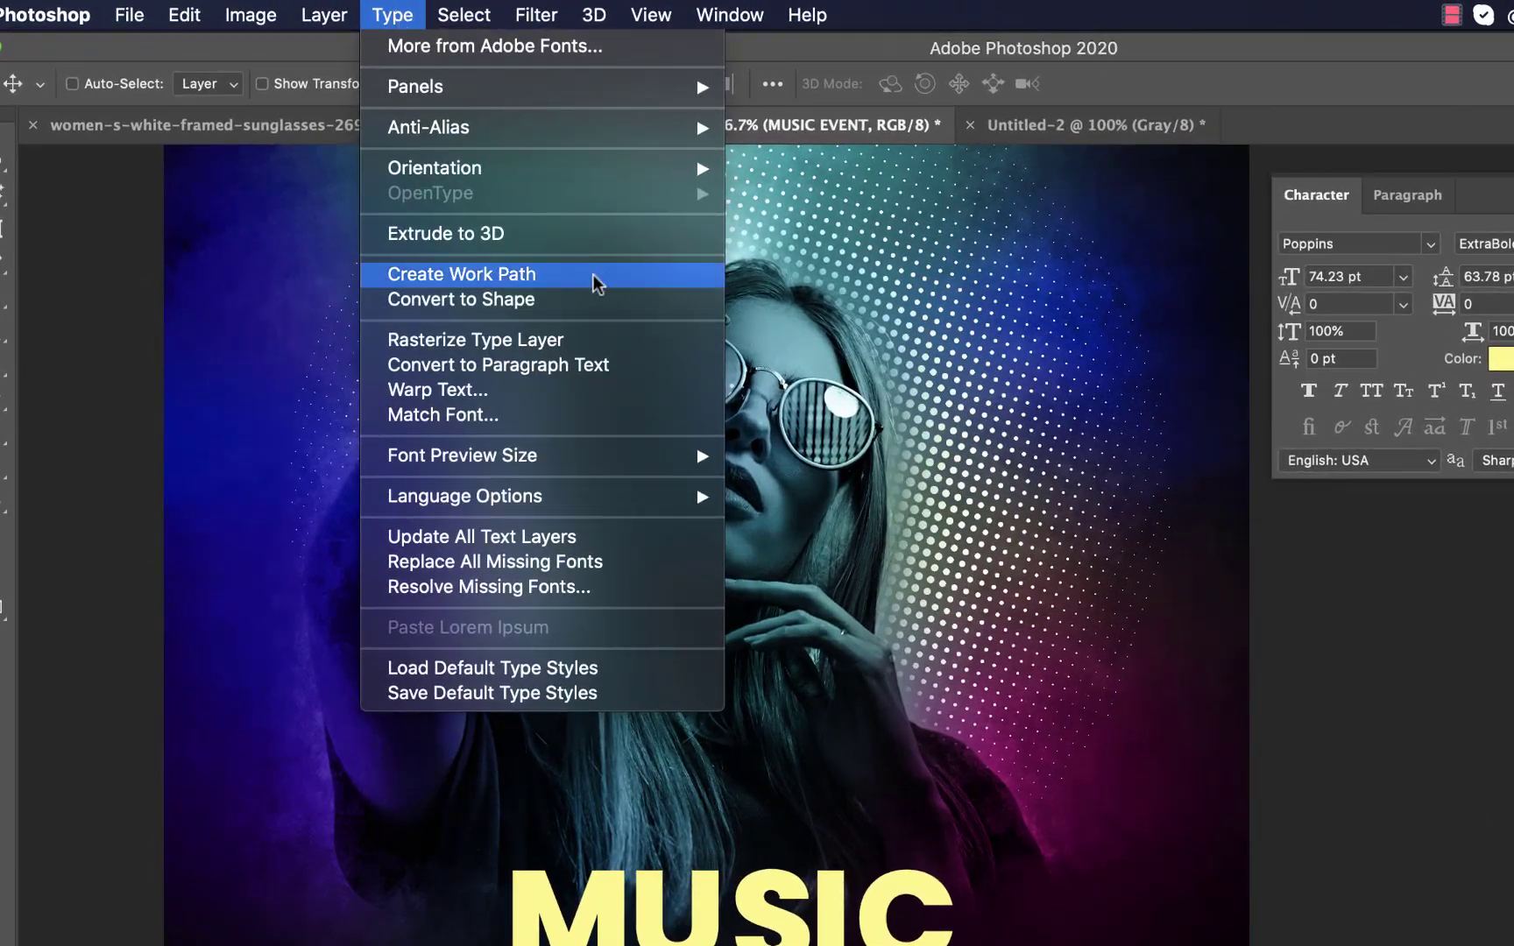
left_click(595, 302)
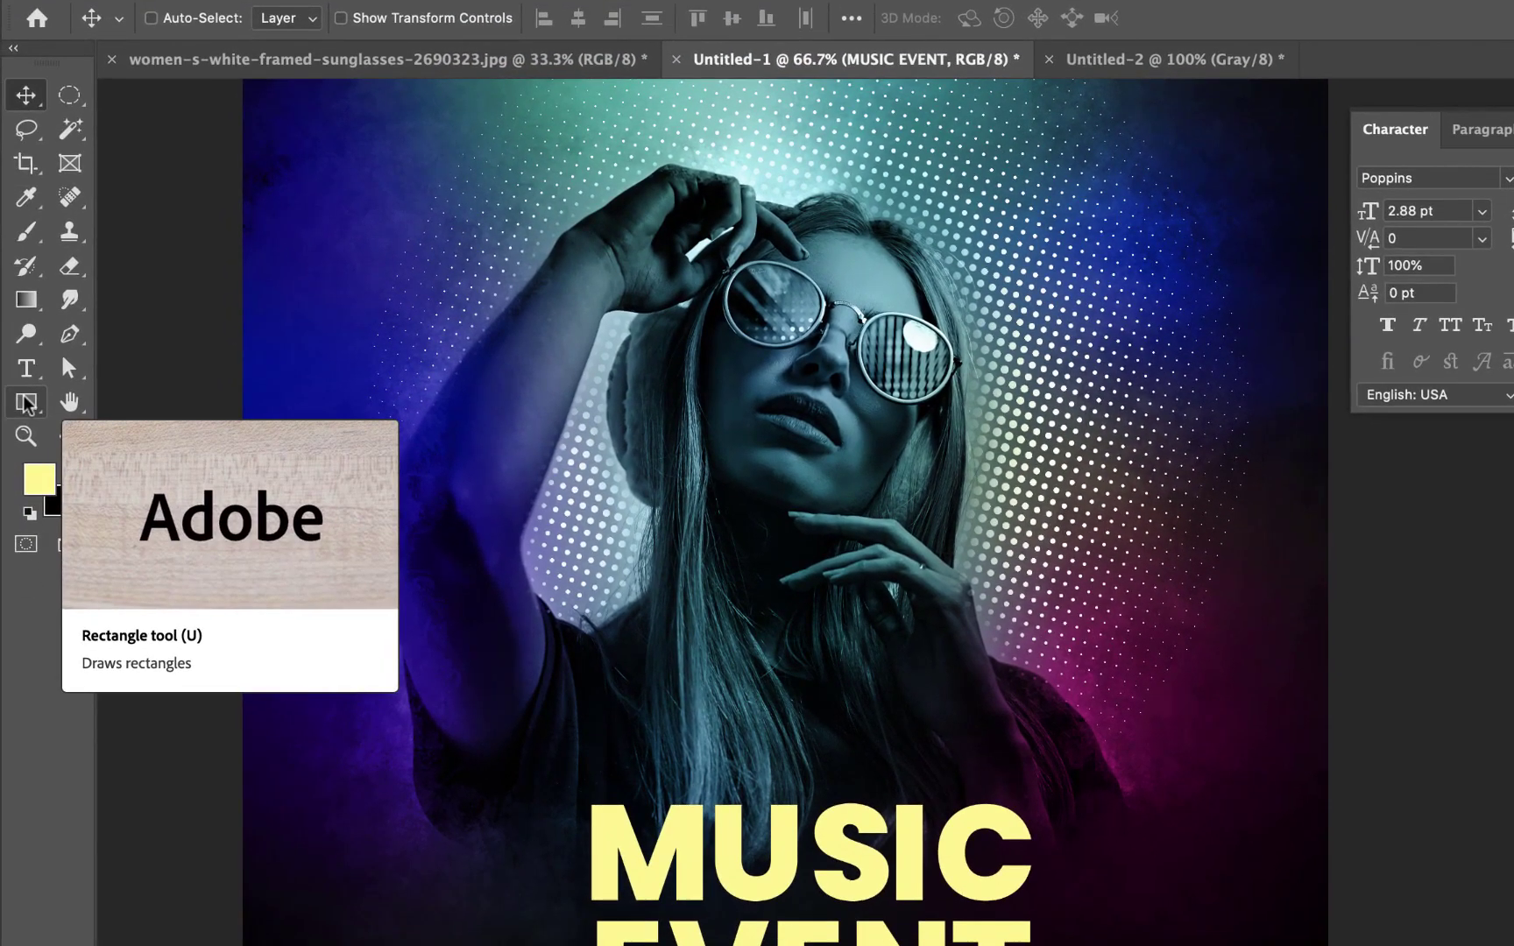
left_click(26, 401)
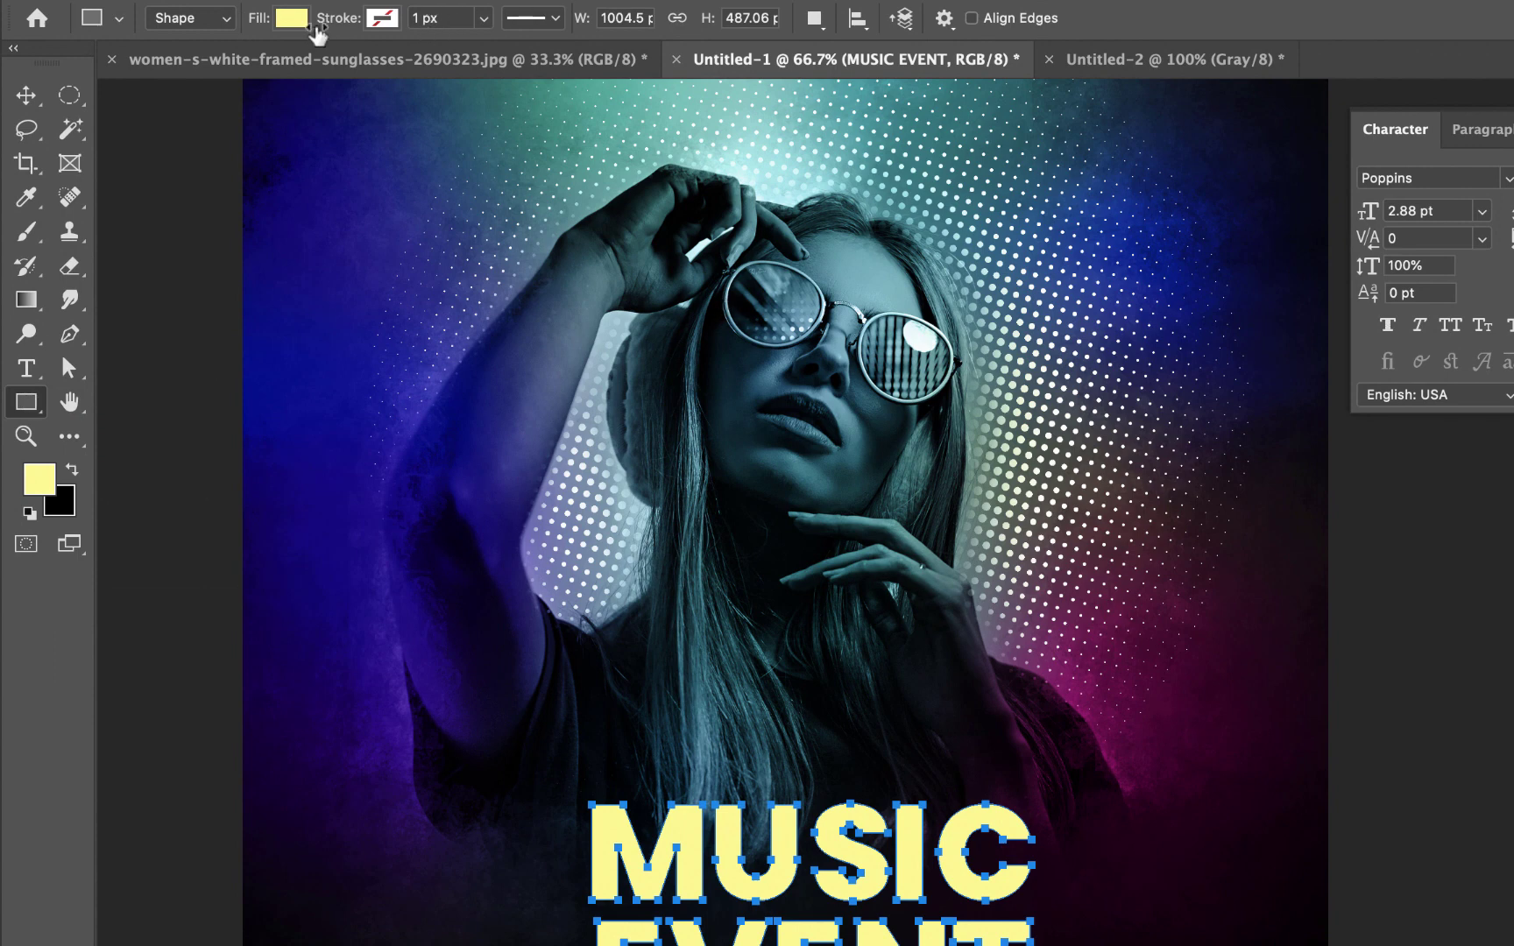
left_click(376, 19)
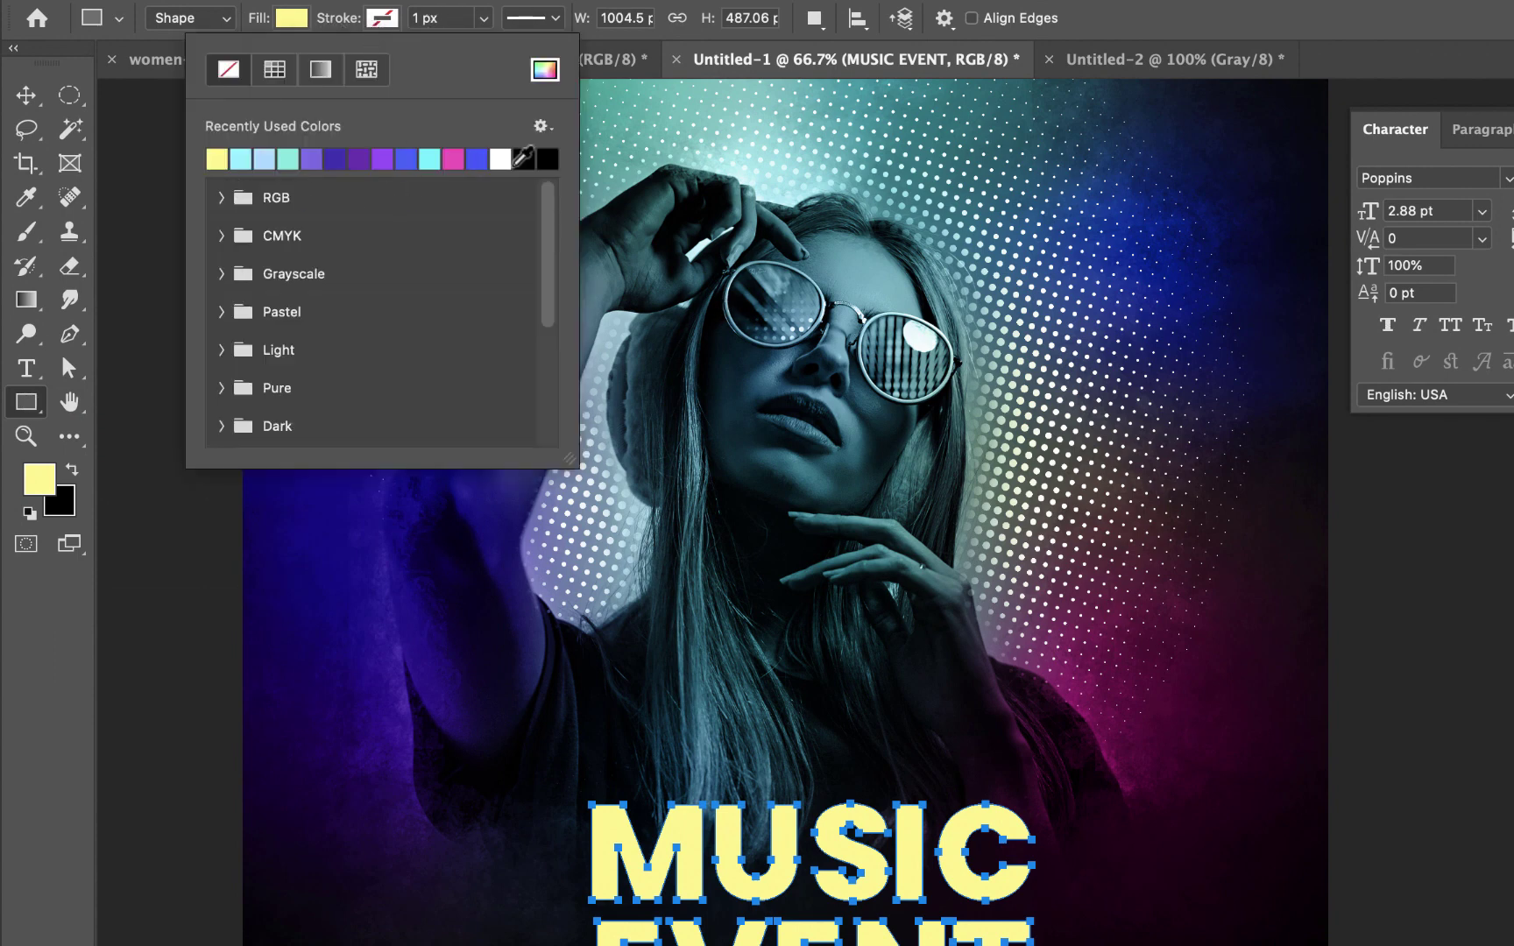
left_click(498, 160)
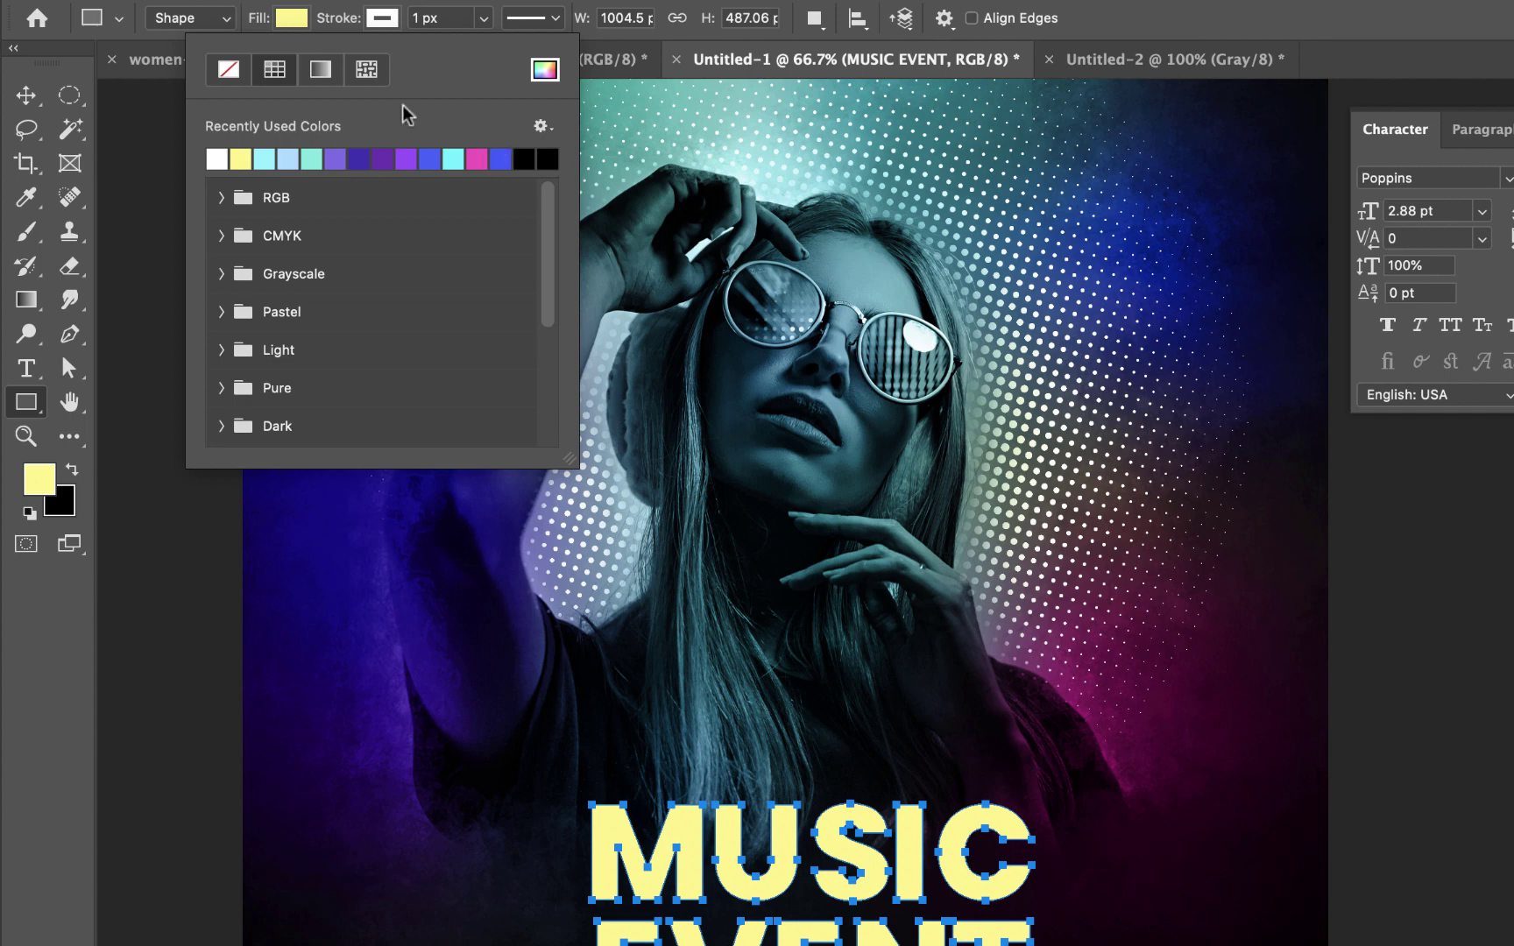
left_click(292, 15)
left_click(136, 70)
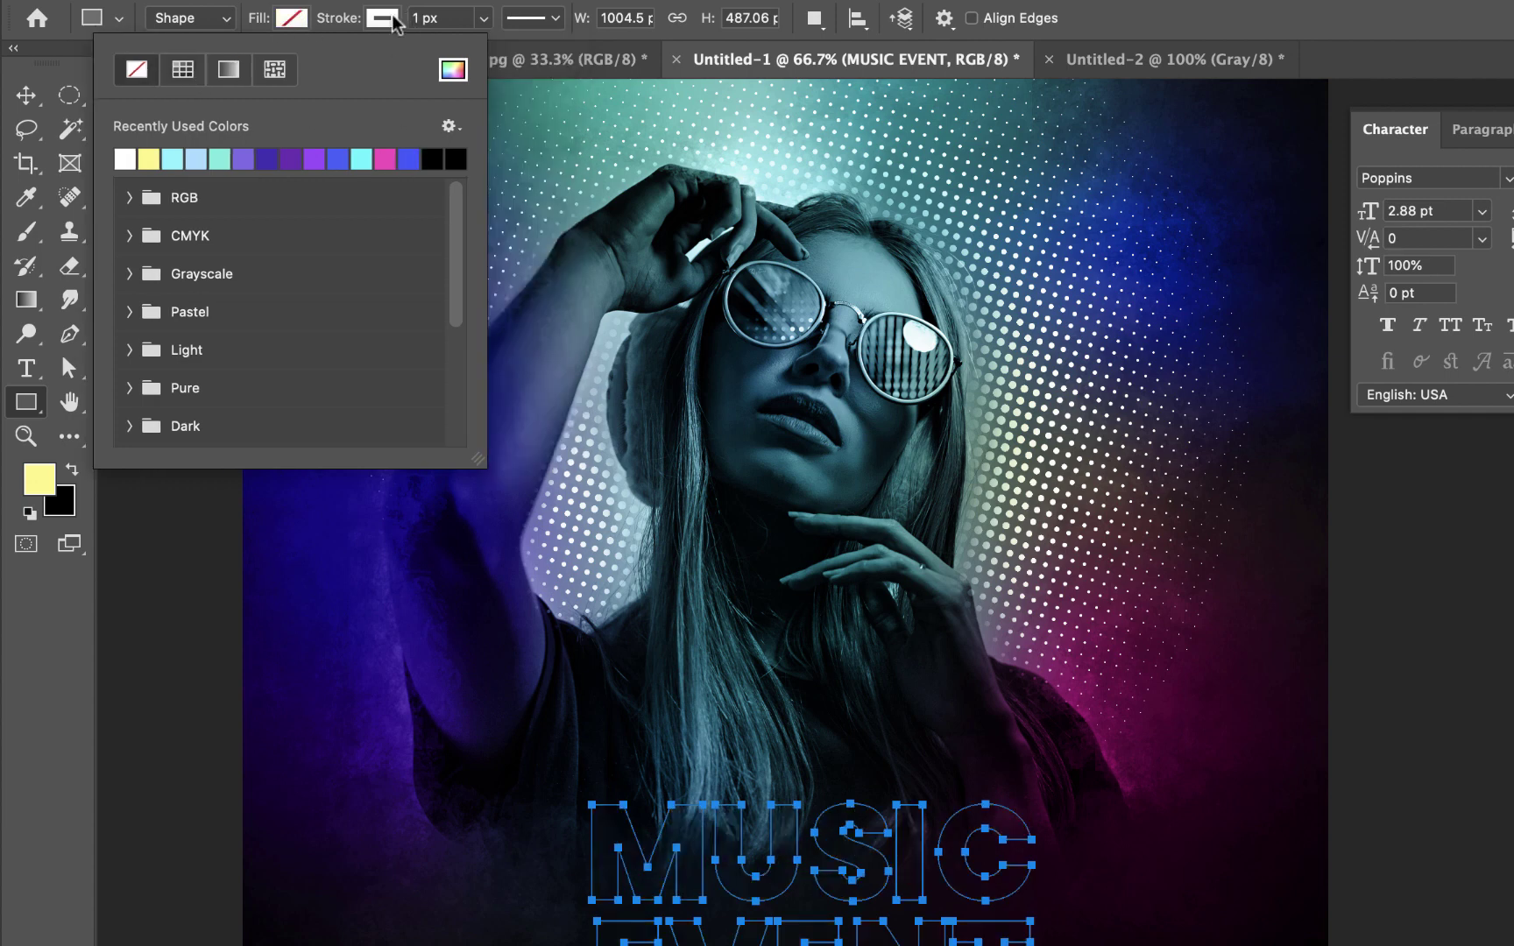
left_click(510, 10)
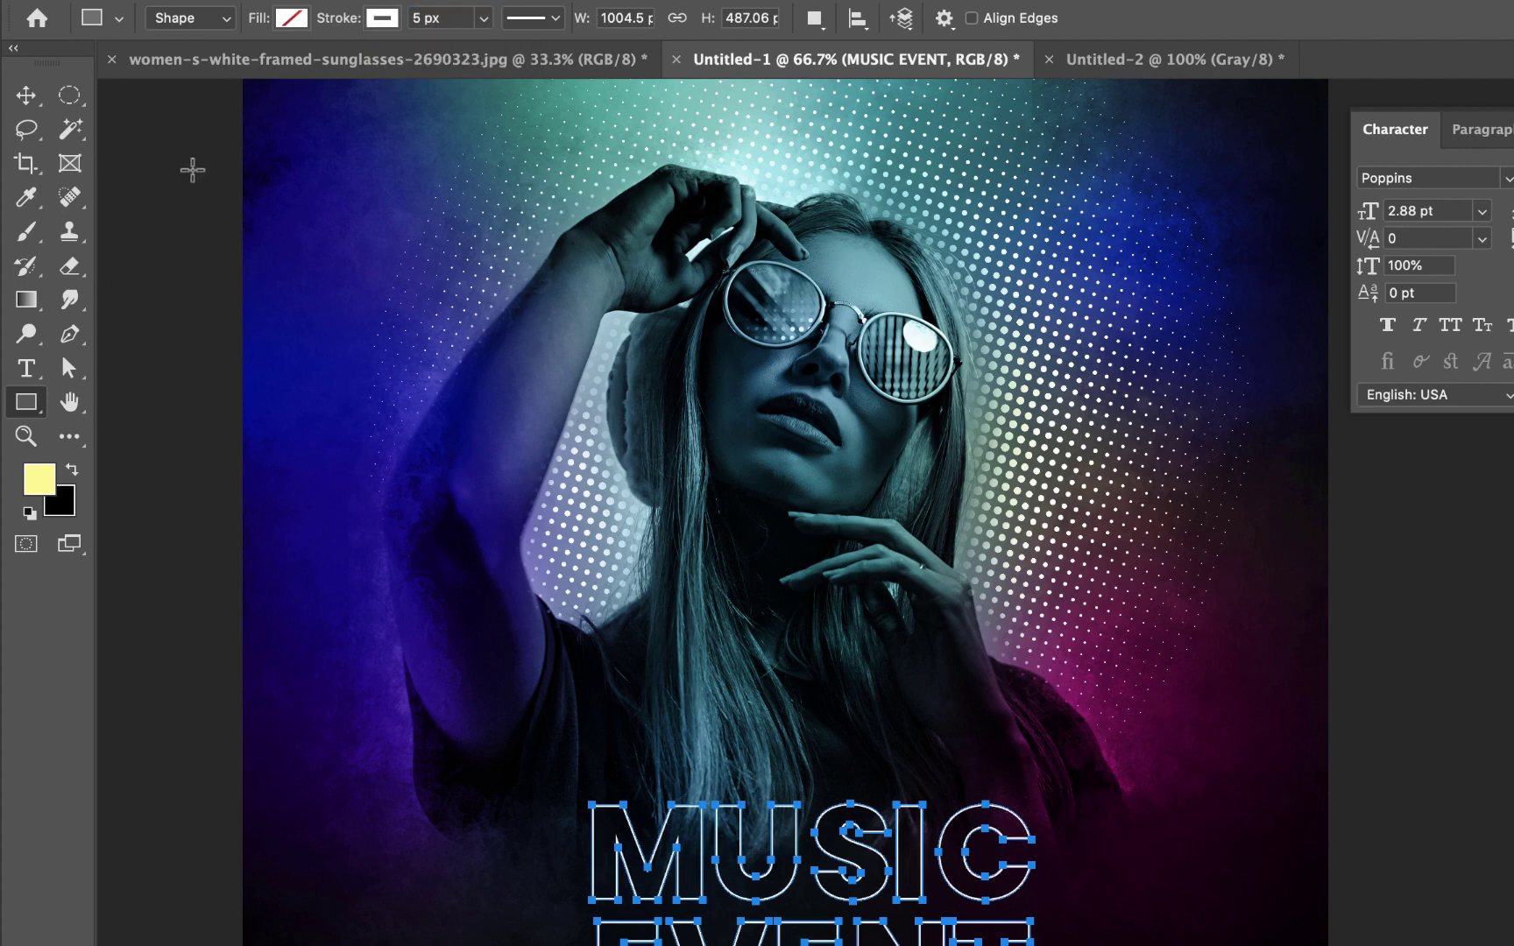
left_click(25, 97)
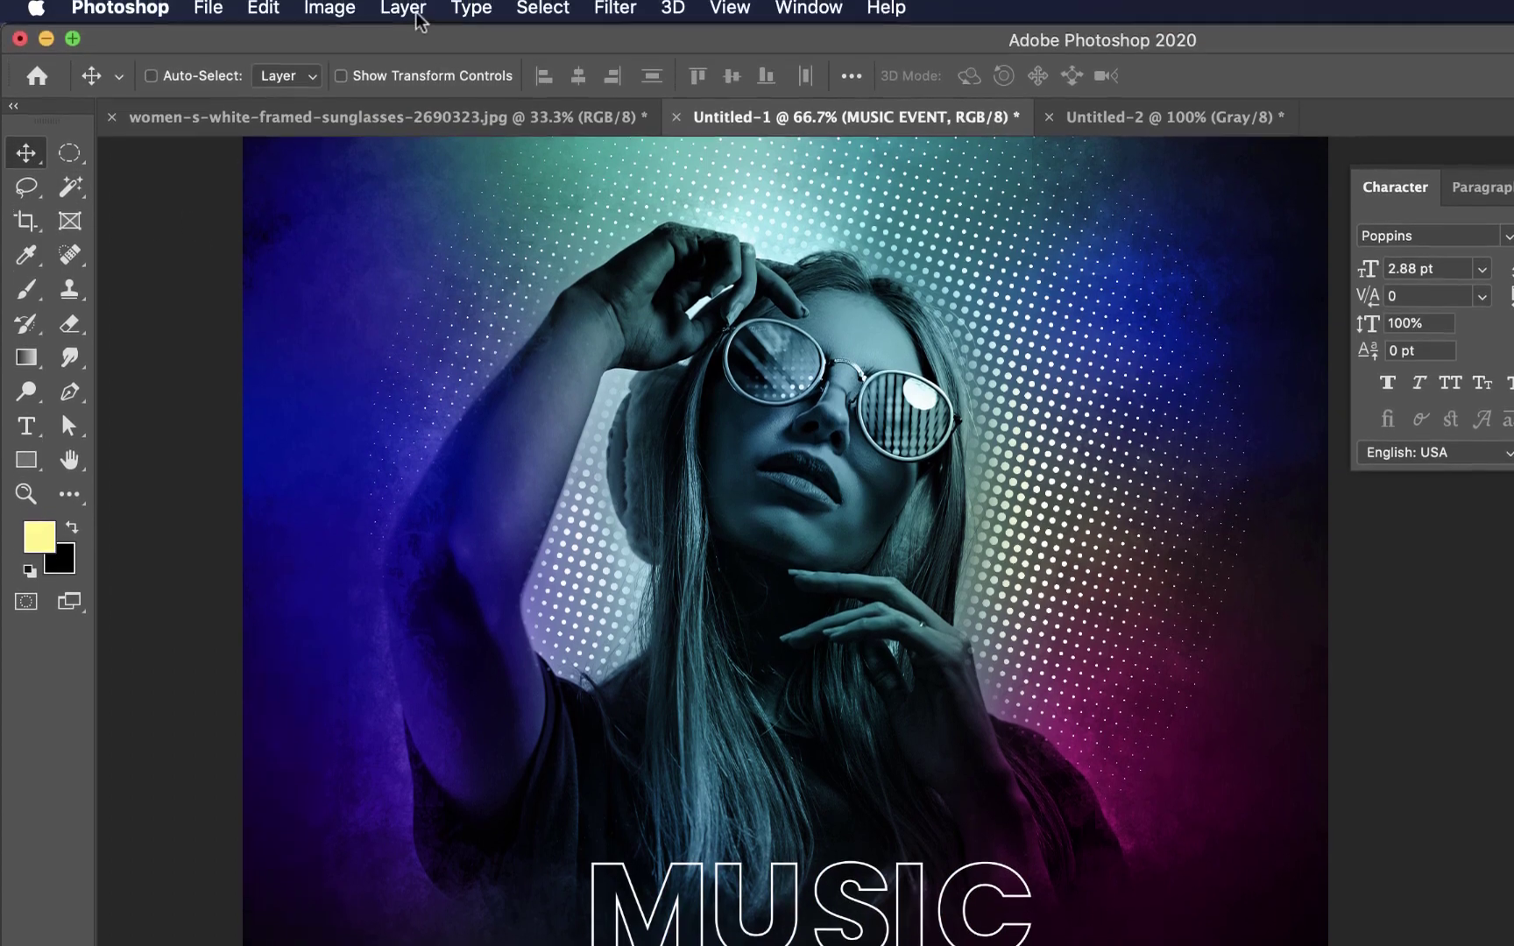
Give MUSIC EVENT a pink Outer Glow: Linear Light, 50% opacity, size 57, range 58
left_click(405, 14)
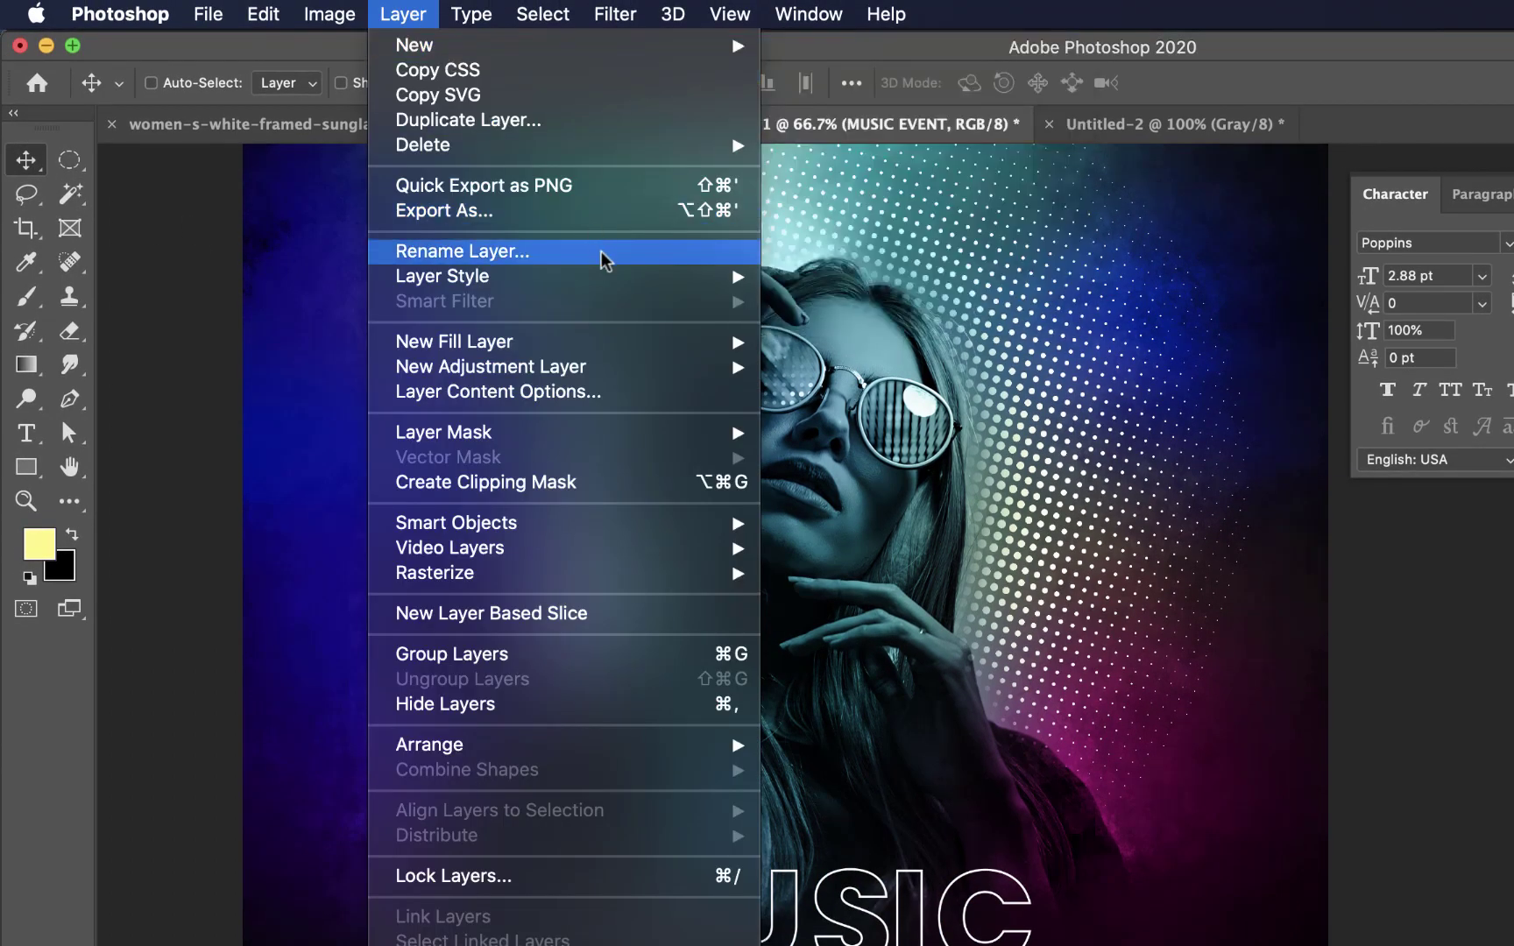
mouse_move(442, 276)
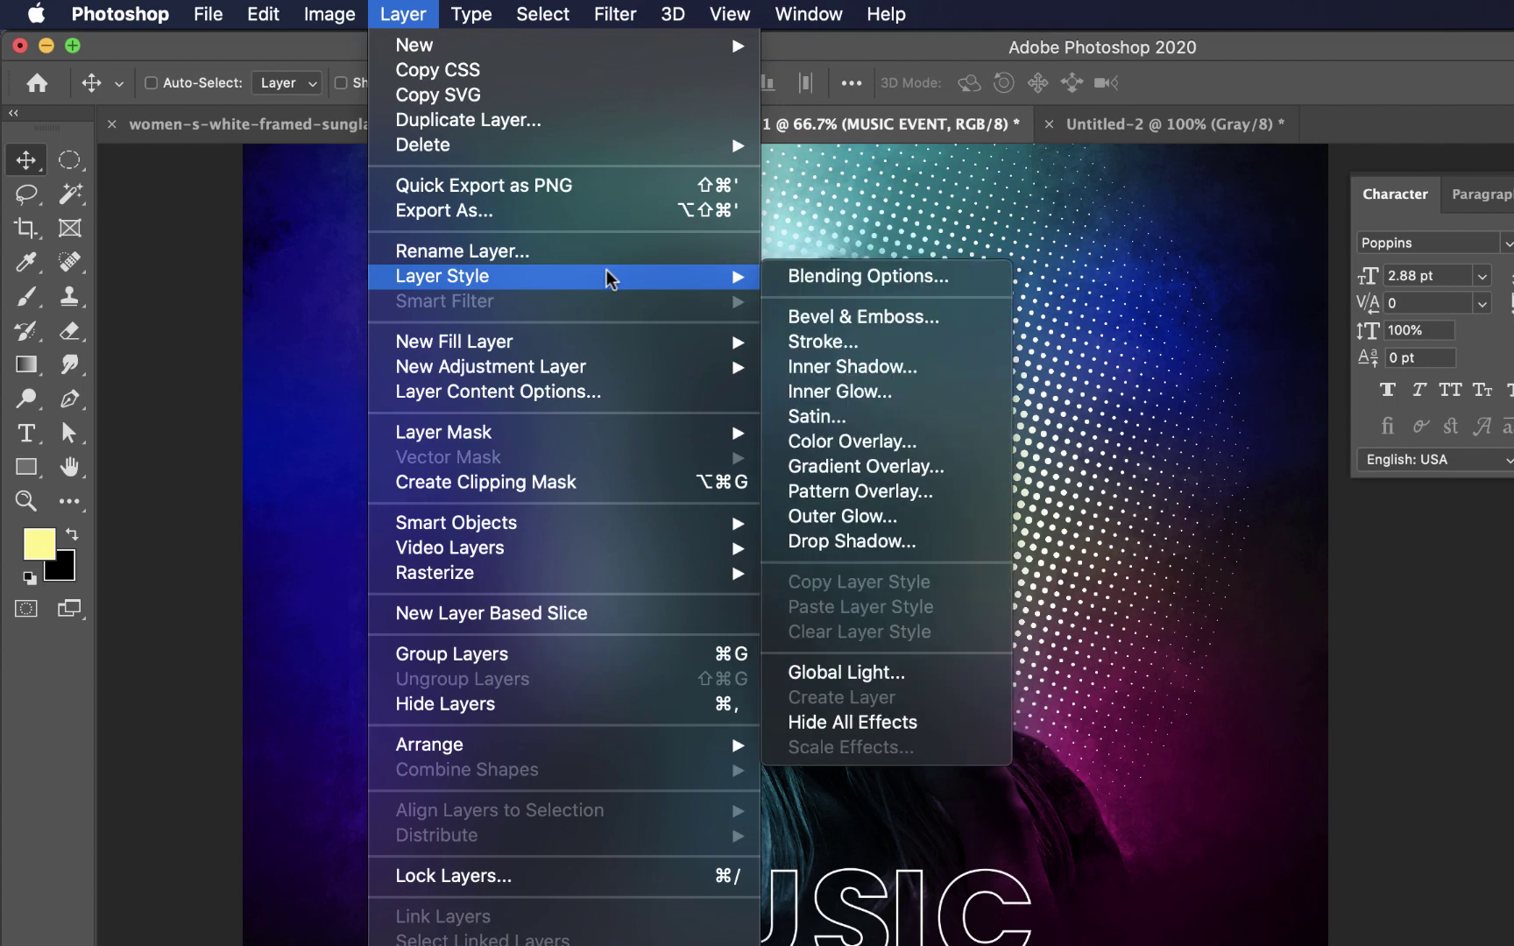
left_click(929, 516)
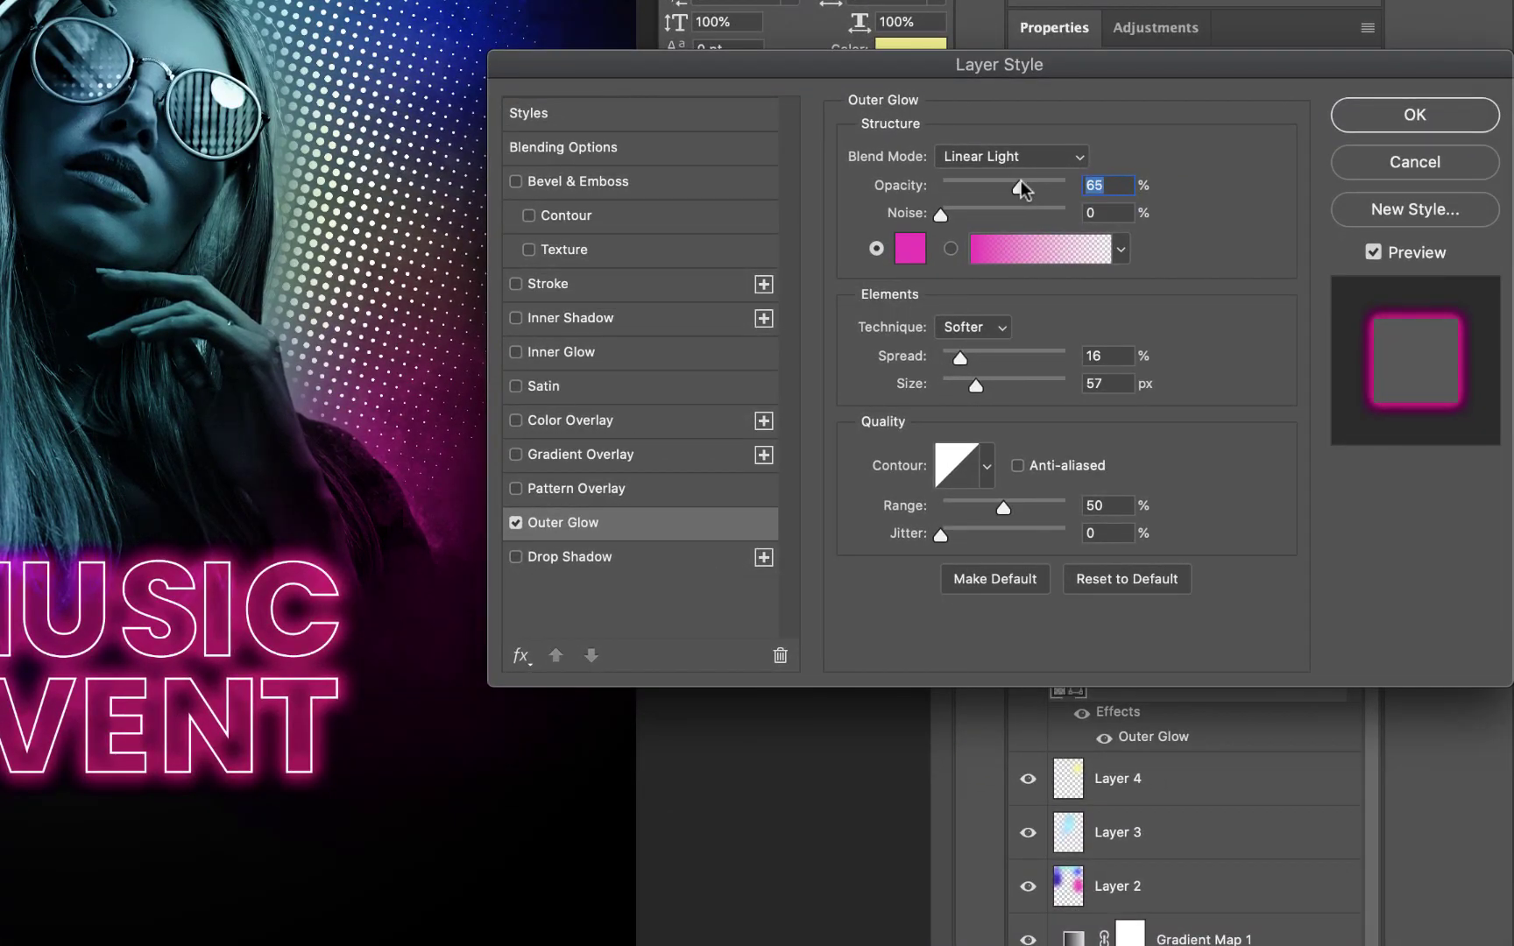
left_click_drag(1020, 182, 1003, 185)
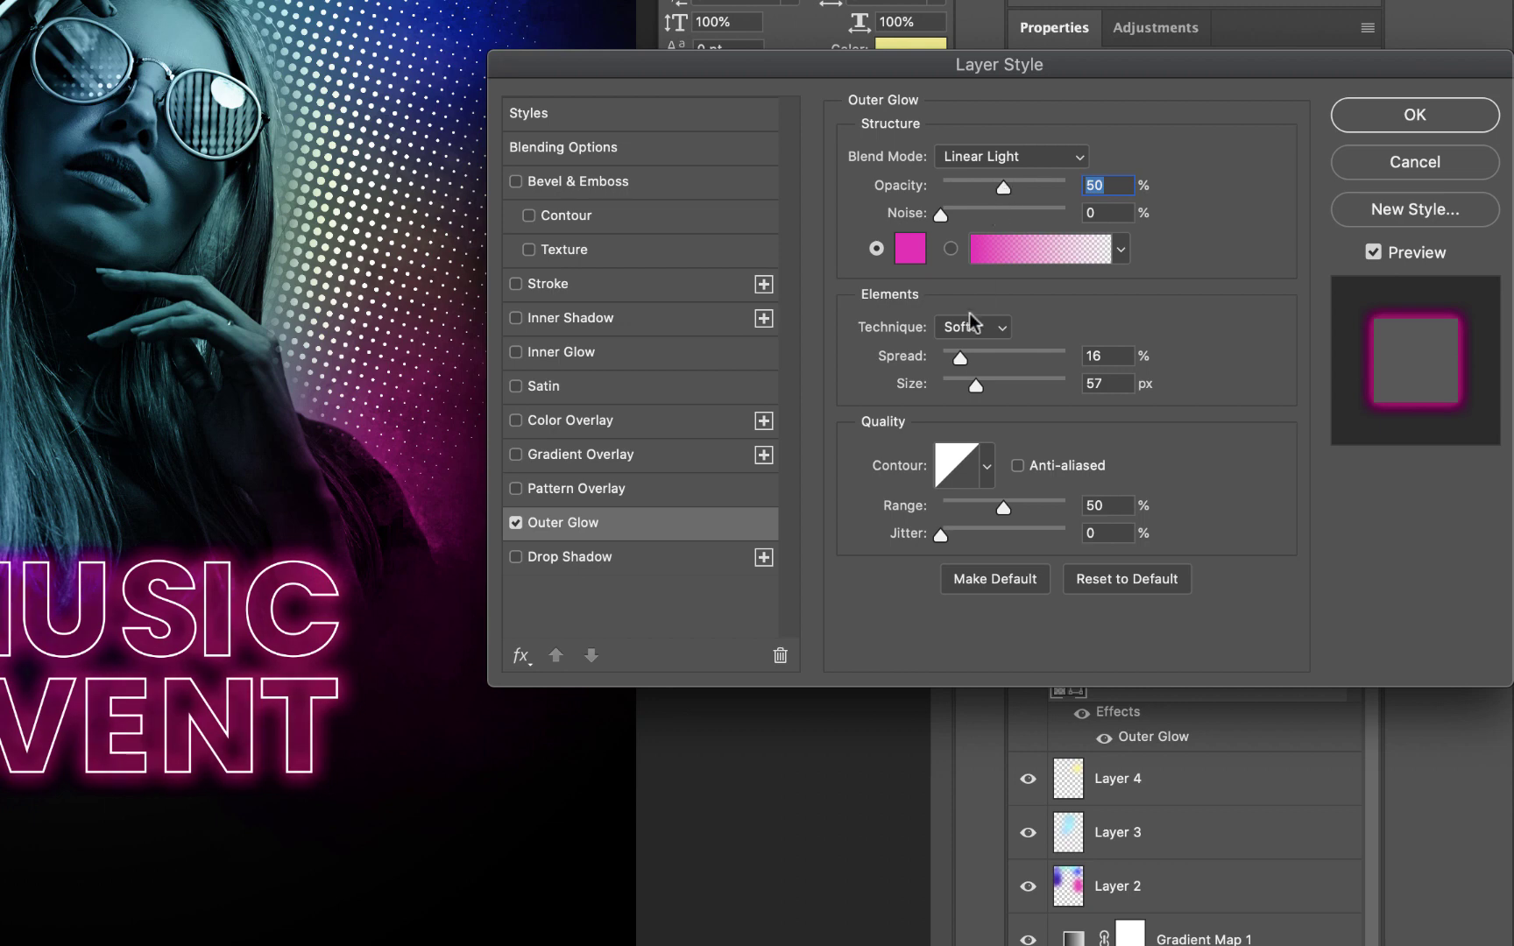
mouse_move(999, 507)
left_mouse_down()
mouse_move(981, 501)
mouse_move(1009, 500)
left_mouse_up()
left_click(910, 254)
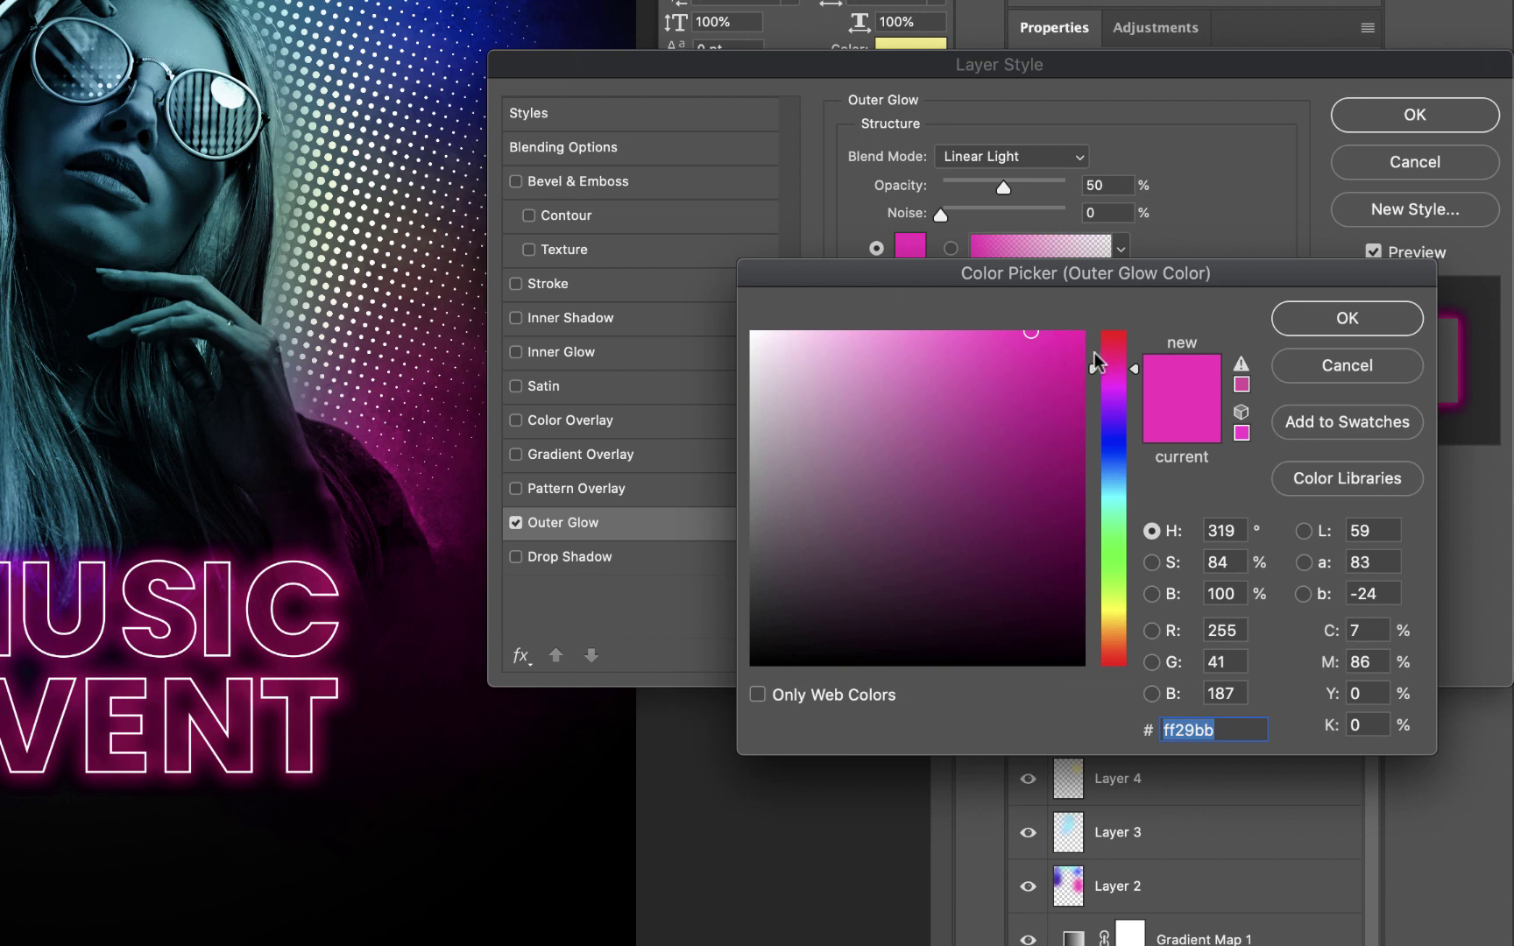
left_click_drag(1093, 357, 1097, 369)
left_click(1357, 324)
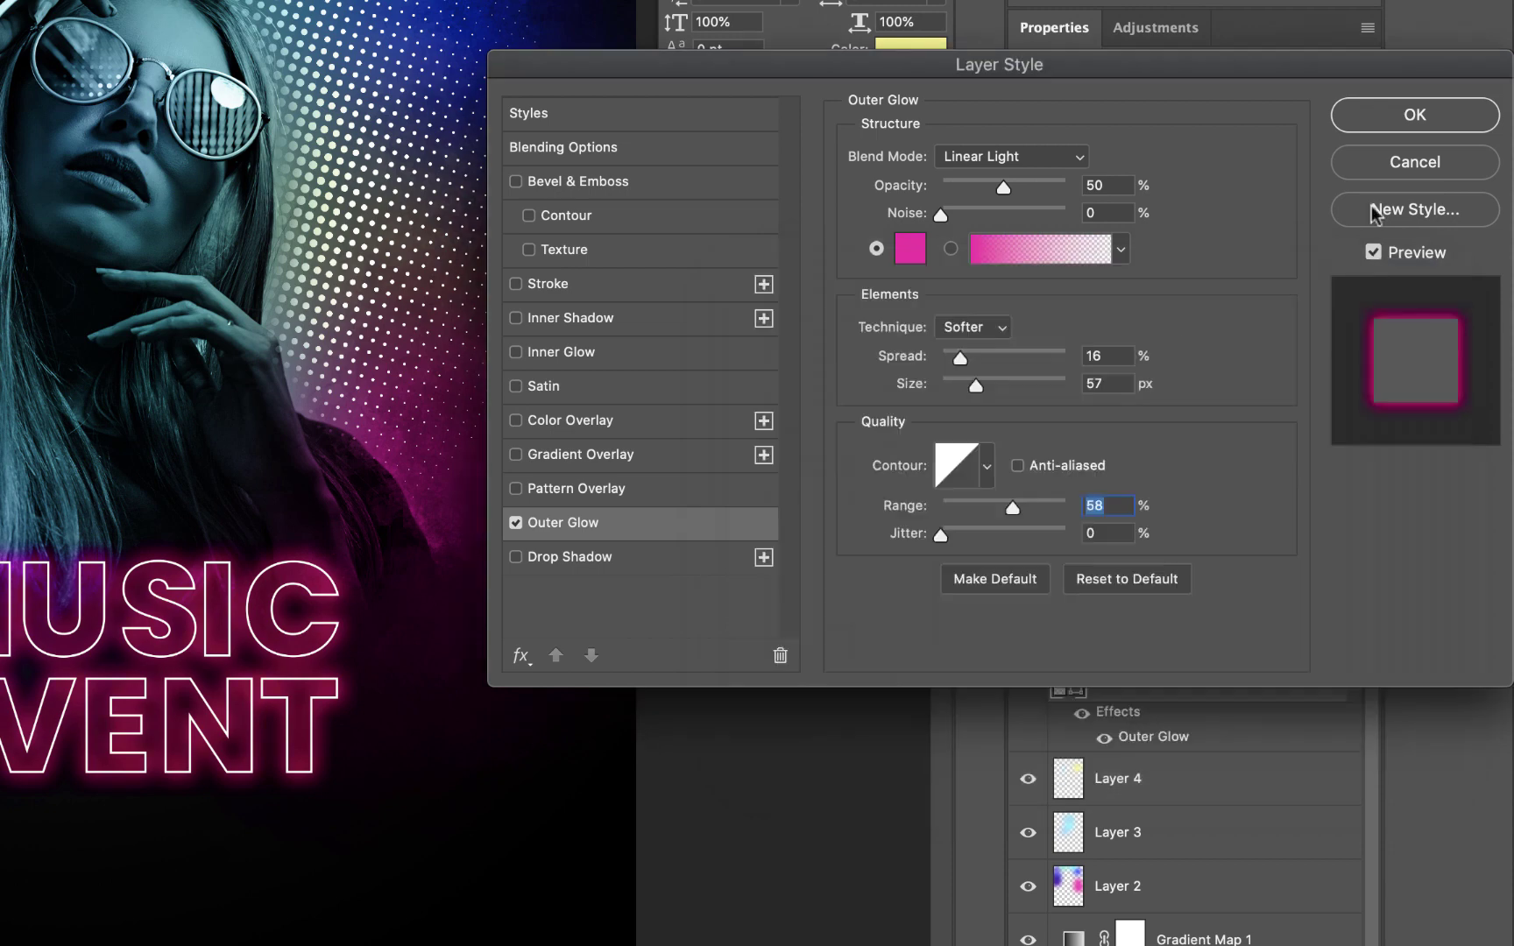
left_click(1395, 123)
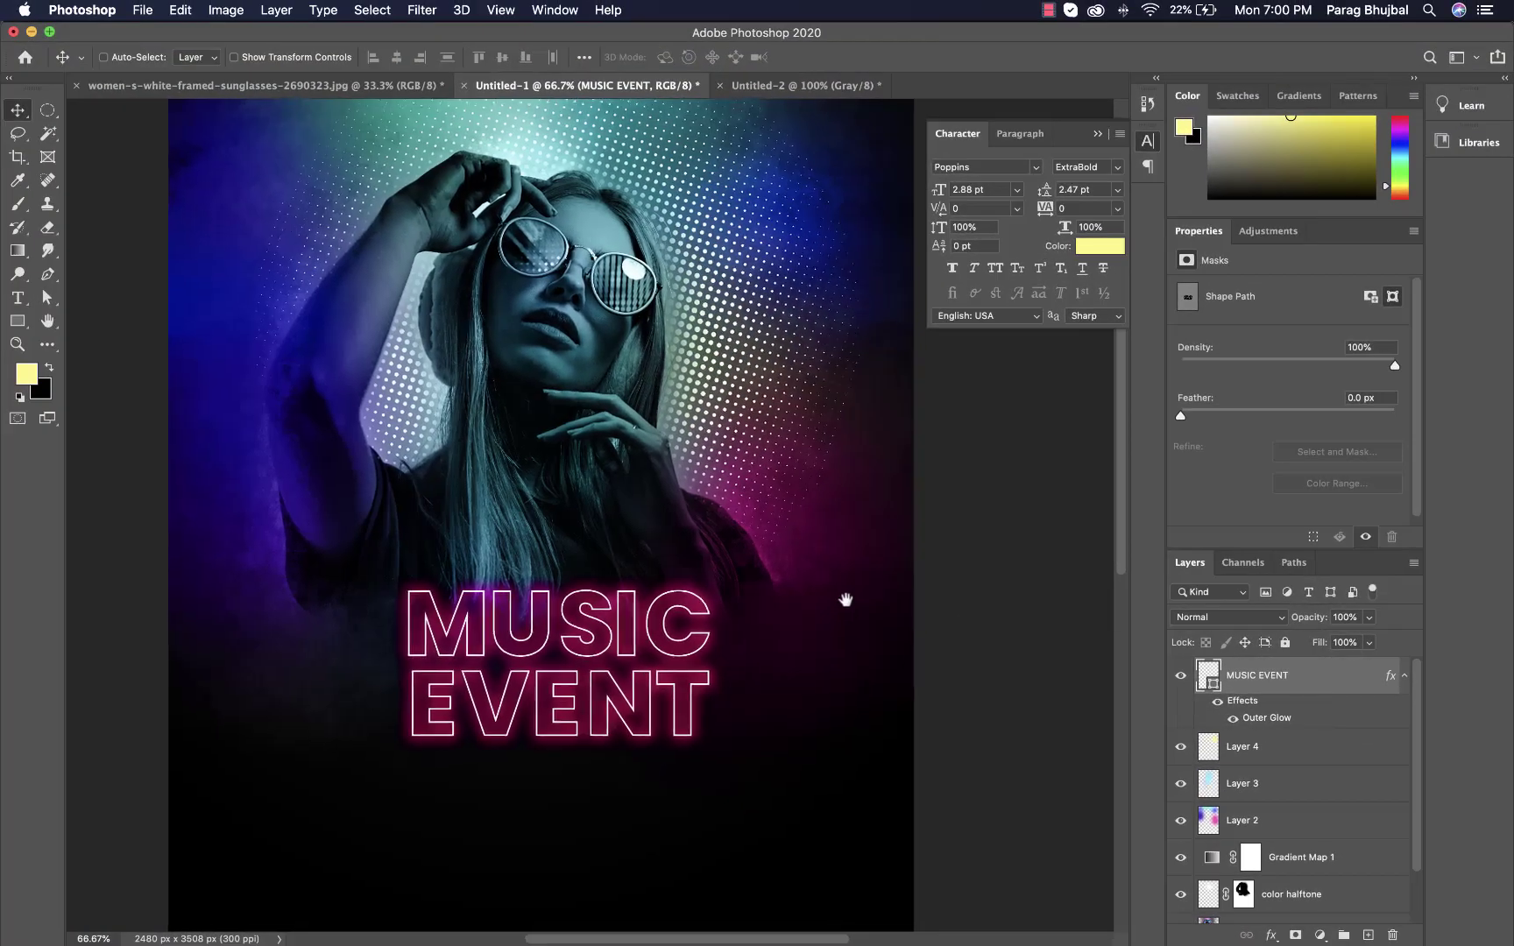
Centre the MUSIC EVENT title horizontally on the canvas
left_click_drag(845, 599, 879, 551)
key("ctrl+a")
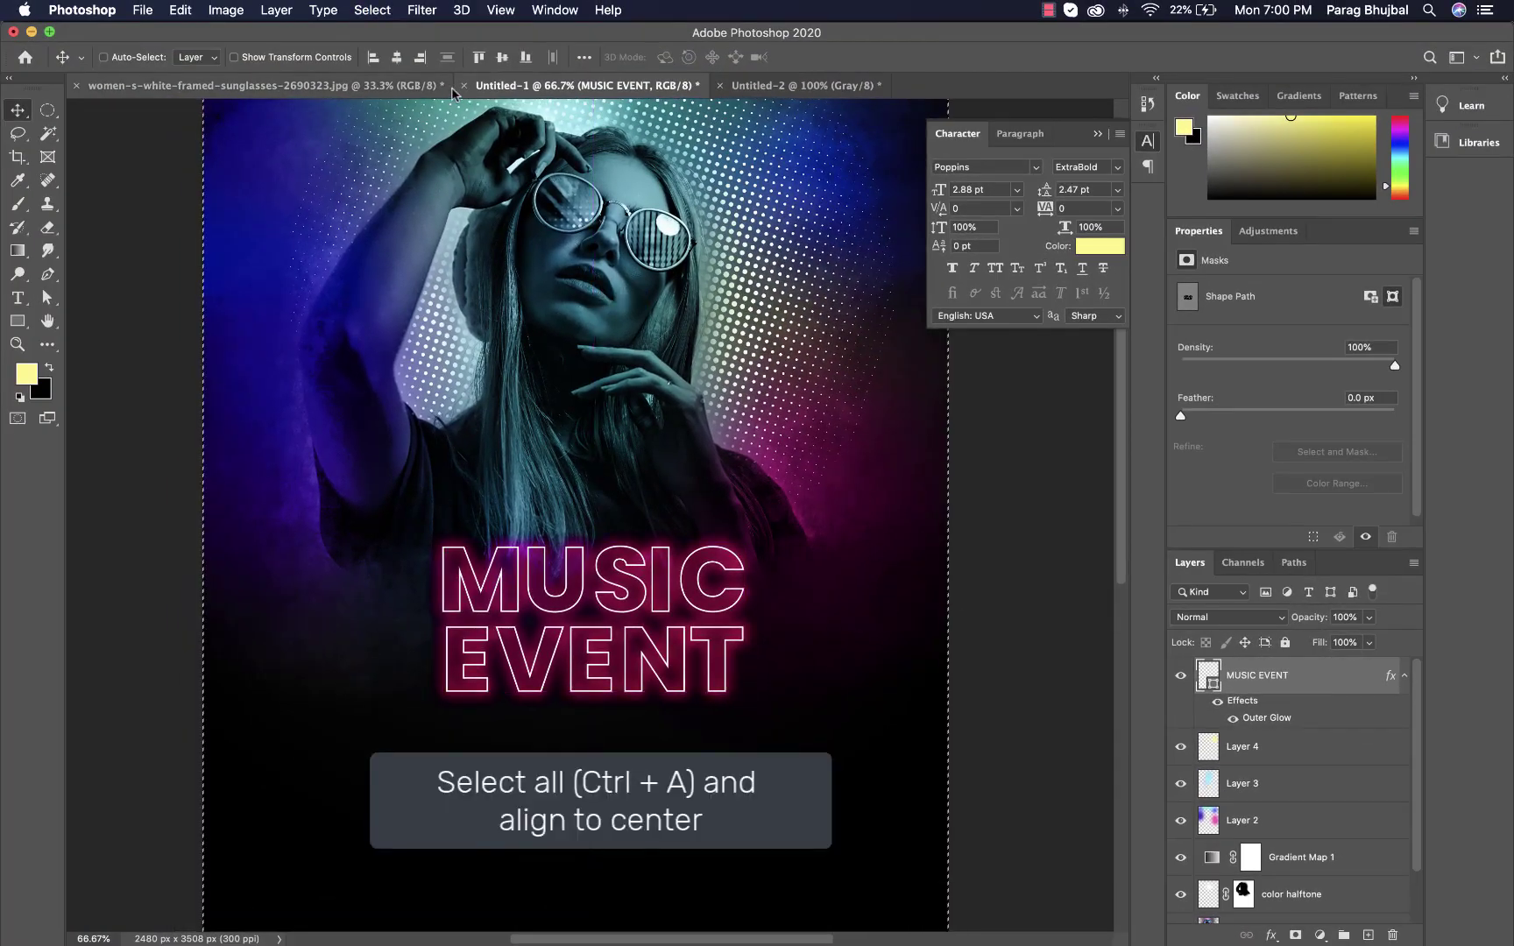
left_click(397, 58)
key("ctrl+d")
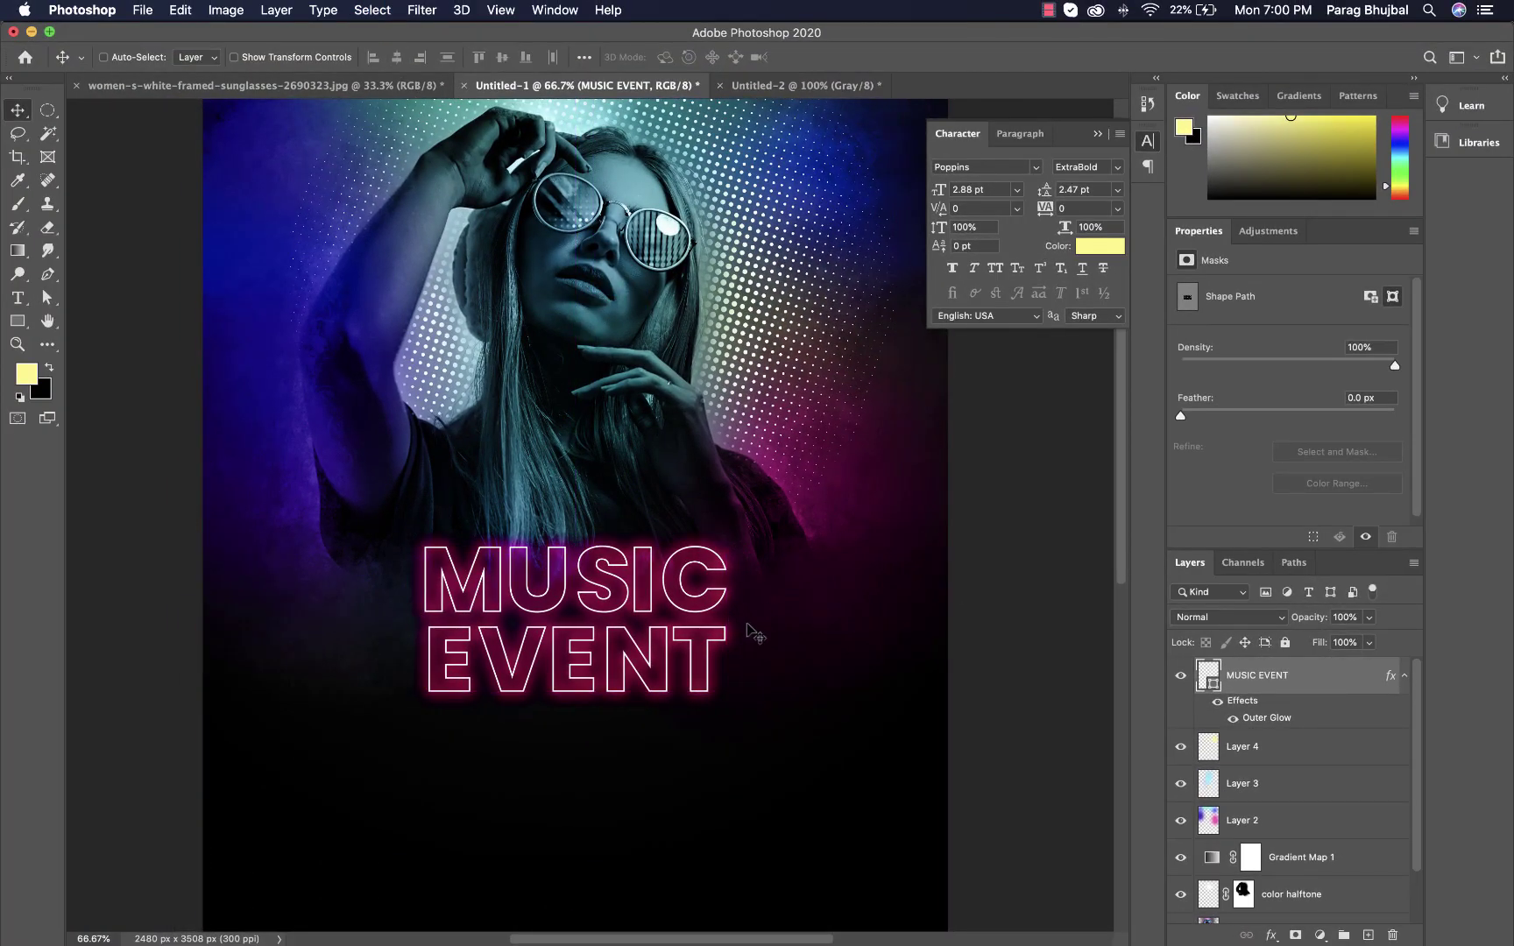
Add a date text line, enlarge it and place it under MUSIC EVENT
left_click_drag(757, 633, 768, 449)
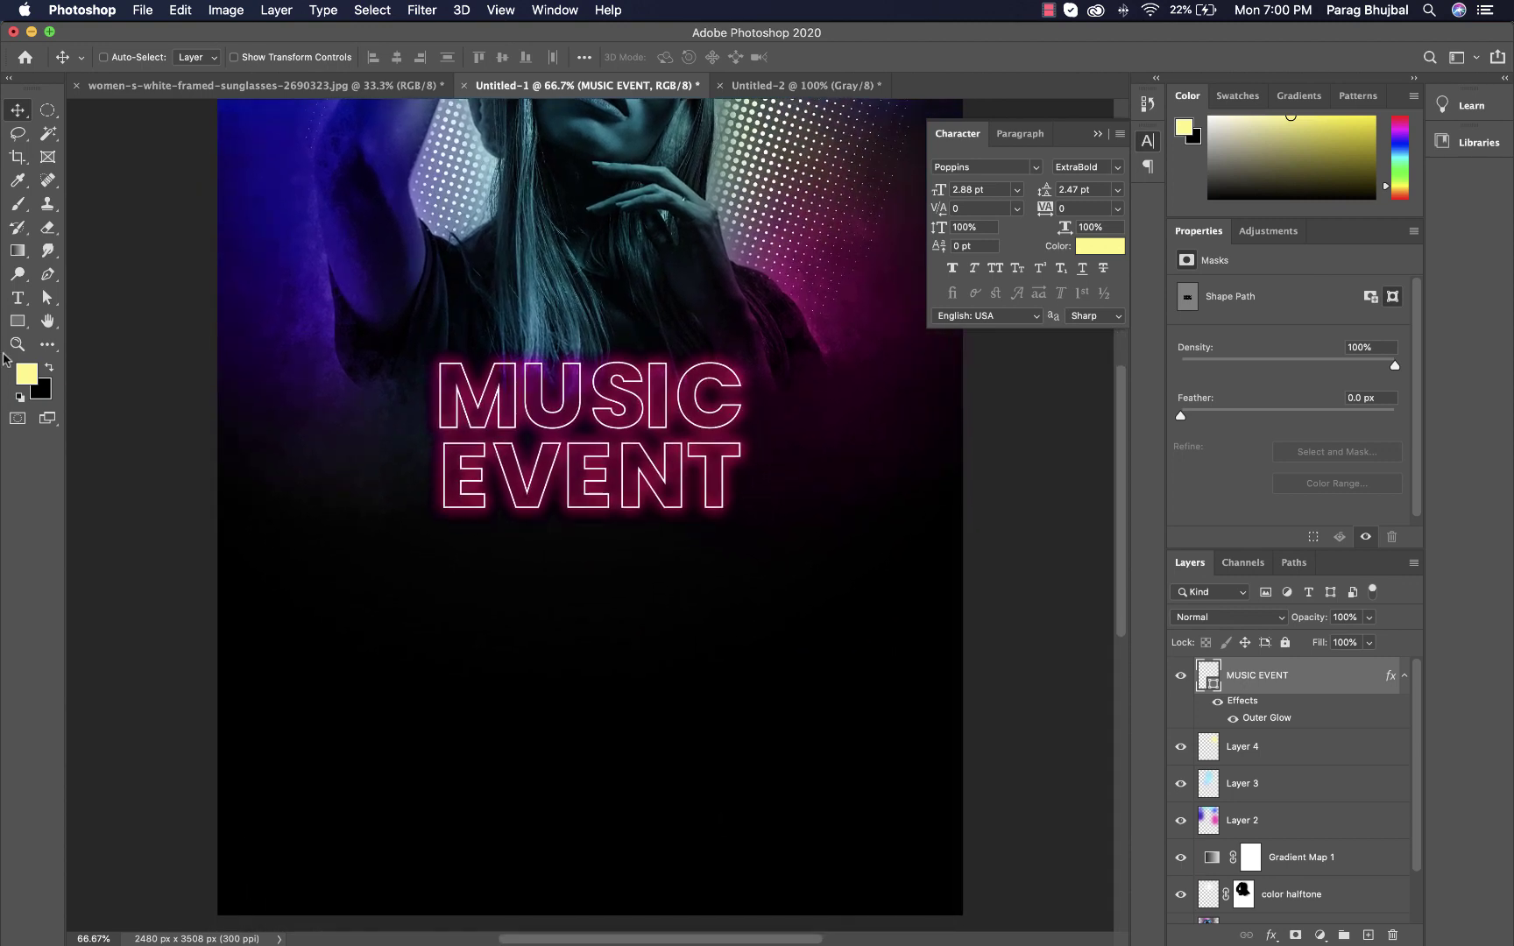
key("t")
left_click(475, 588)
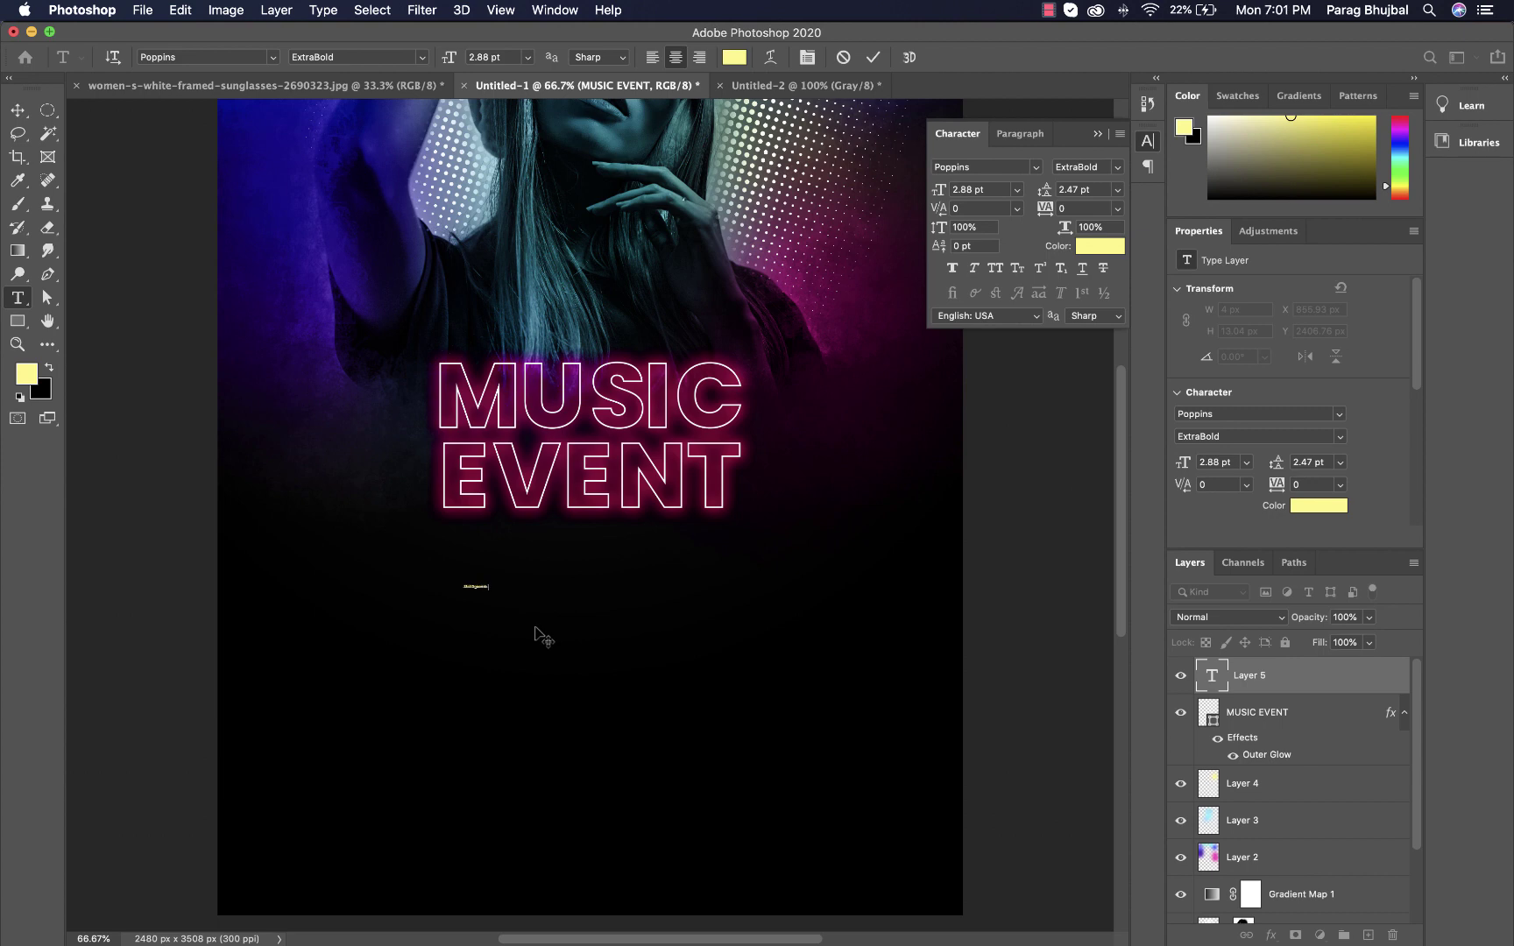
key("ctrl+Return")
key("ctrl+t")
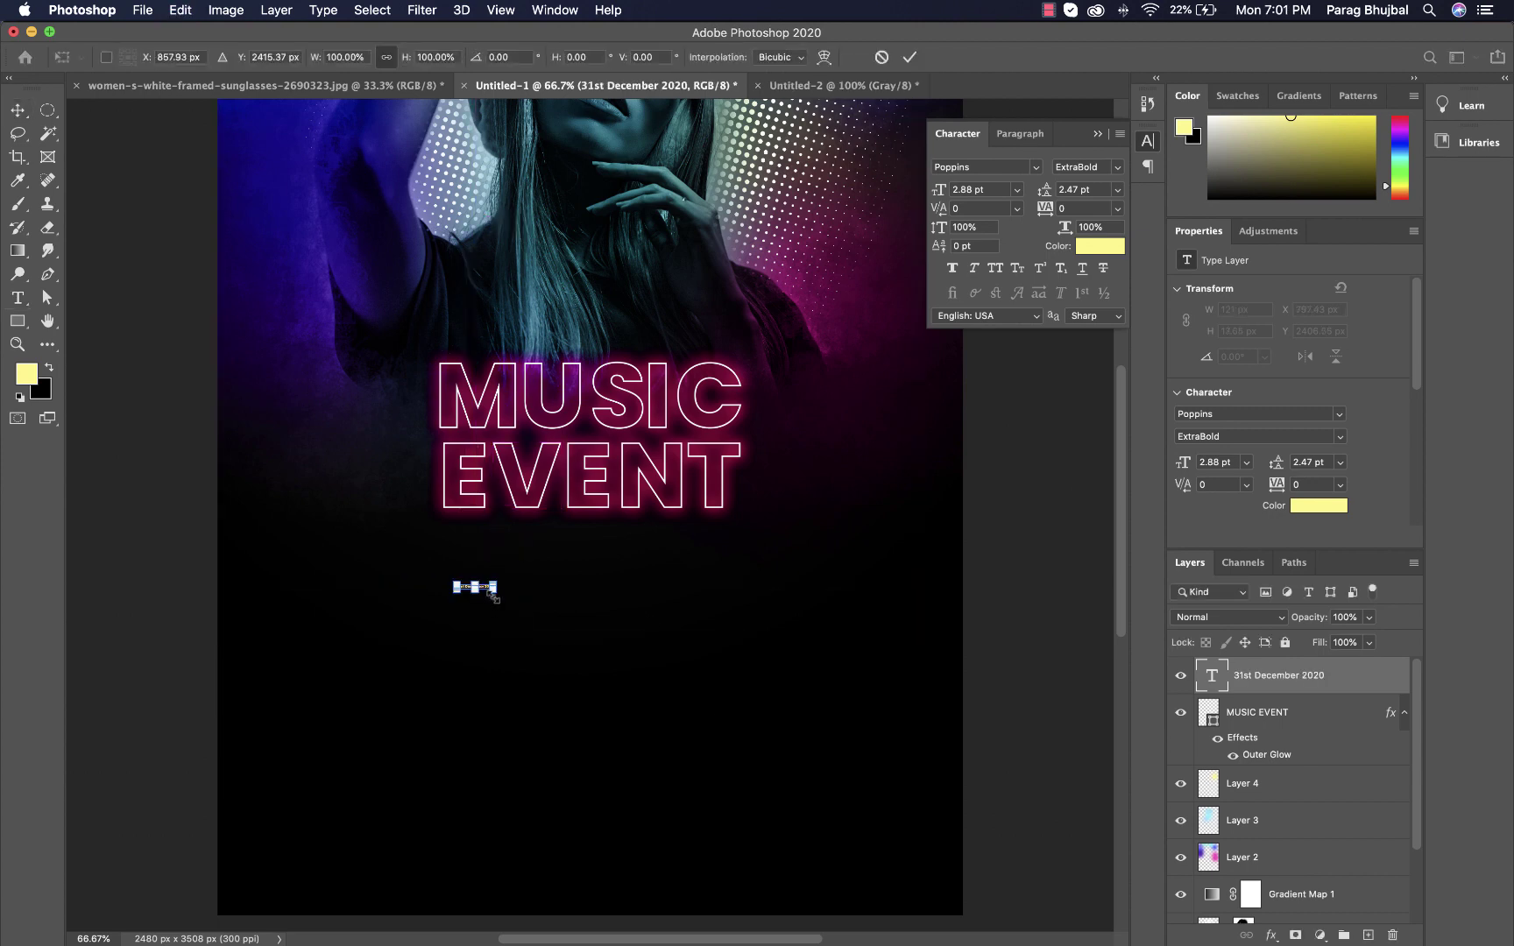
left_click_drag(495, 590, 867, 779)
left_click_drag(755, 605, 658, 581)
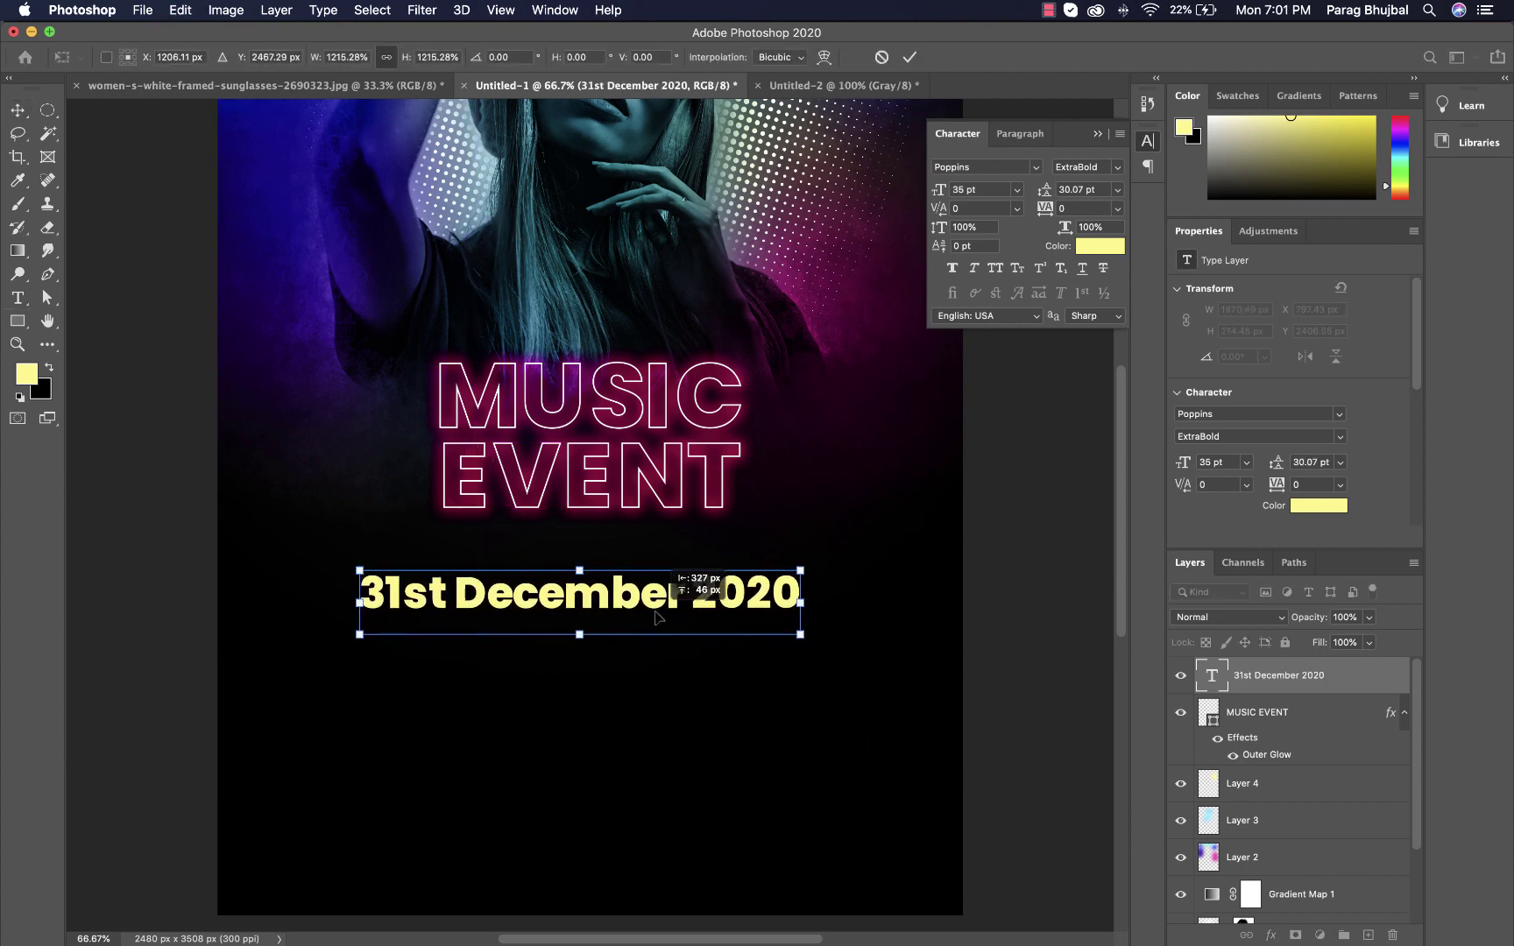
key("Return")
Make the 'st' after 31 superscript and set the date line to Bold
left_click(17, 298)
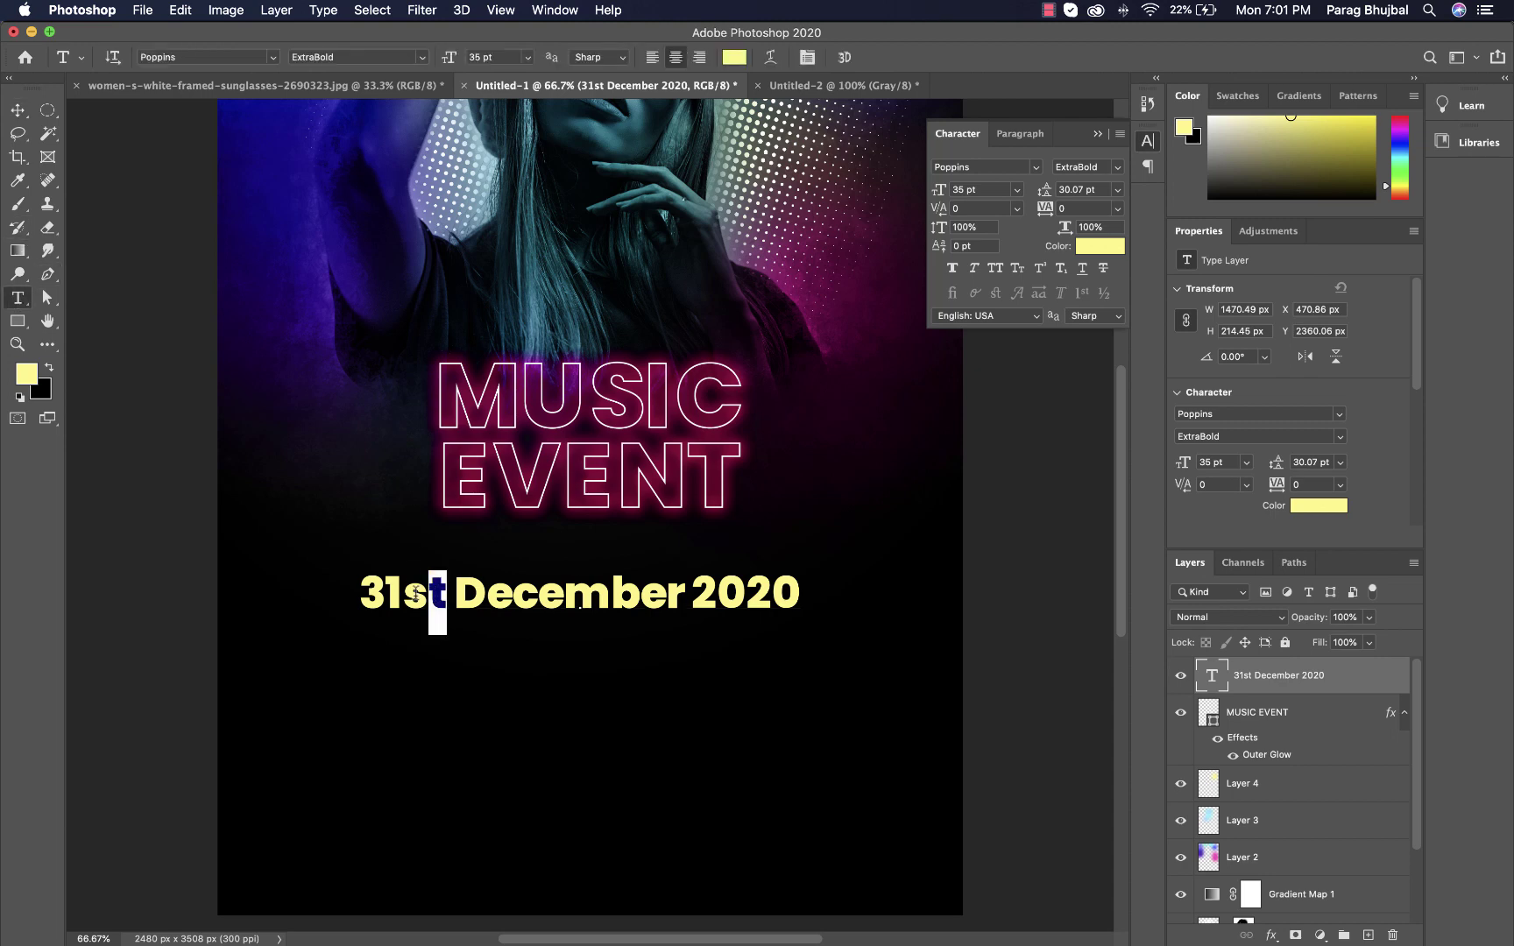
left_click_drag(449, 596, 402, 596)
left_click(1039, 268)
left_click(578, 596)
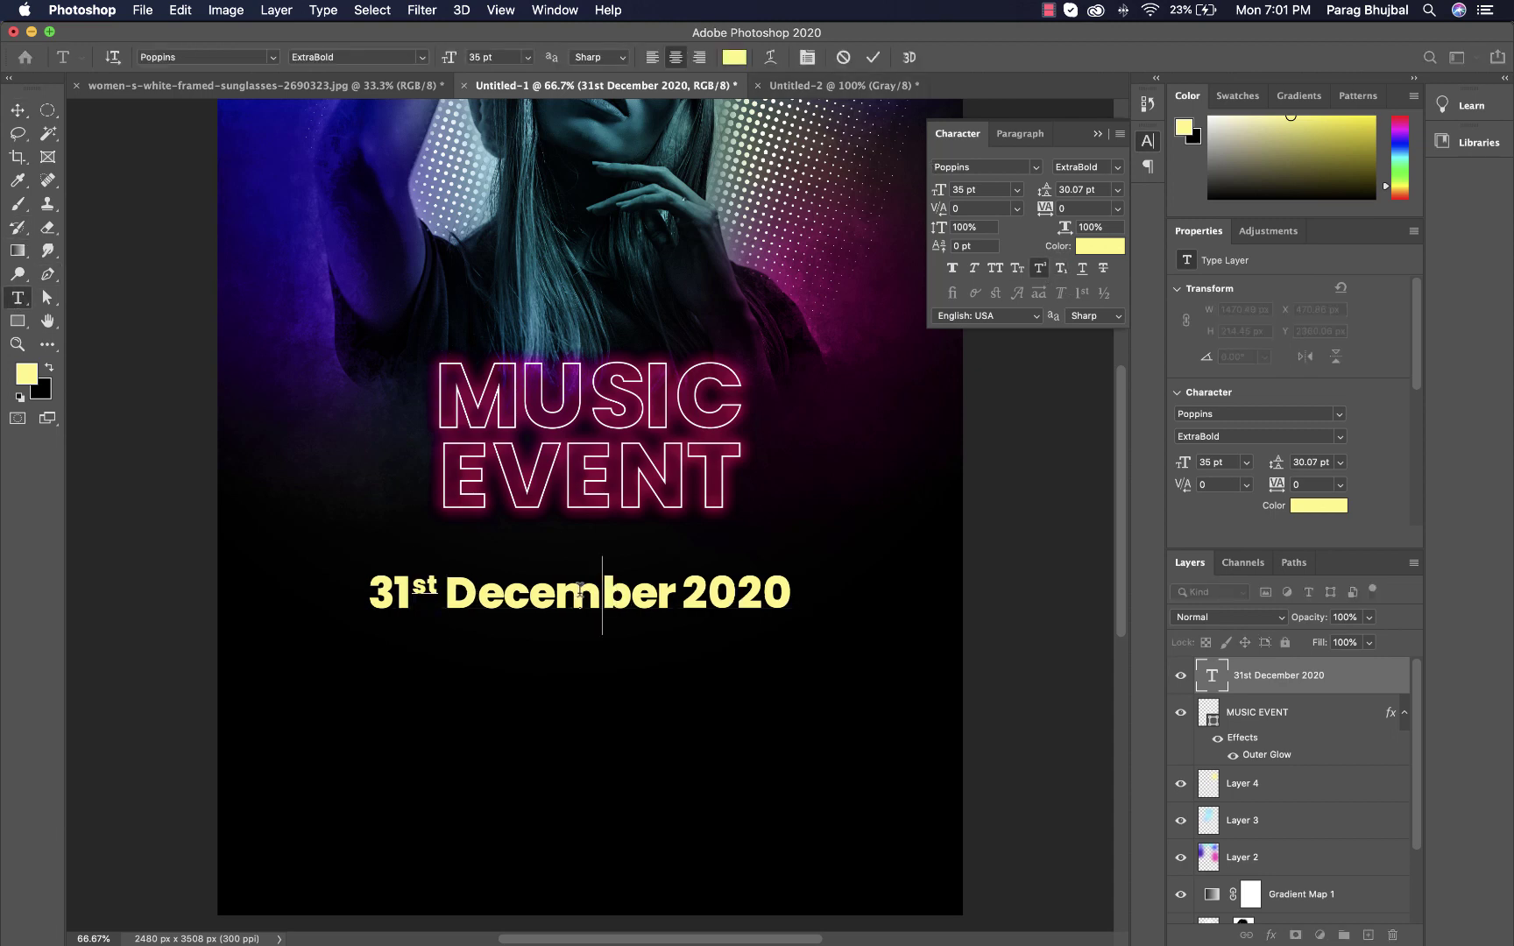
key("ctrl+a")
left_click(420, 57)
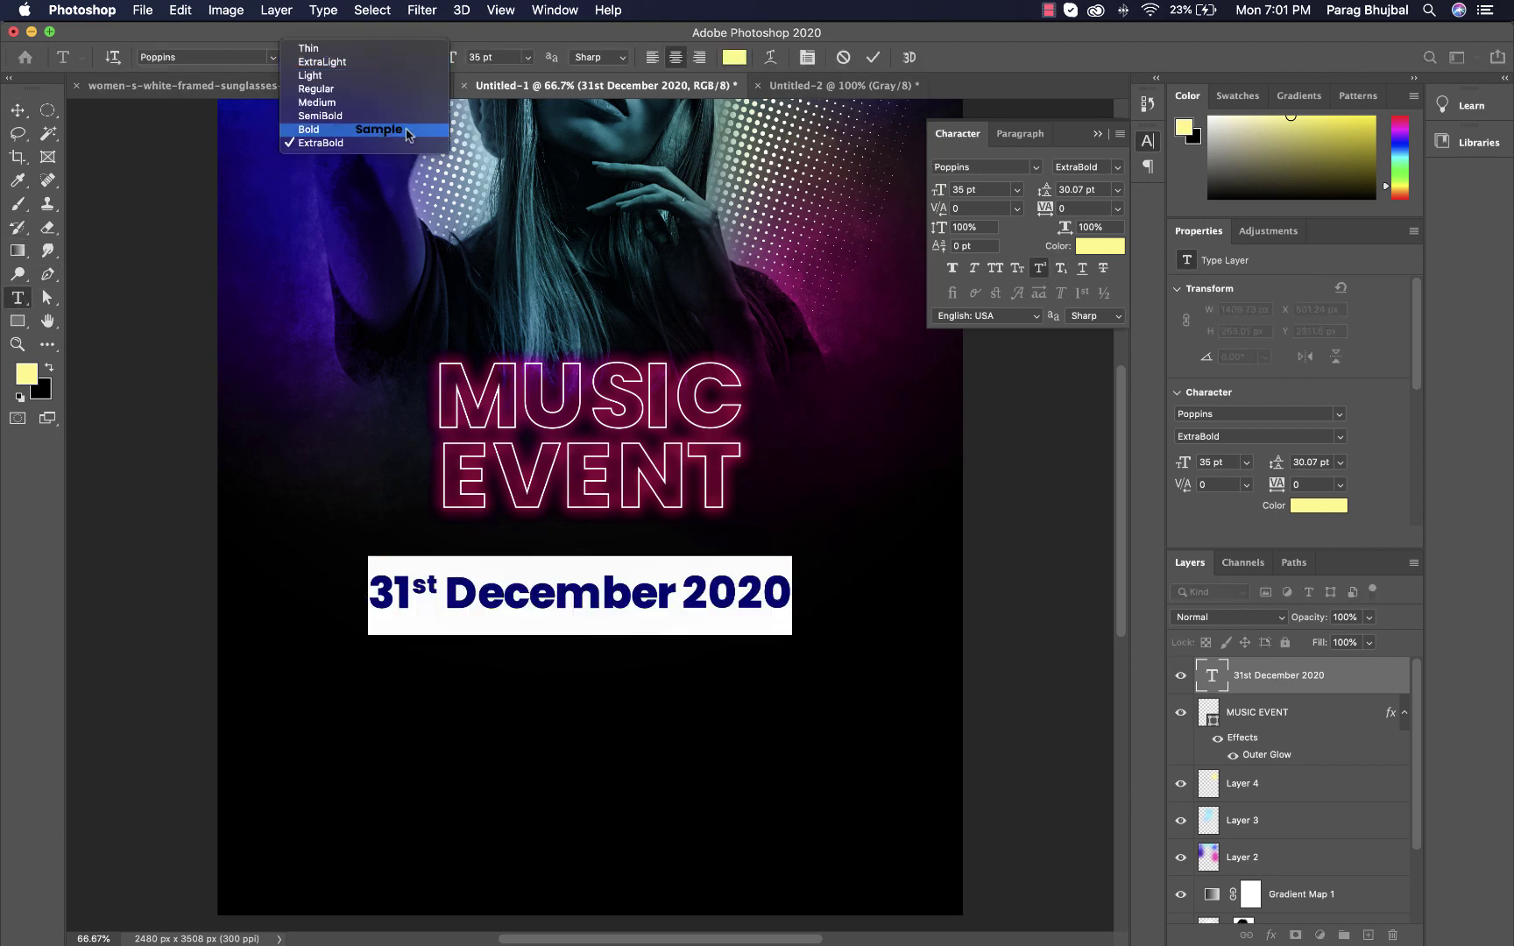
left_click(333, 133)
Put DECEMBER in All Caps and remove the year from the date line
left_click_drag(444, 593, 807, 594)
key("ctrl+shift+k")
left_click(686, 599)
key("BackSpace")
key("ctrl+Return")
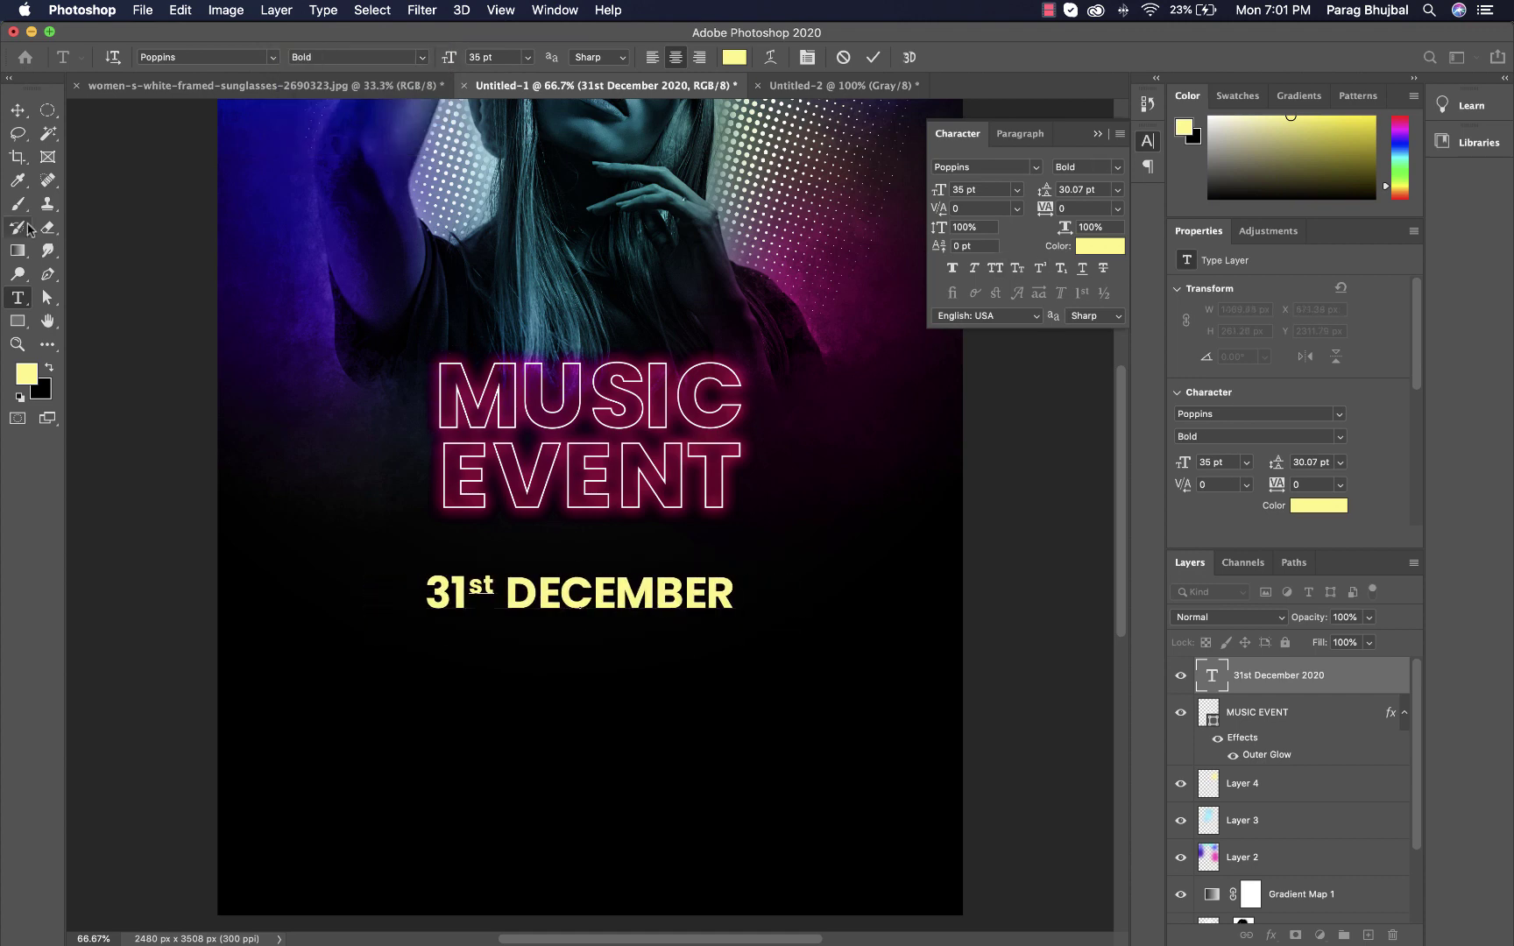
key("v")
Colour the 31st DECEMBER text white and enlarge it slightly
double_click(630, 605)
key("ctrl+a")
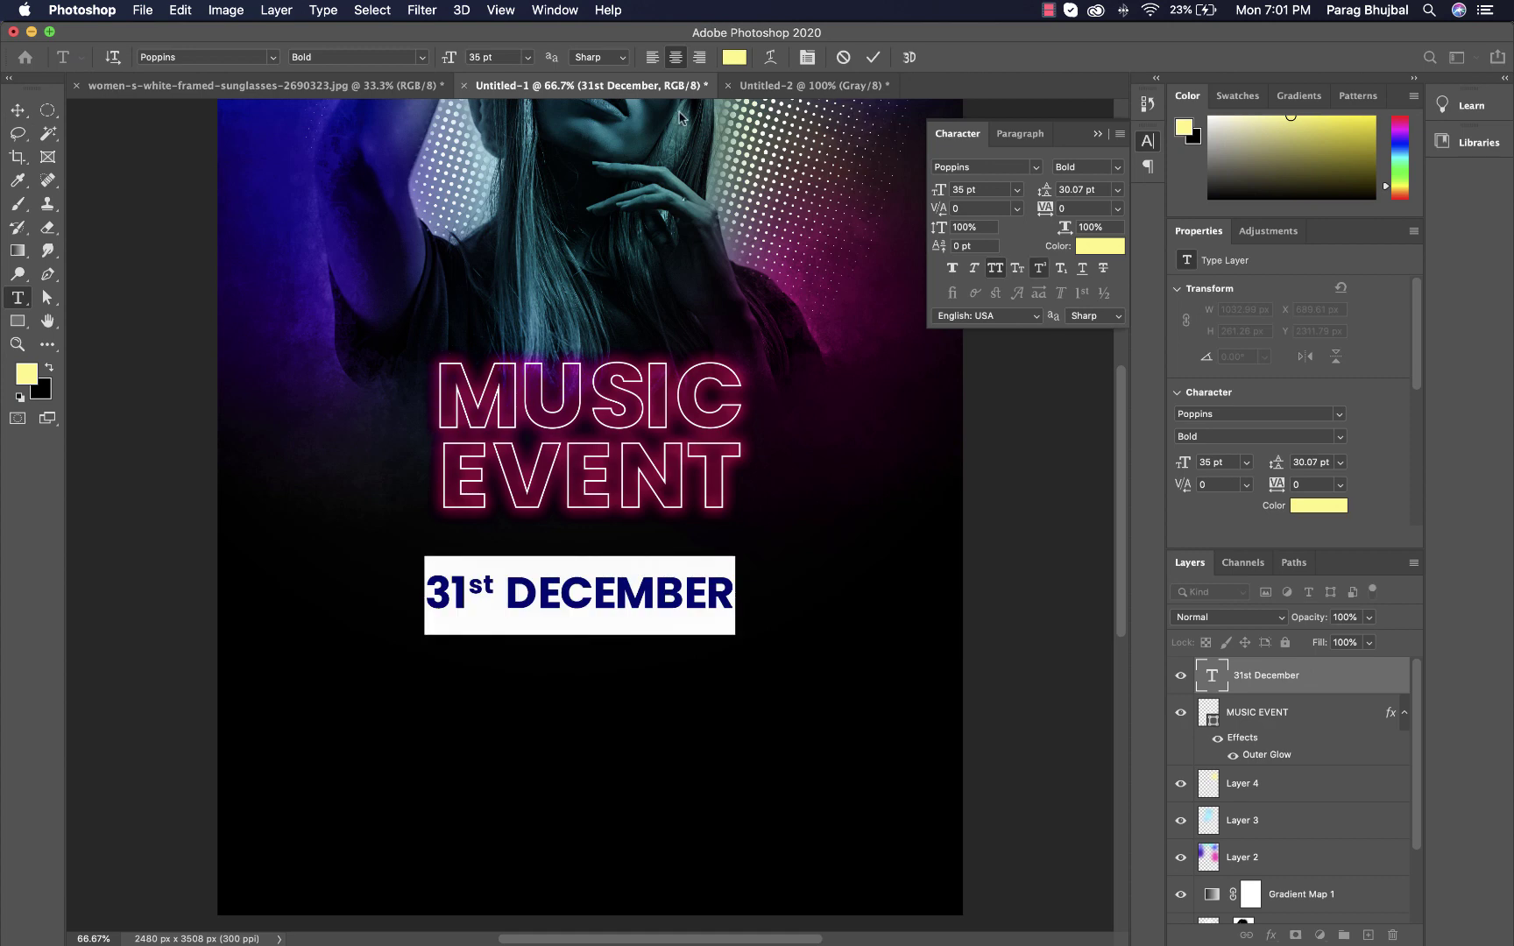
key("ctrl+h")
left_click(1099, 246)
left_click(992, 442)
left_click(1399, 430)
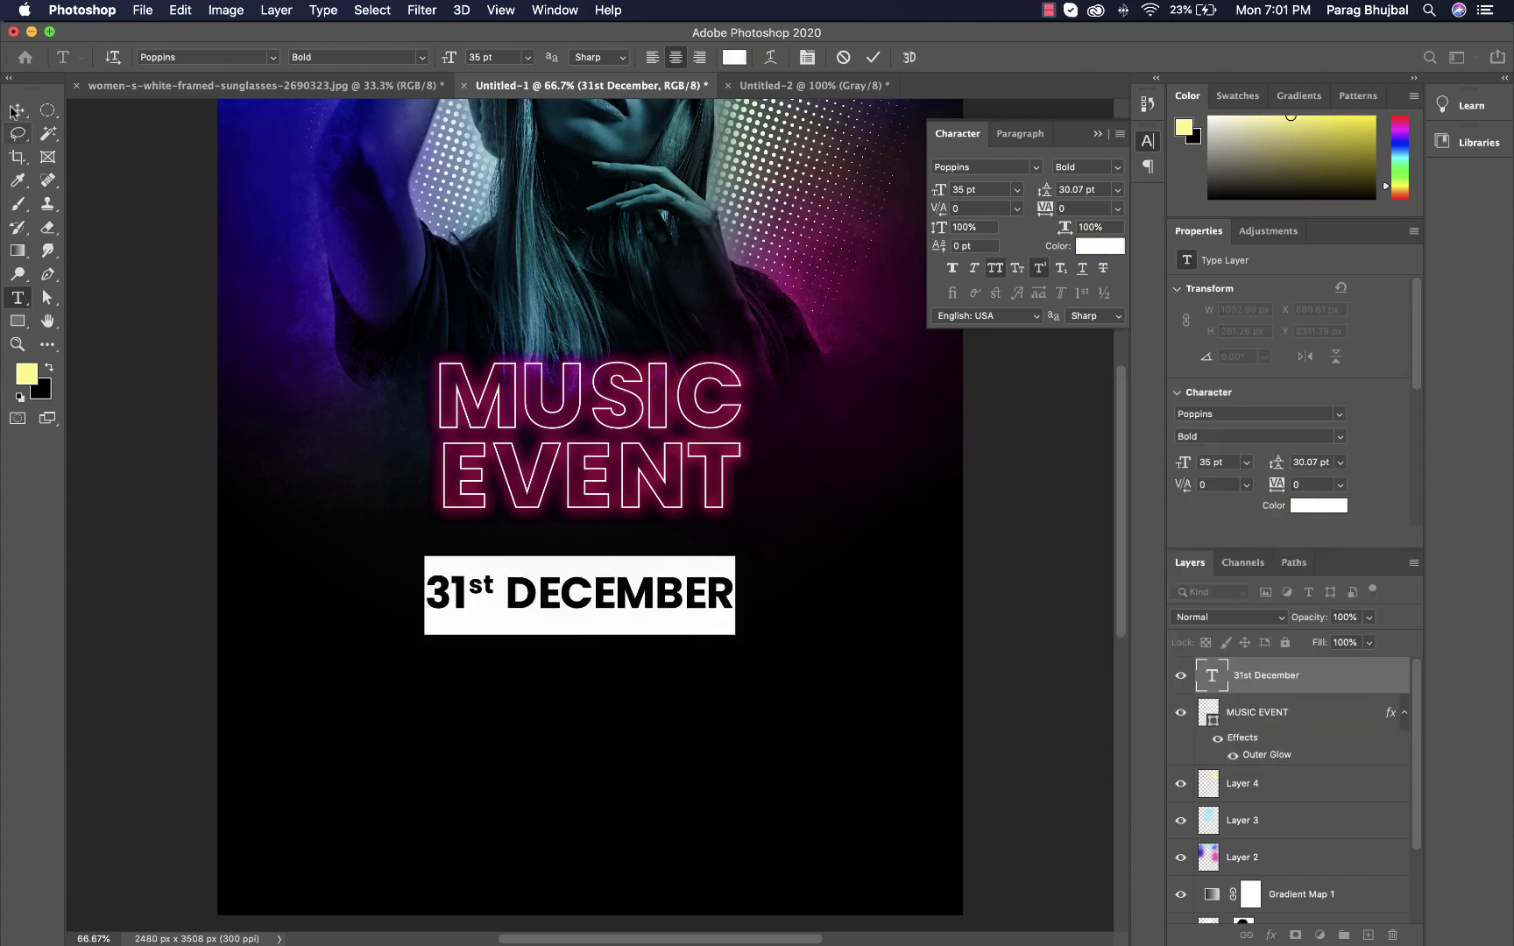
key("ctrl+Return")
key("ctrl+t")
left_click_drag(734, 632, 750, 650)
key("Return")
Duplicate the date line below, retype it as '2020' and enlarge it under DECEMBER
key("v")
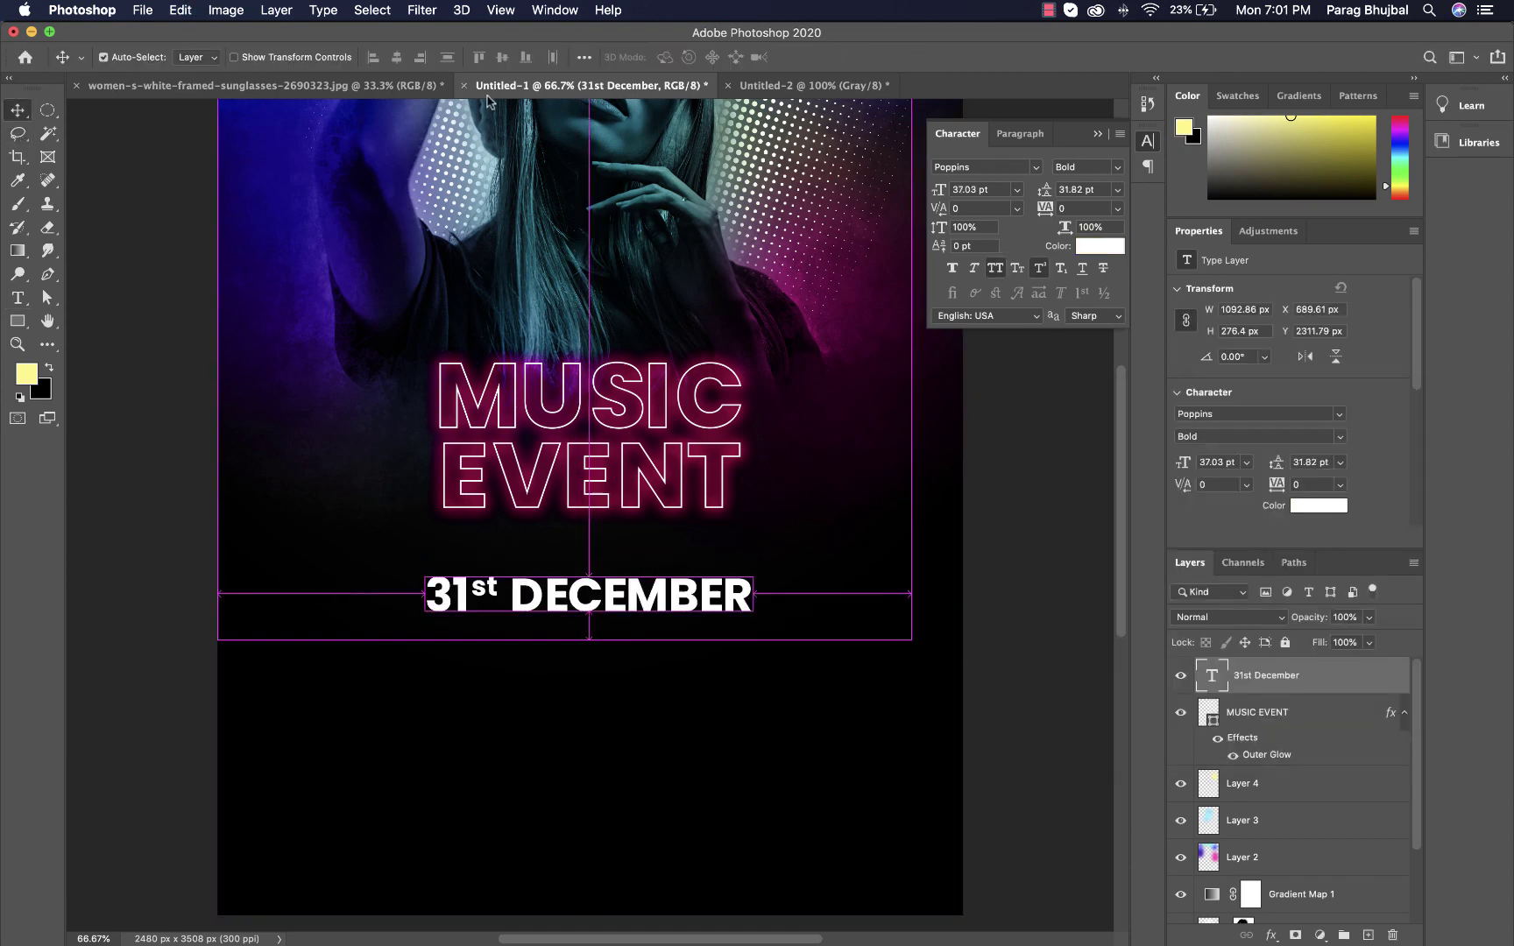
left_click_drag(604, 601, 606, 666)
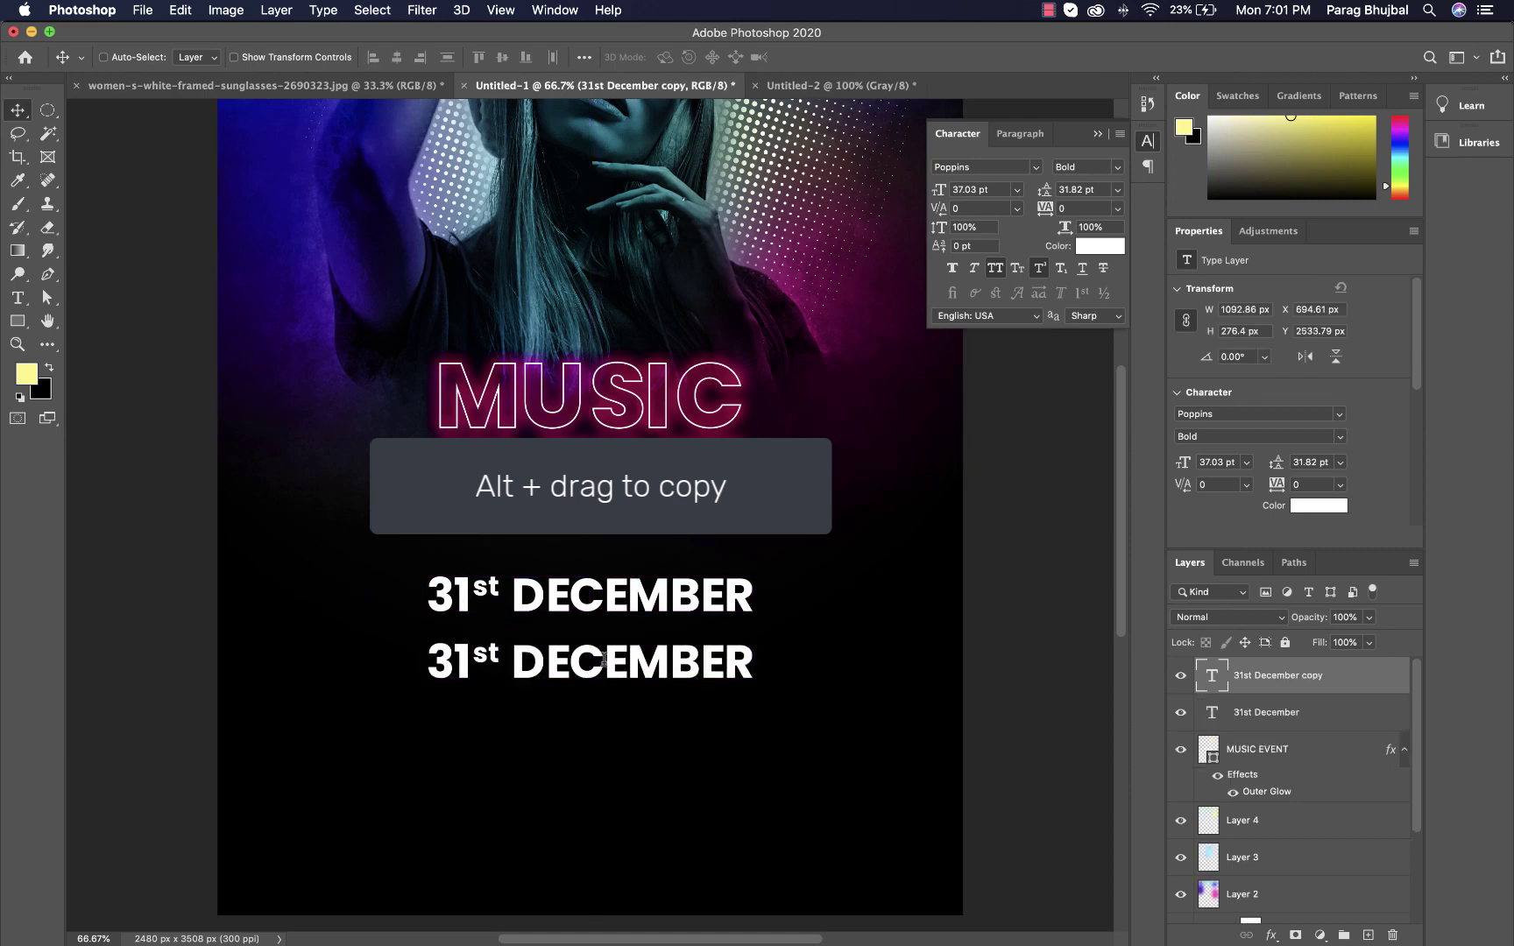
key("t")
key("ctrl+a")
type("2020")
left_click(18, 110)
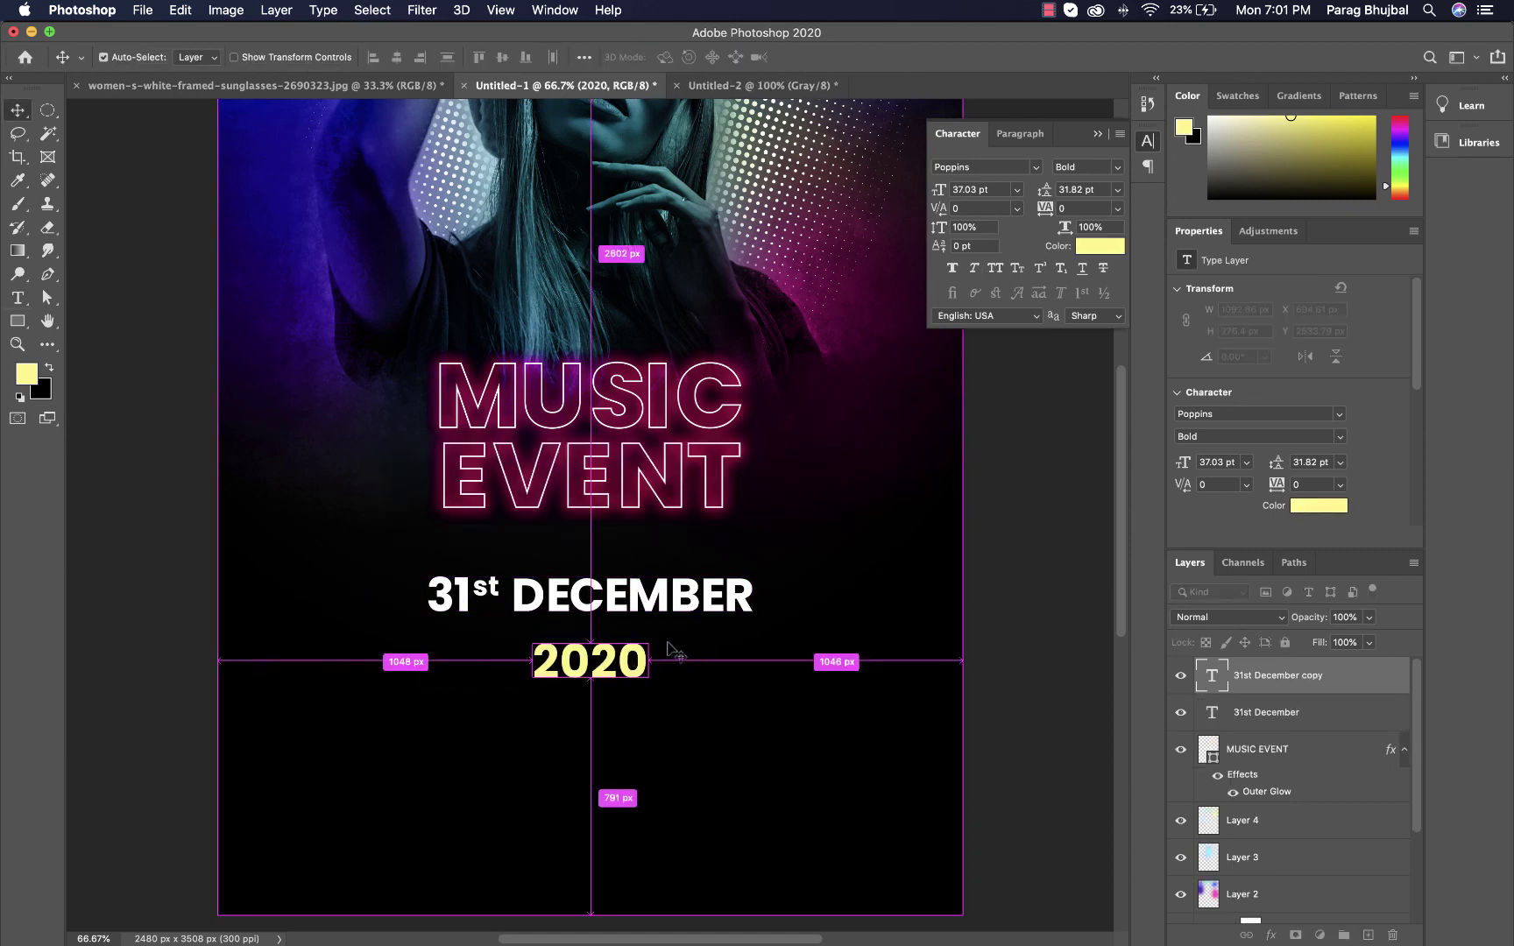
key("ctrl+t")
mouse_move(648, 638)
left_mouse_down()
mouse_move(692, 608)
mouse_move(614, 675)
left_mouse_up()
key("Return")
Make the 2020 text white
left_click(24, 306)
left_click(577, 668)
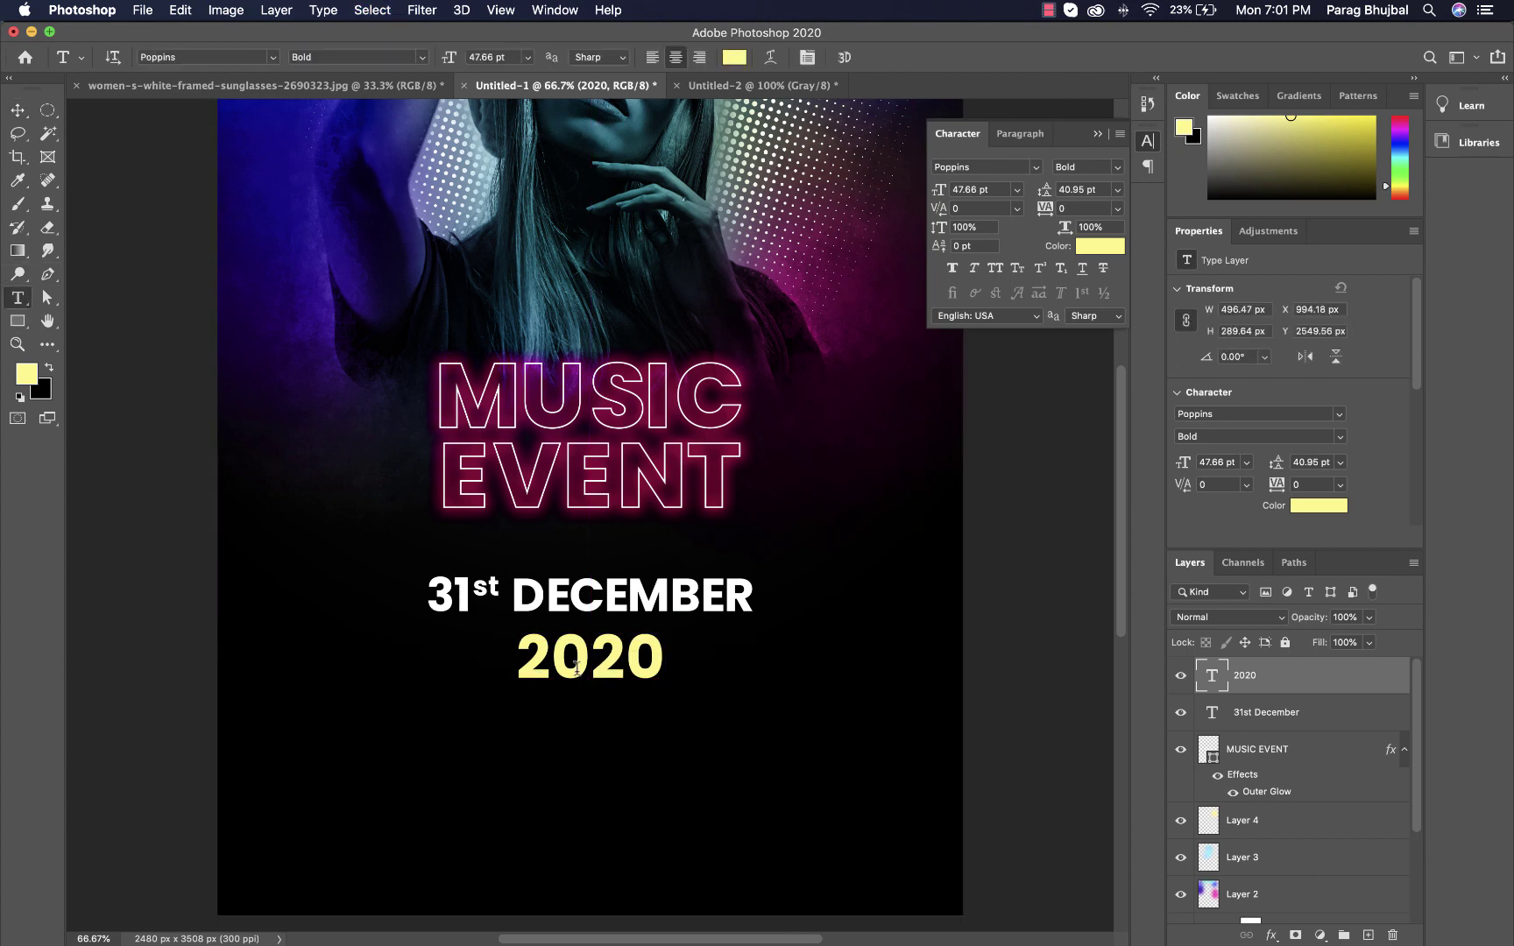
key("ctrl+a")
left_click(734, 56)
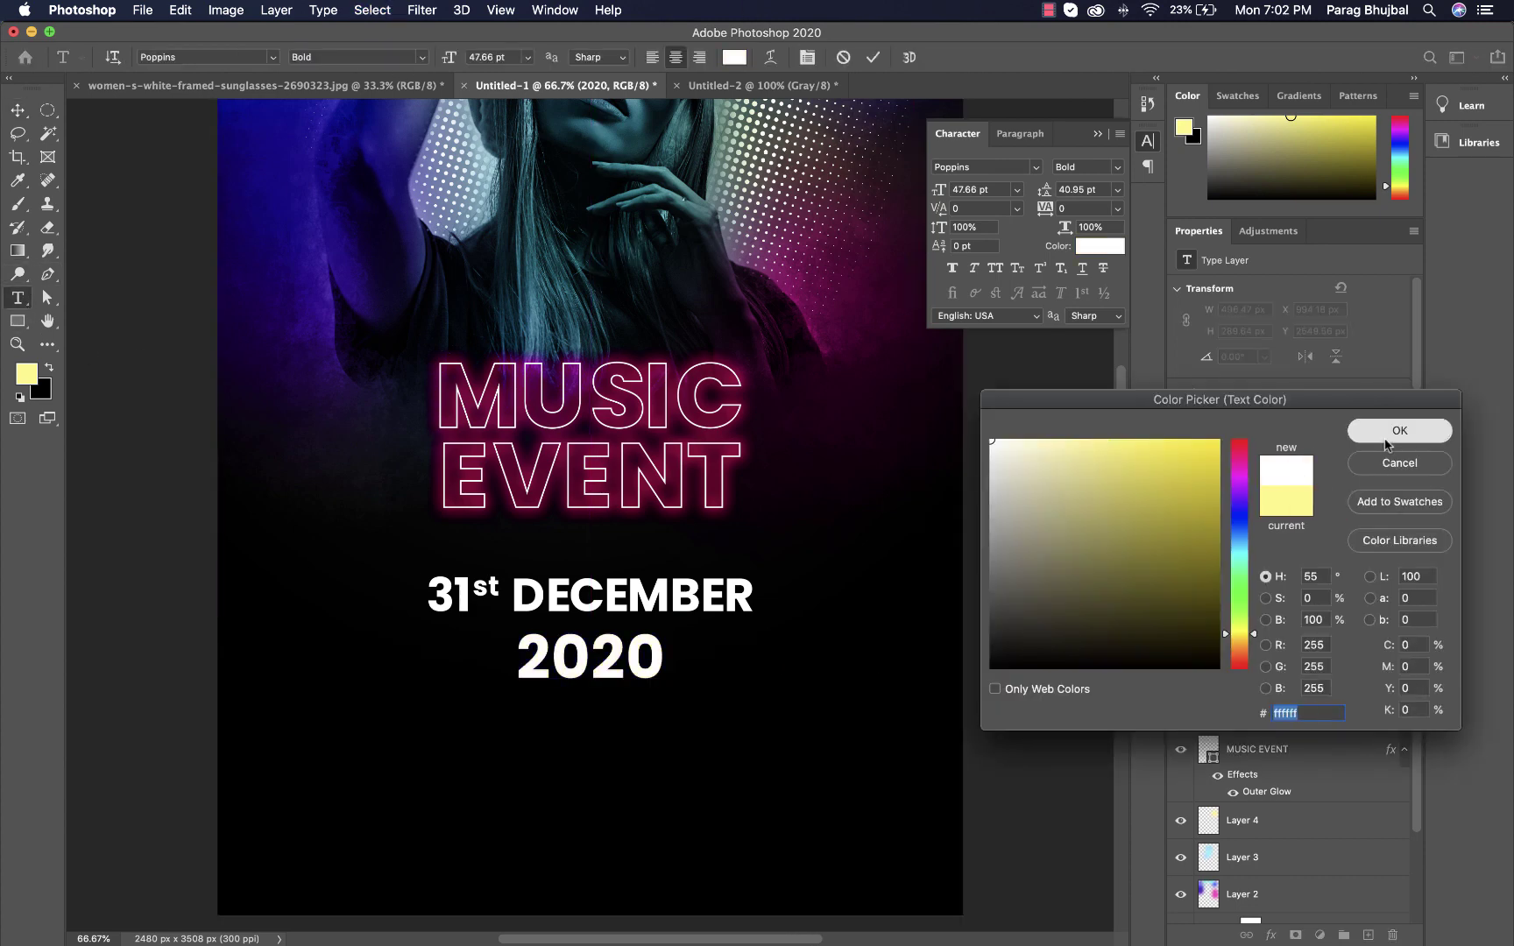
left_click(1399, 430)
key("Escape")
key("v")
mouse_move(797, 442)
left_mouse_down()
mouse_move(807, 567)
mouse_move(807, 445)
left_mouse_up()
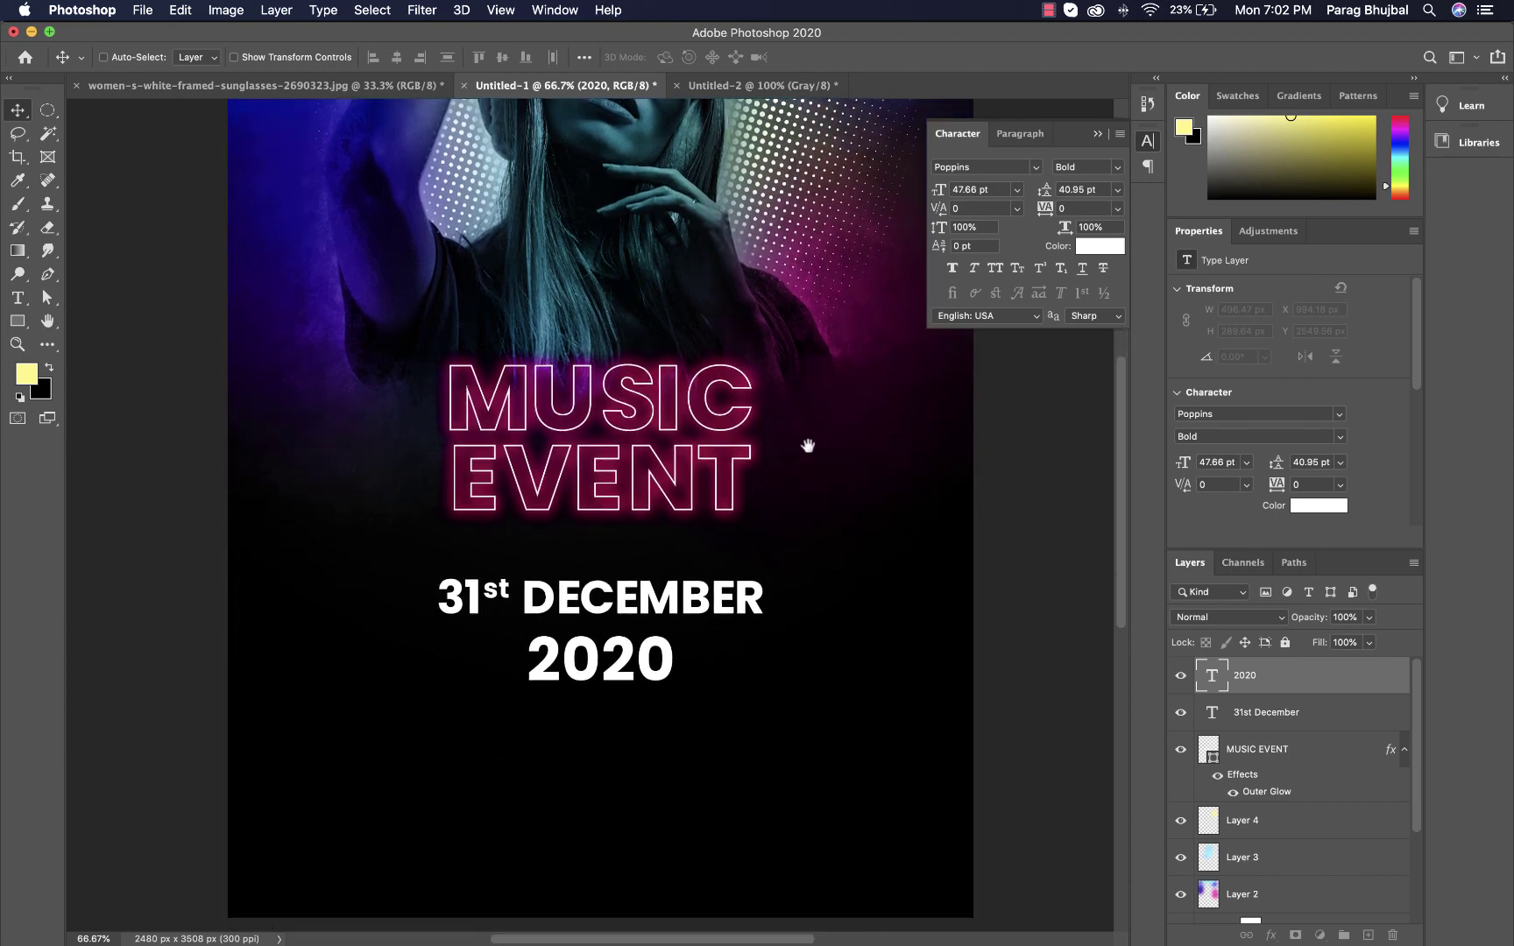
Add an 18 pt venue and phone-number text line near the poster bottom
left_click(18, 299)
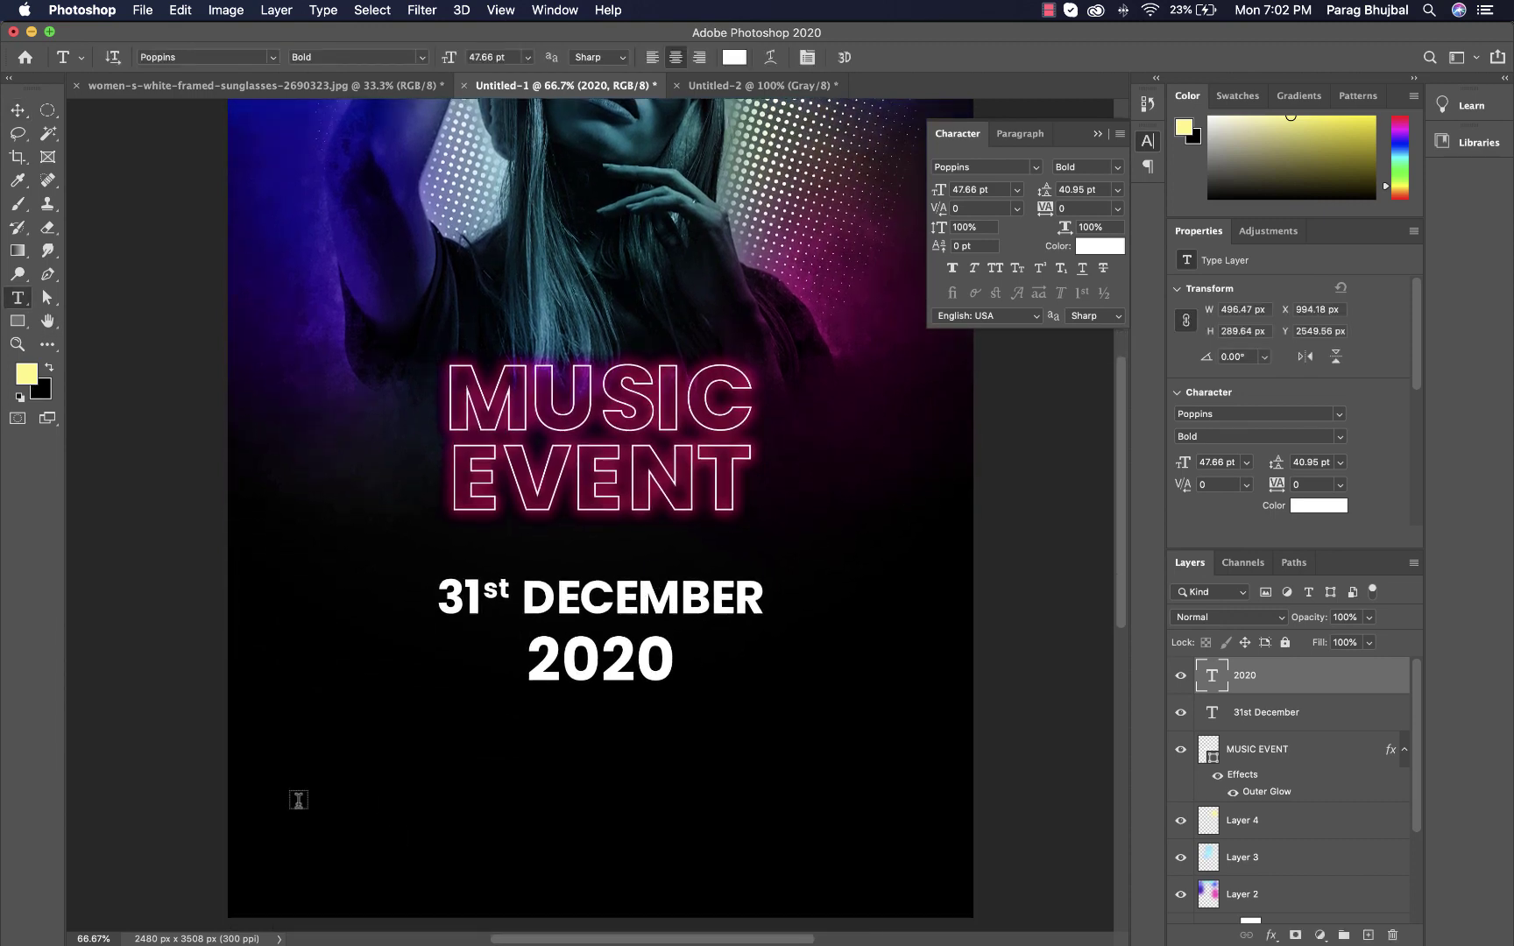
left_click(298, 802)
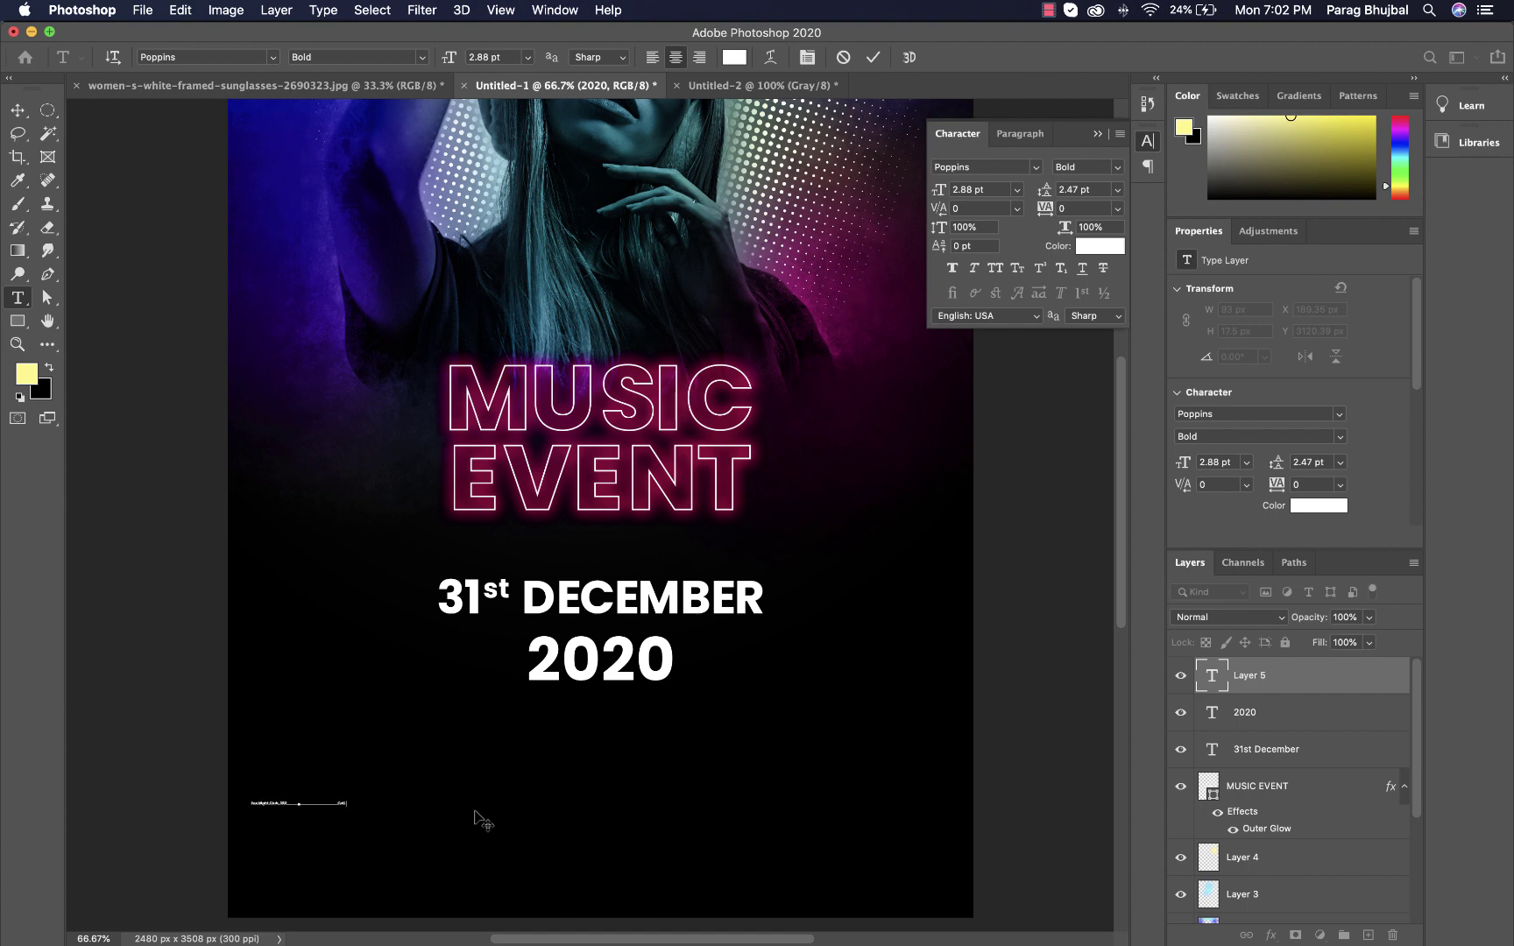
left_click(527, 57)
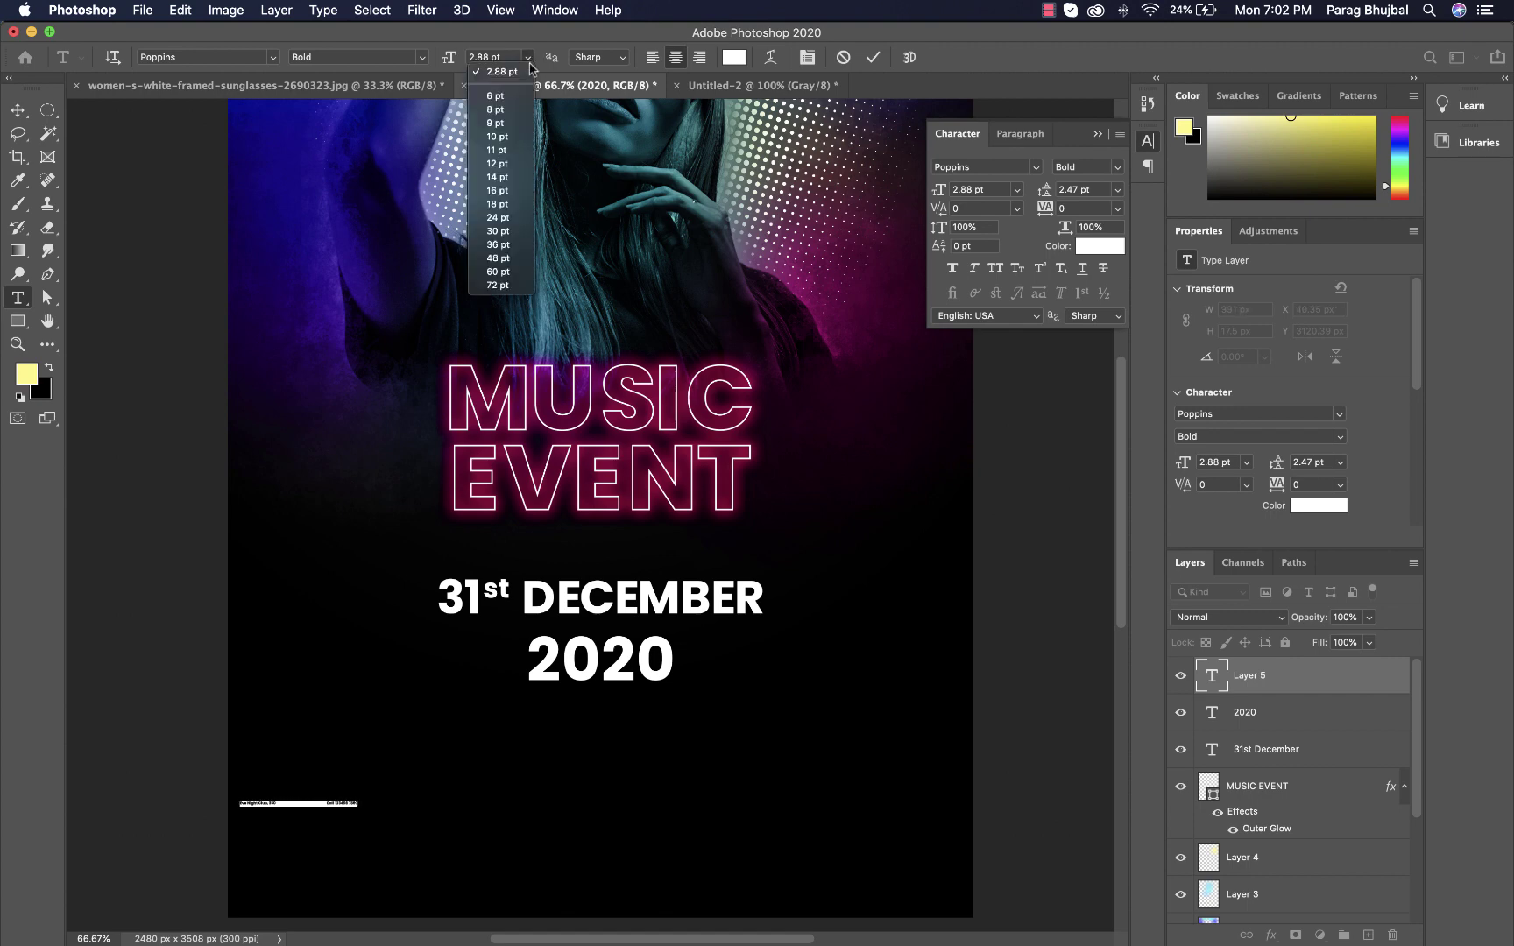
left_click(513, 252)
left_click(530, 57)
left_click(501, 208)
key("Escape")
Centre the venue line and move the 31st DECEMBER and 2020 layers slightly lower
key("v")
left_click(396, 57)
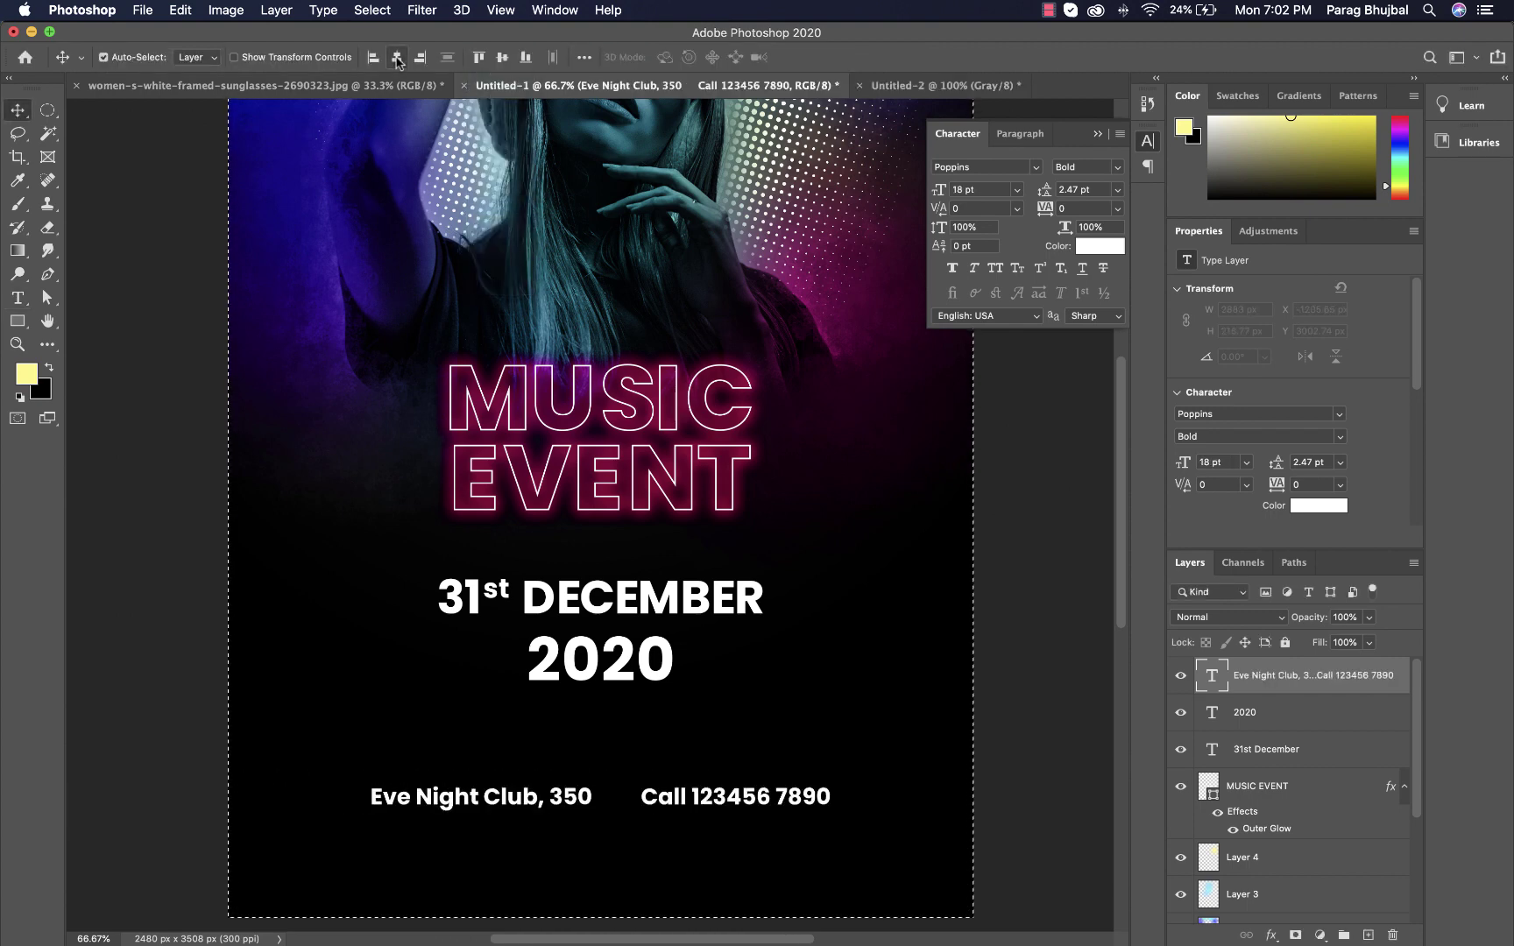
left_click(655, 665)
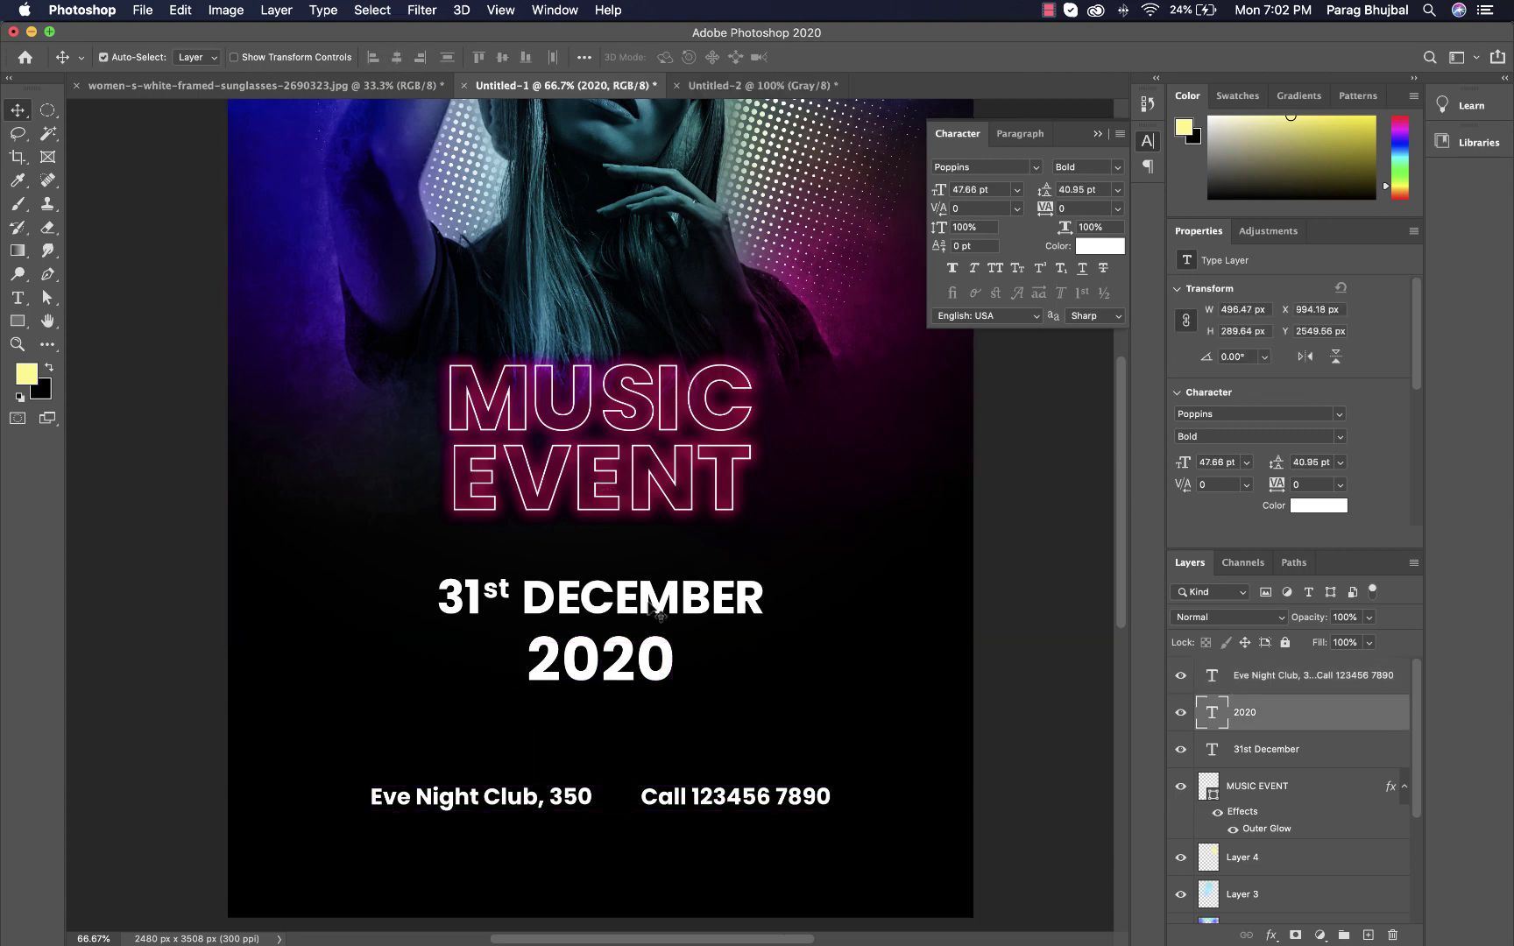
left_click(657, 605, "shift")
left_click_drag(657, 605, 657, 656)
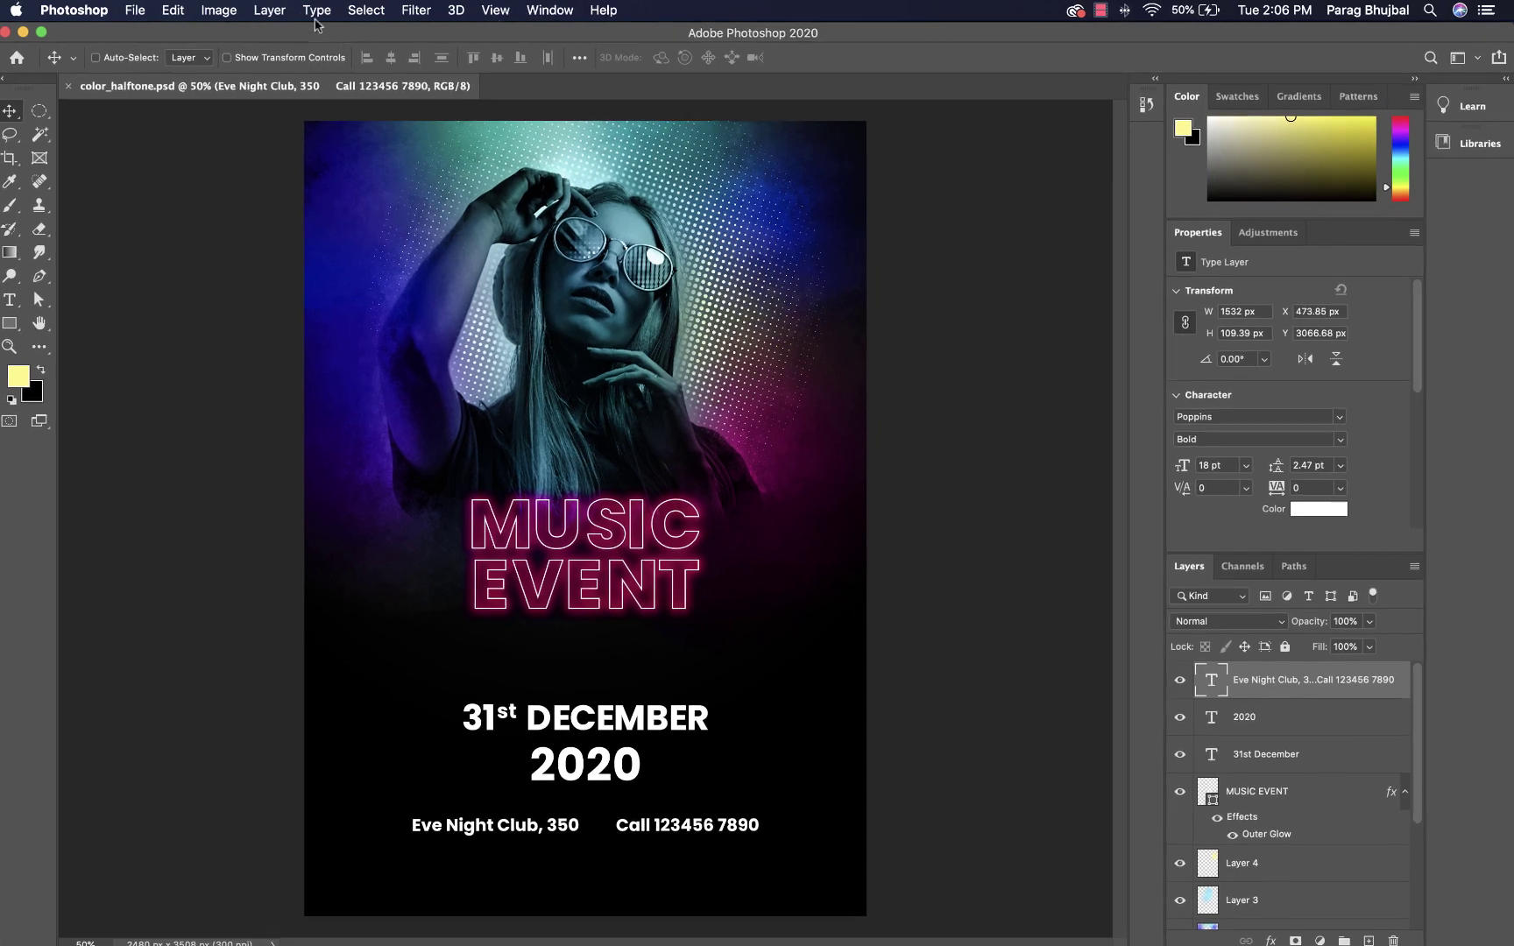
Add a Levels adjustment layer with the white input lowered to 195
left_click(276, 10)
mouse_move(158, 299)
left_click(461, 321)
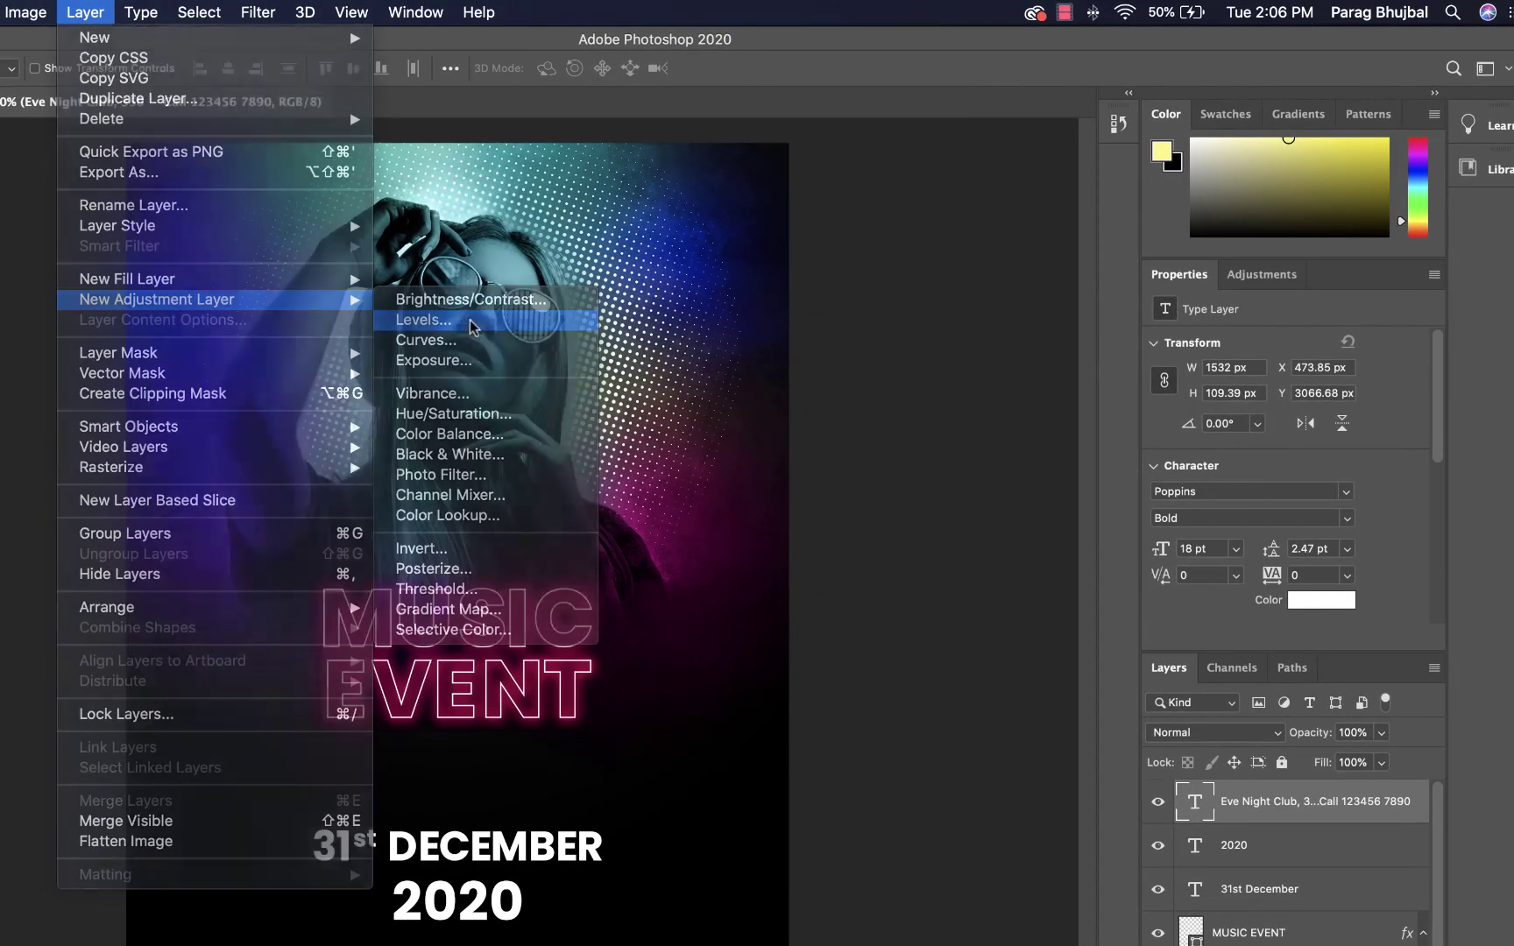
left_click(966, 505)
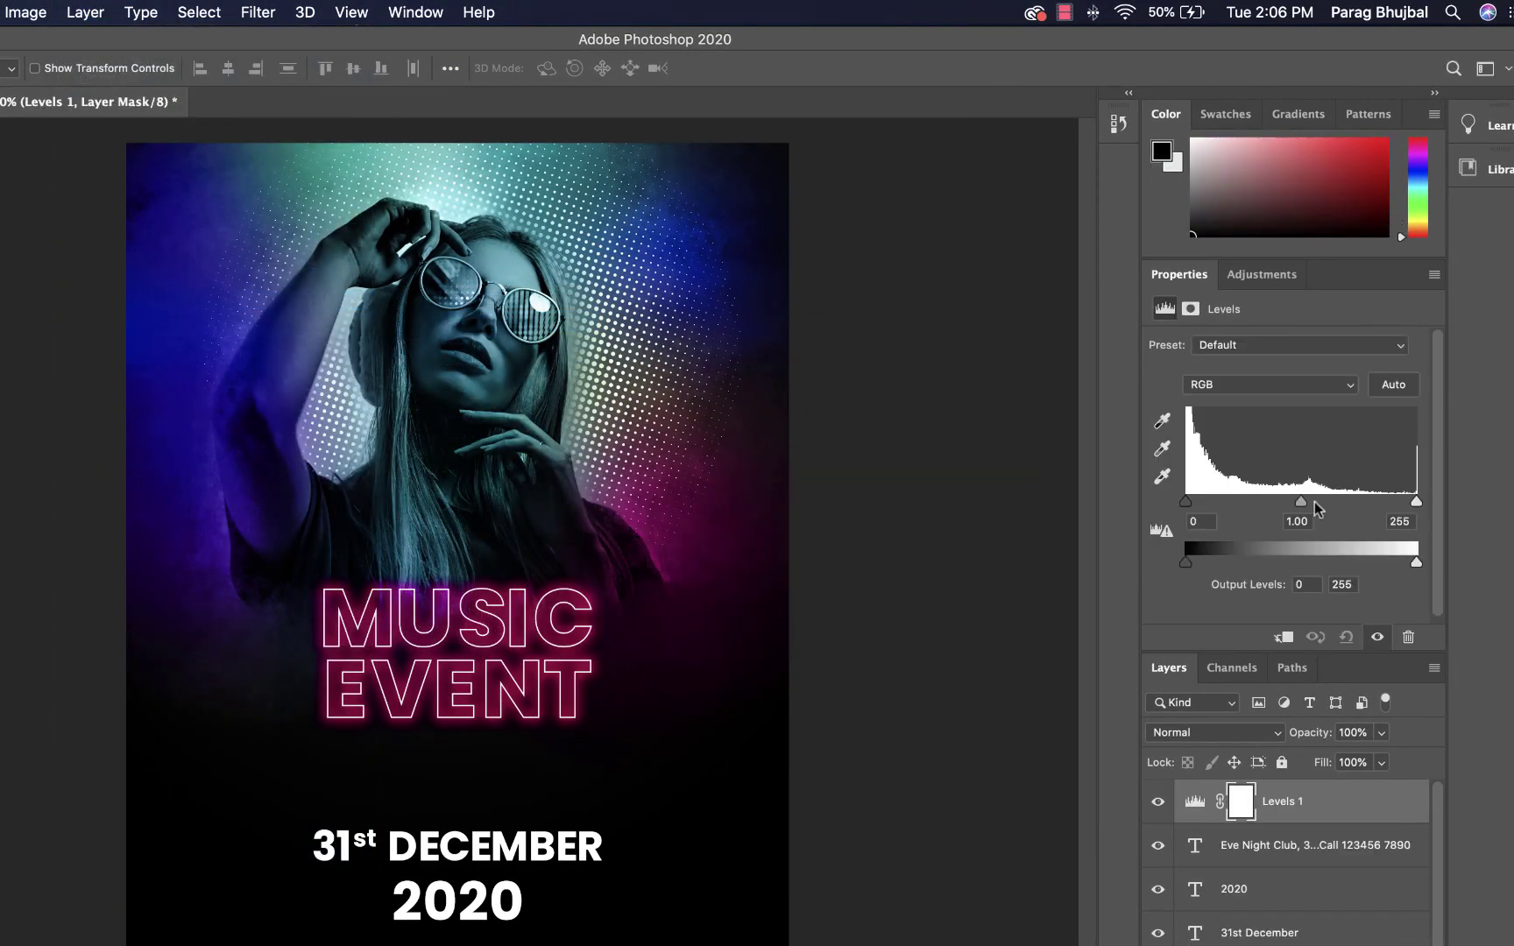
left_click_drag(1414, 506, 1364, 506)
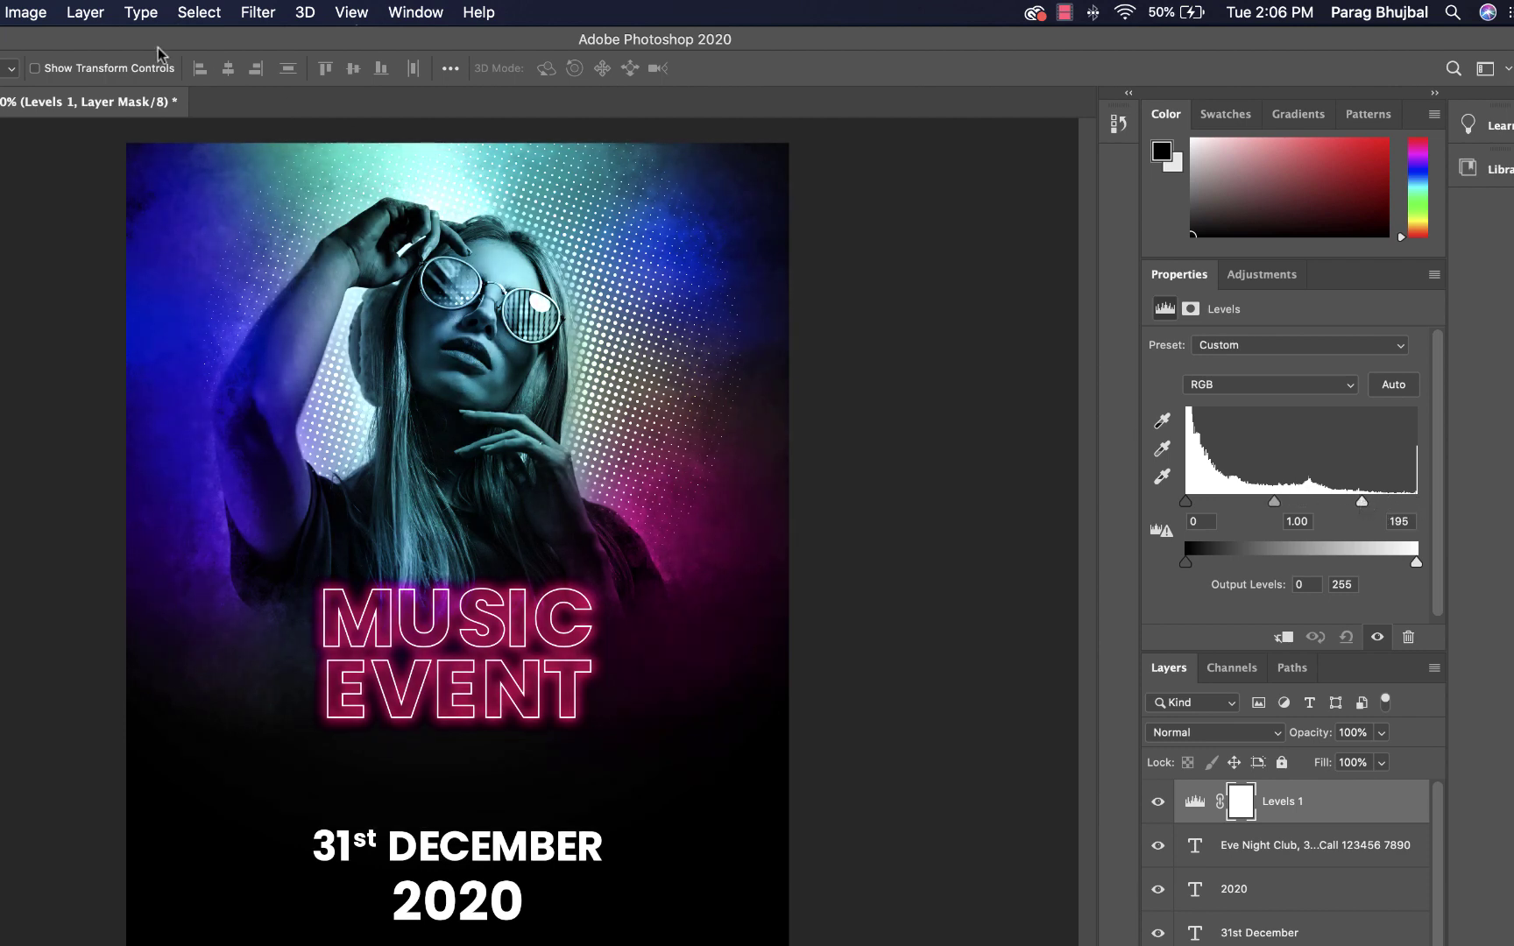
Add a Curves adjustment layer above it with the curve lifted to brighten
left_click(95, 16)
mouse_move(189, 299)
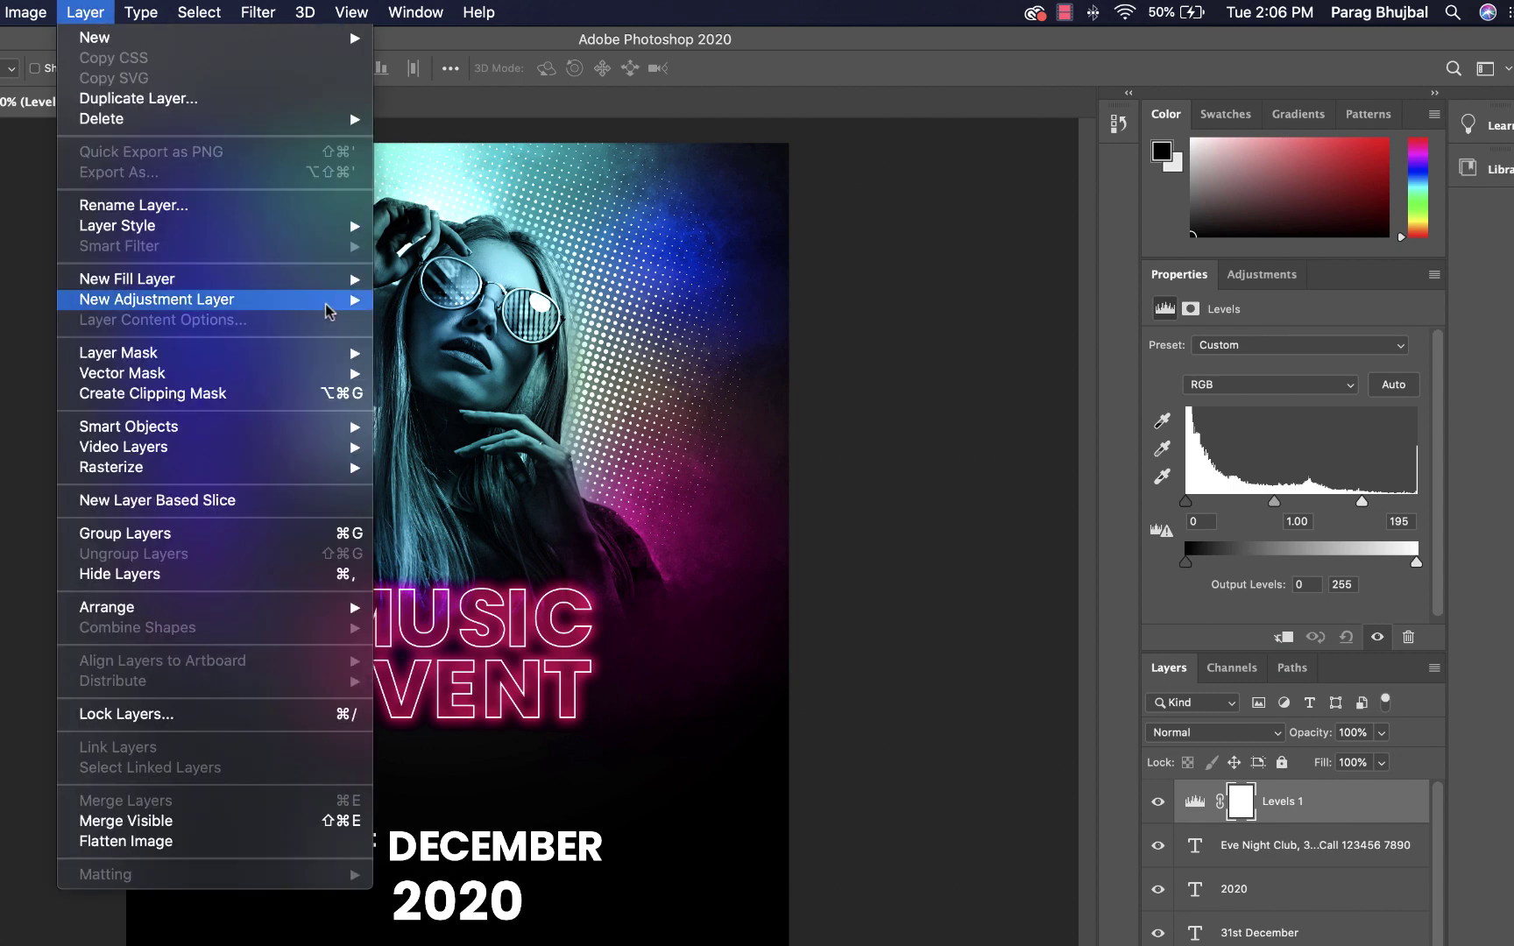
left_click(451, 346)
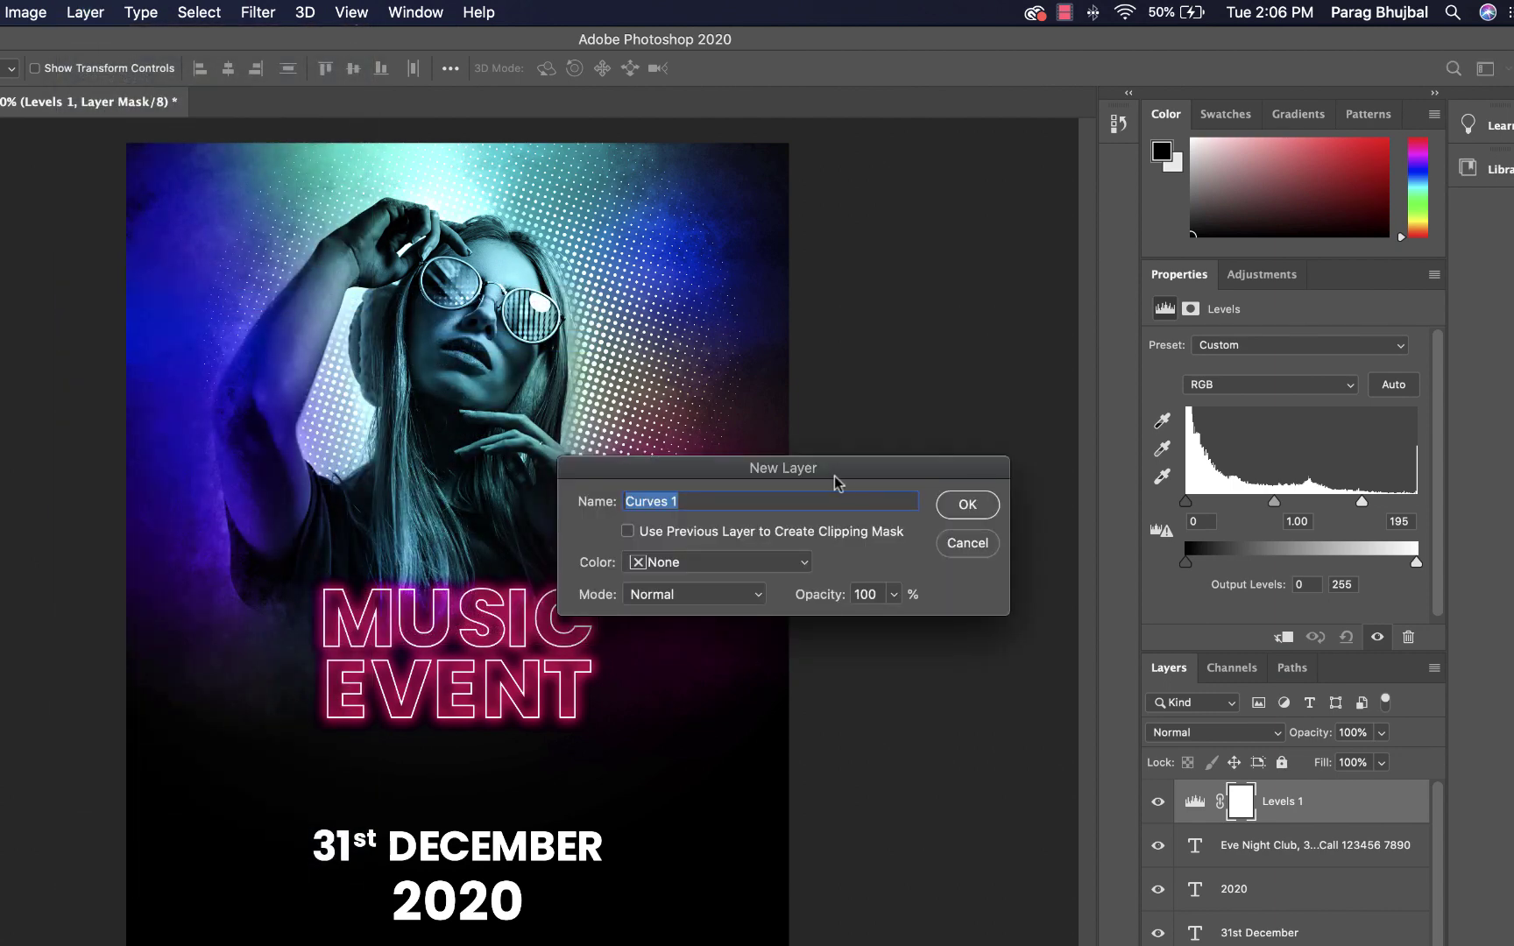
left_click(967, 505)
left_click_drag(1348, 459, 1348, 447)
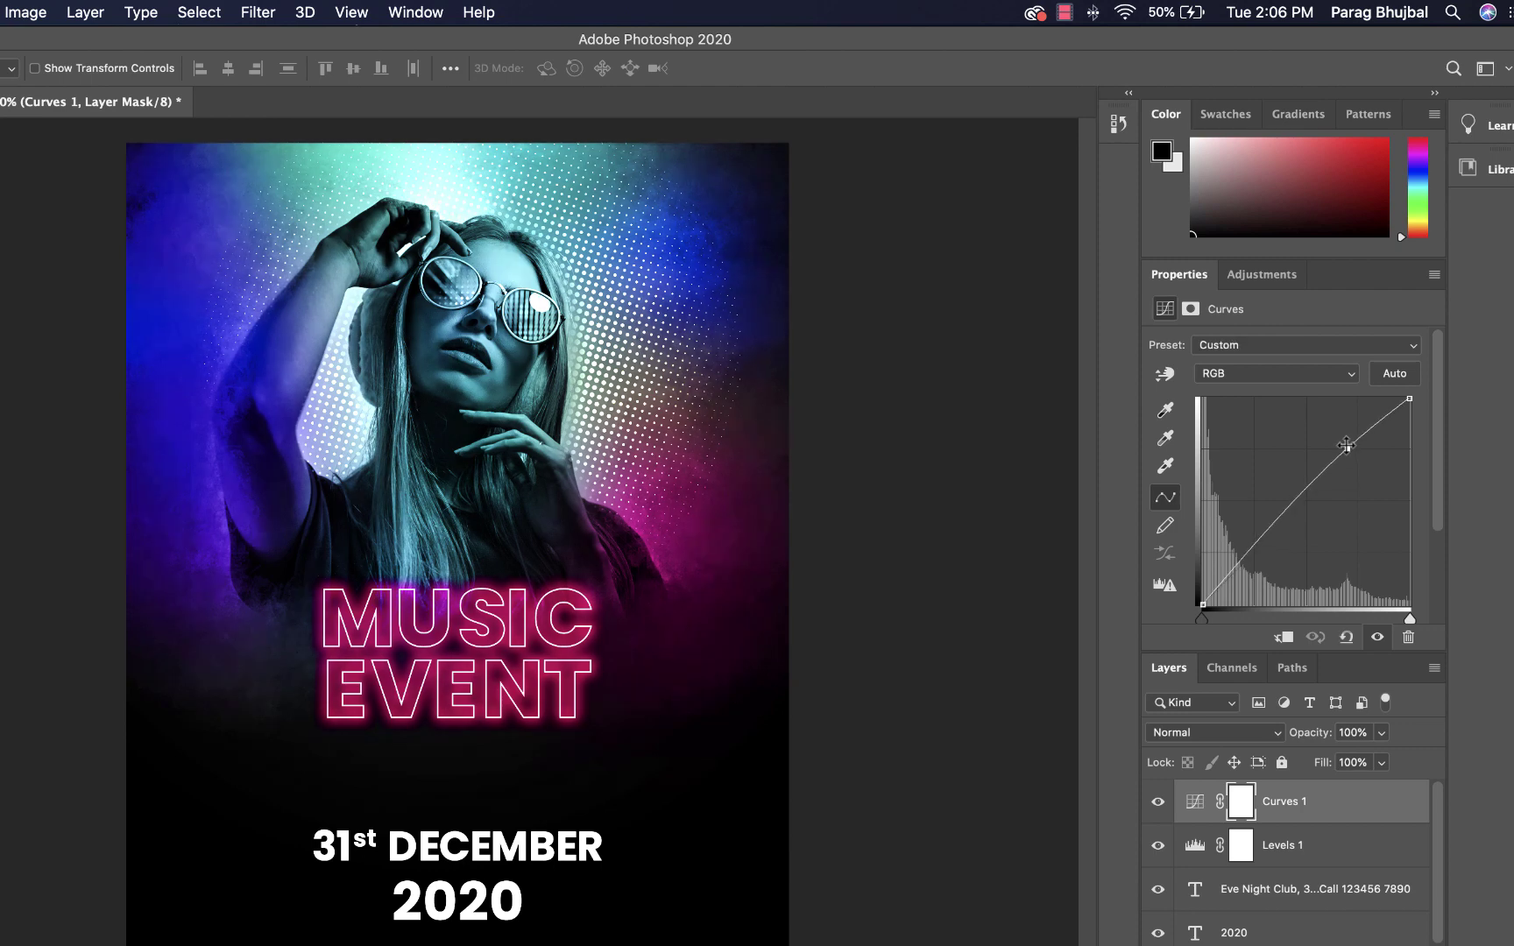